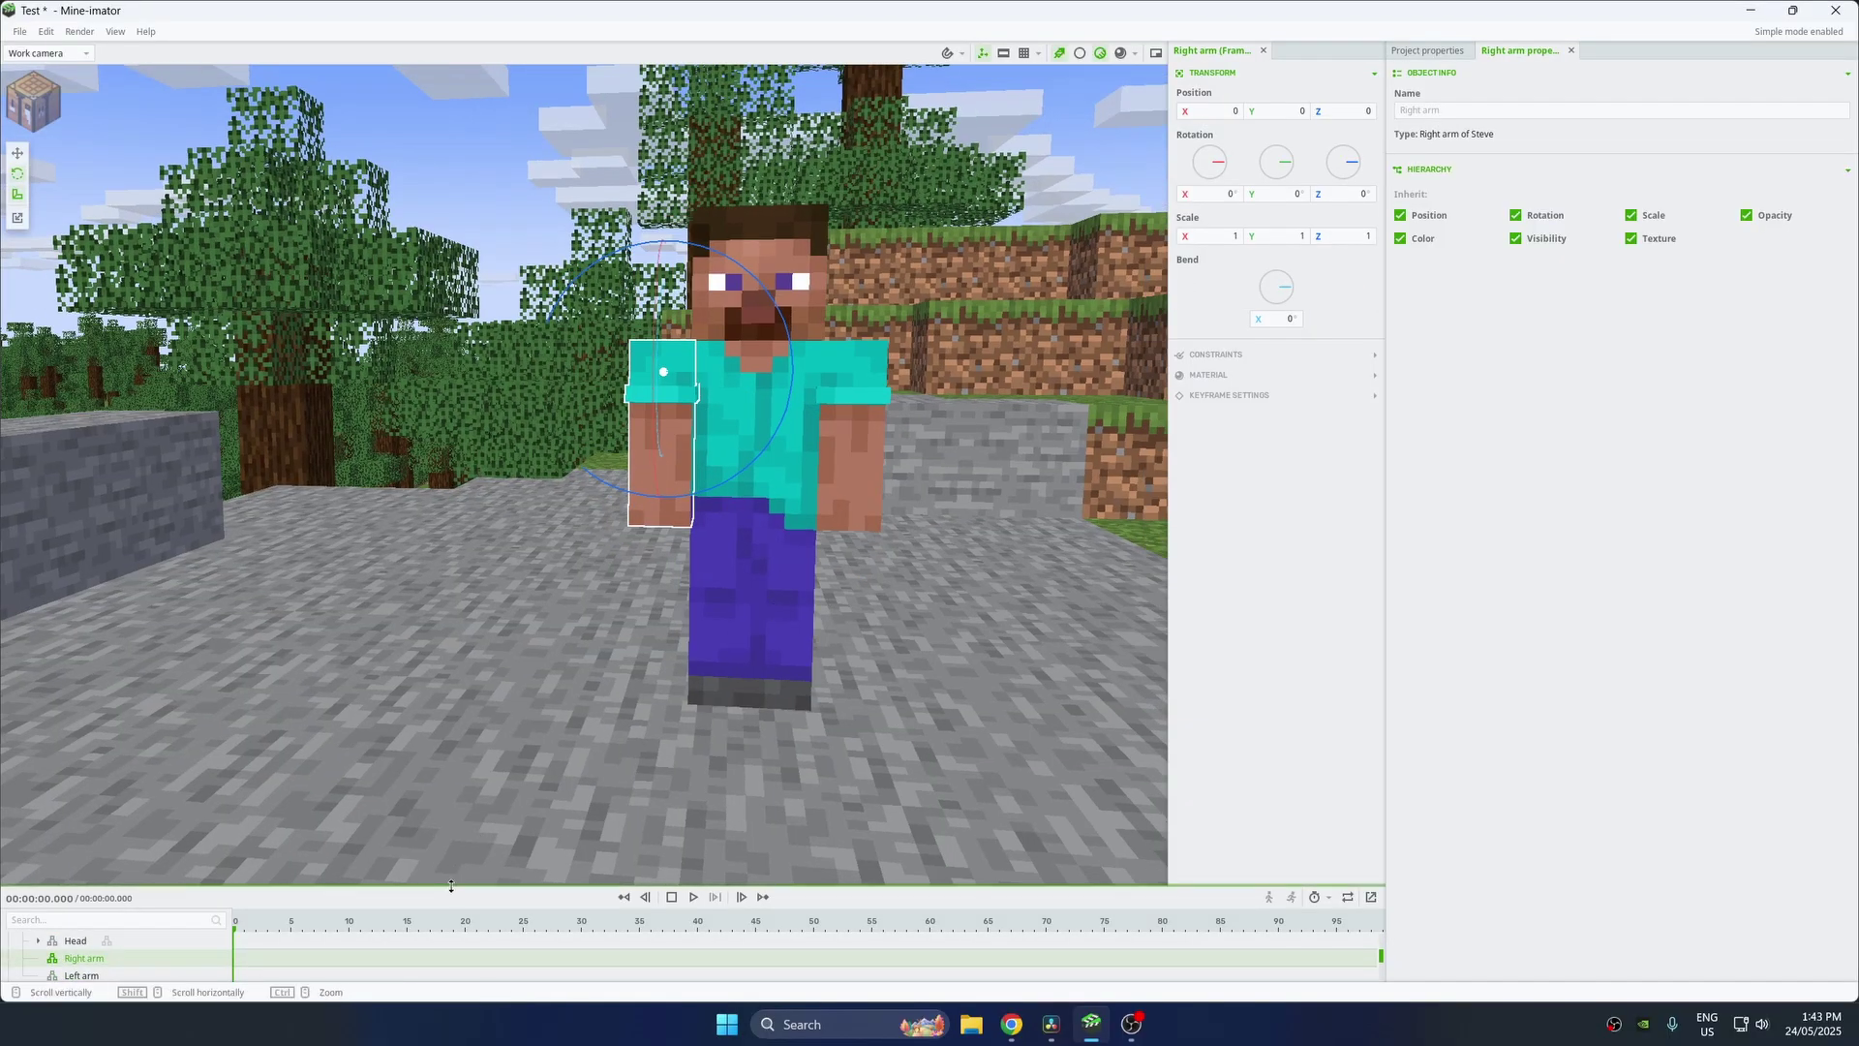
Step: Enlarge the timeline area to show Steve's body parts and lock the testinng scenery
drag(457, 885, 457, 728)
drag(658, 384, 676, 378)
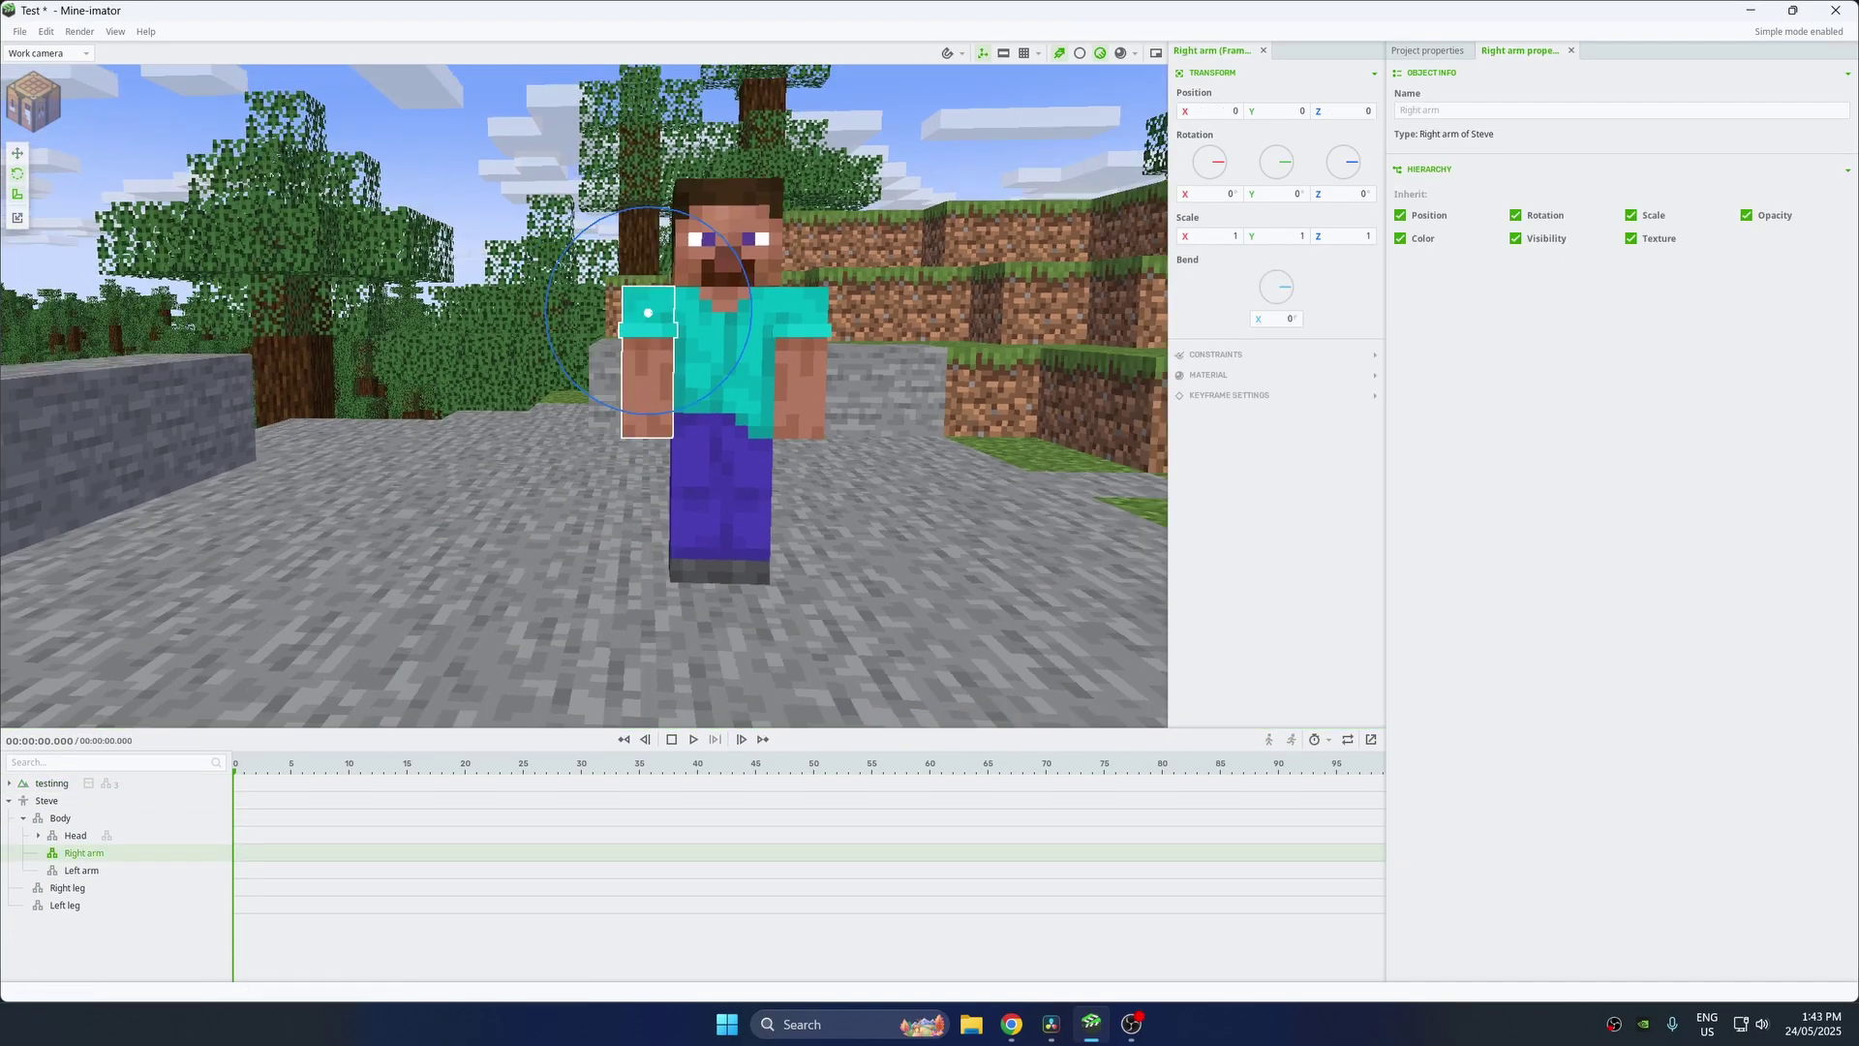
click(204, 783)
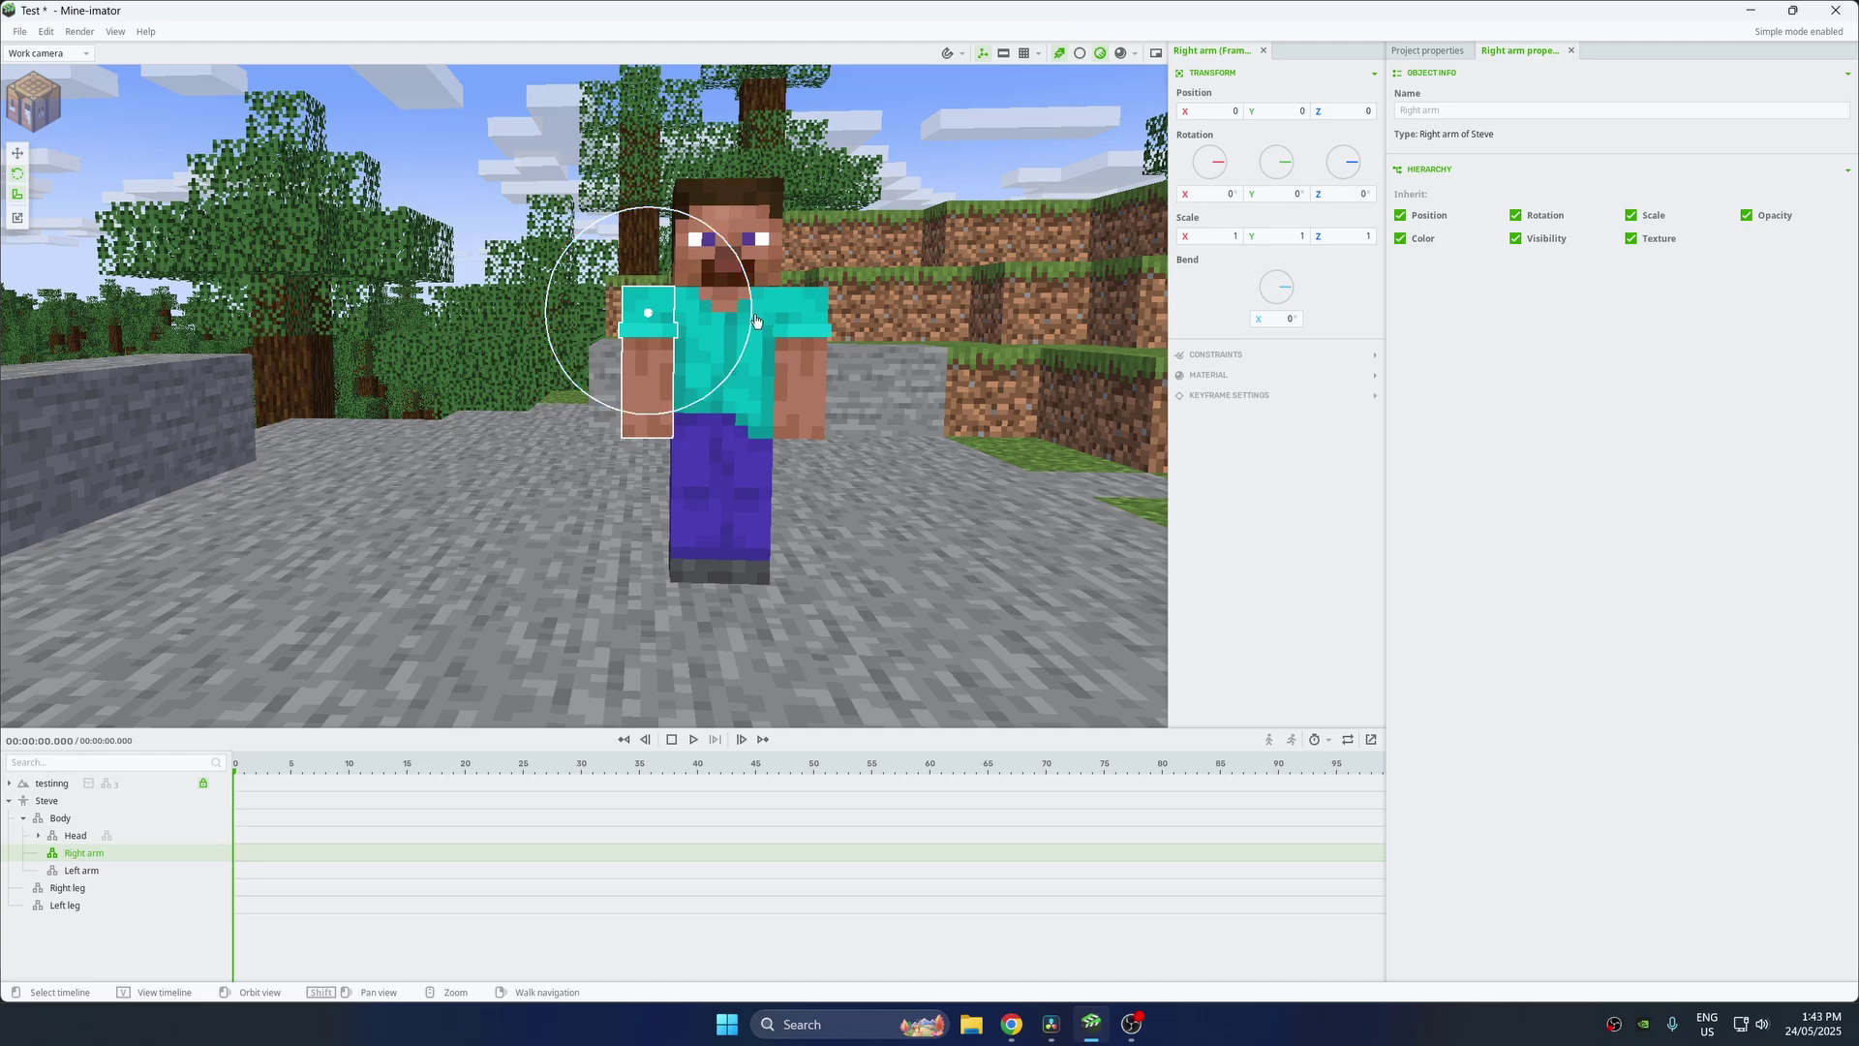
Step: Rotate Steve's arms and legs slightly to pose him at frame 0
click(804, 383)
click(745, 494)
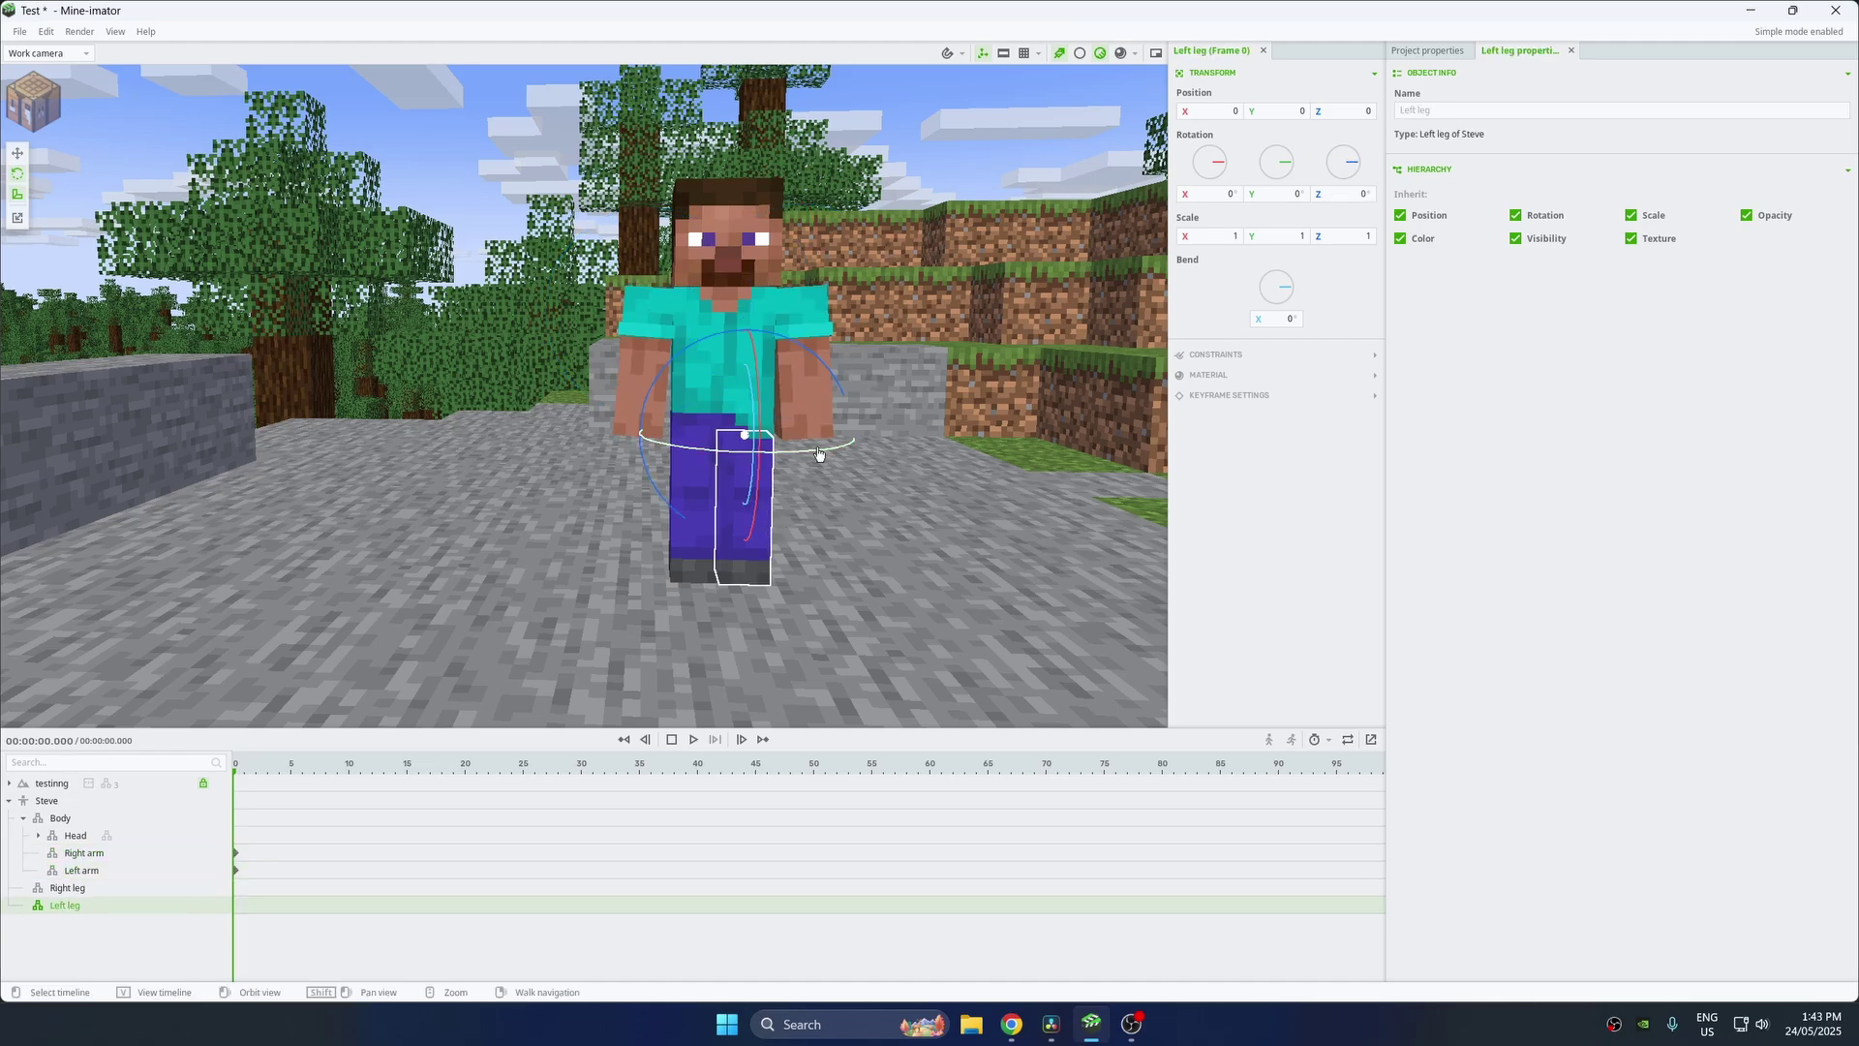
drag(832, 387, 765, 355)
click(708, 490)
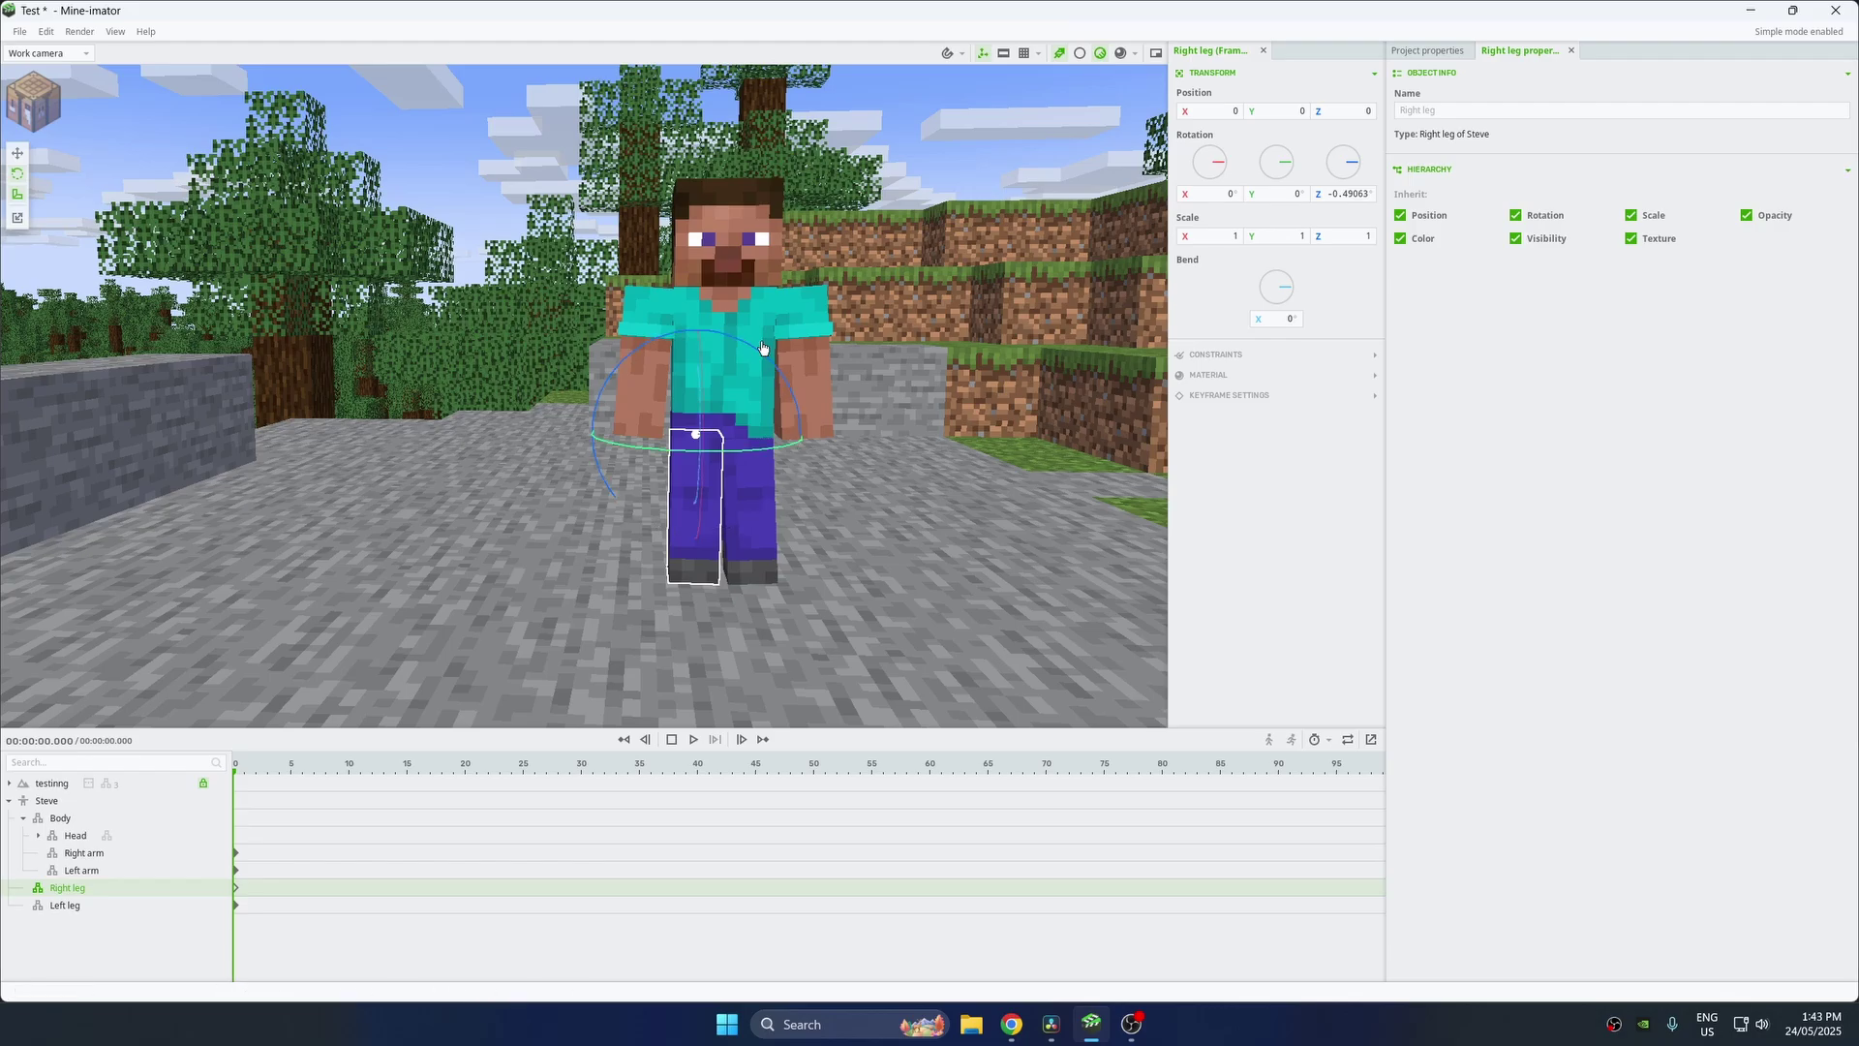
shift+click(763, 348)
click(799, 558)
scroll(805, 560, up, 2)
click(804, 560)
scroll(731, 545, up, 3)
click(748, 558)
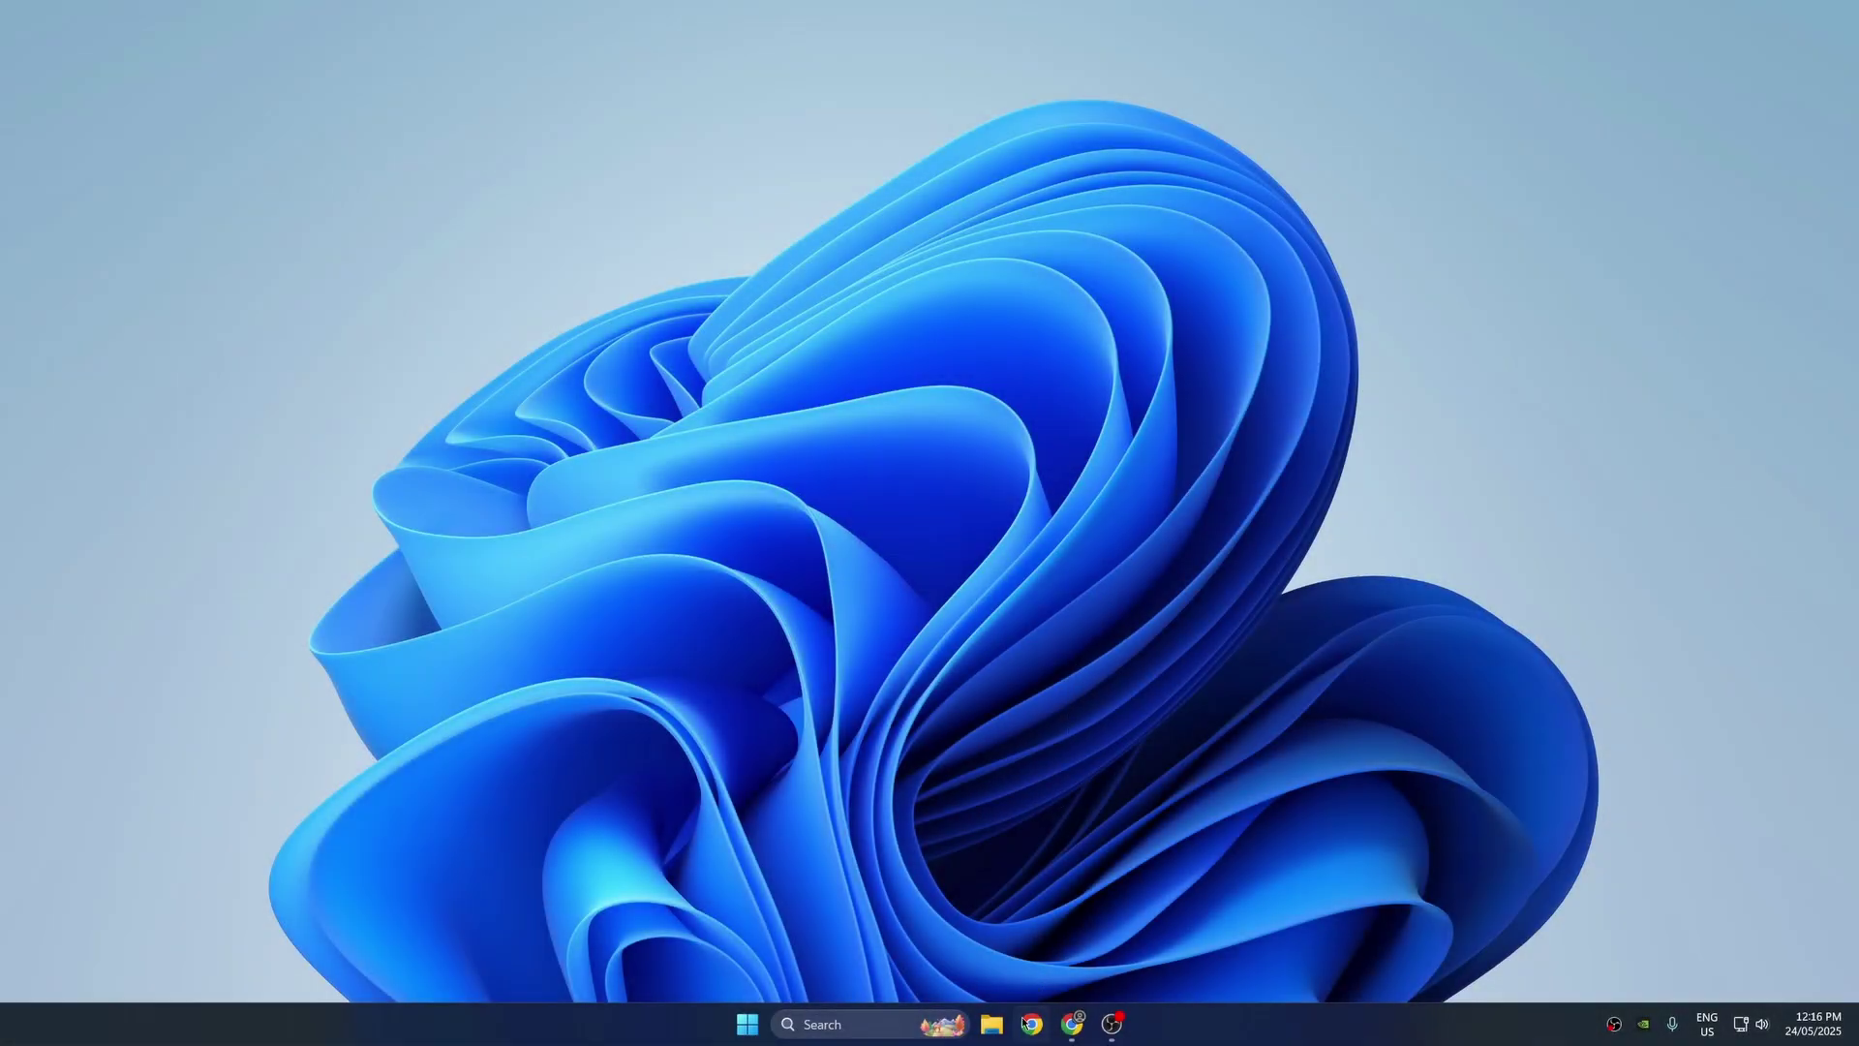
Step: Switch to Chrome, open mineimatorforums.com/index.php?/topic/90789-mine-imator-202/ and download the Windows Installer
click(1026, 1022)
click(418, 57)
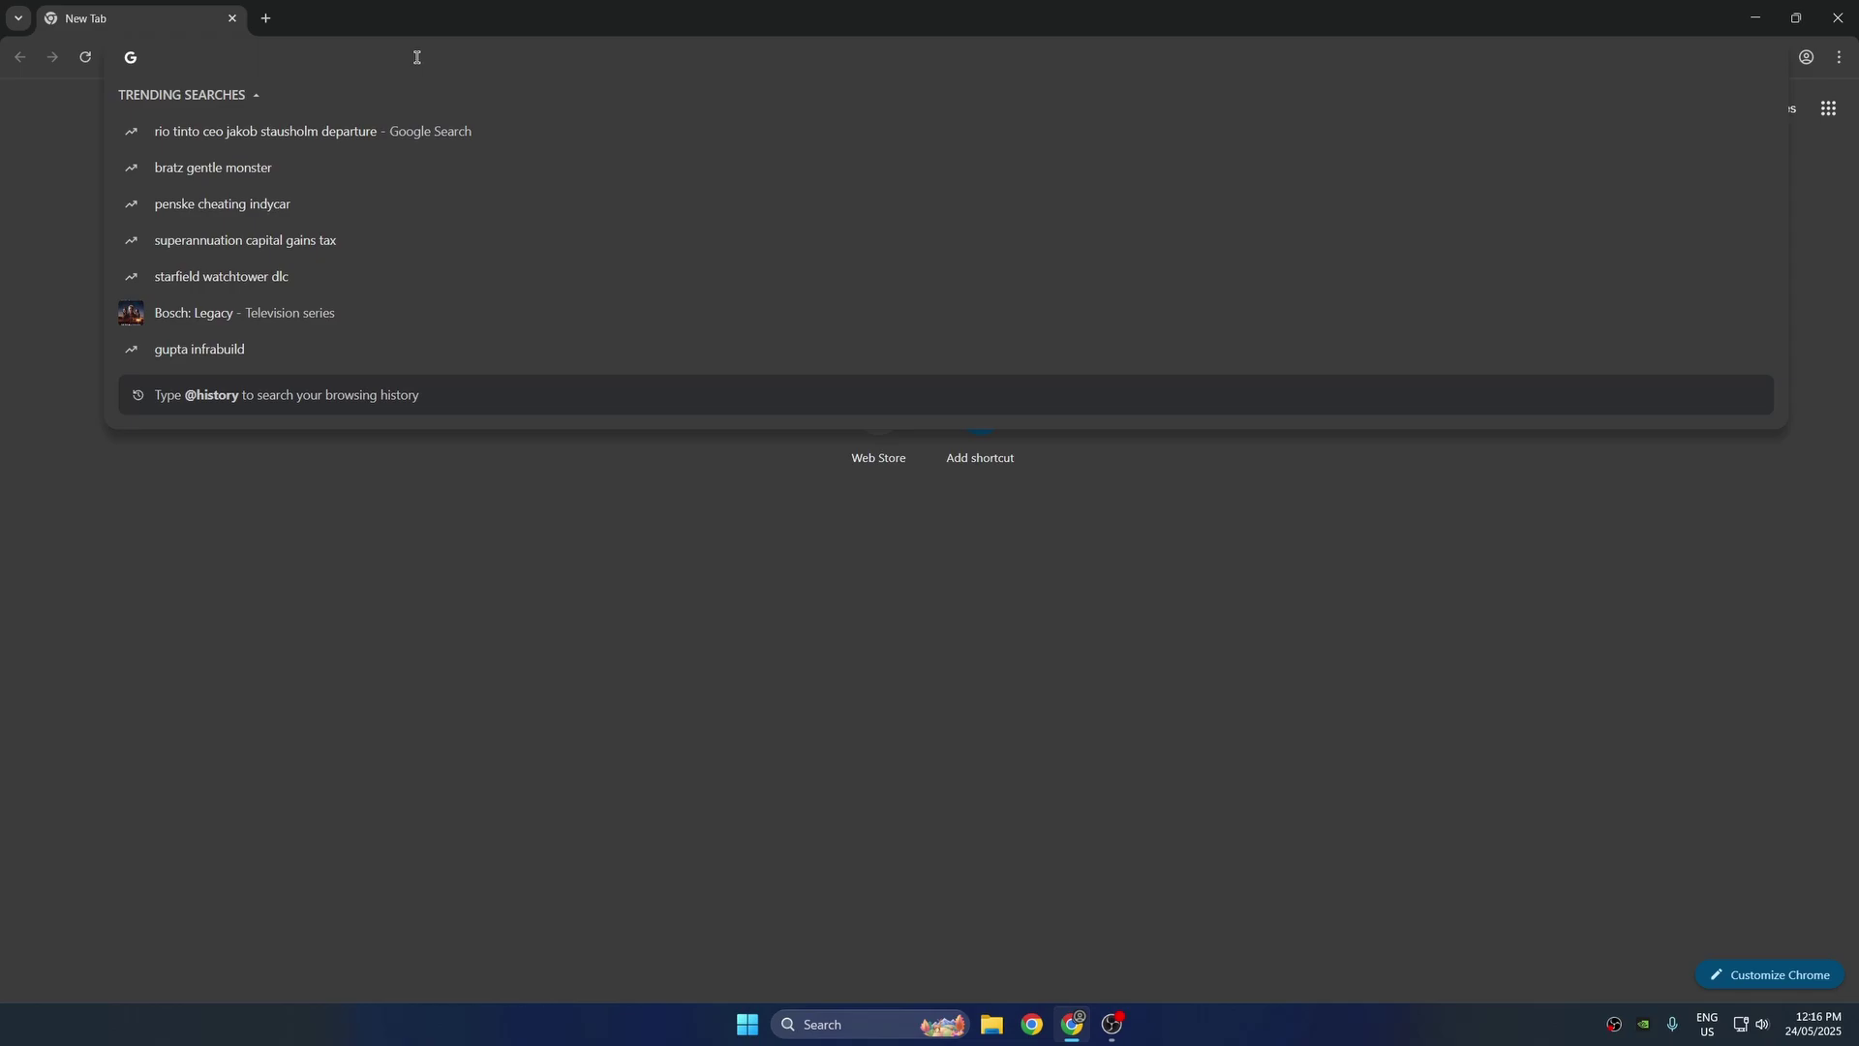
text(https://www.mineimatorforums.com/index.php?/topic/90789-mine-imator-202/)
key(Return)
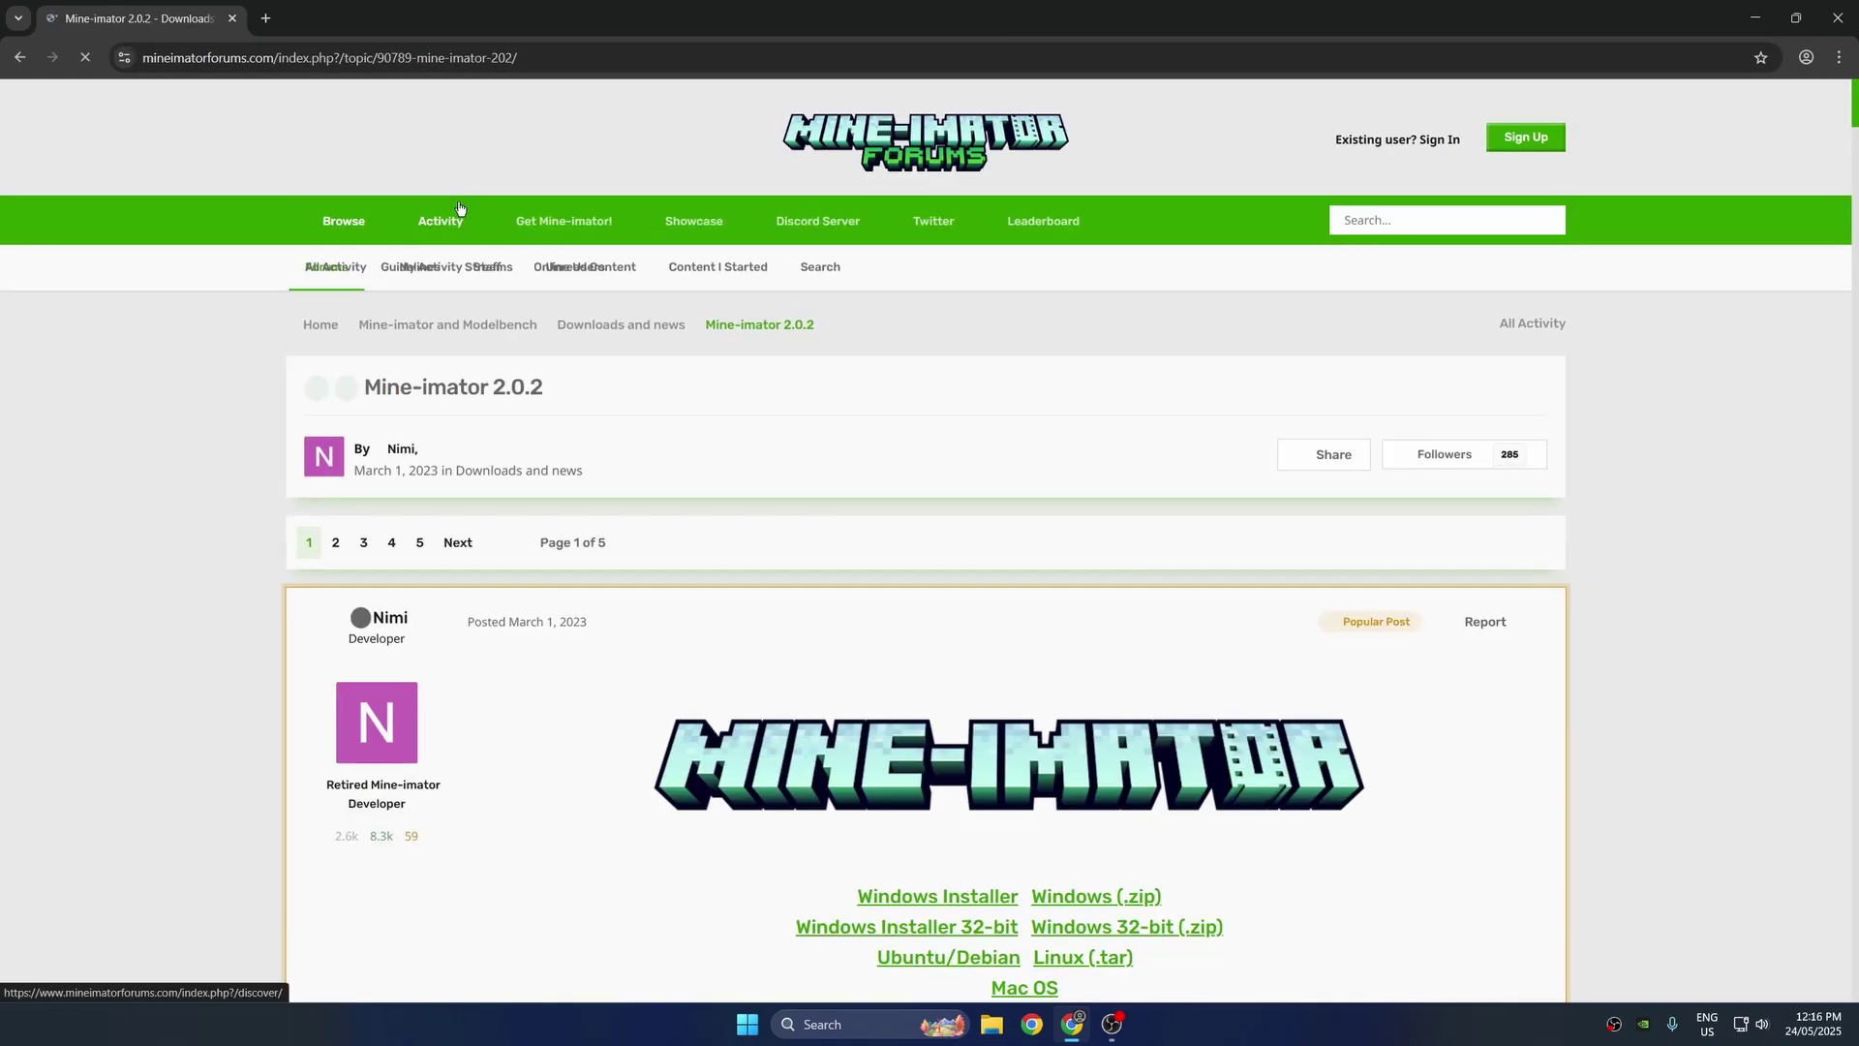
scroll(911, 810, down, 5)
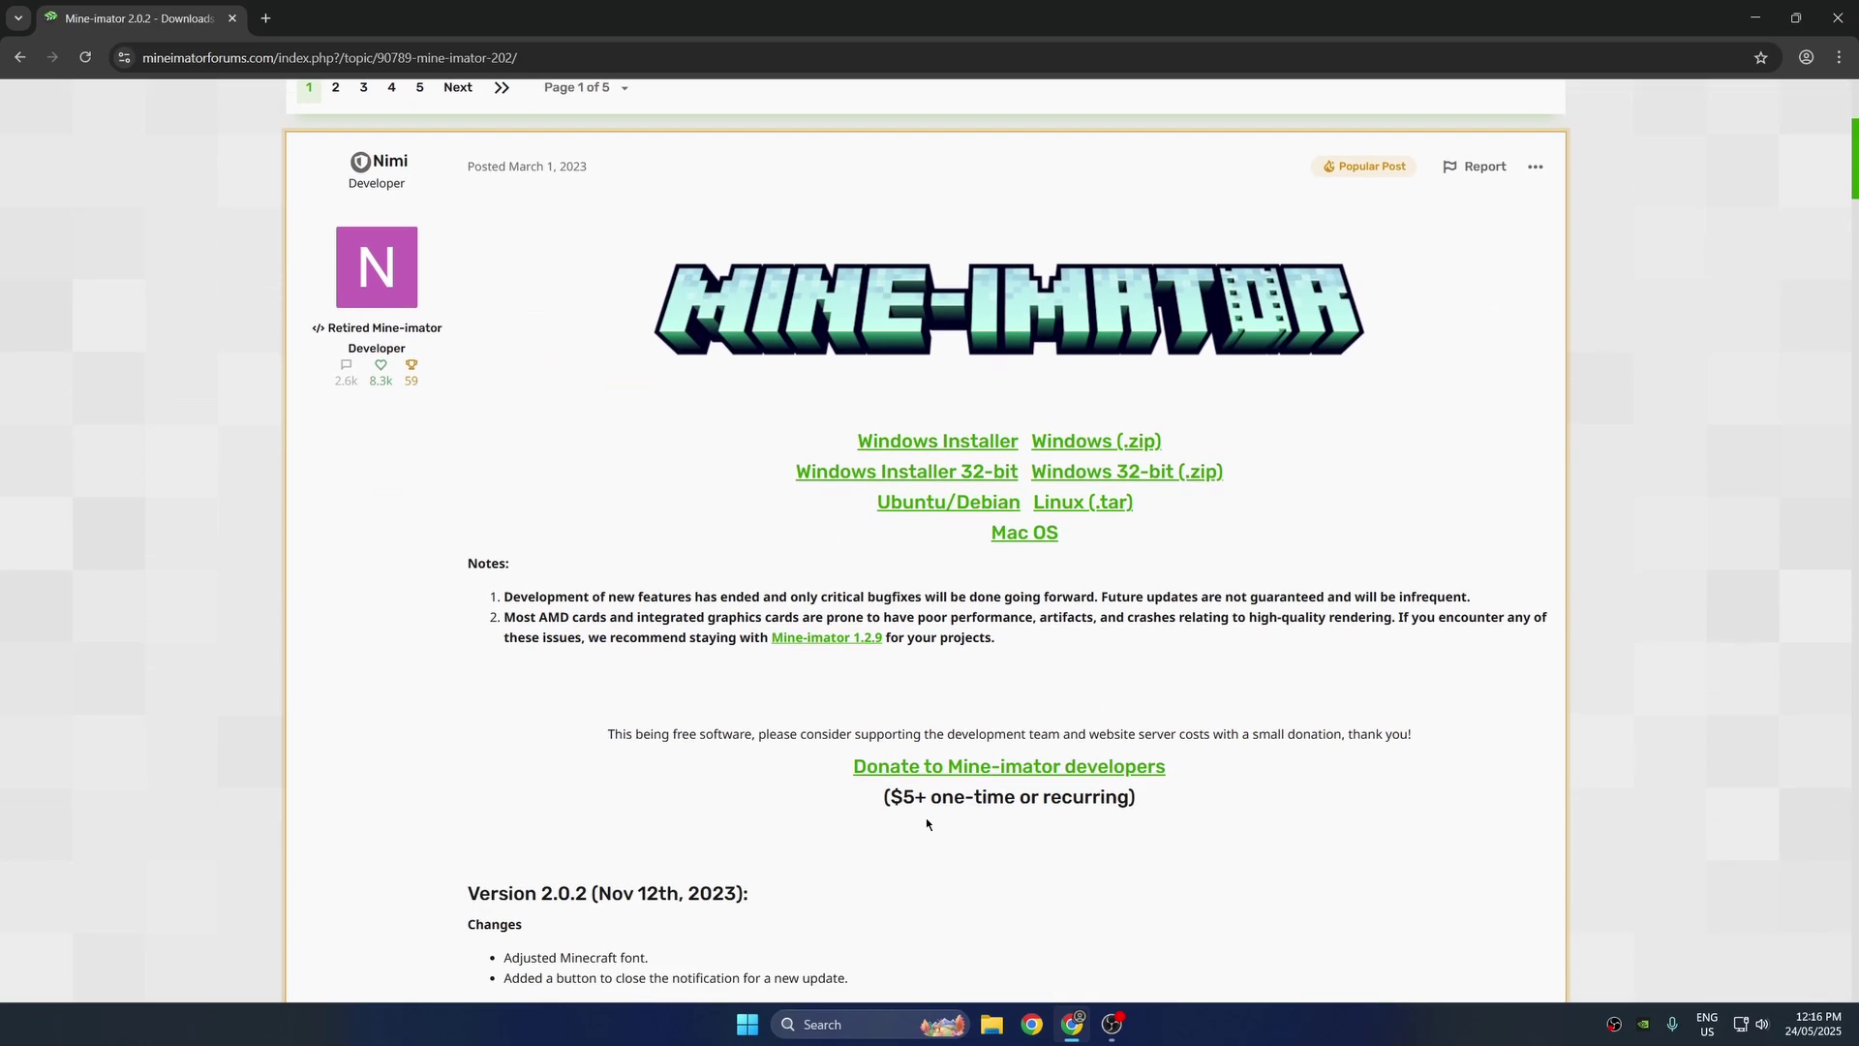
click(943, 443)
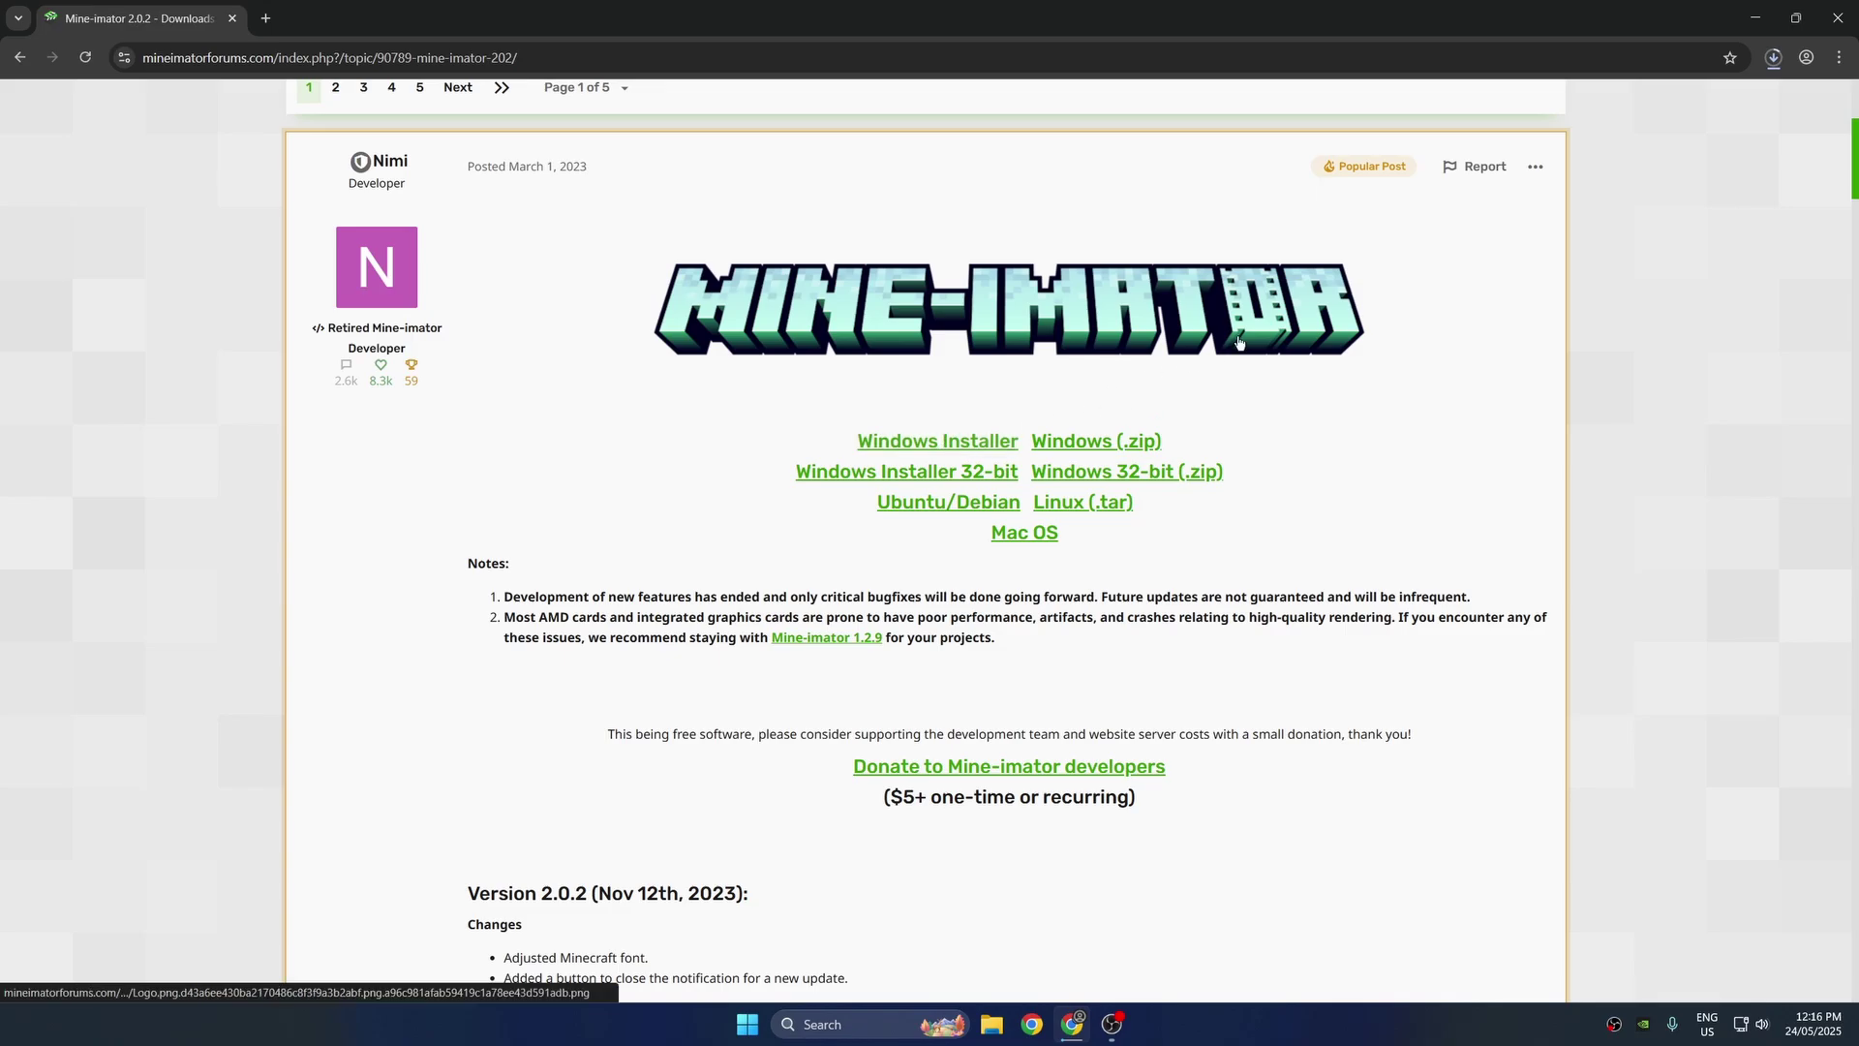
Step: Run the downloaded Mine-imator 2.0.2 installer, accept the agreement, and install to the default folder with a desktop shortcut
click(1764, 56)
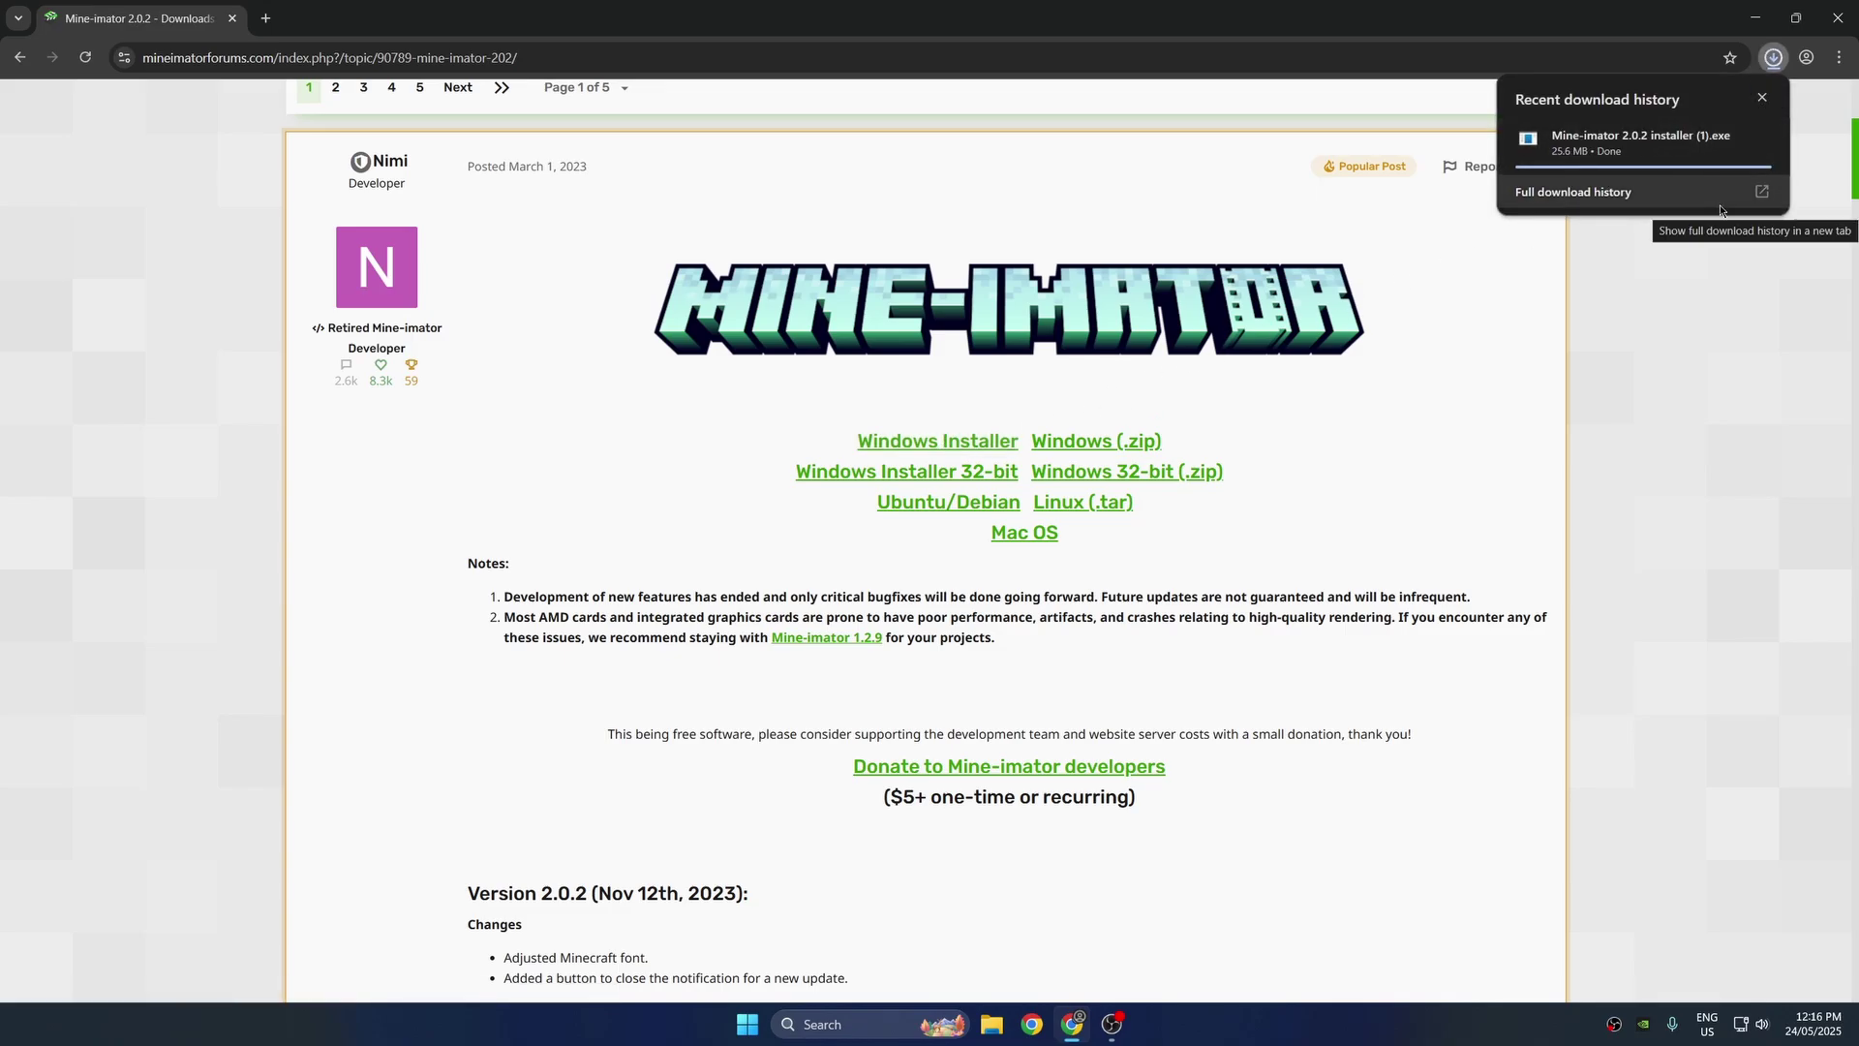
click(1731, 142)
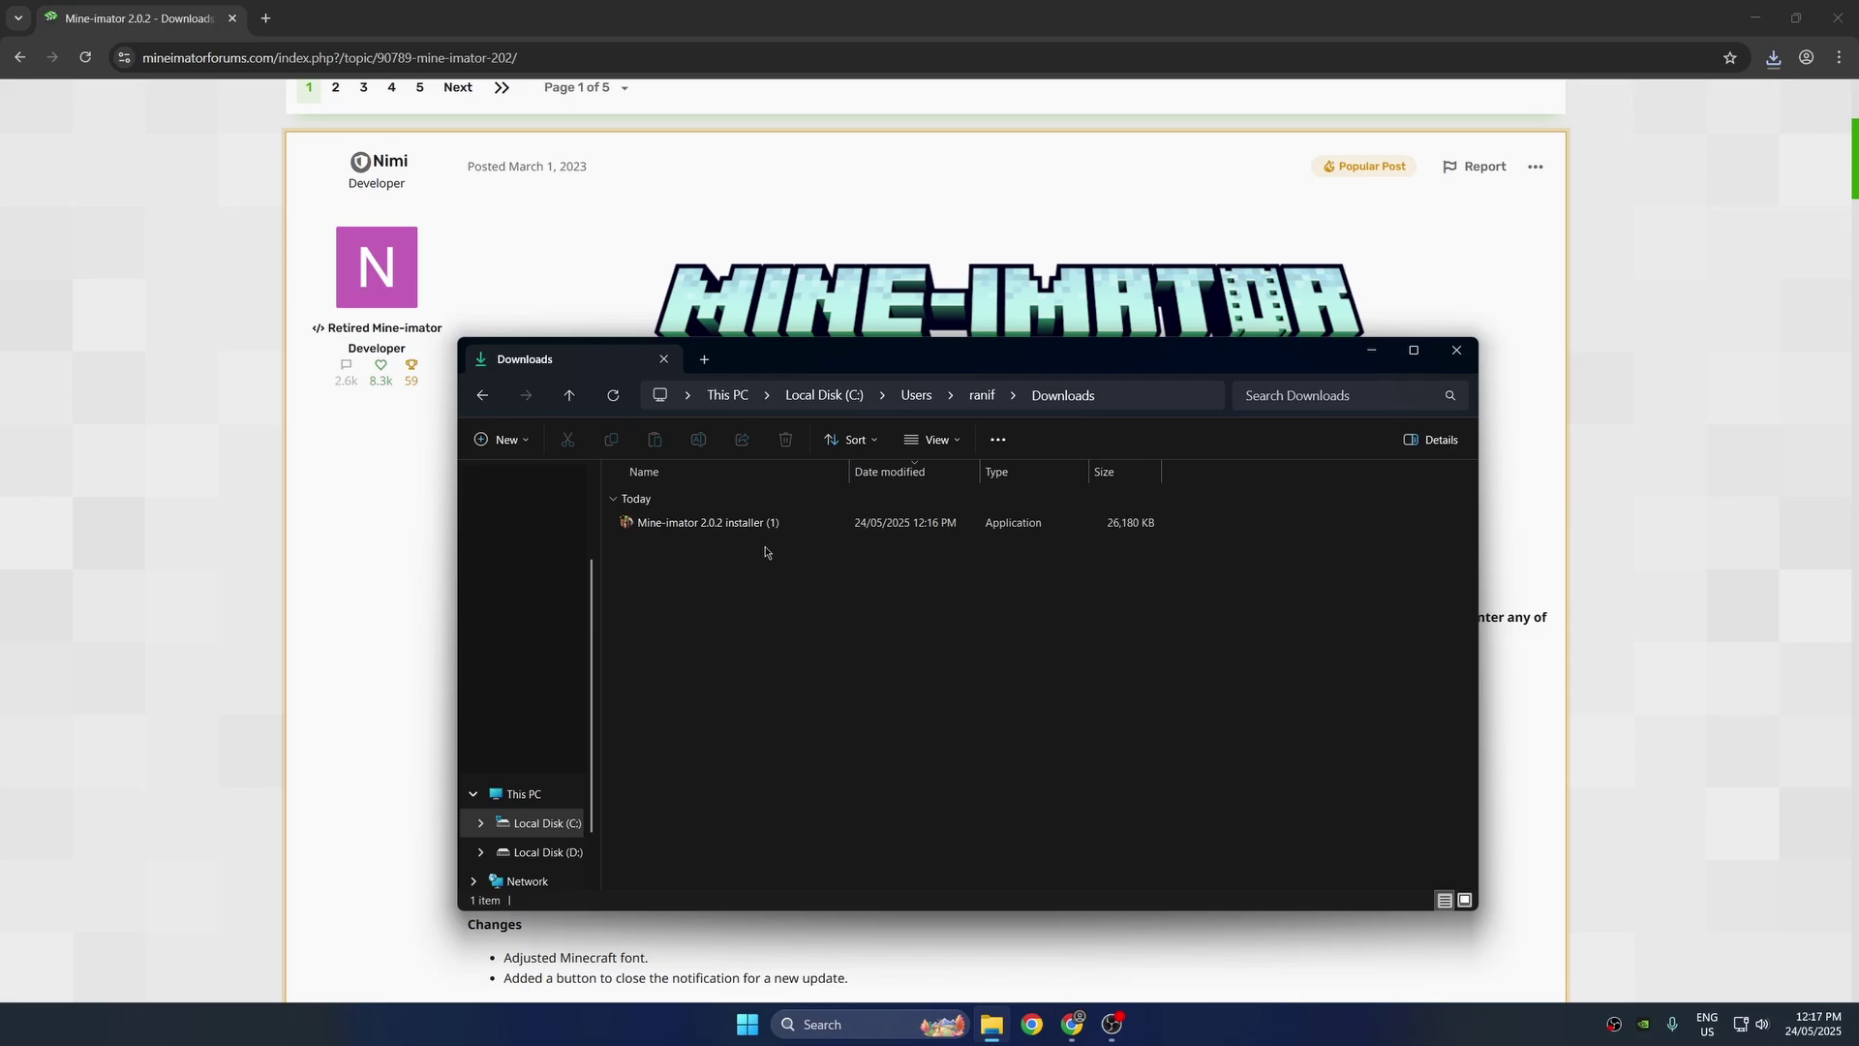
double_click(736, 523)
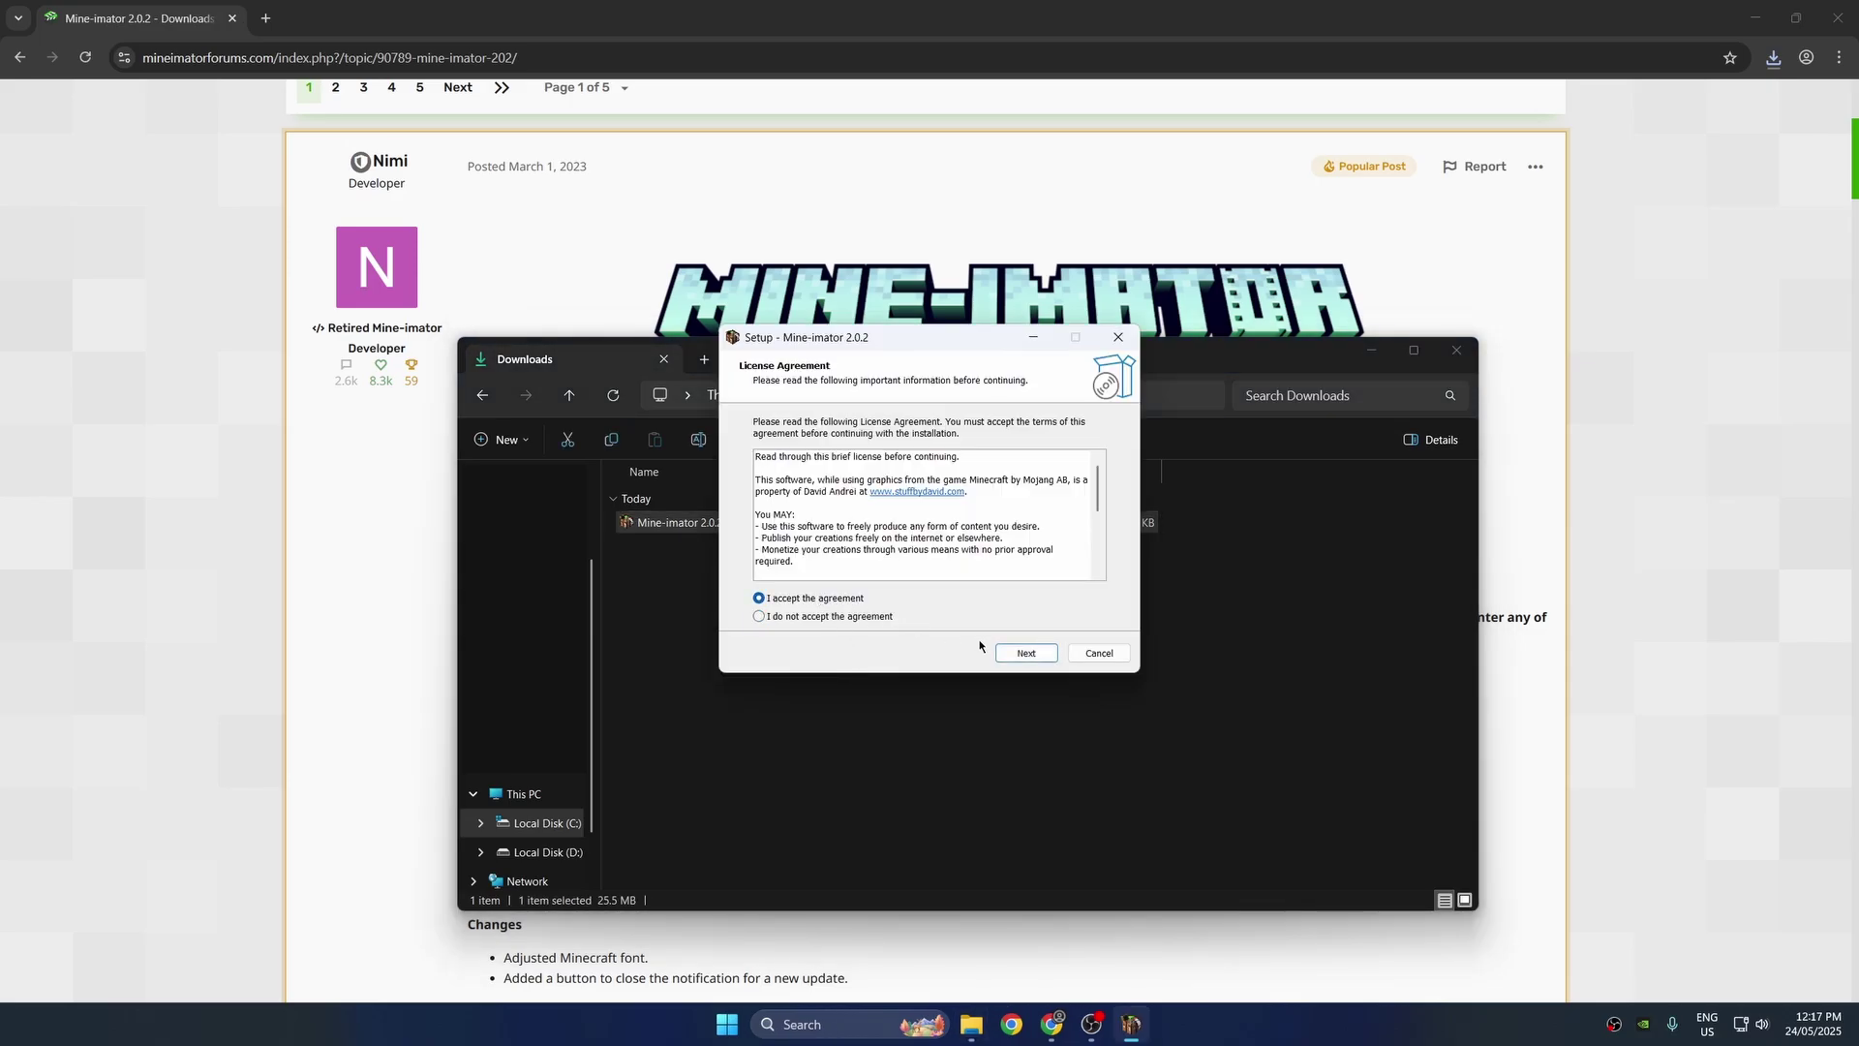
click(1016, 654)
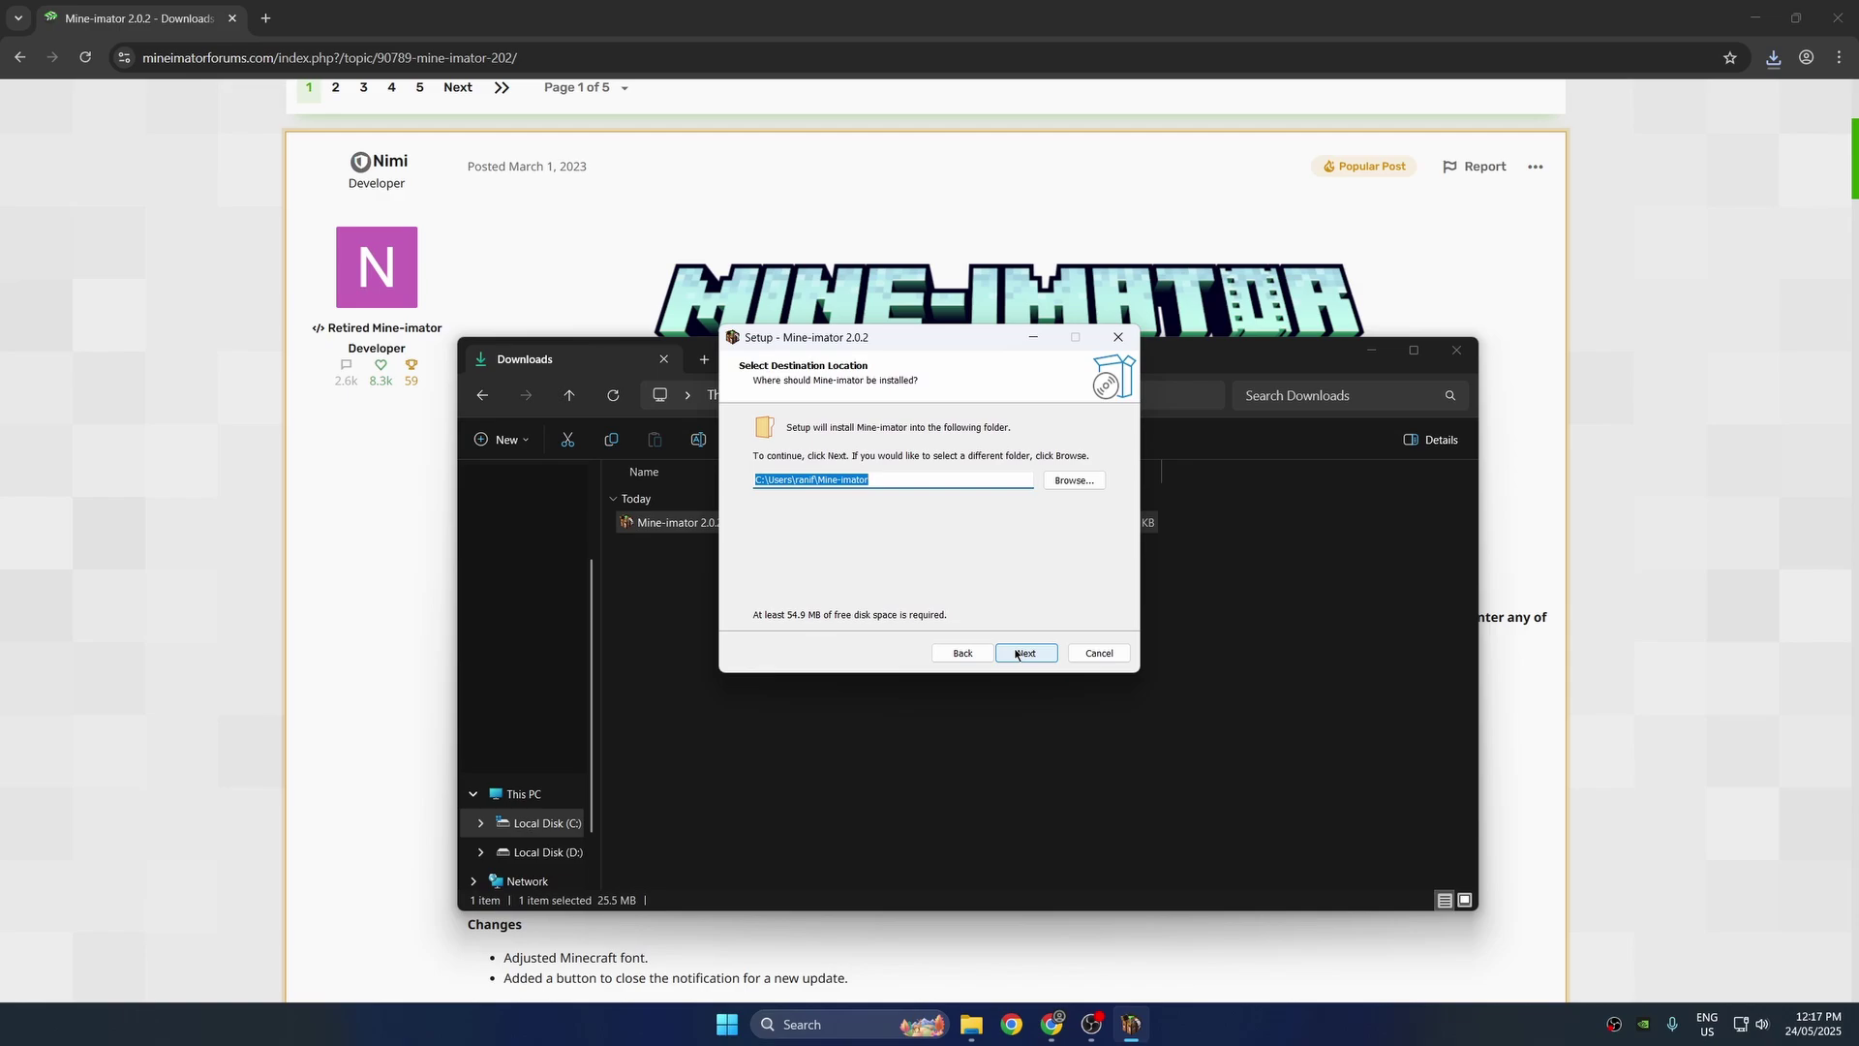
click(1017, 653)
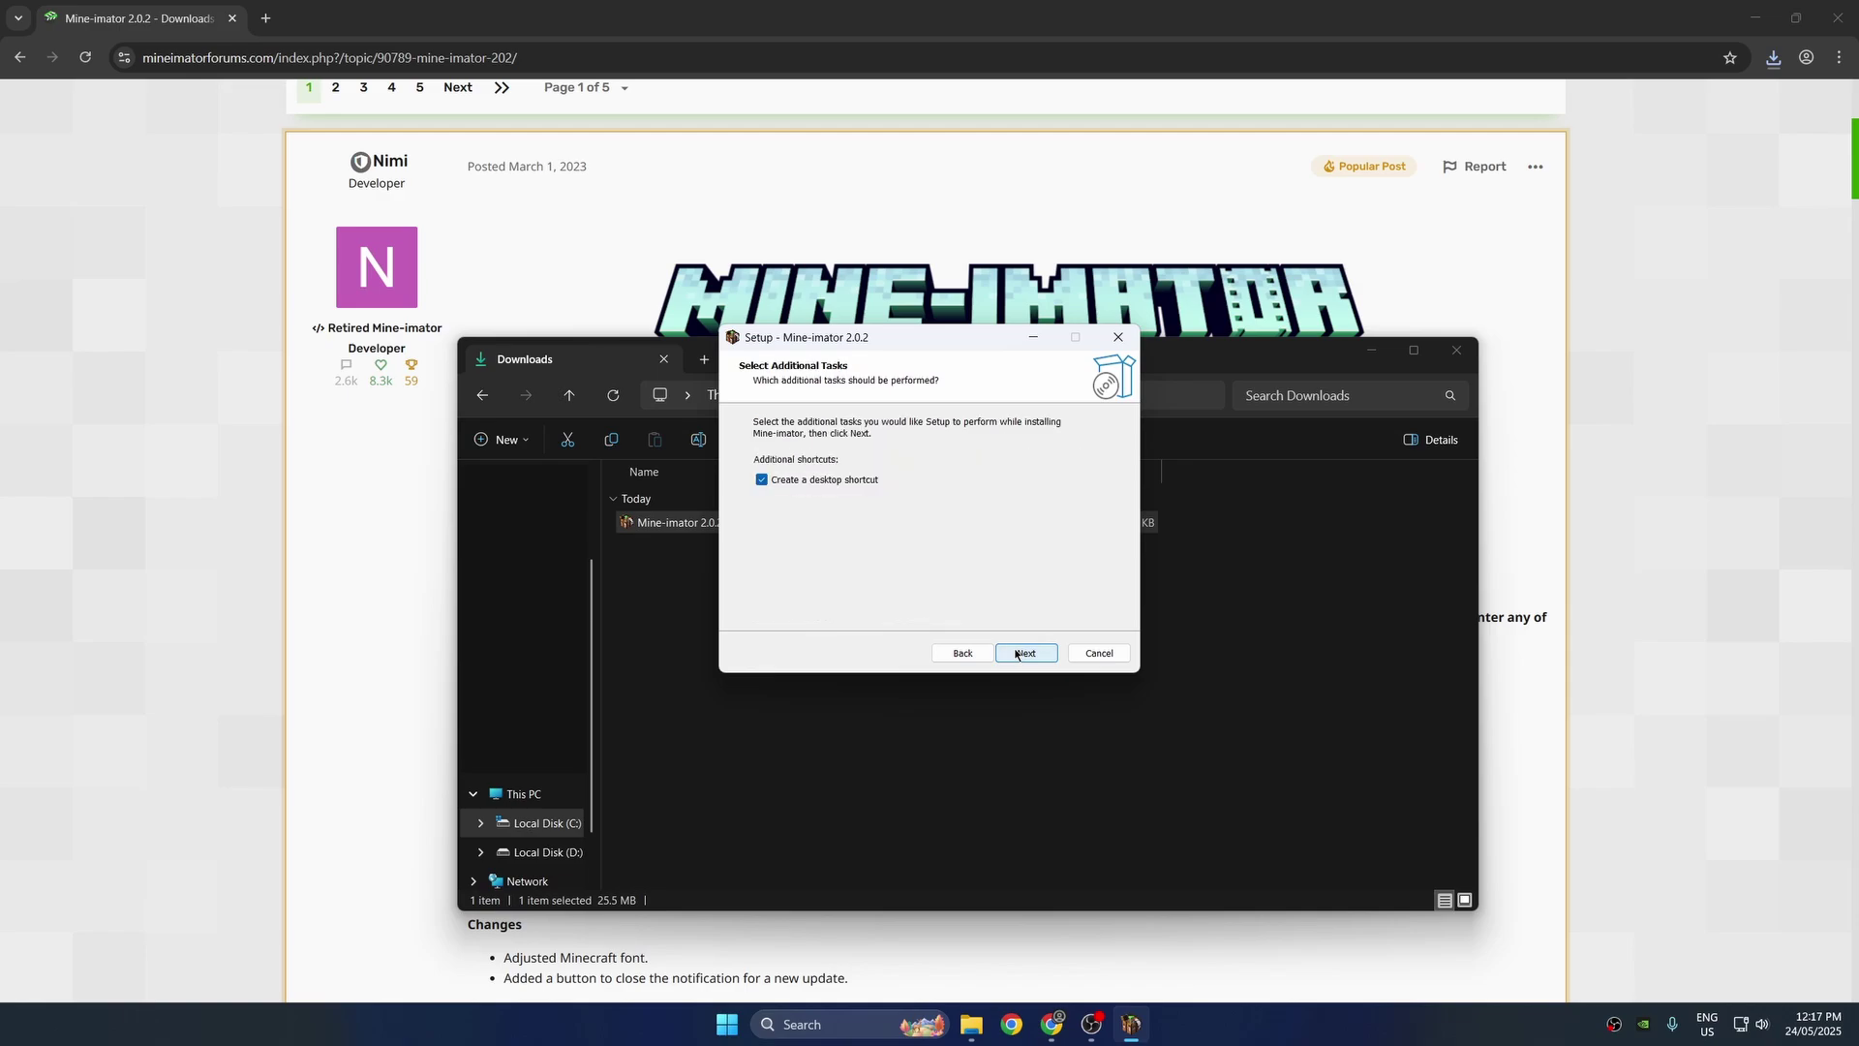
click(1017, 654)
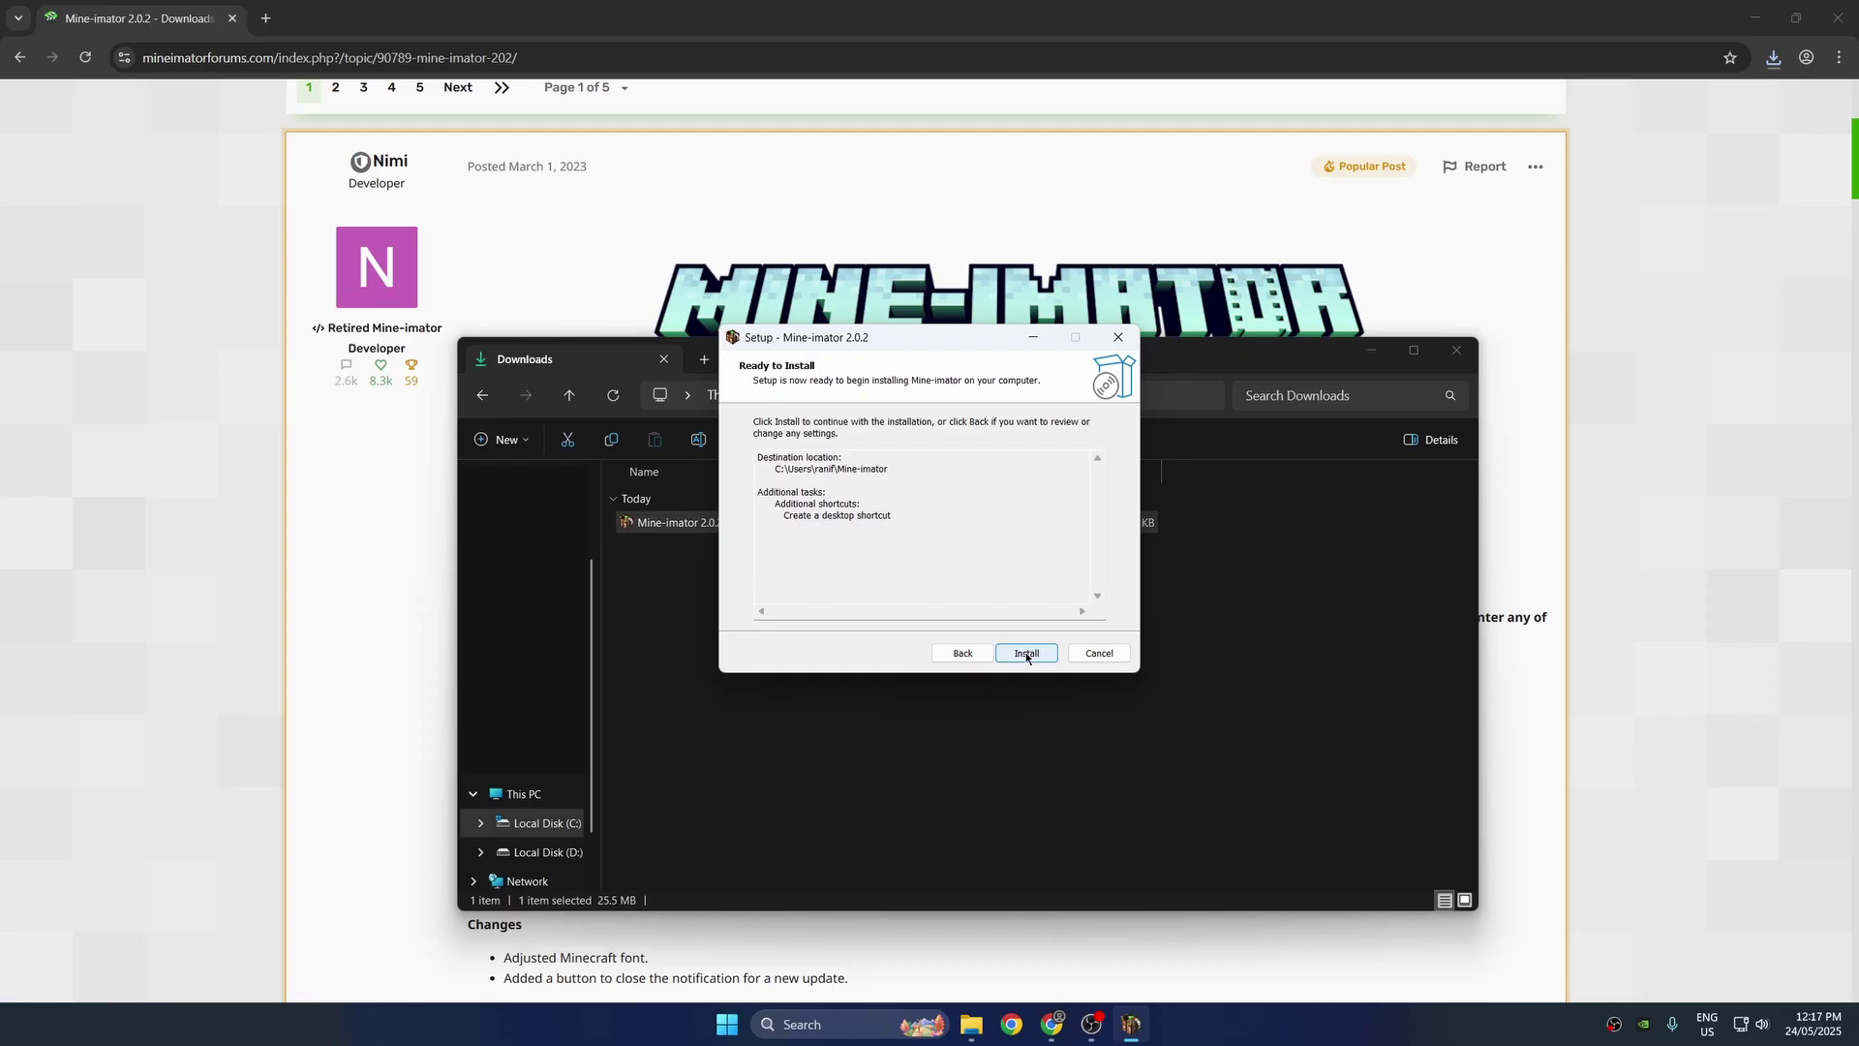
click(1026, 654)
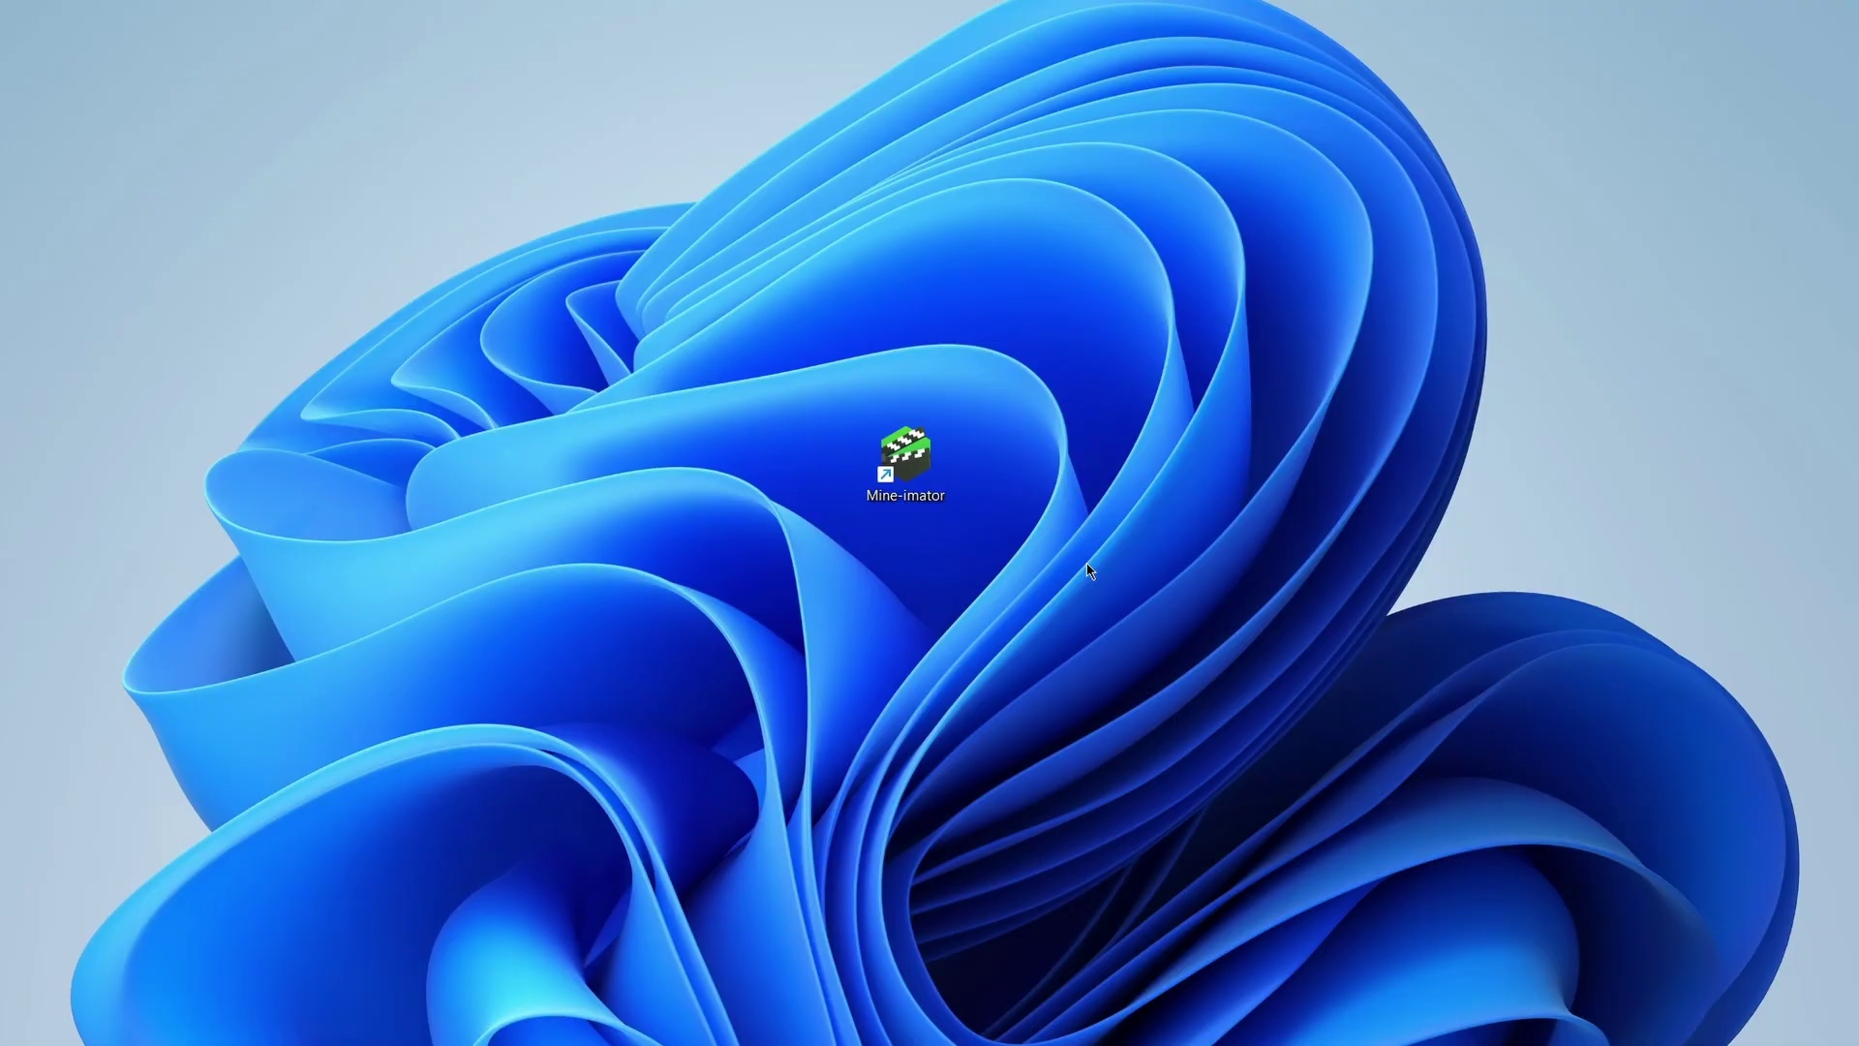
Step: Launch Mine-imator and create a project named "My First Animation" with the author name filled in
double_click(906, 465)
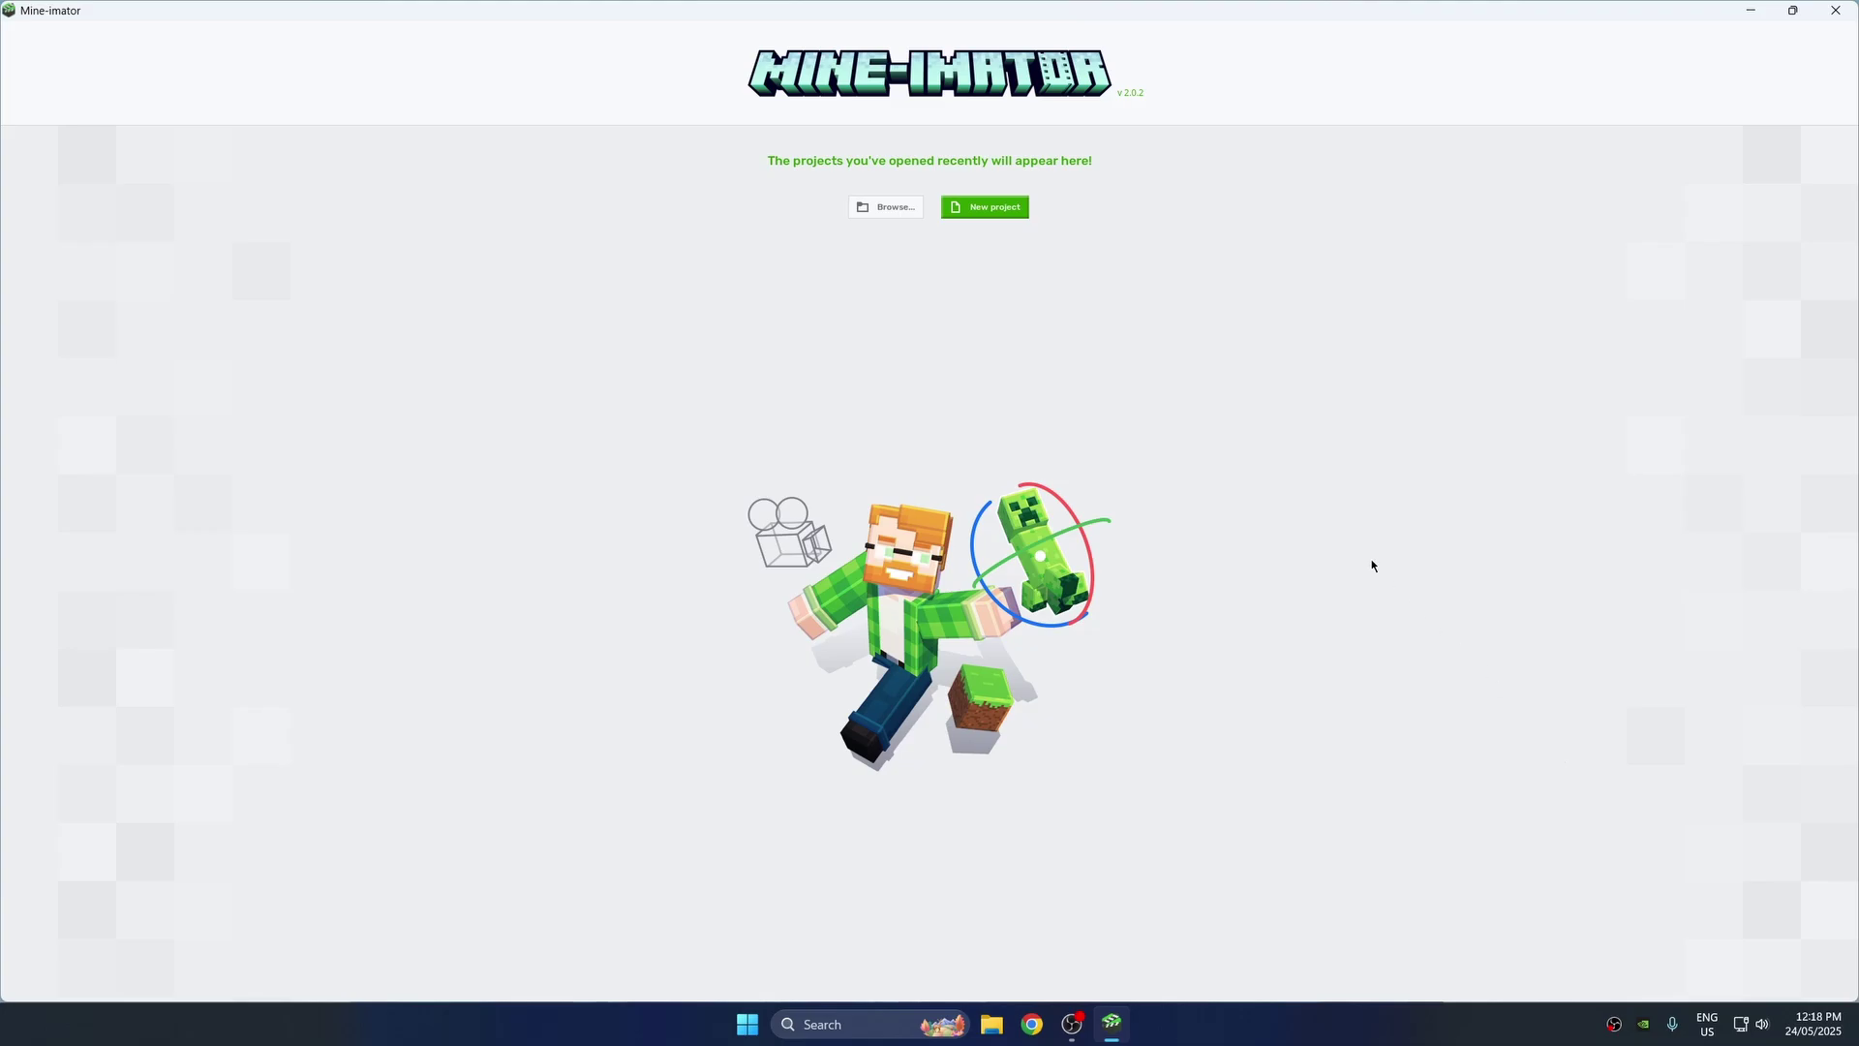
click(988, 207)
text(My)
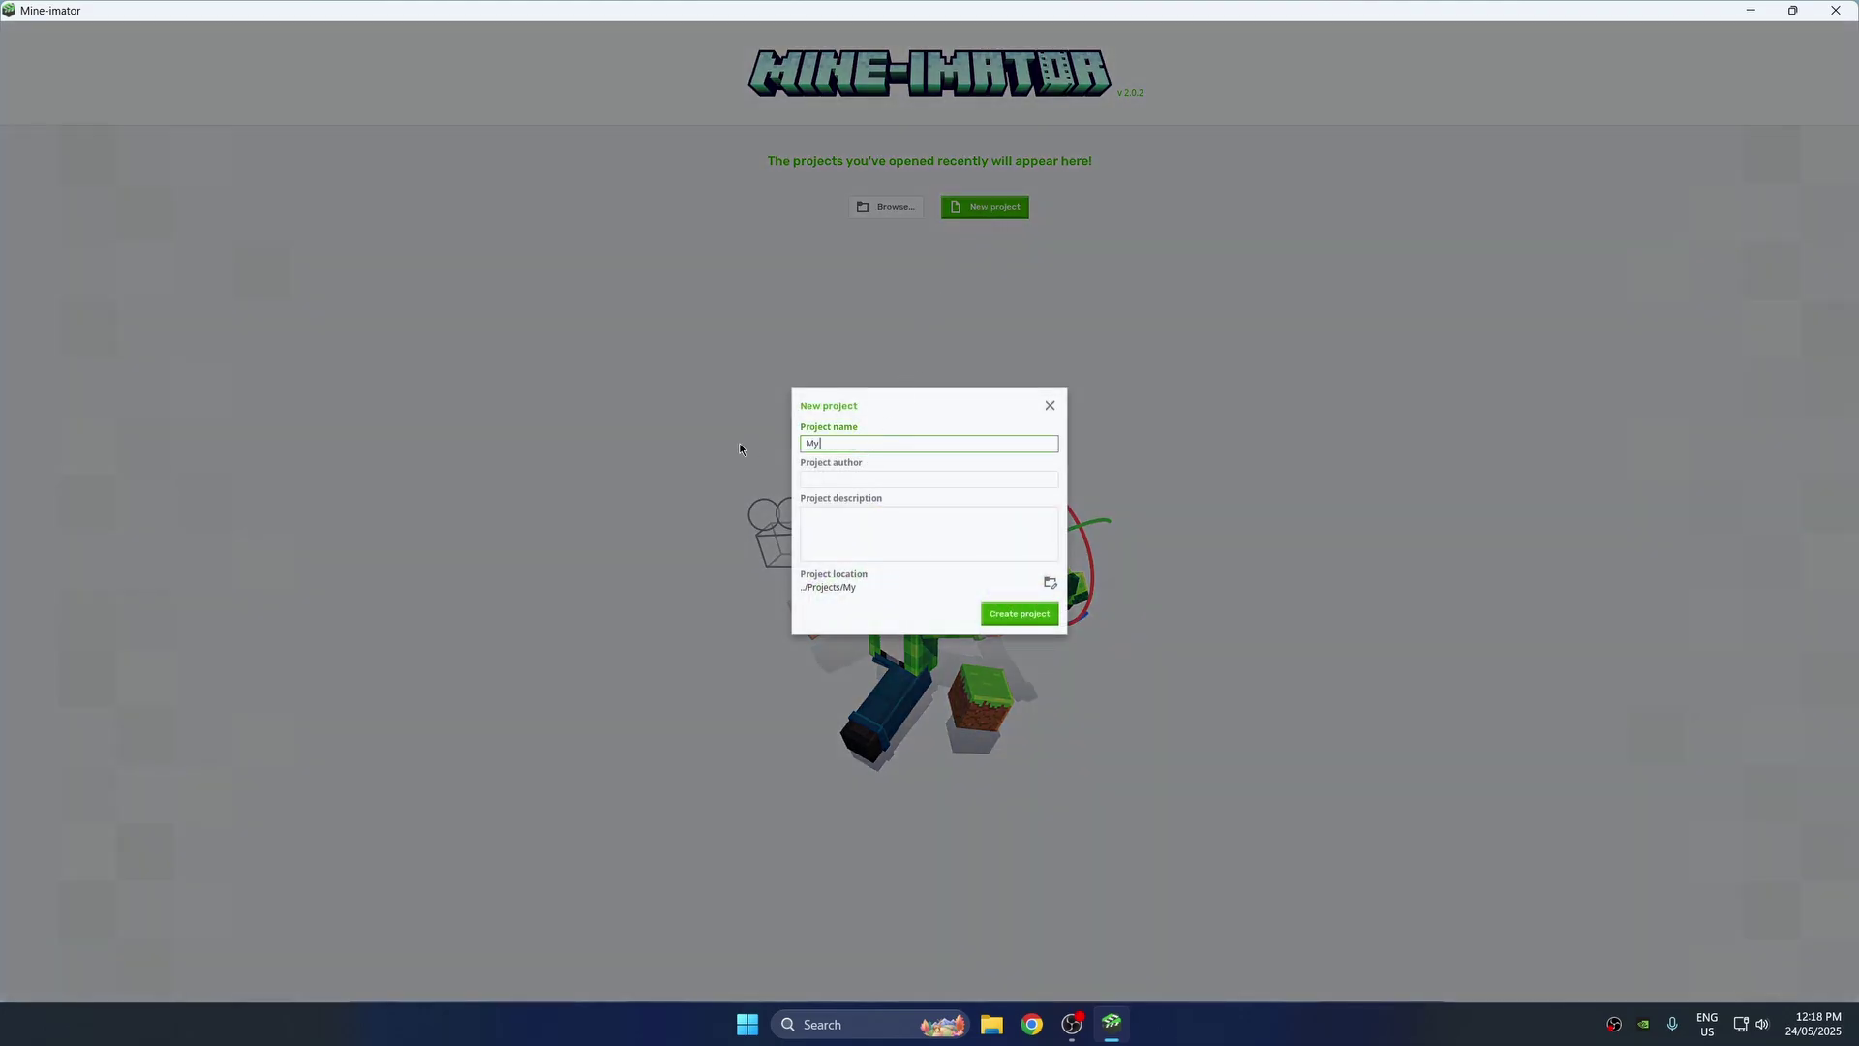
text( First Animation)
key(Tab)
text(Arranify)
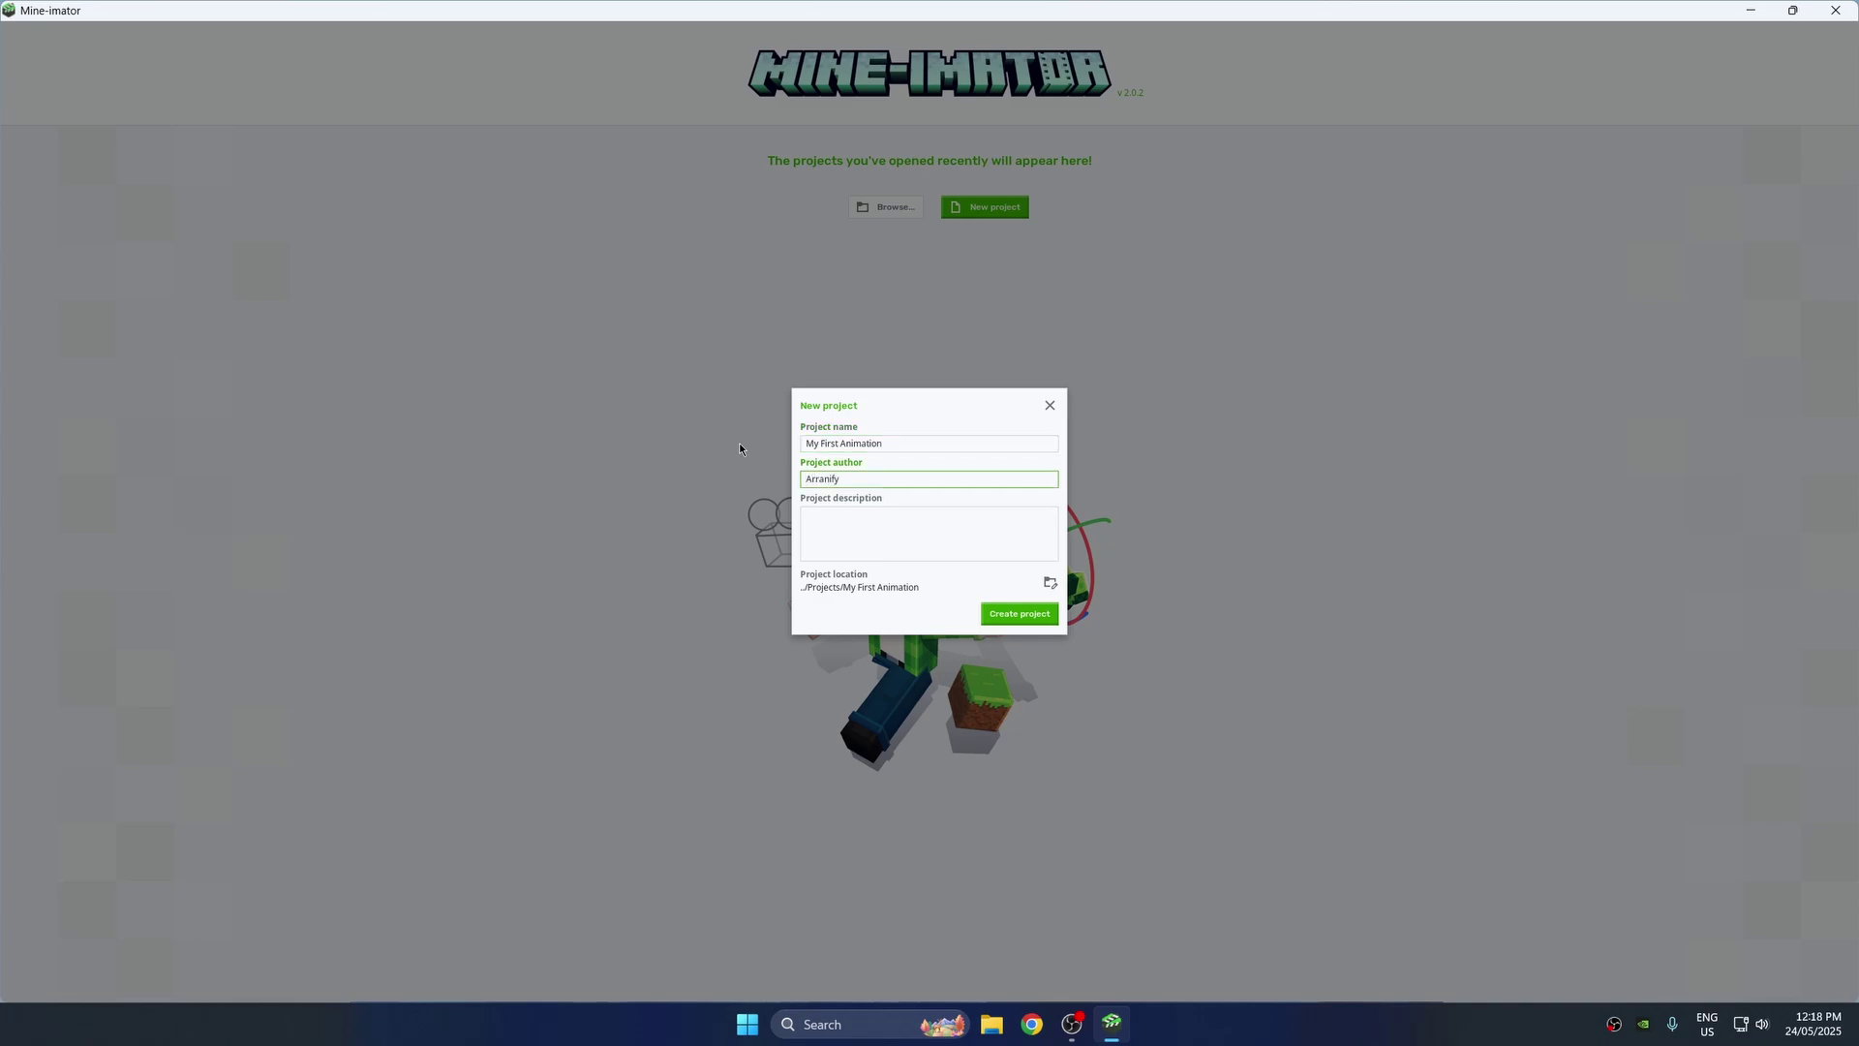
click(1016, 615)
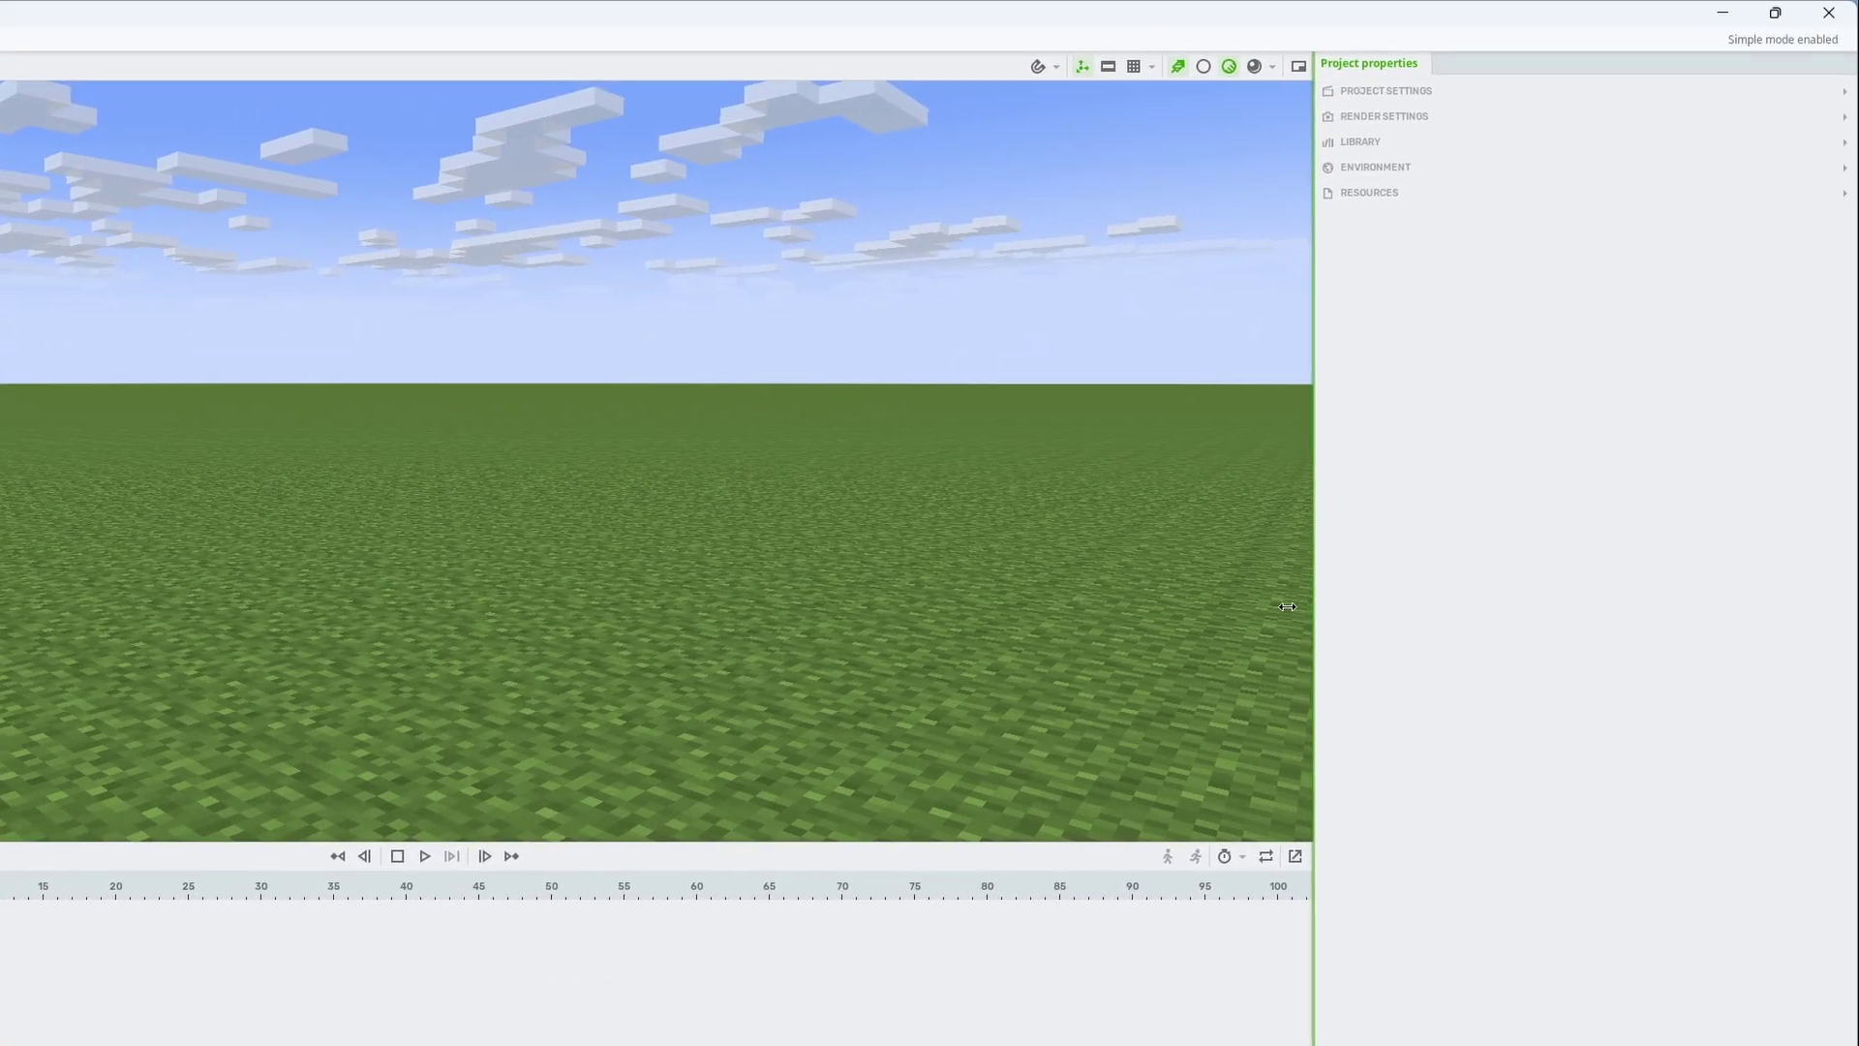
Step: Create a Human character of type Wide with the Steve variant and the Minecraft skin
drag(1287, 606, 1240, 615)
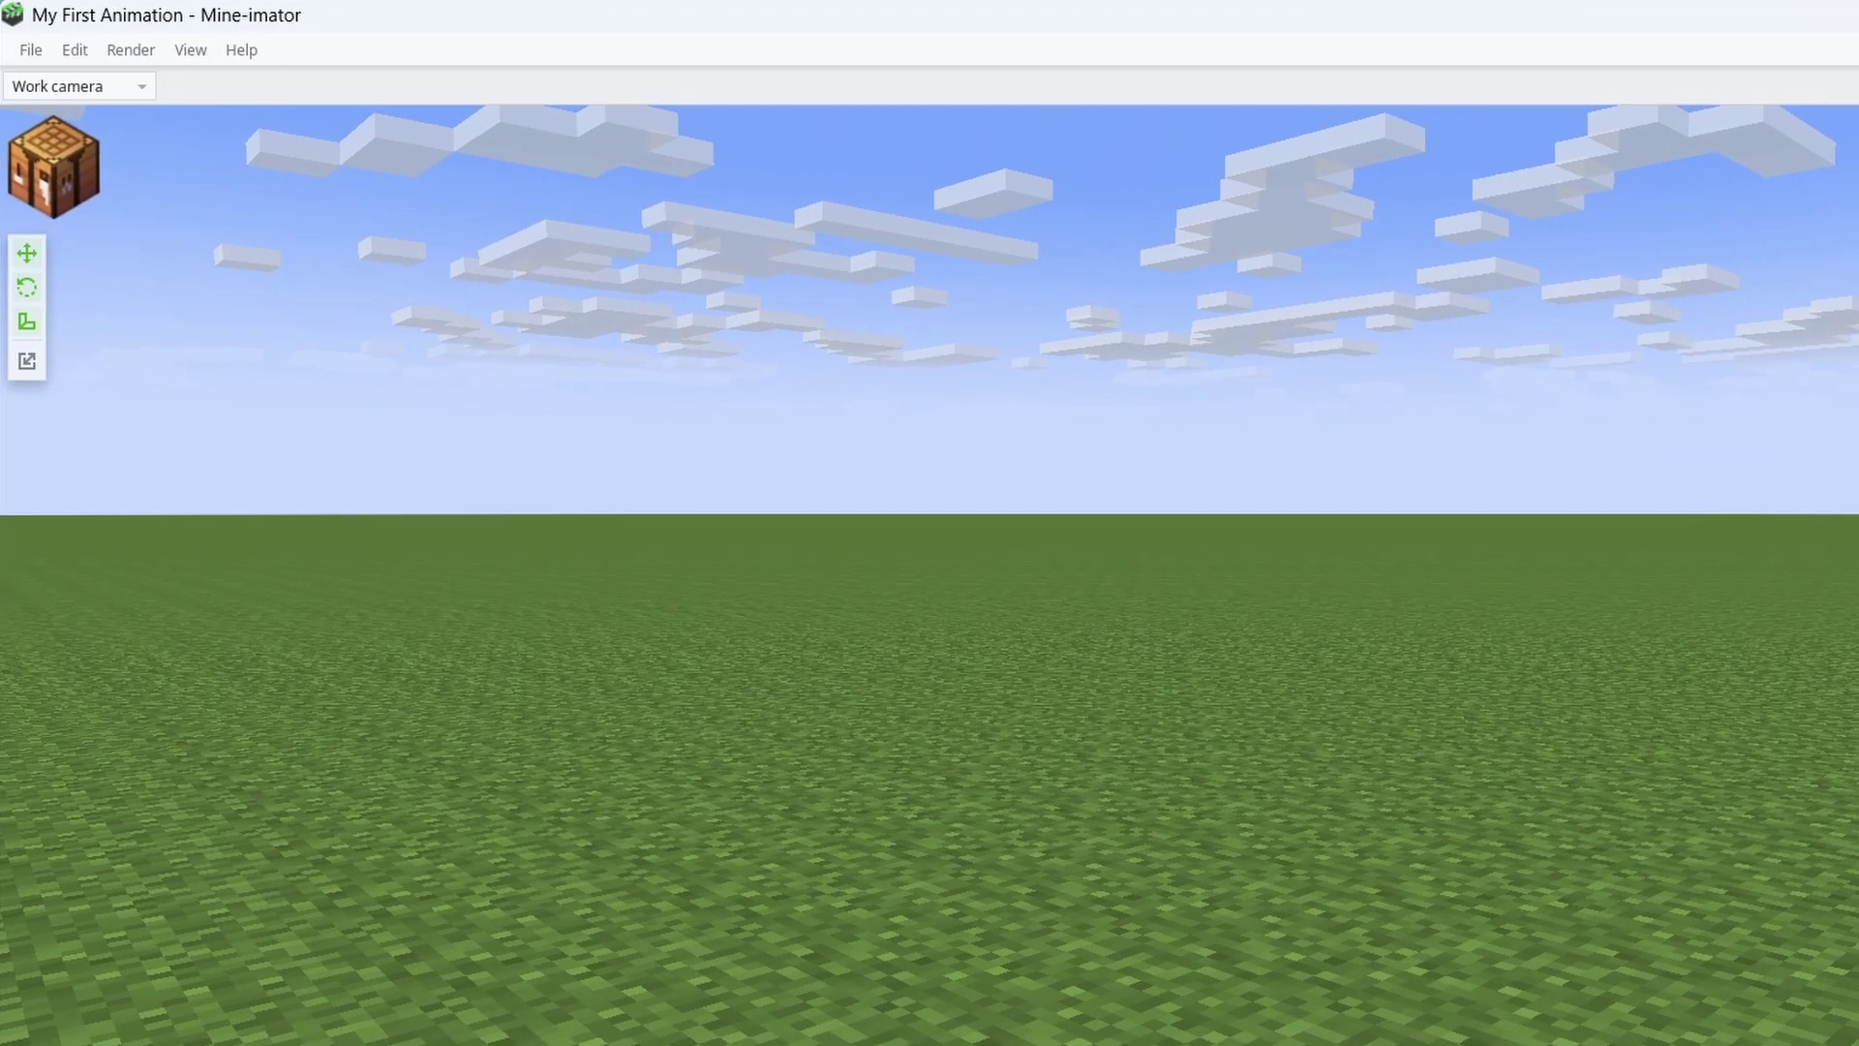
click(29, 174)
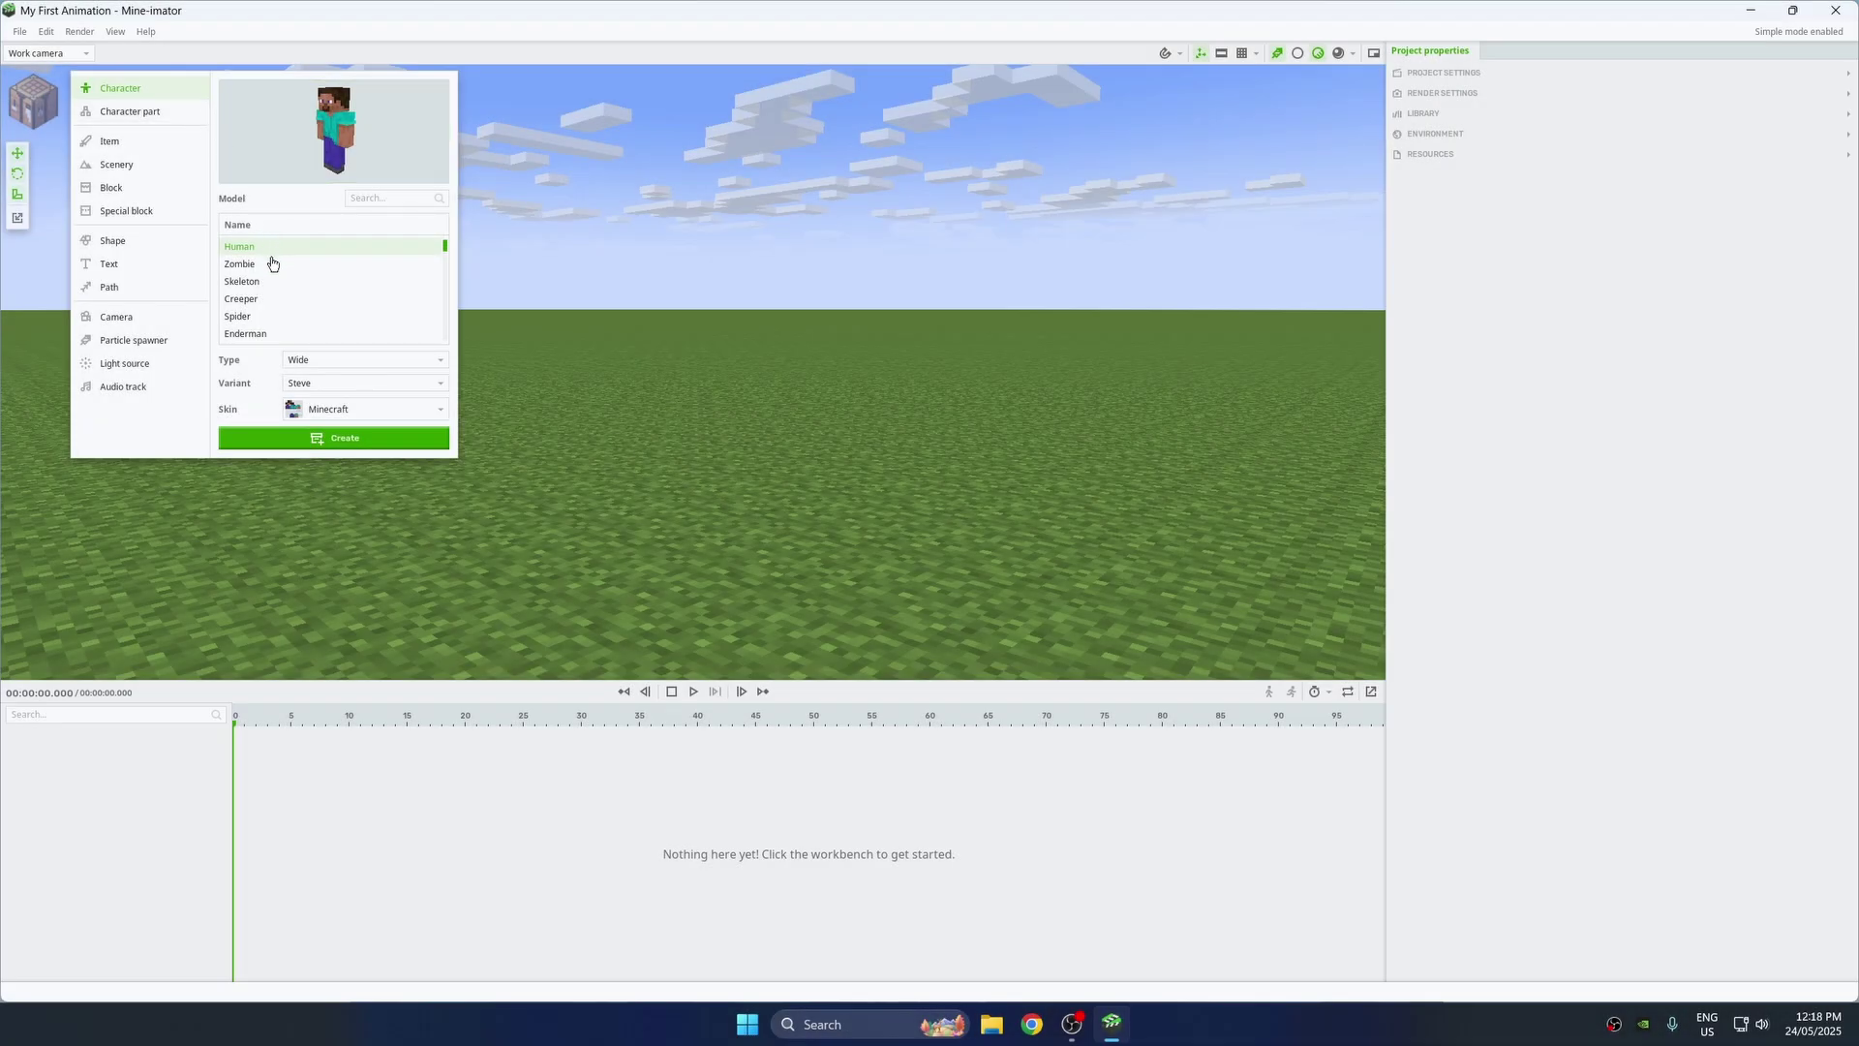
click(331, 387)
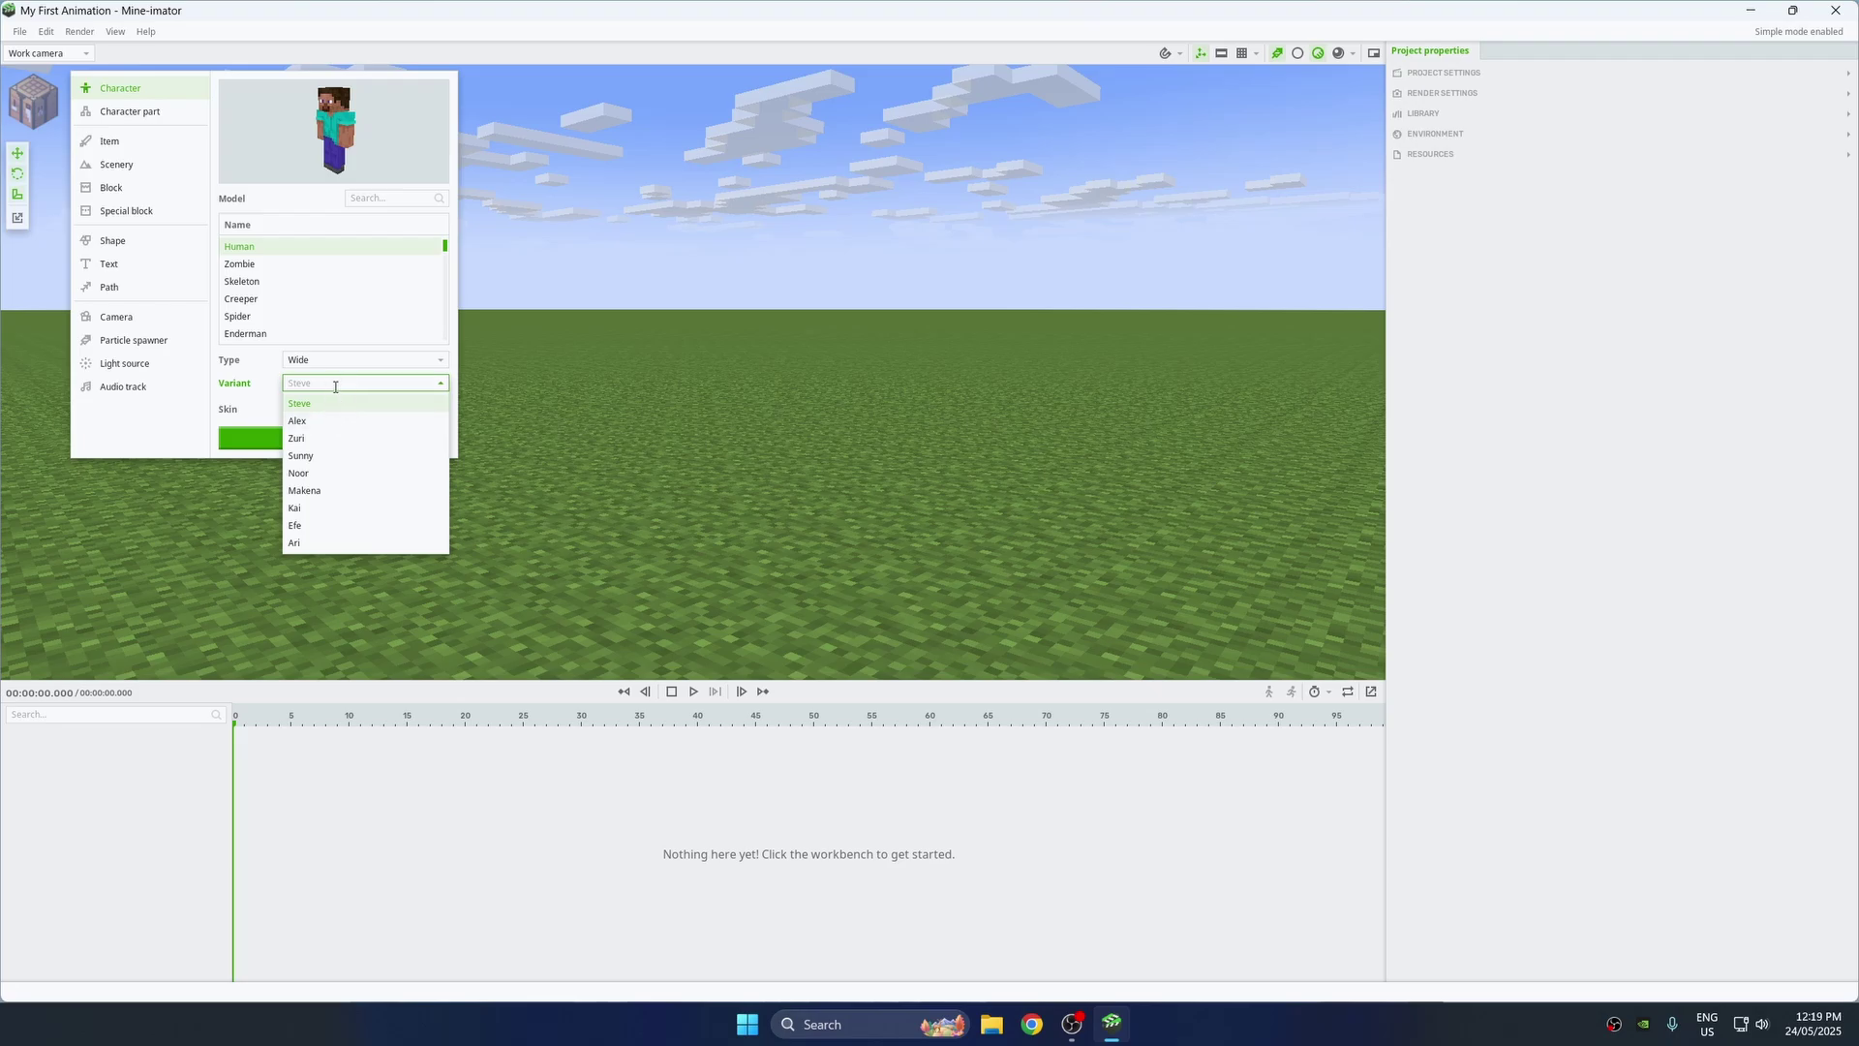
click(257, 386)
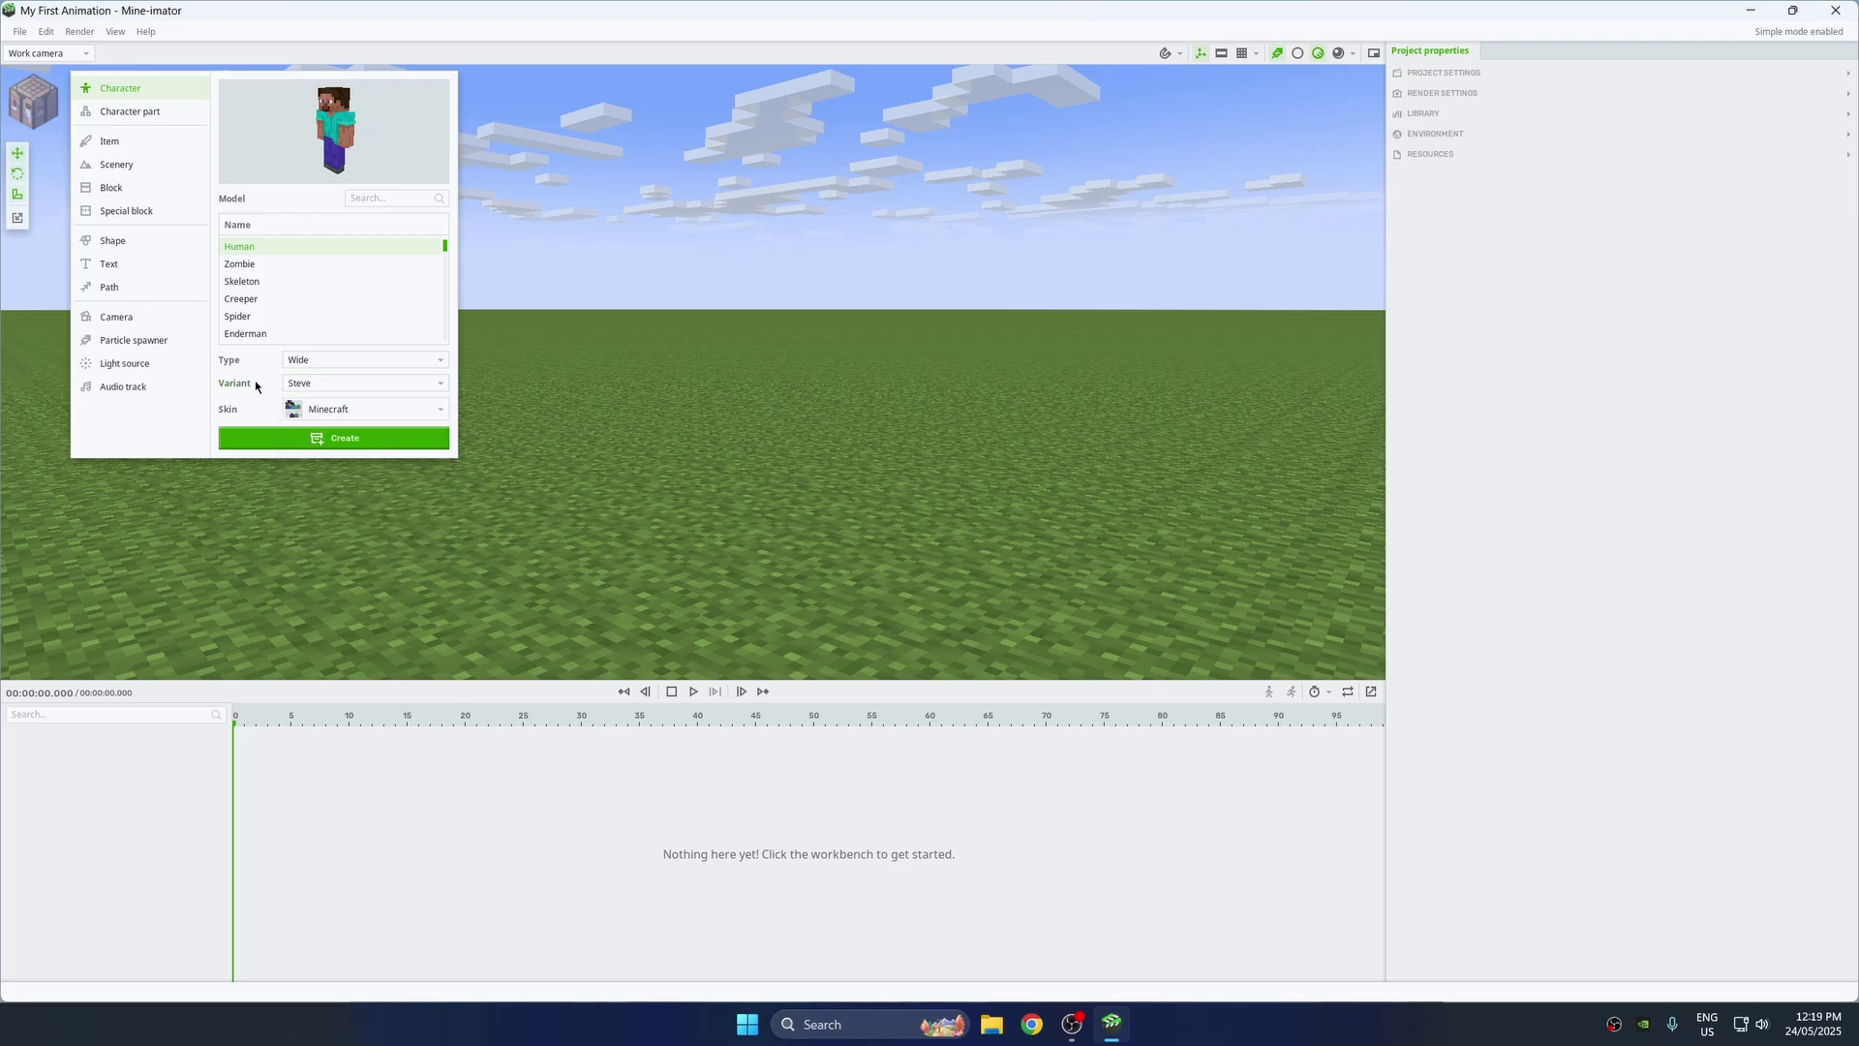
click(324, 438)
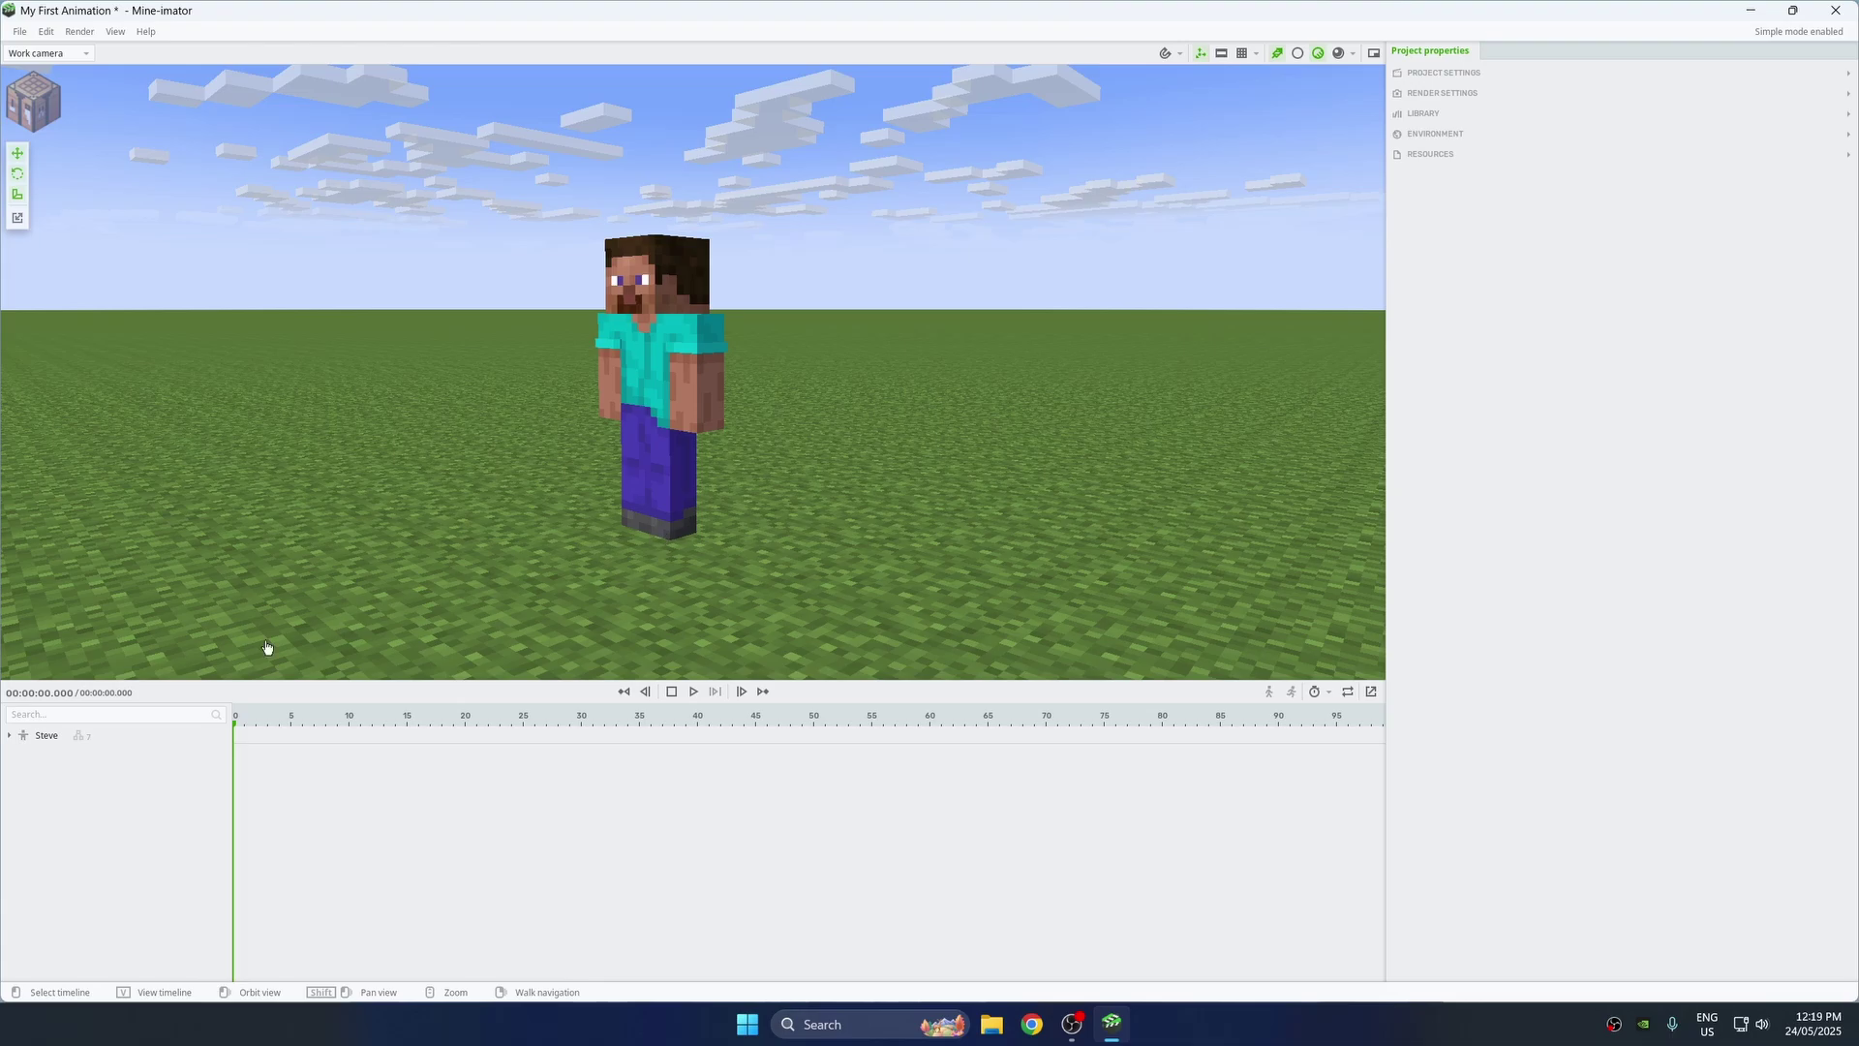
Step: Select Steve, expand his Body hierarchy in the timeline, and make the viewport taller
click(96, 738)
click(23, 754)
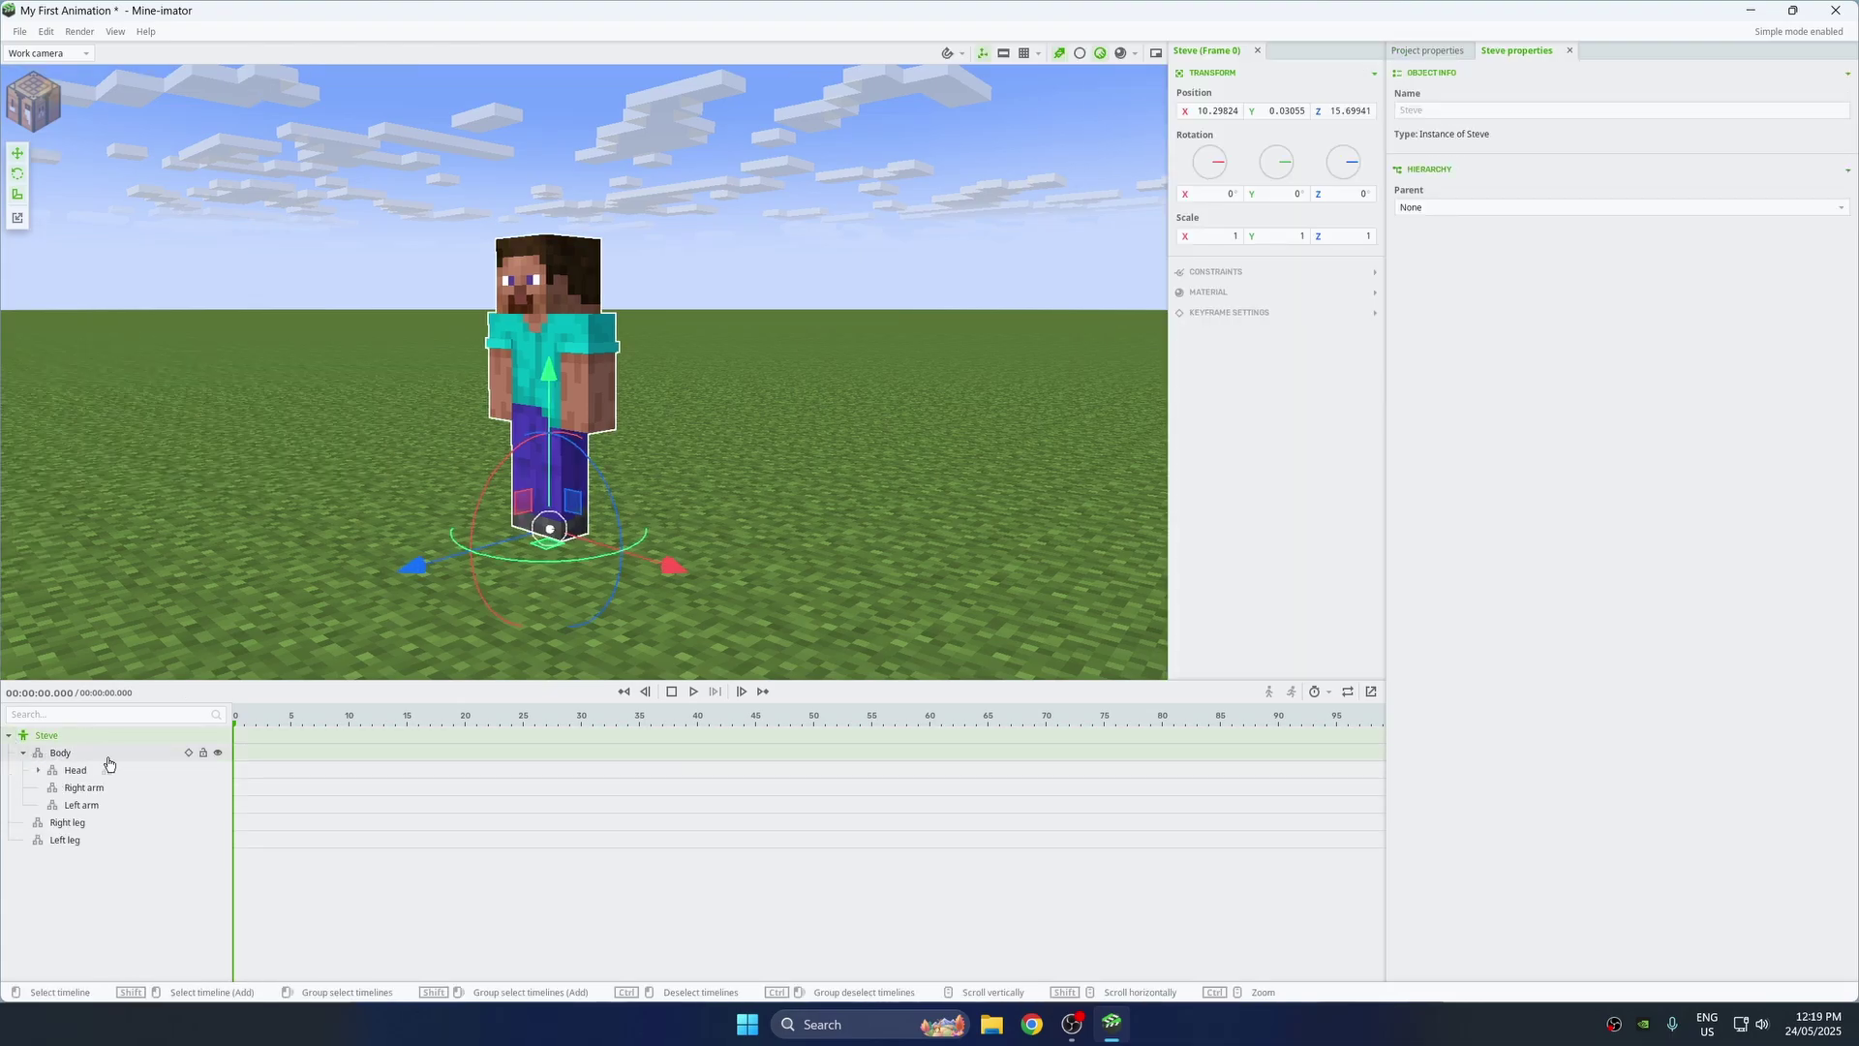
drag(322, 683, 323, 732)
Step: Reset Steve's position to the default
scroll(739, 481, down, 1)
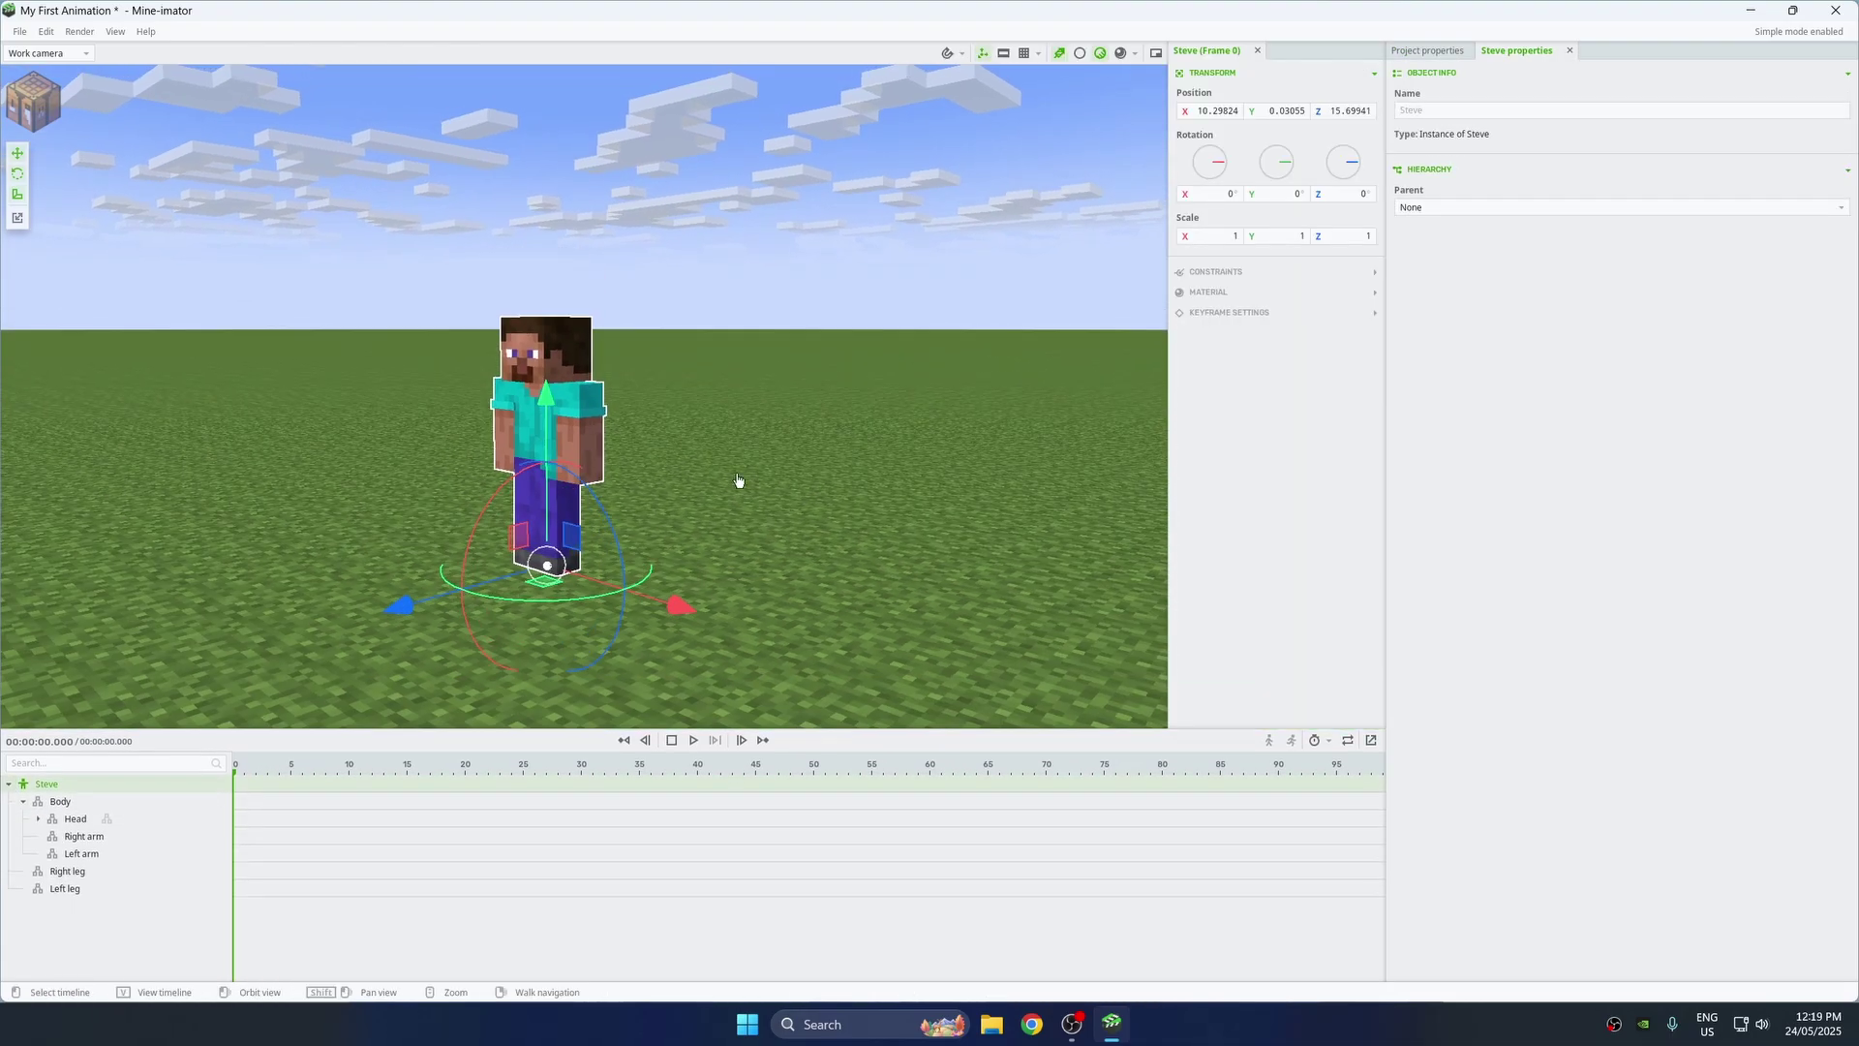
drag(713, 481, 1027, 492)
middle_drag(726, 481, 829, 427)
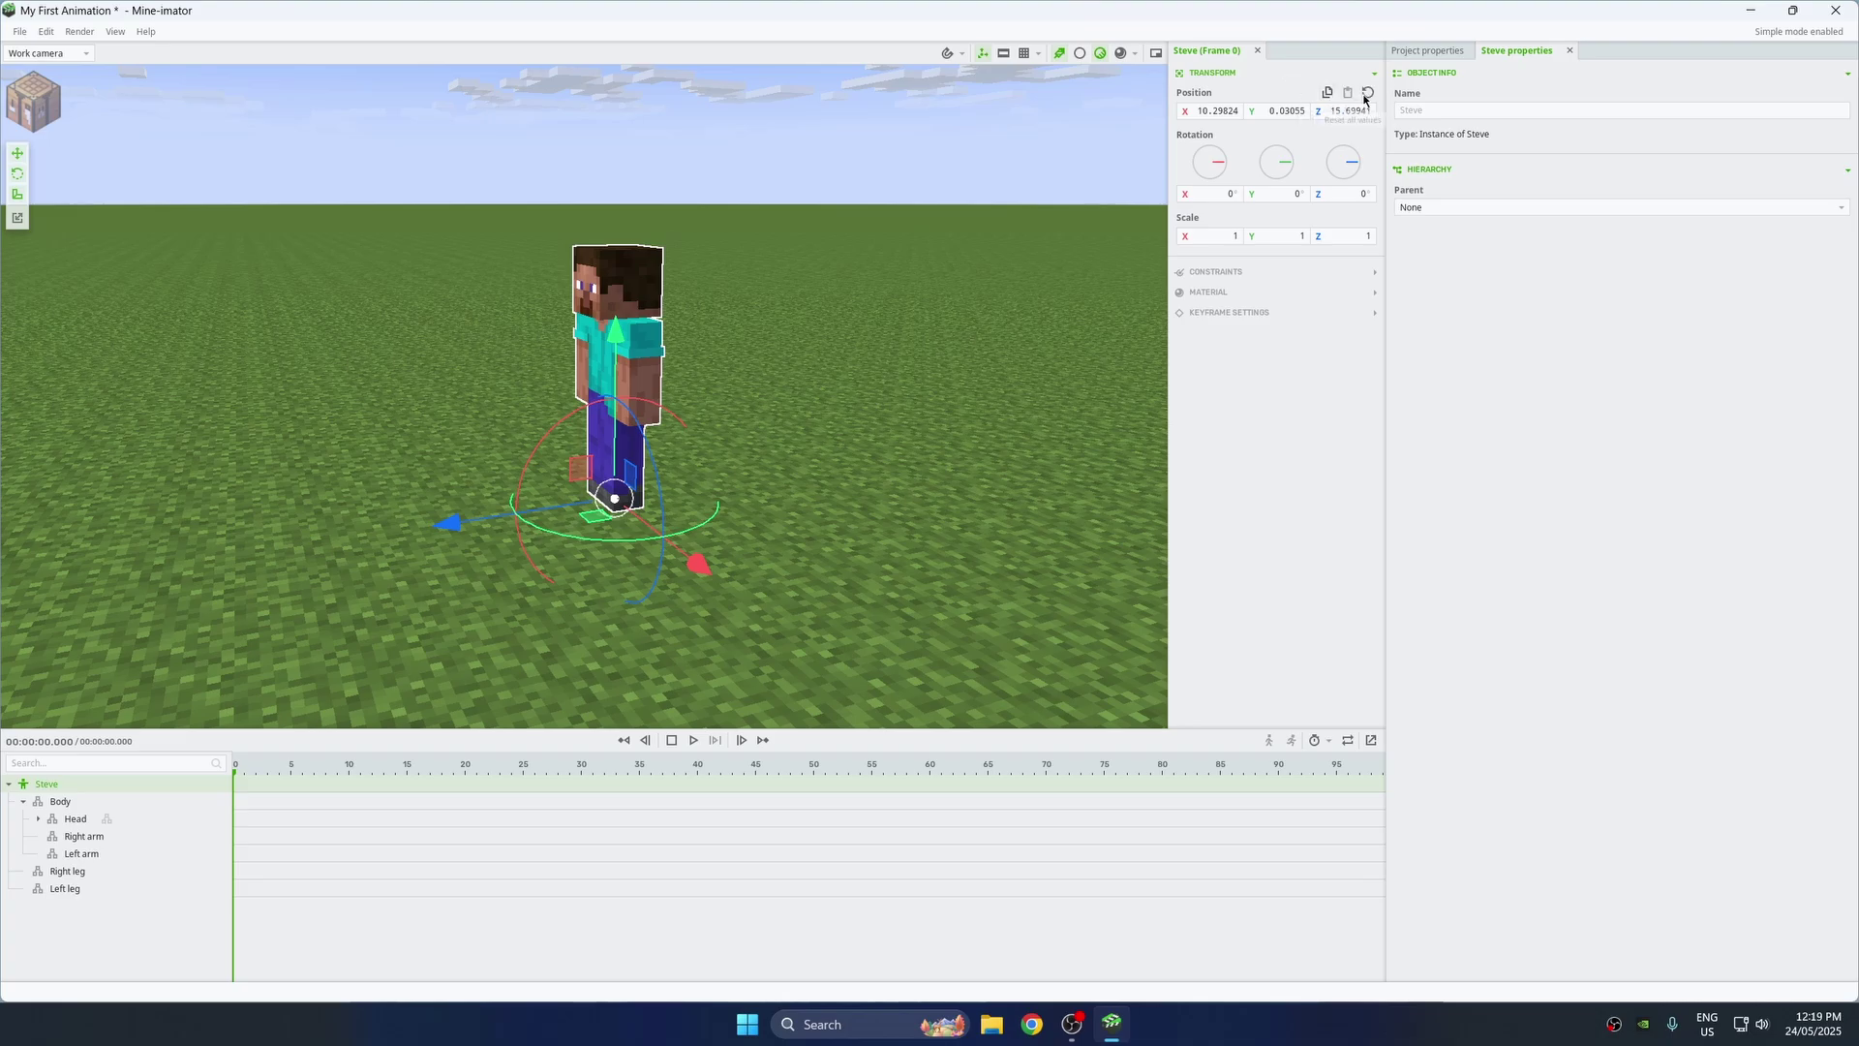
click(1366, 95)
mouse_move(412, 547)
mouse_down()
mouse_move(377, 545)
mouse_move(423, 567)
mouse_up()
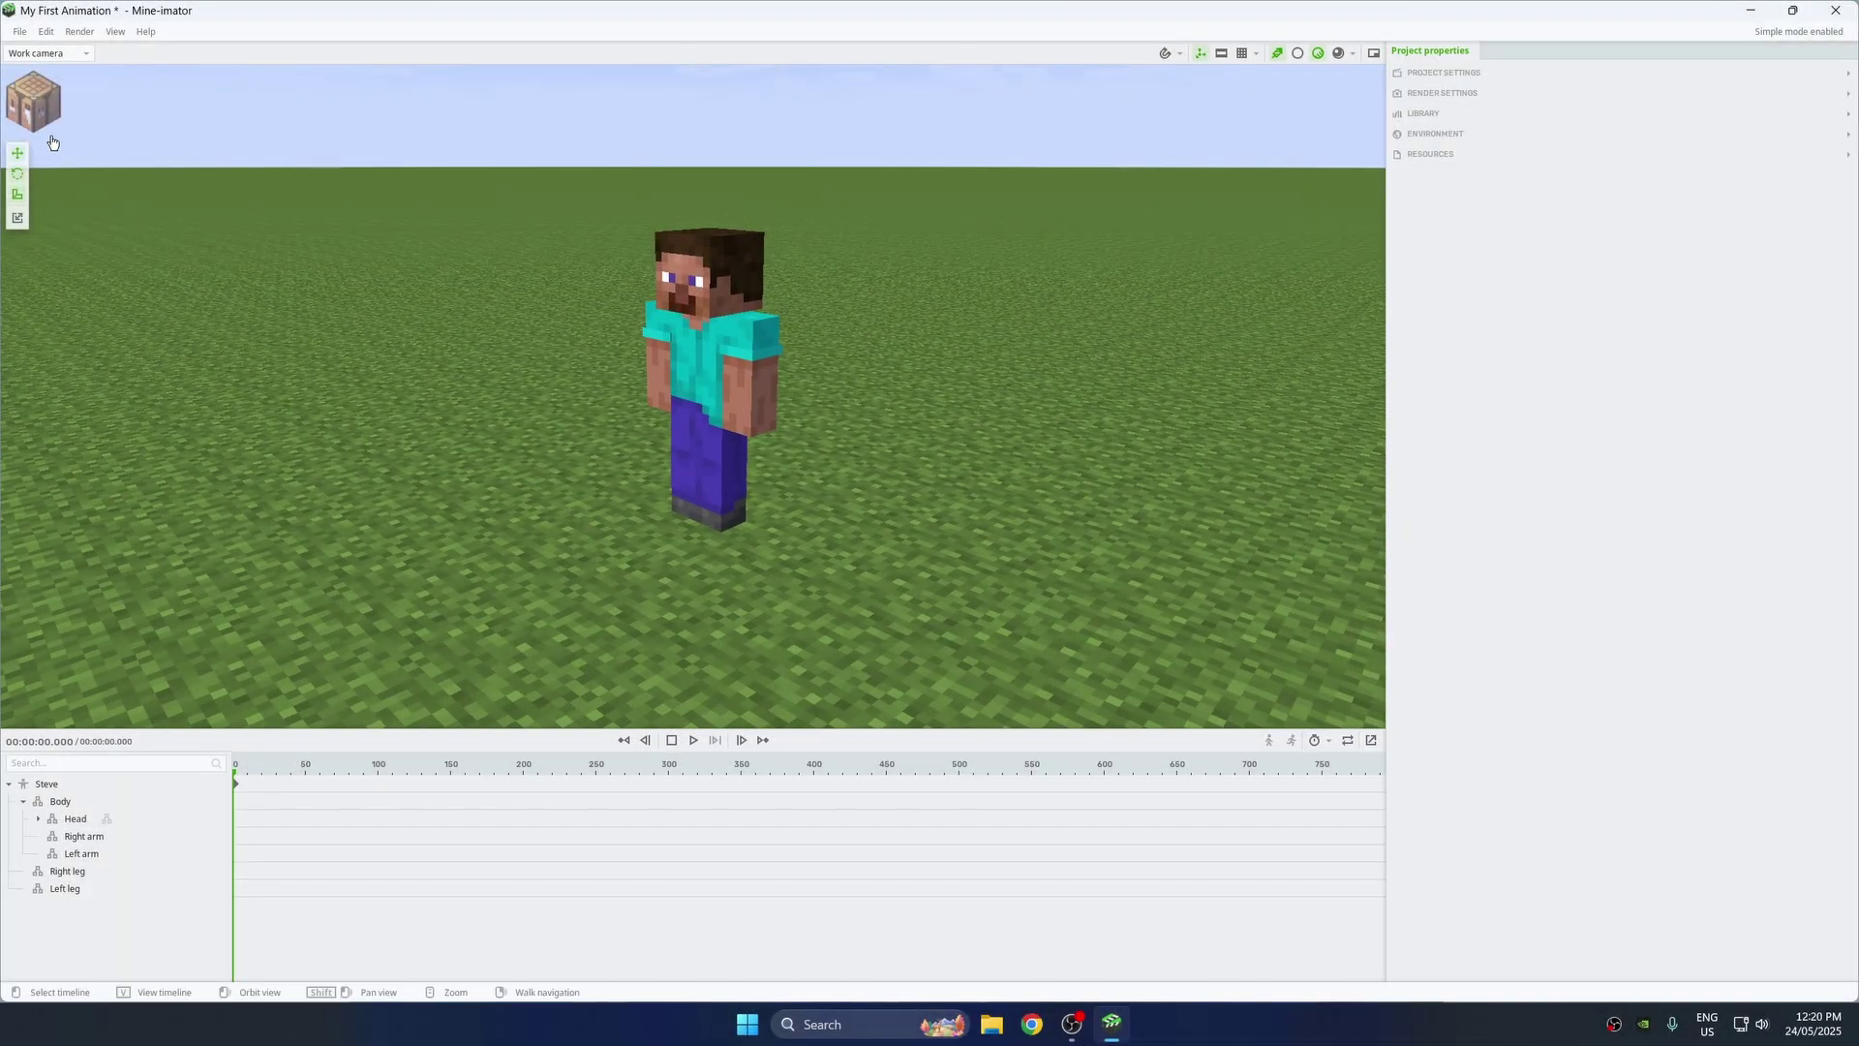
Step: Create a Grass Block with the Minecraft texture in the scene
click(46, 114)
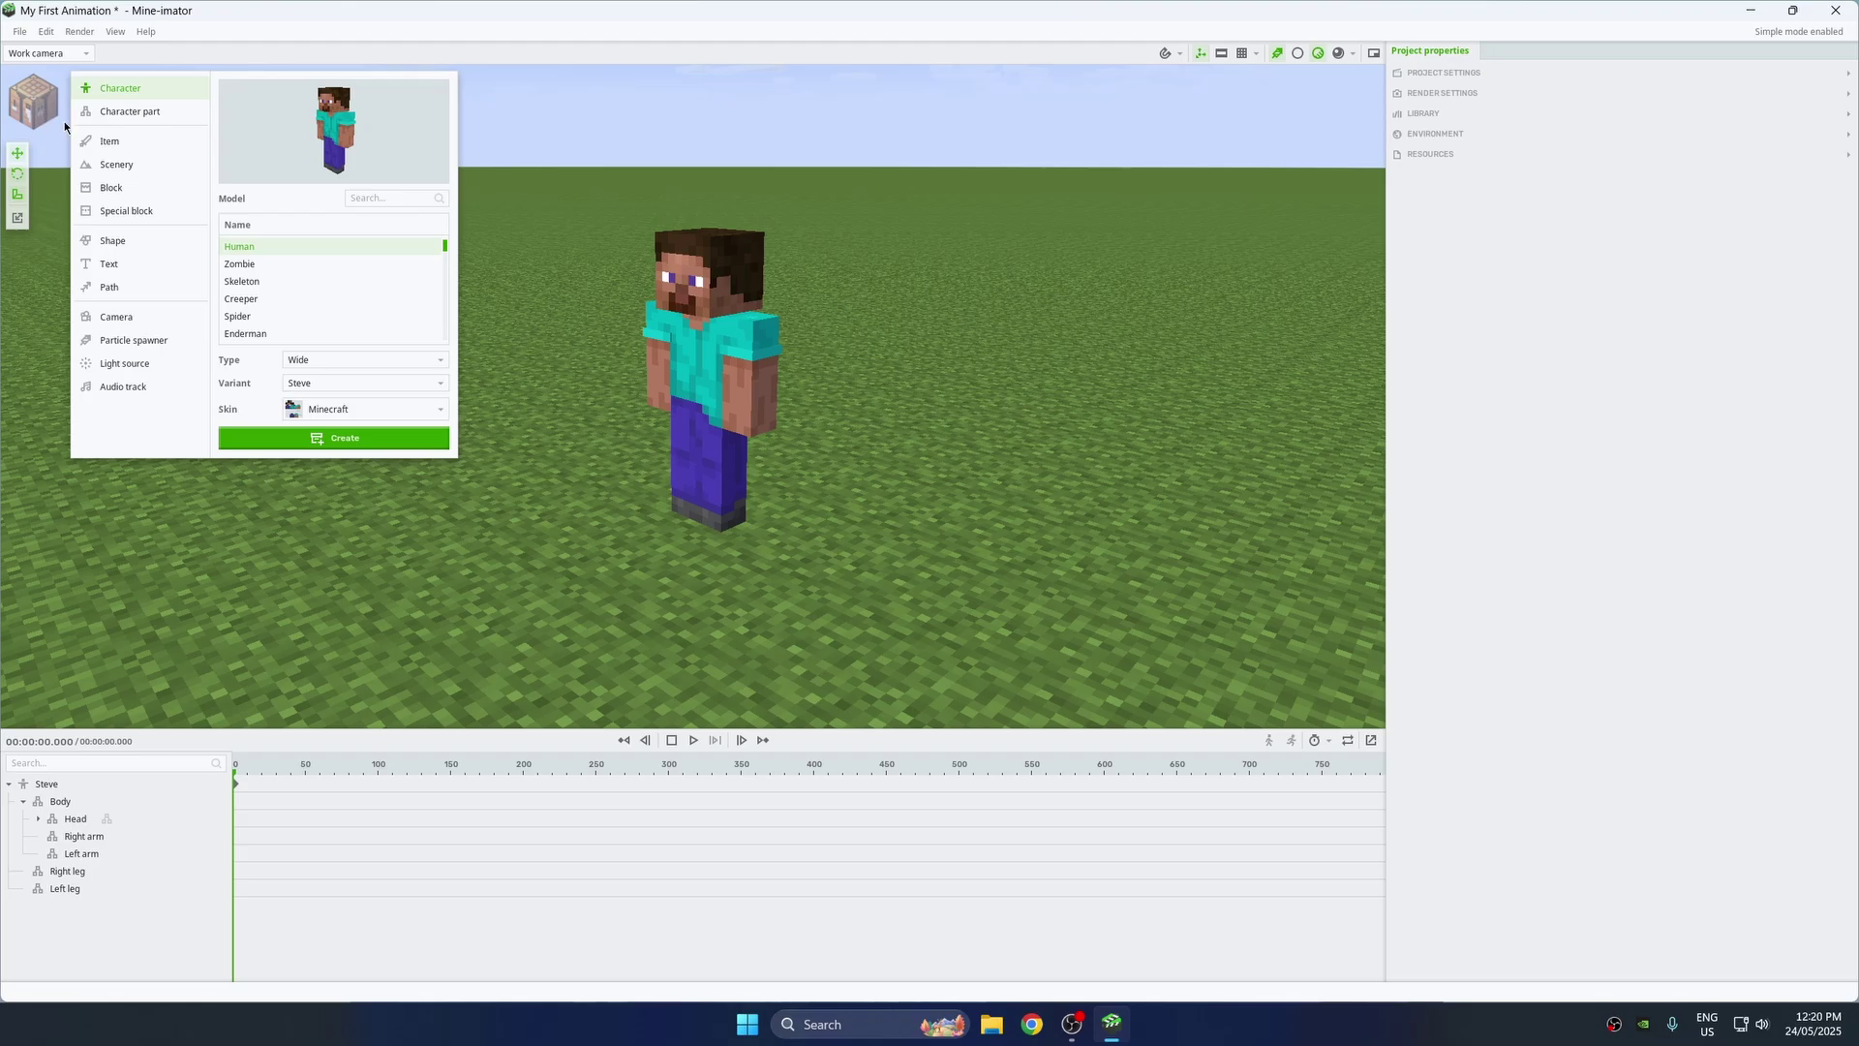
click(111, 188)
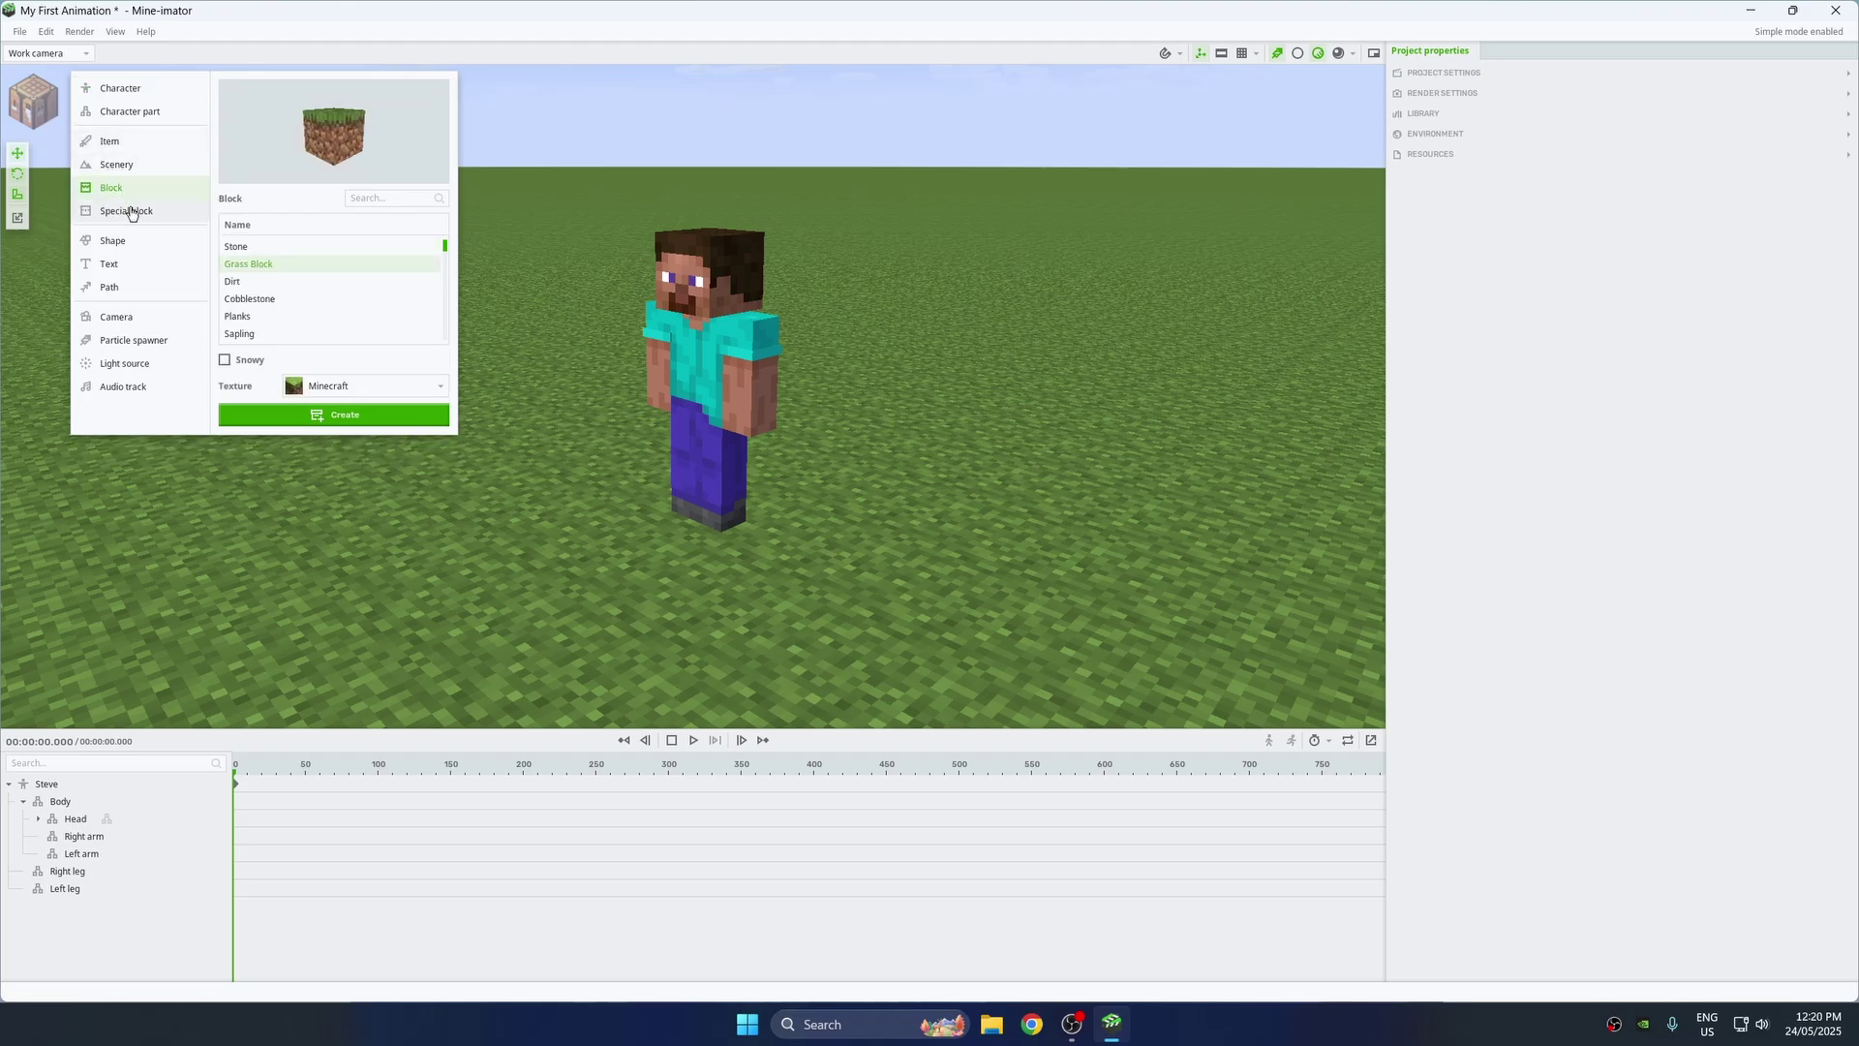
click(332, 427)
Step: Collapse Steve's timeline hierarchy and add a folder named Environment
click(9, 785)
right_click(52, 848)
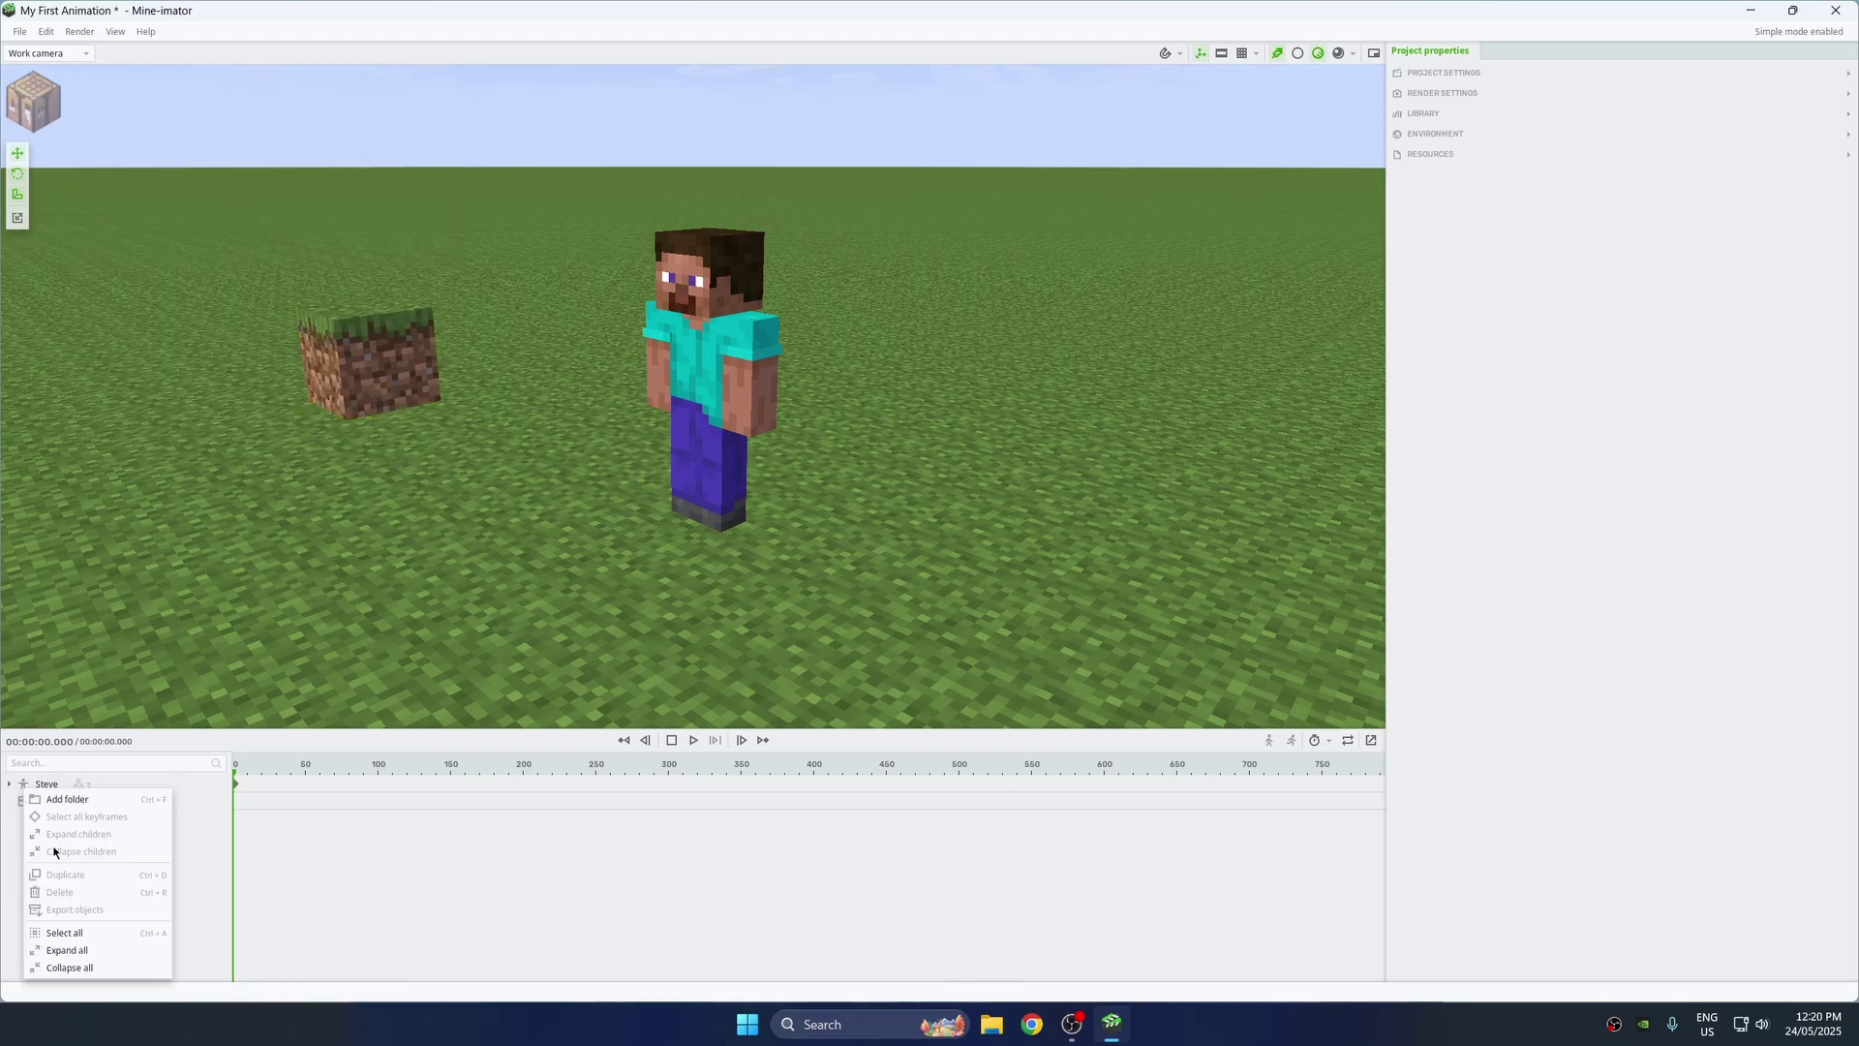
click(71, 802)
double_click(50, 823)
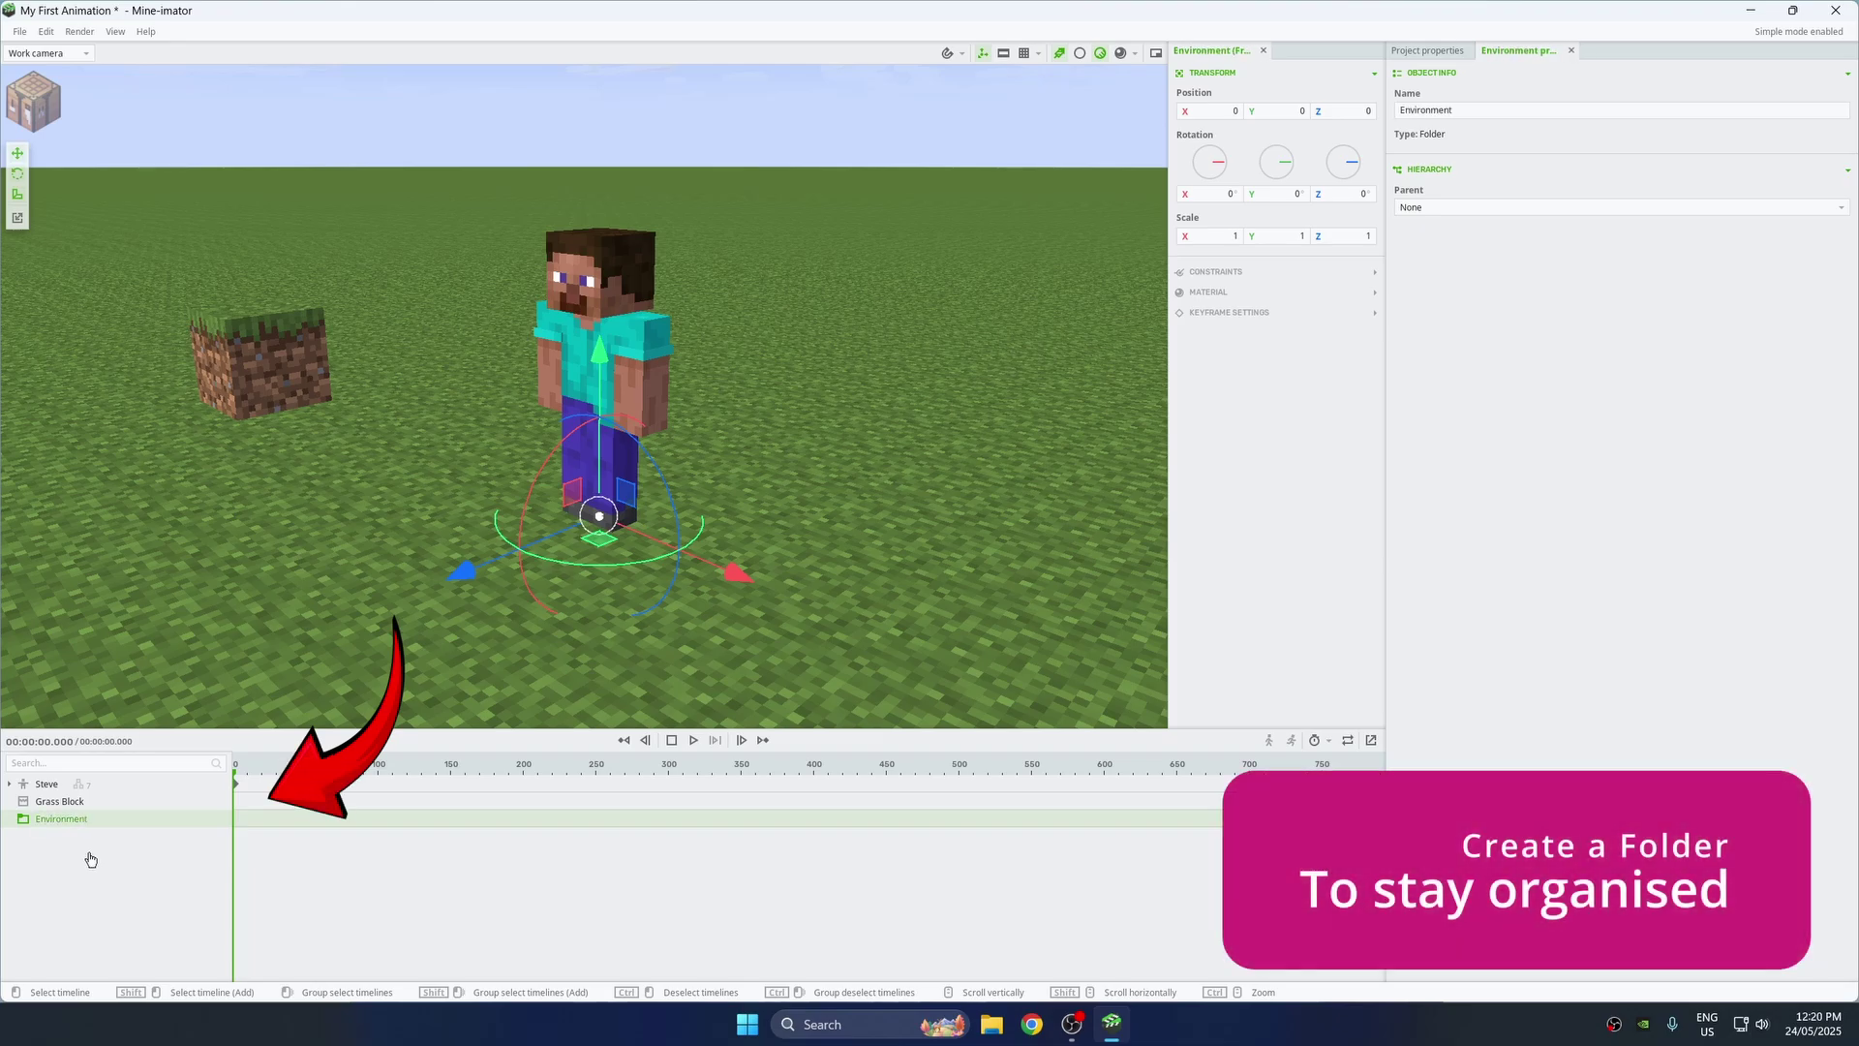
Step: Move the Grass Block into the Environment folder and spread four duplicates of it around Steve
drag(58, 801, 56, 804)
click(9, 802)
key(ctrl+d)
drag(608, 537, 630, 379)
key(ctrl+d)
drag(629, 380, 897, 302)
key(ctrl+d)
key(ctrl+d)
drag(897, 302, 748, 263)
Step: Create a Stone block and move it into the Environment folder
click(61, 802)
click(33, 101)
click(262, 246)
click(332, 417)
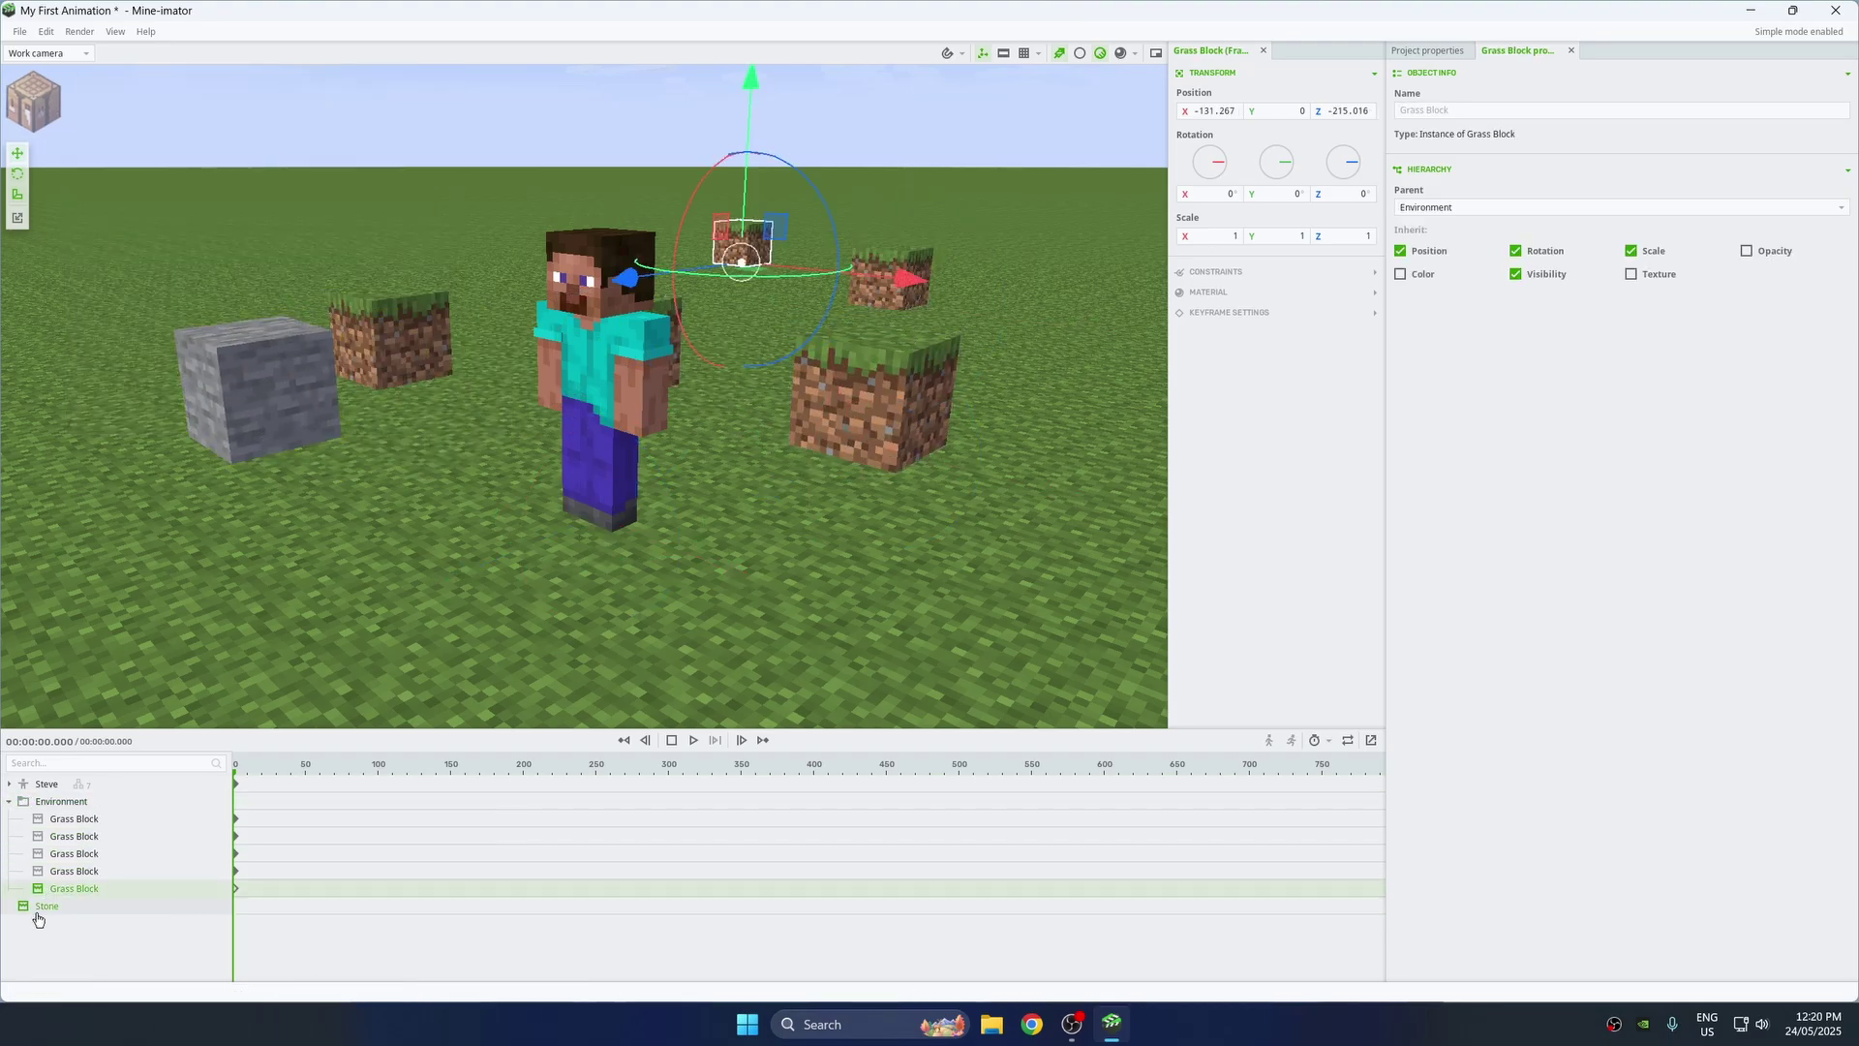
drag(38, 912, 58, 803)
Step: Spread six duplicates of the Stone block behind and around Steve, stacking two of them on top of others
click(499, 292)
drag(601, 539, 650, 260)
click(502, 297)
key(ctrl+d)
key(ctrl+d)
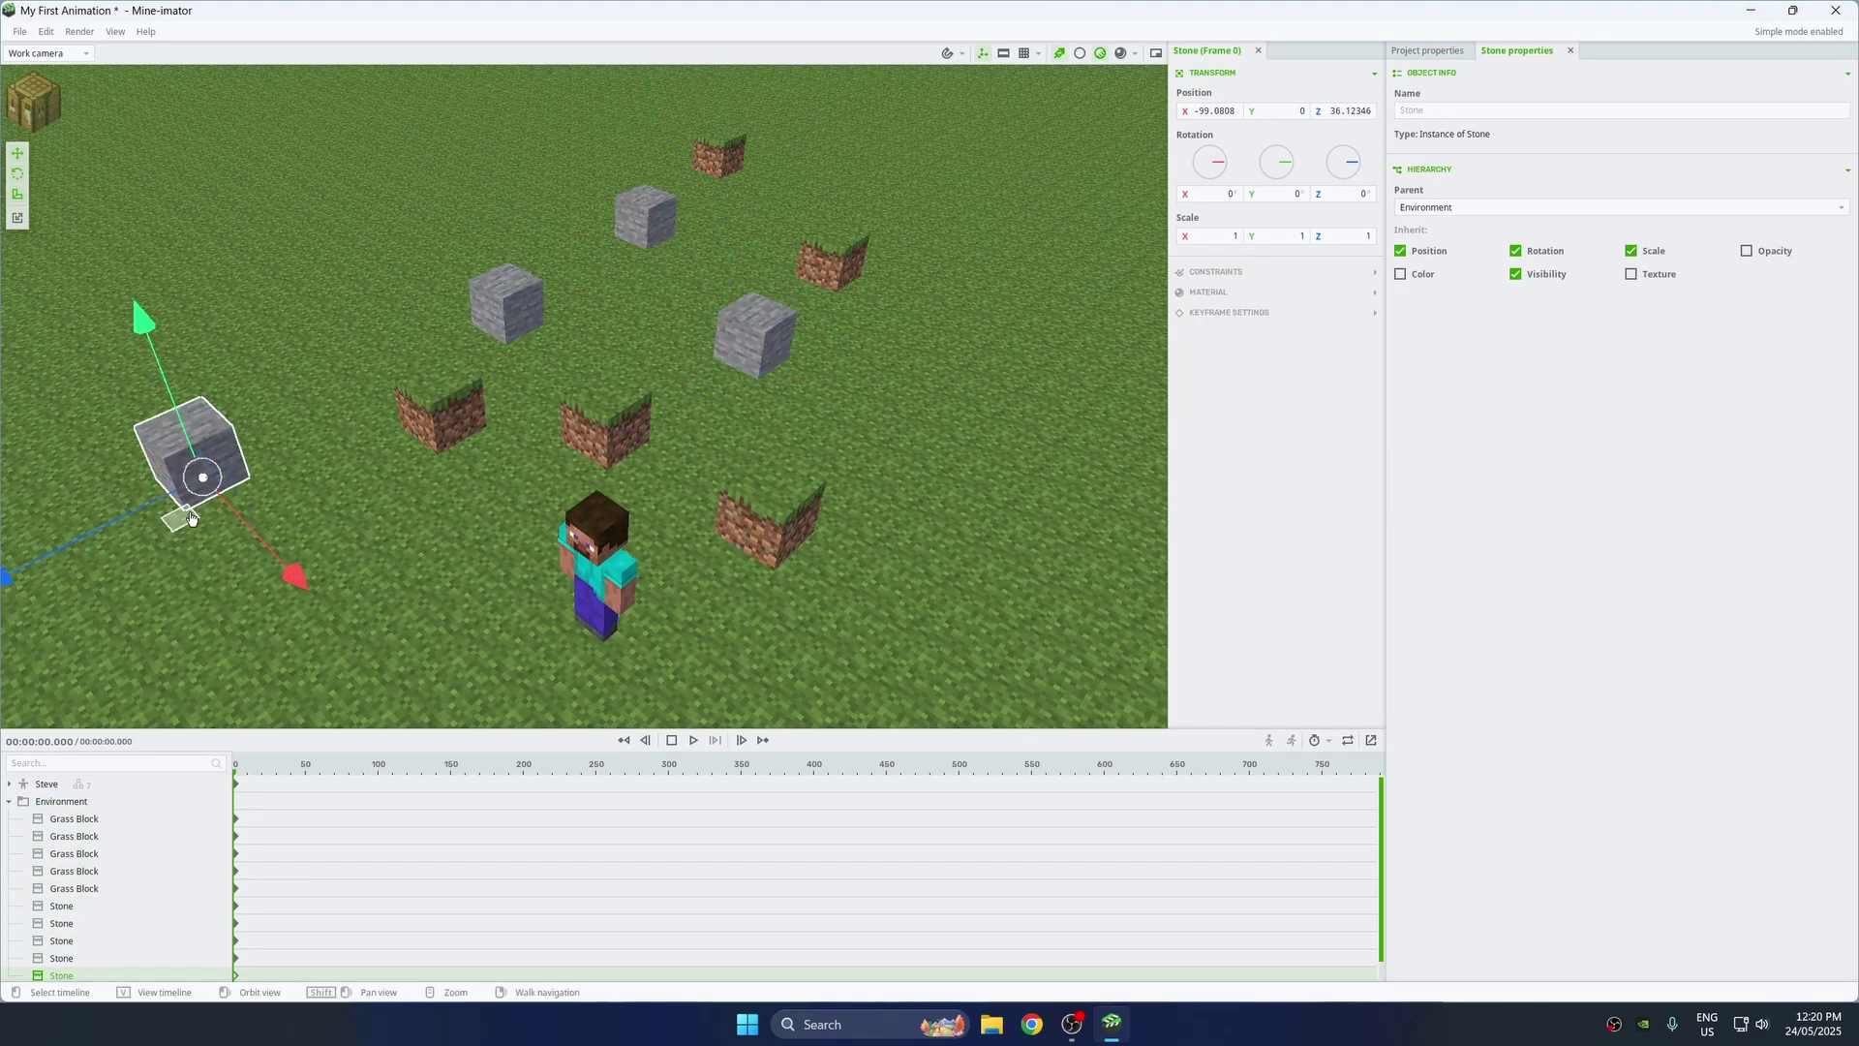
drag(192, 519, 433, 275)
key(ctrl+d)
drag(428, 126, 426, 78)
key(ctrl+d)
drag(432, 225, 649, 200)
click(794, 416)
drag(794, 416, 794, 358)
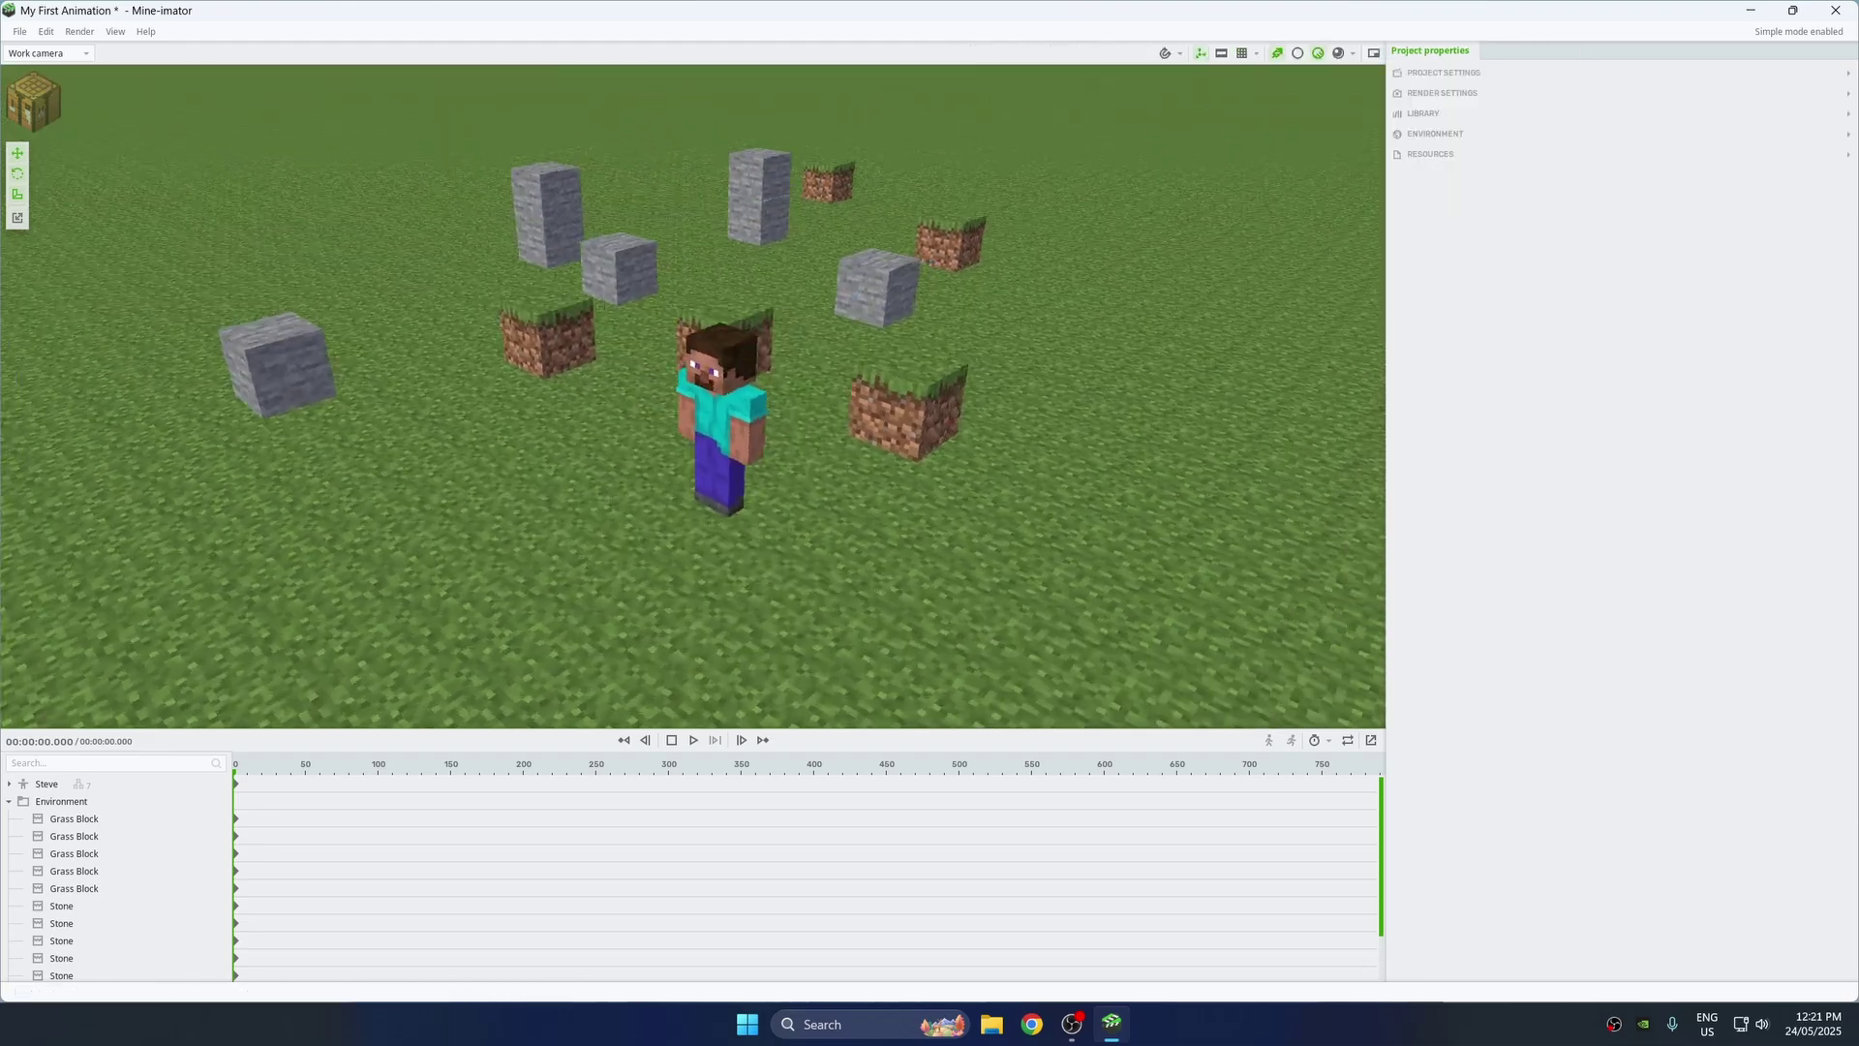
Step: Create a Grass plant from the block list in front of the nearest Stone block
click(34, 102)
click(238, 265)
click(333, 415)
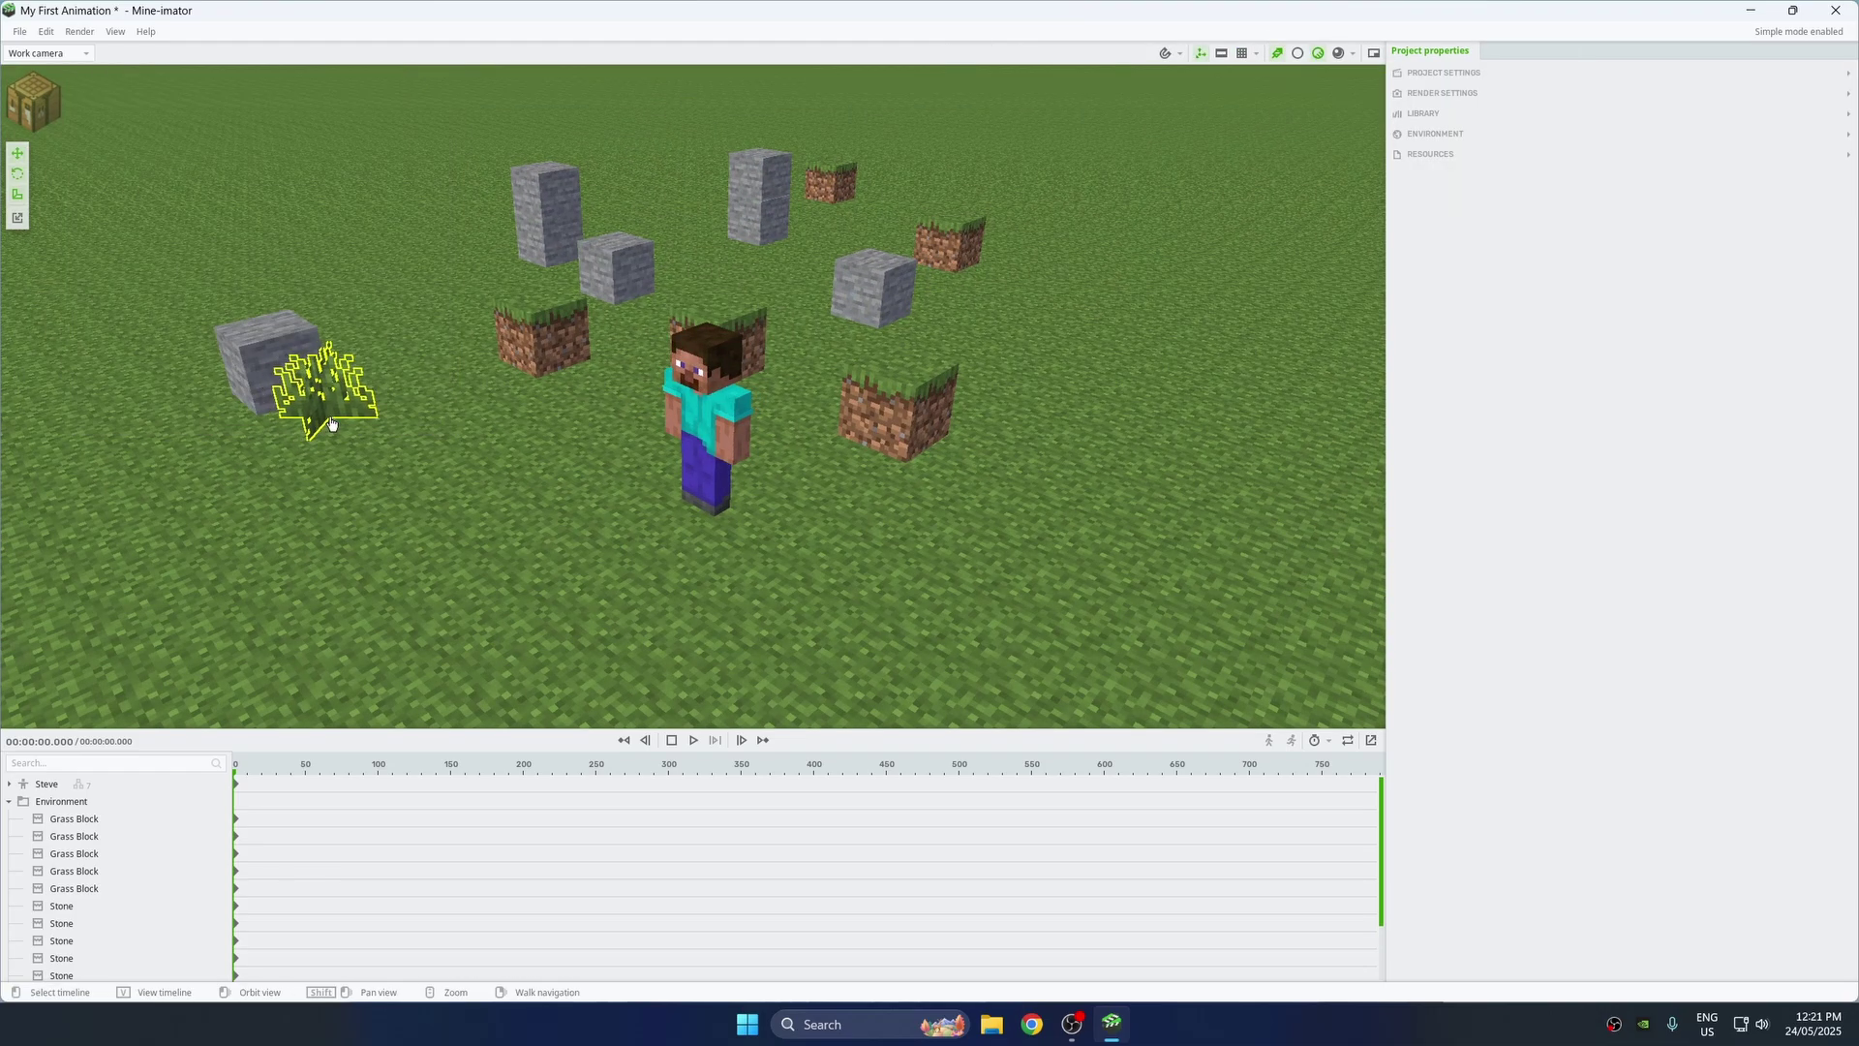
click(330, 424)
Step: Duplicate the Grass plant several times and scatter the copies between the blocks and across the open ground beside them
key(ctrl+d)
drag(330, 432, 534, 376)
key(ctrl+d)
drag(534, 376, 380, 297)
key(ctrl+d)
key(ctrl+d)
drag(685, 310, 699, 254)
drag(619, 581, 717, 591)
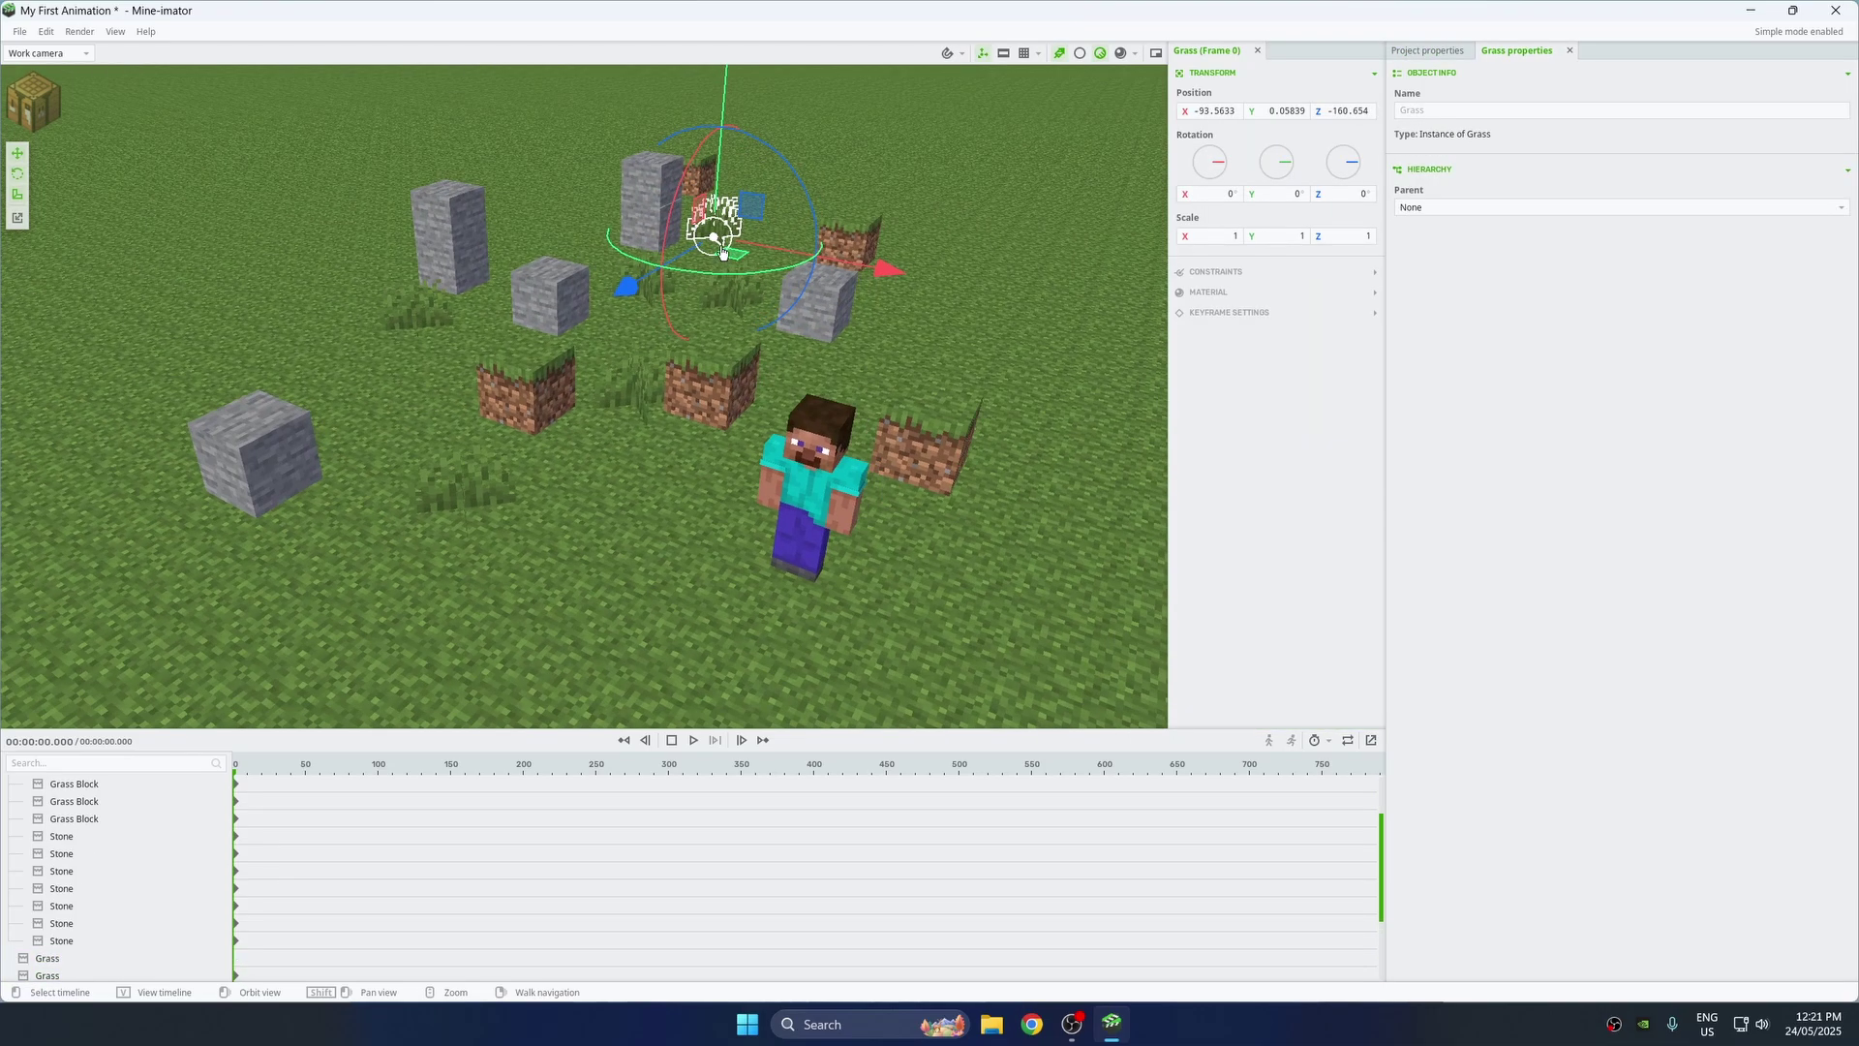
key(ctrl+d)
drag(714, 242, 978, 291)
scroll(1065, 344, down, 4)
click(851, 429)
scroll(851, 429, up, 5)
drag(852, 428, 668, 397)
Step: Create a Cobblestone block with the Minecraft texture in the scene
click(34, 102)
click(249, 298)
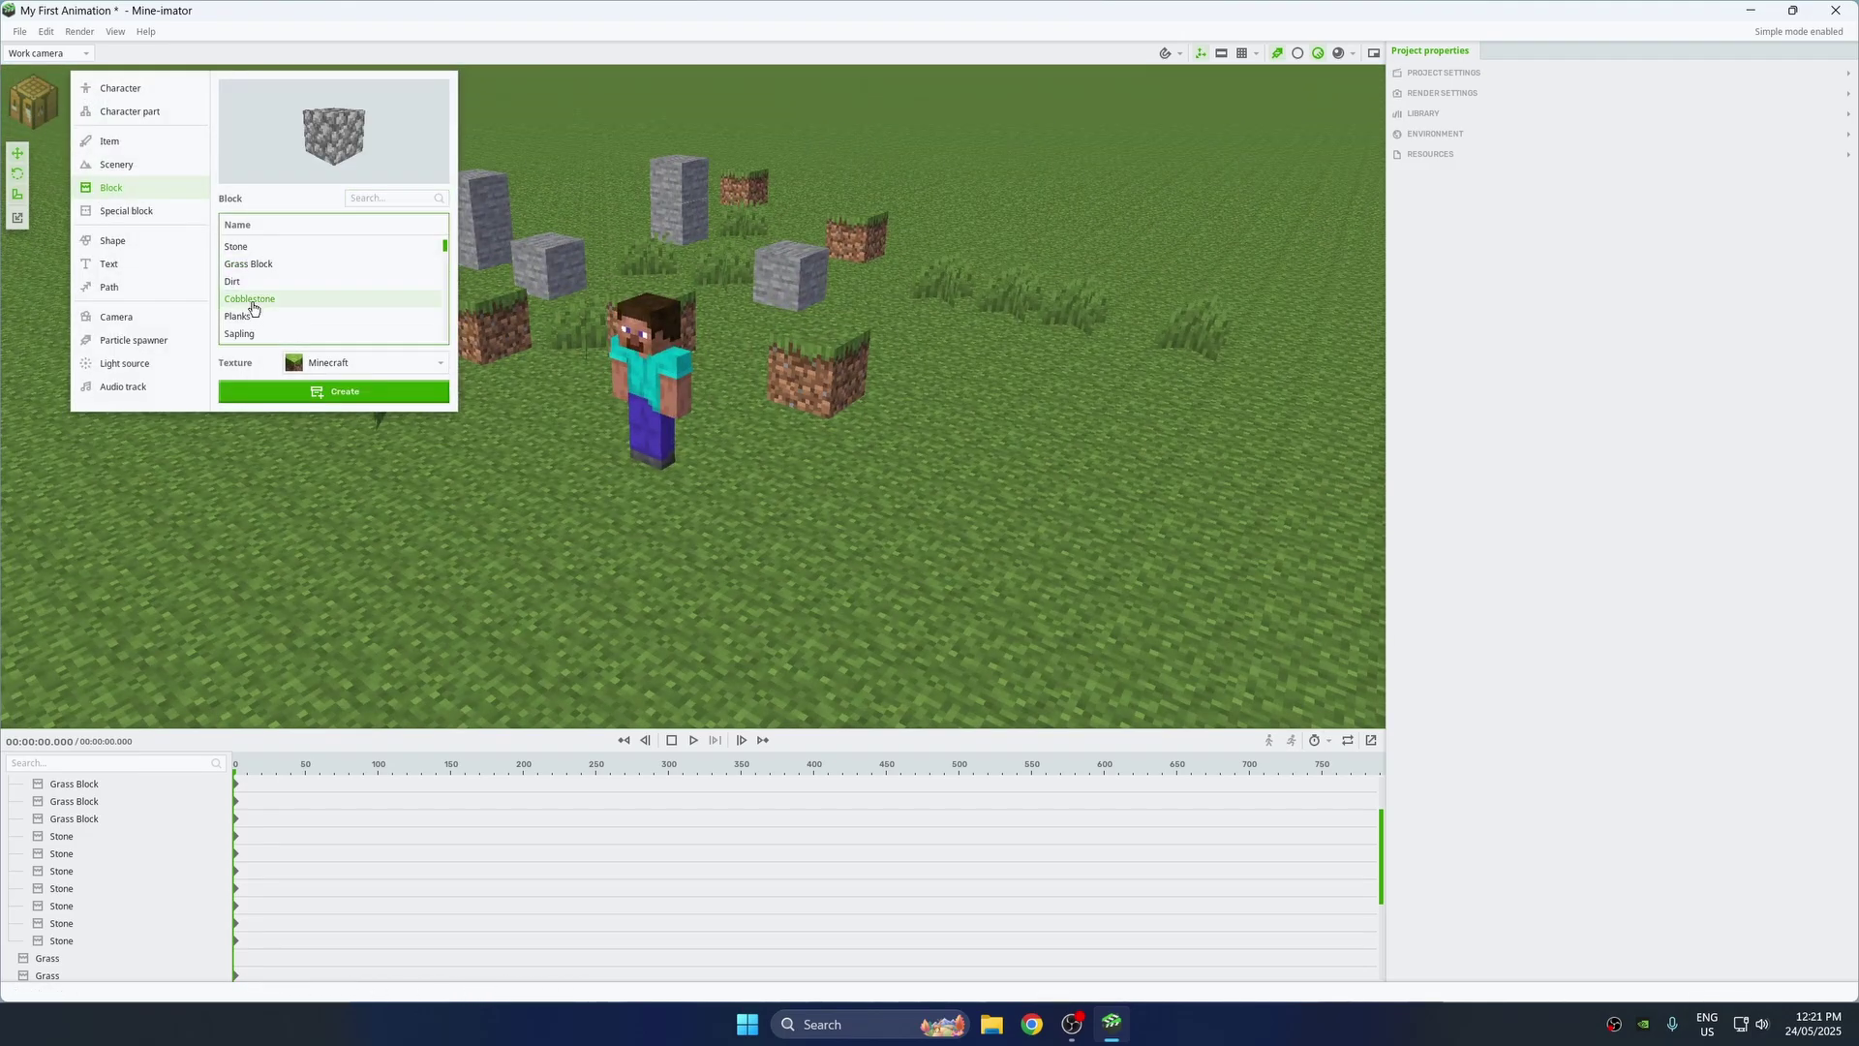
click(334, 415)
click(1218, 278)
scroll(620, 436, down, 5)
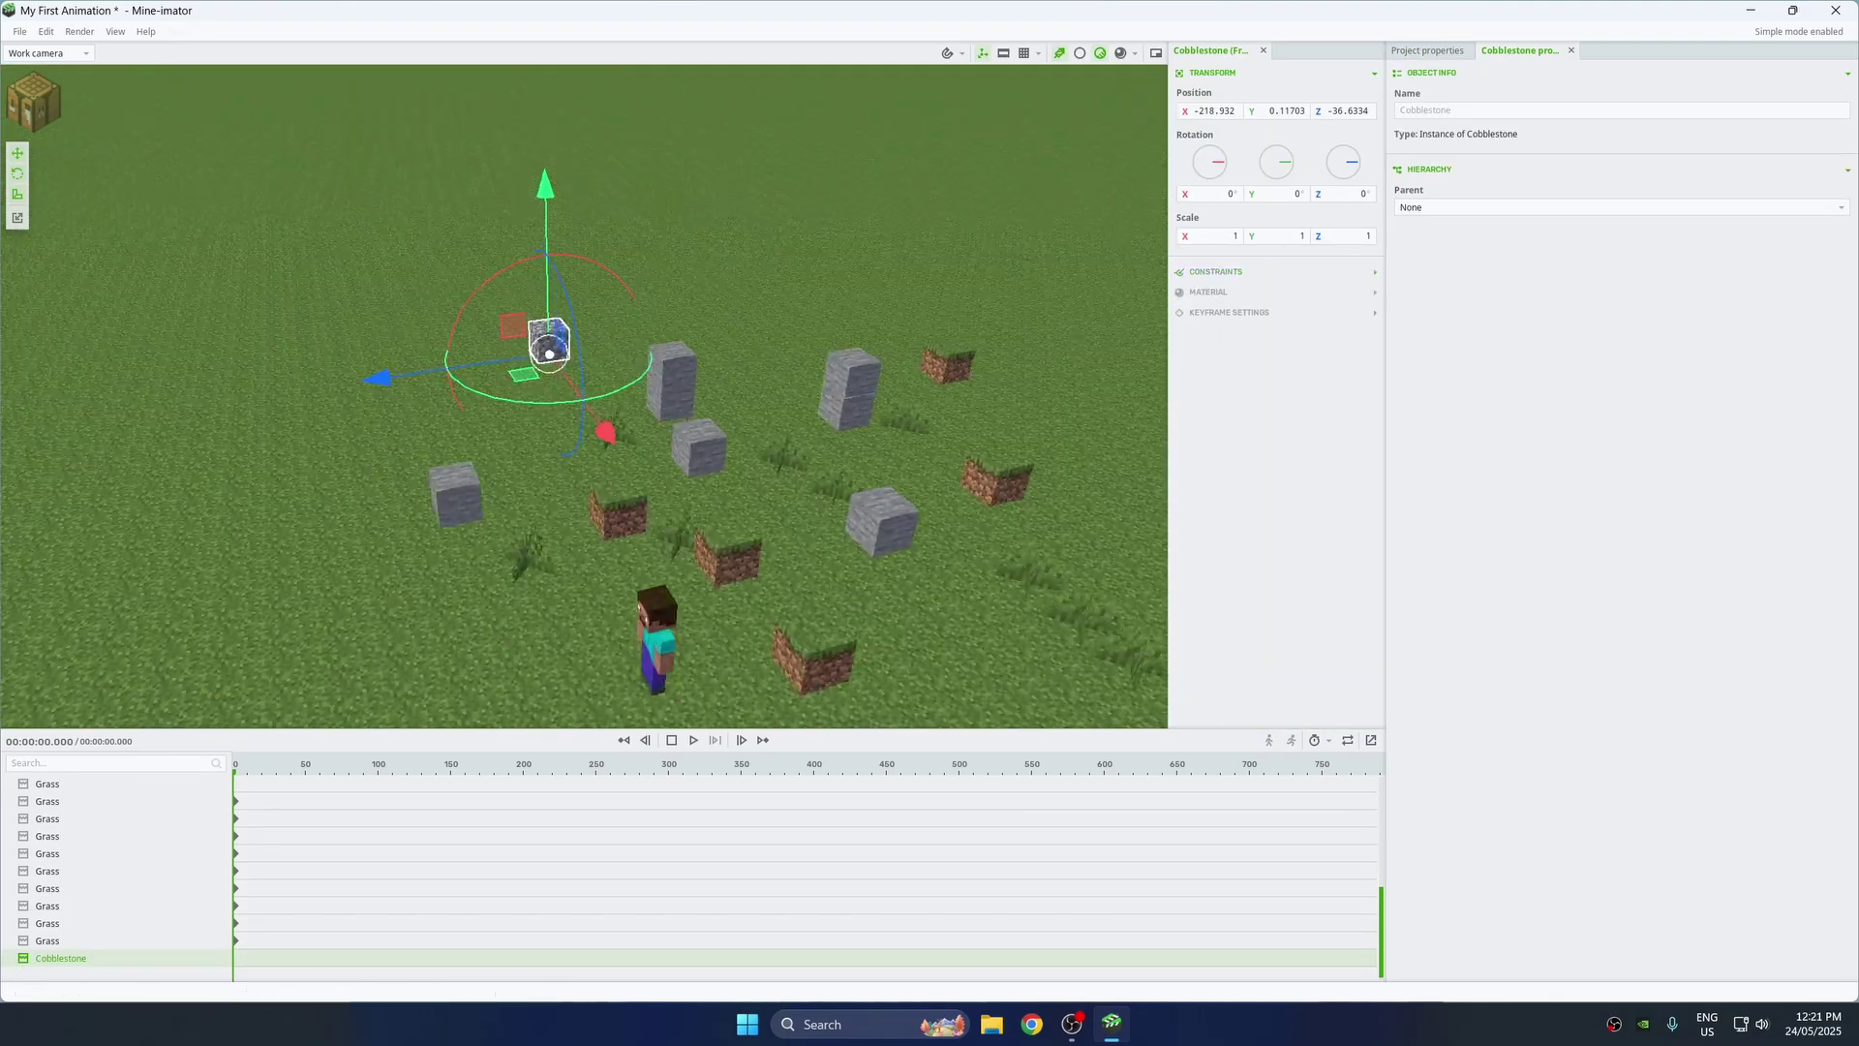
Step: Arrange six duplicates of the Cobblestone block in an arc behind the other blocks
drag(542, 571, 698, 561)
key(ctrl+d)
drag(145, 386, 329, 334)
key(ctrl+d)
drag(490, 290, 593, 261)
drag(859, 266, 1133, 320)
key(ctrl+d)
key(ctrl+d)
drag(1133, 320, 1317, 350)
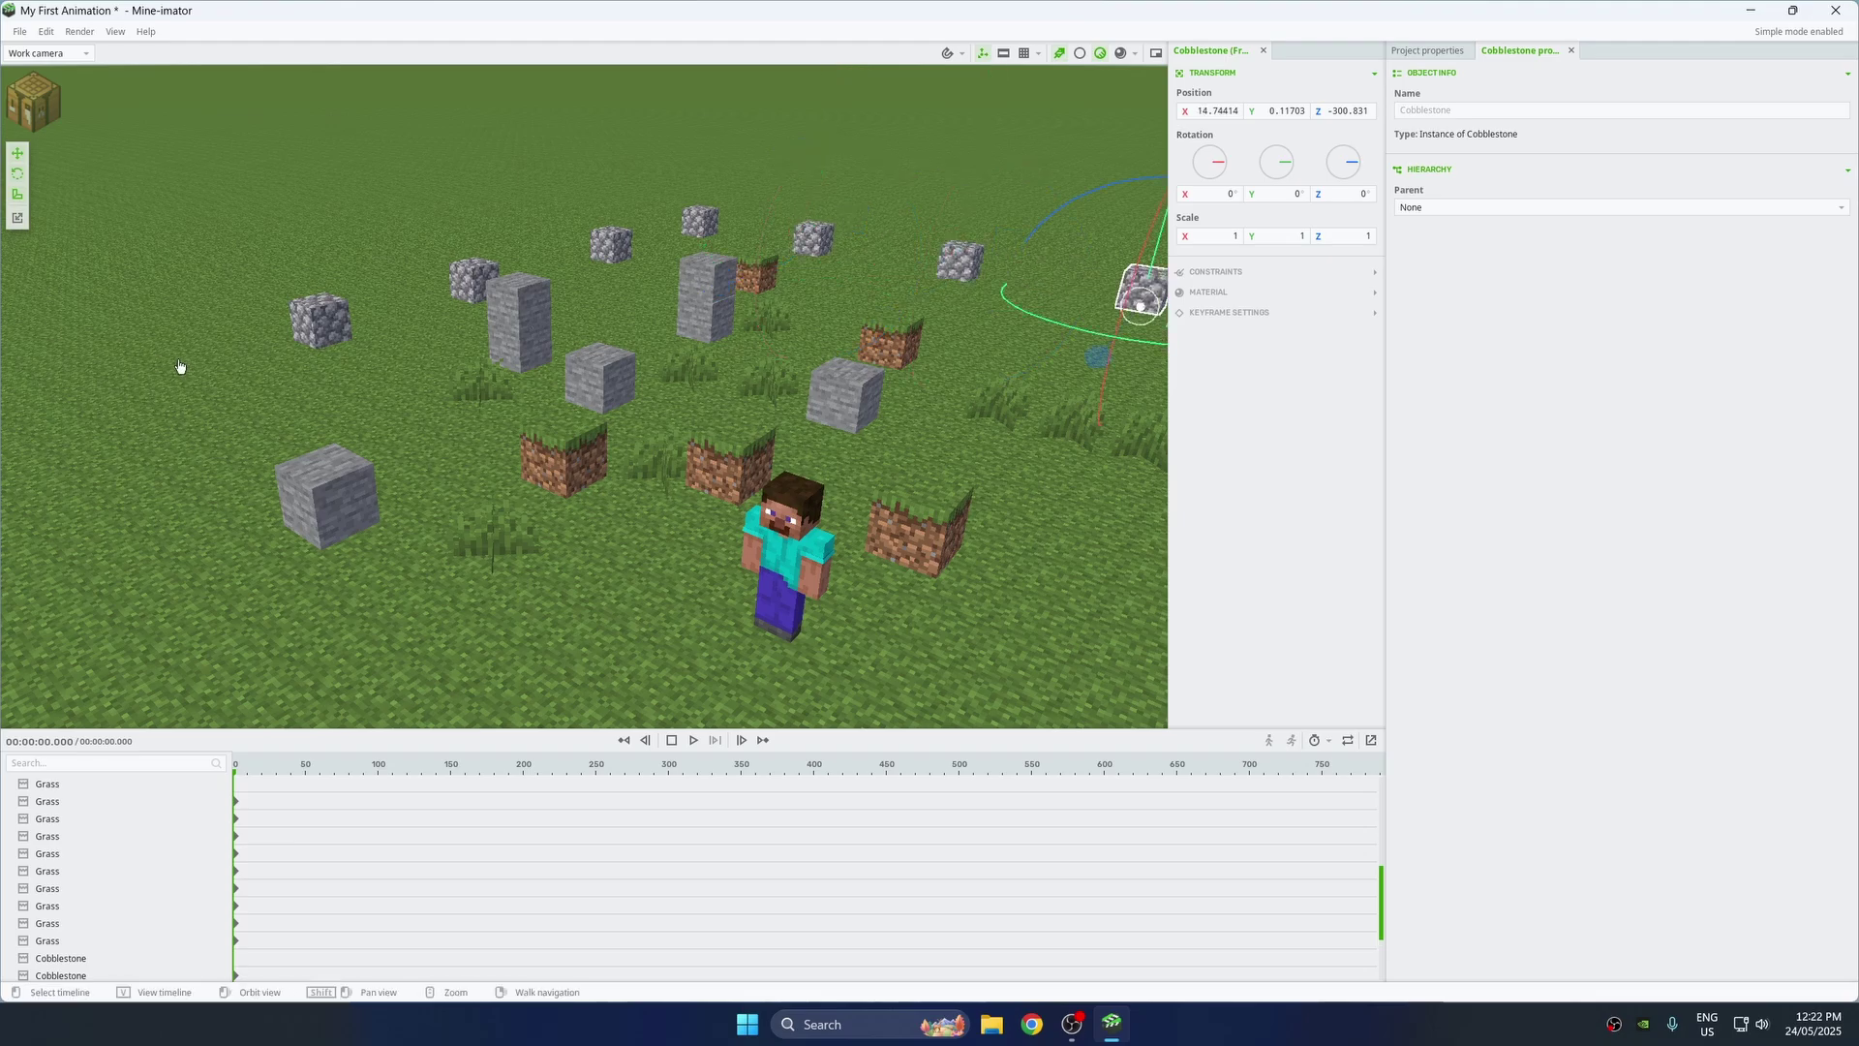
drag(178, 369, 184, 300)
click(184, 300)
drag(755, 377, 589, 332)
Step: Select all Grass and Cobblestone timelines and move them into the Environment folder
scroll(53, 846, up, 2)
click(53, 853)
scroll(56, 882, down, 5)
shift+click(58, 958)
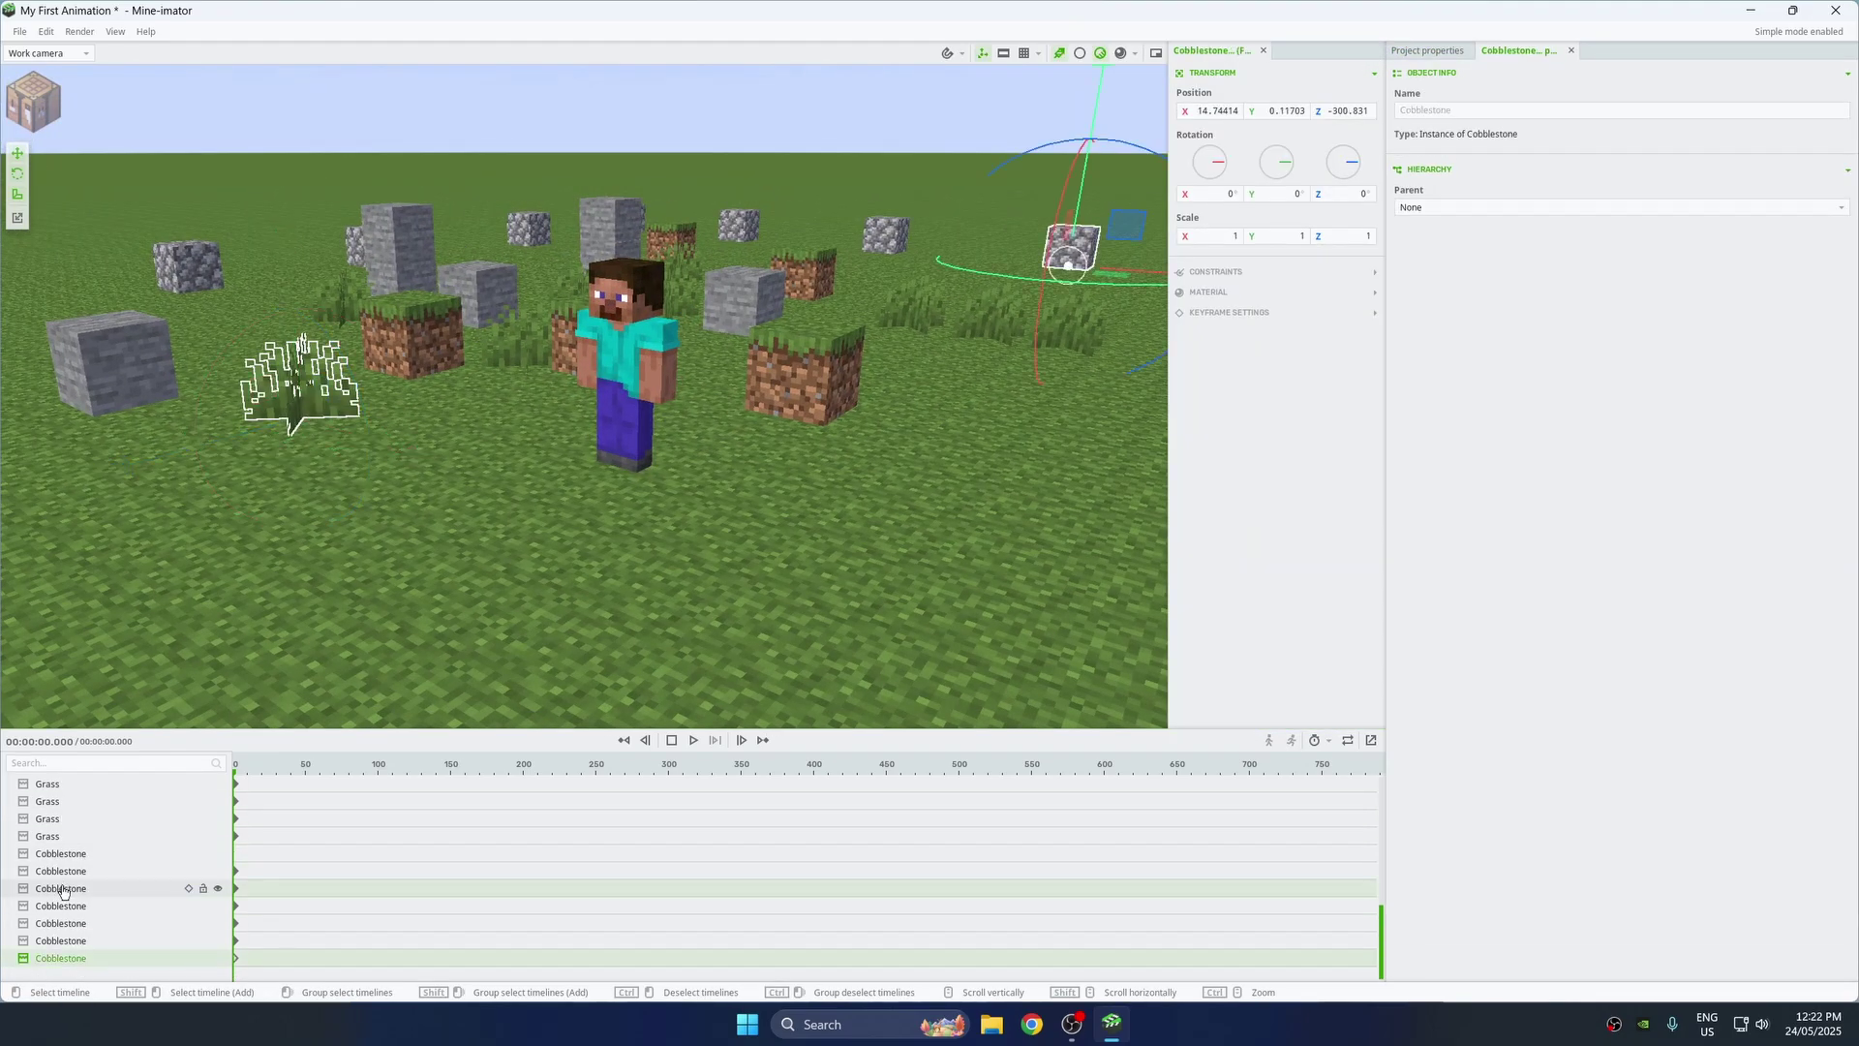
scroll(60, 888, up, 5)
right_drag(107, 819, 60, 963)
drag(61, 939, 73, 872)
Step: Collapse and lock the Environment folder, and expand Steve's timeline hierarchy
click(8, 809)
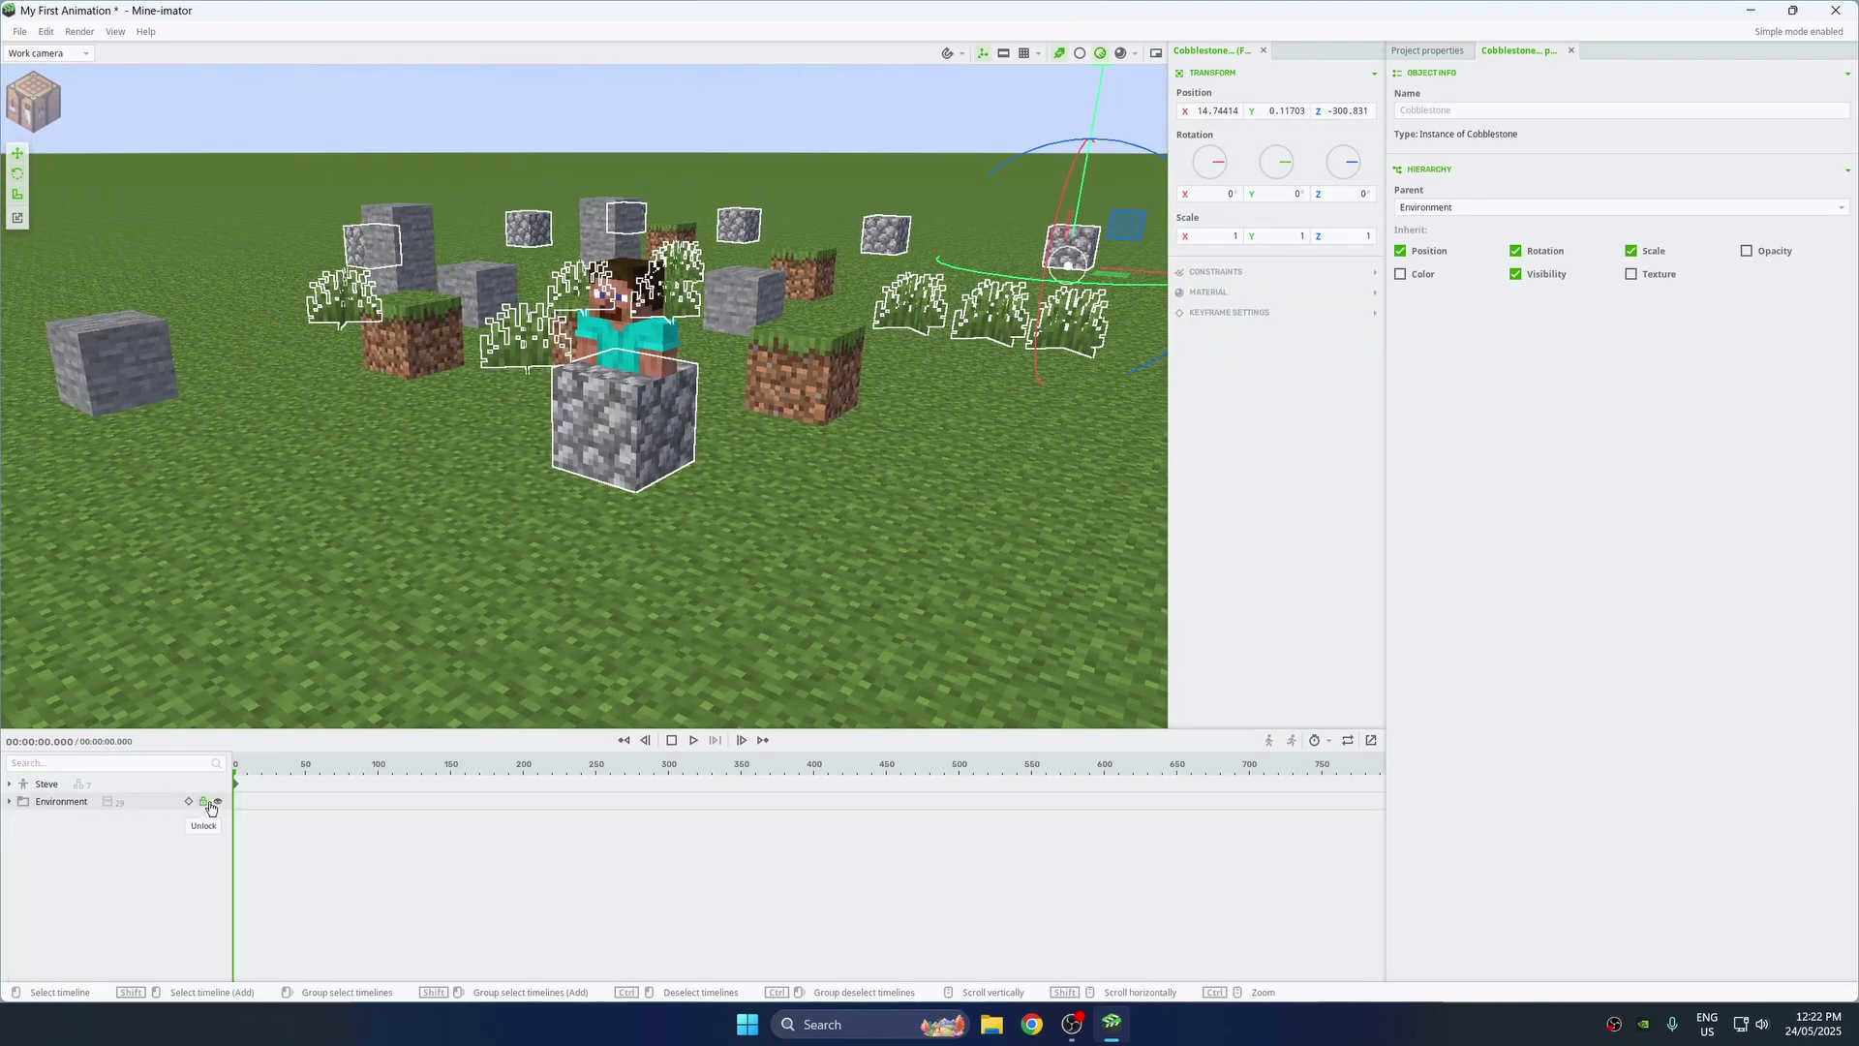
click(58, 802)
right_click(73, 803)
click(83, 786)
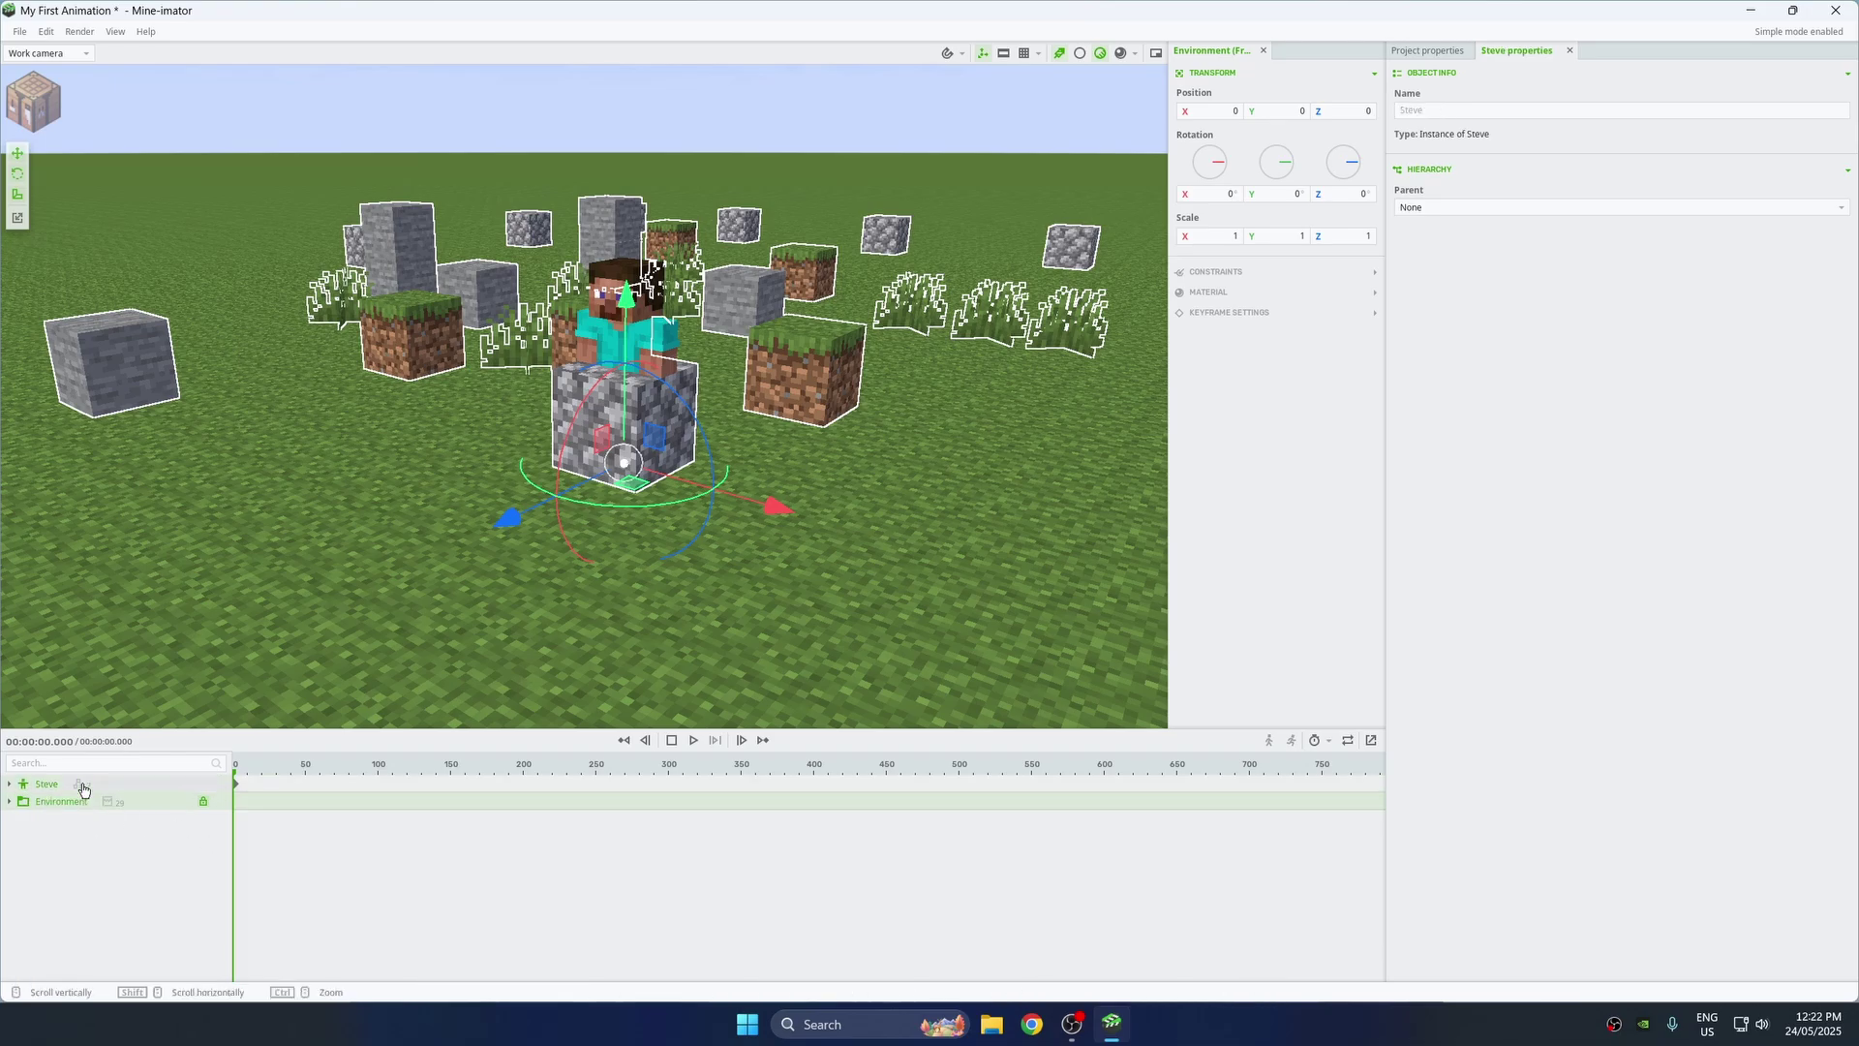
double_click(84, 785)
click(641, 420)
Step: Move the Cobblestone block that covers Steve to the spot behind the outermost single Stone block
click(10, 907)
scroll(41, 907, down, 8)
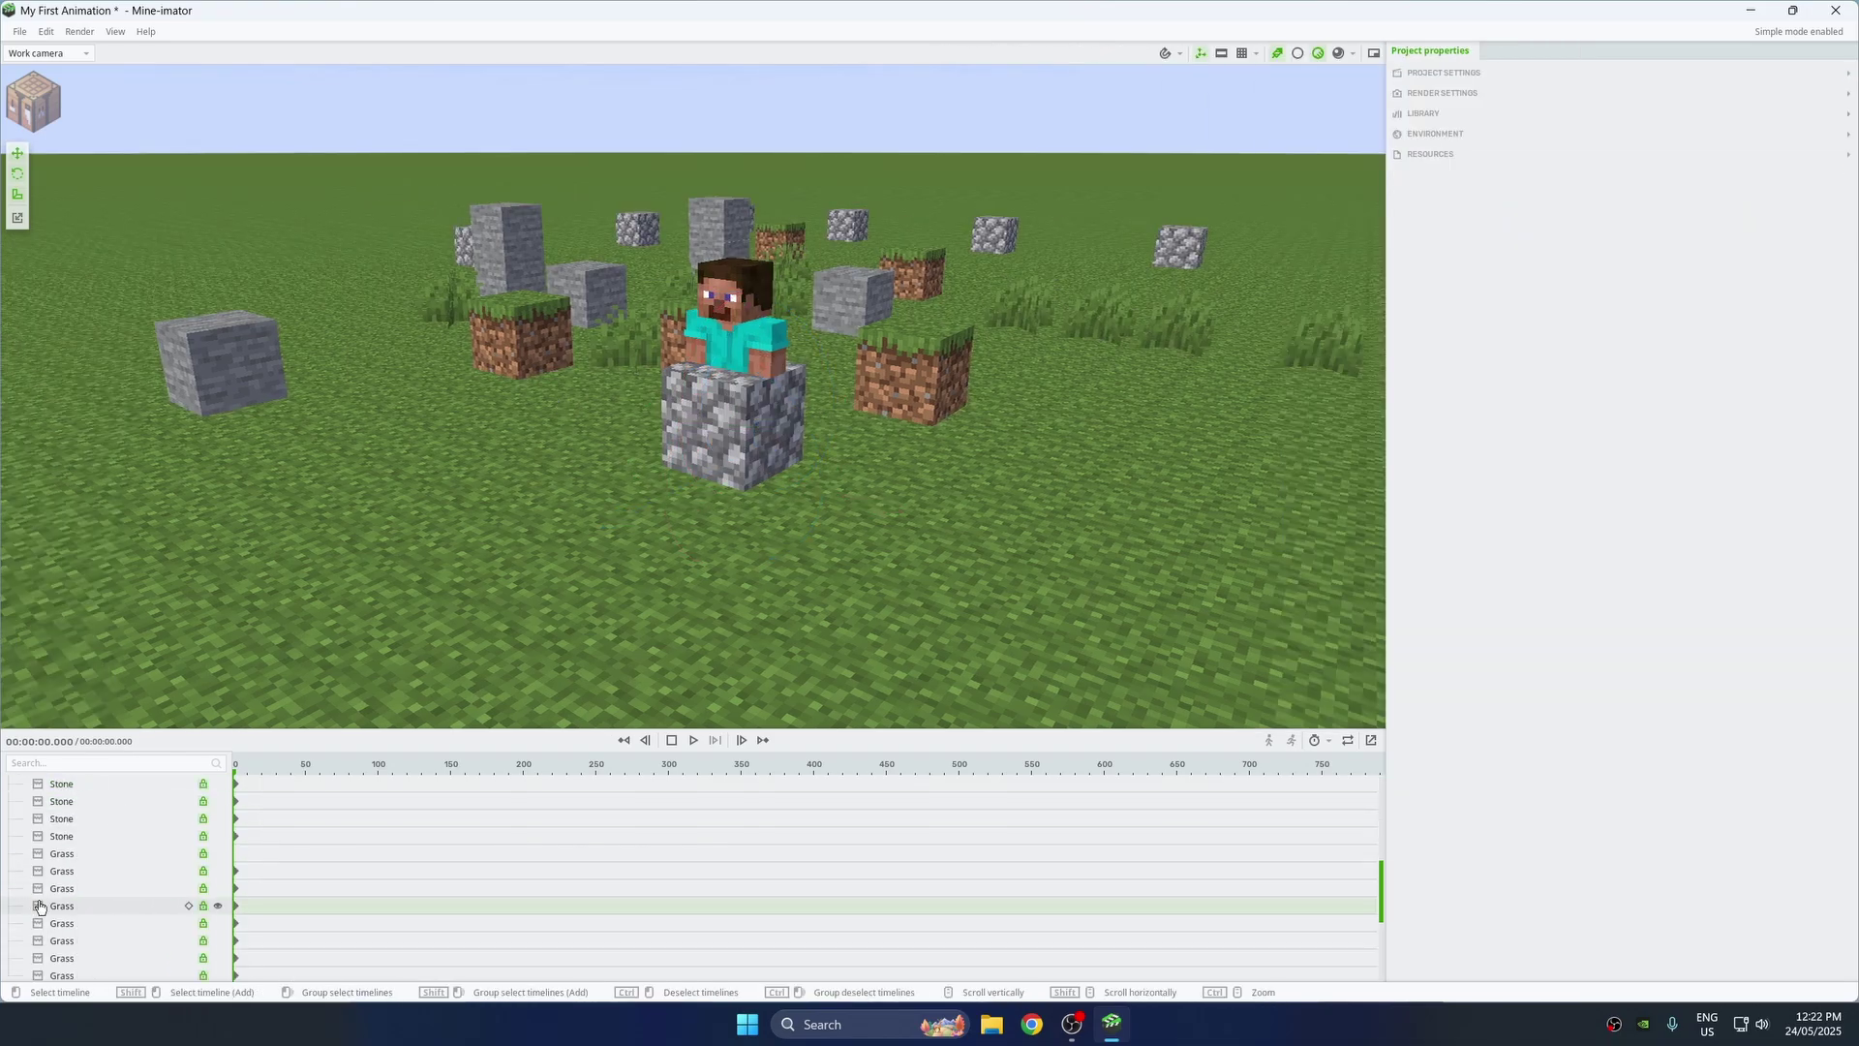
click(70, 854)
drag(775, 506, 369, 134)
click(369, 133)
scroll(39, 901, up, 8)
click(9, 907)
click(646, 426)
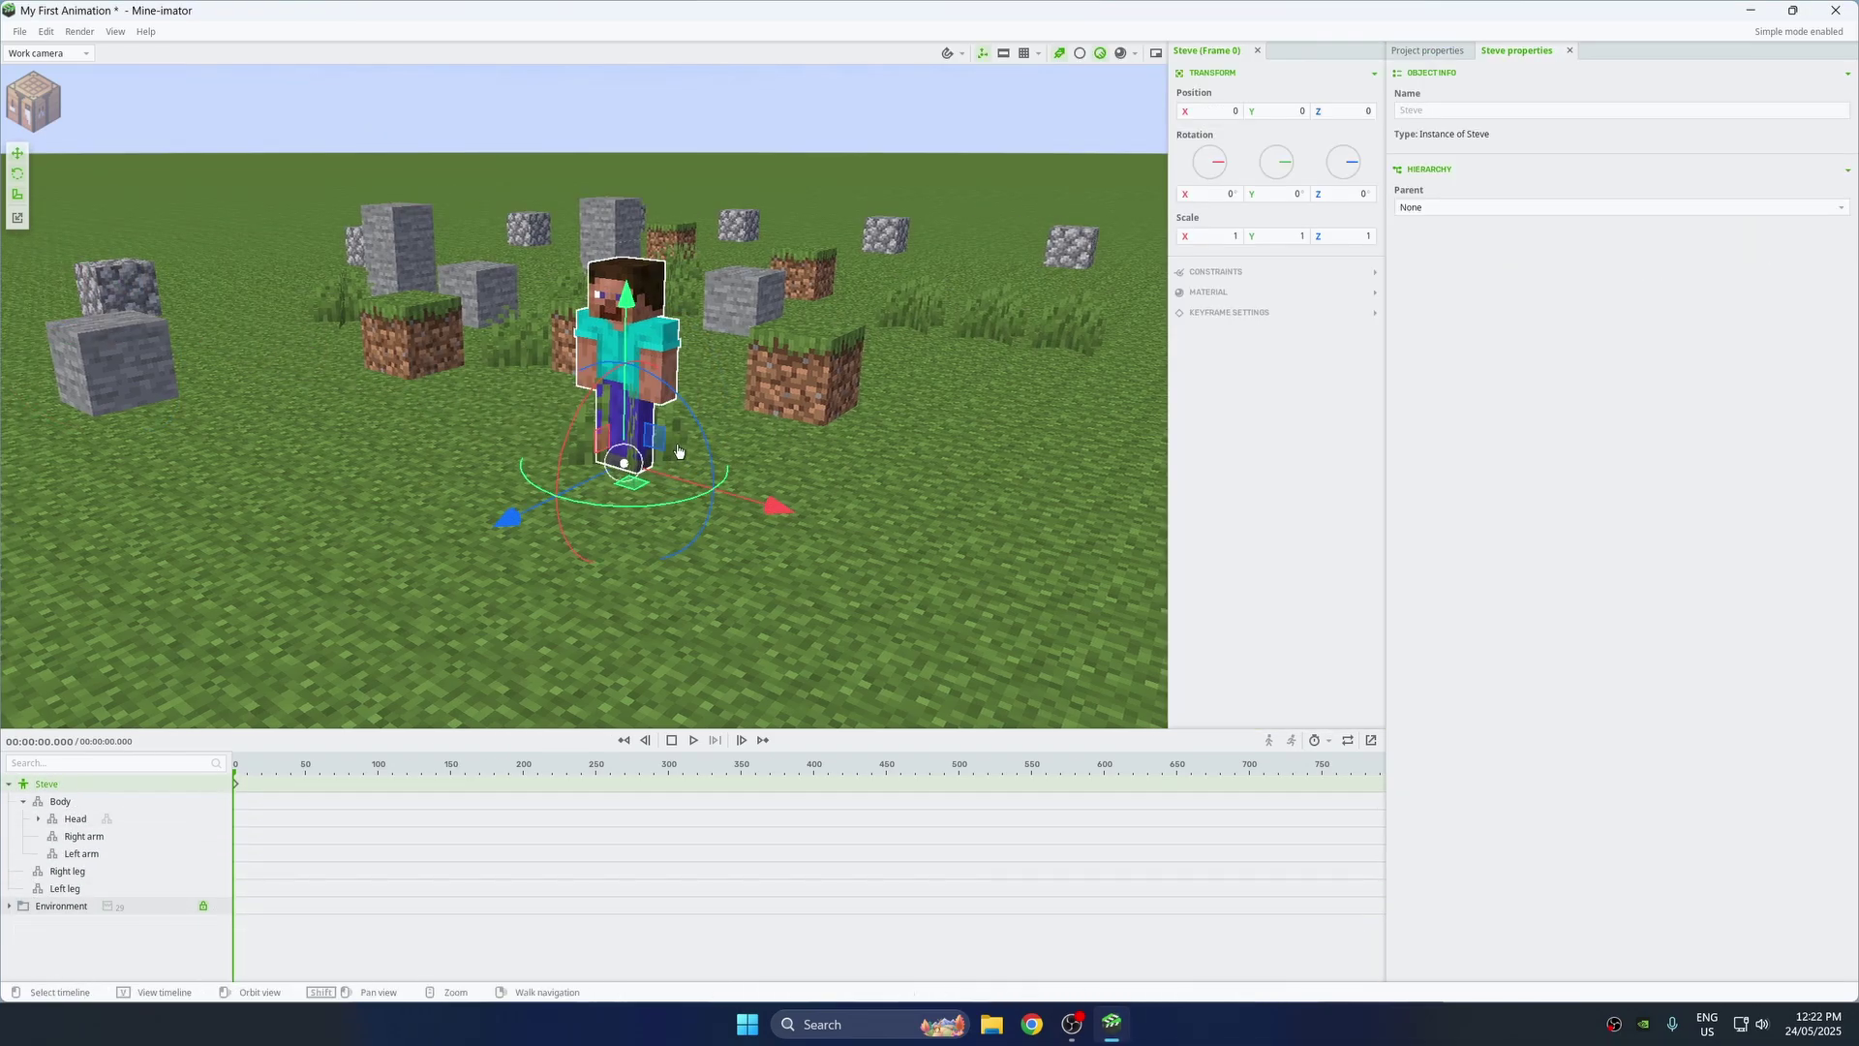
Step: Move the Grass plant at Steve's feet next to the outermost Stone block, to about X -62.7, Z 21.9
click(9, 907)
scroll(70, 871, down, 8)
scroll(66, 865, up, 3)
click(66, 862)
drag(635, 459, 290, 441)
scroll(60, 862, up, 6)
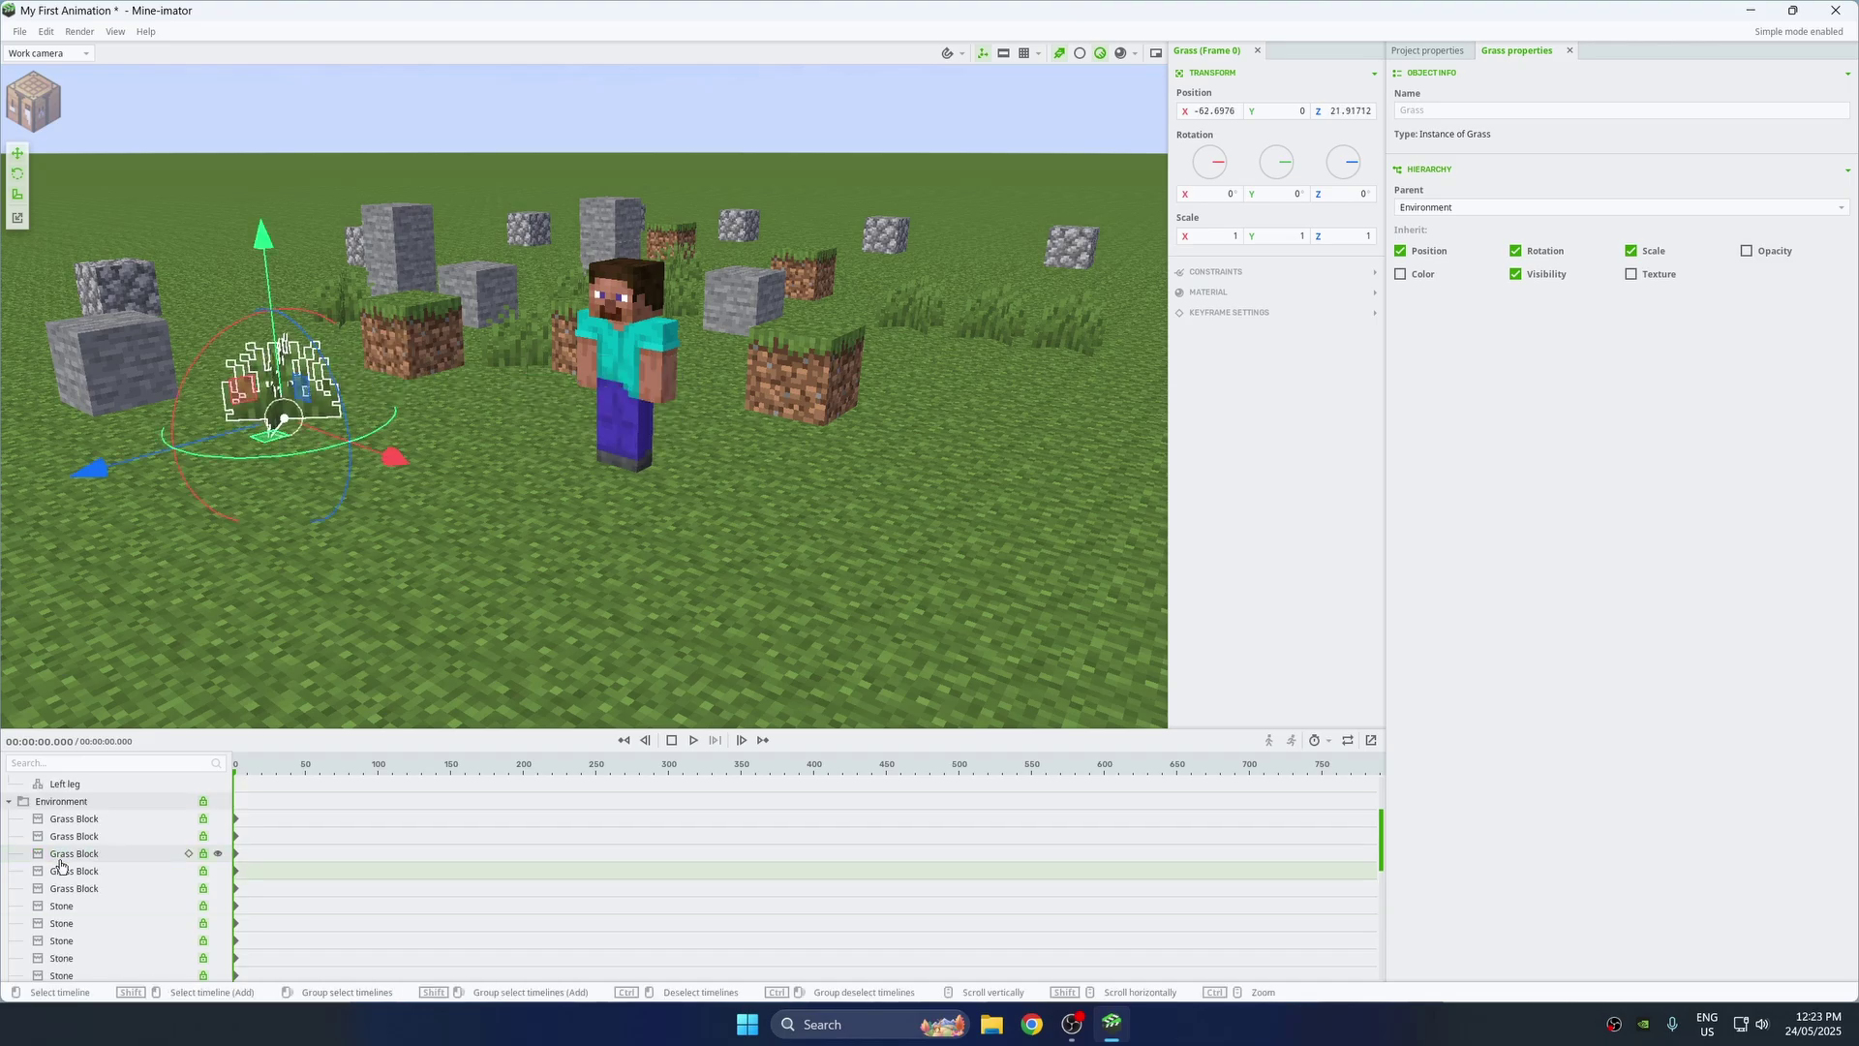
click(10, 906)
Step: Unlock the Environment folder and reposition the Grass Block beside Steve and a Grass plant among the rear blocks
click(97, 783)
drag(785, 397, 898, 453)
click(899, 455)
click(203, 906)
click(826, 363)
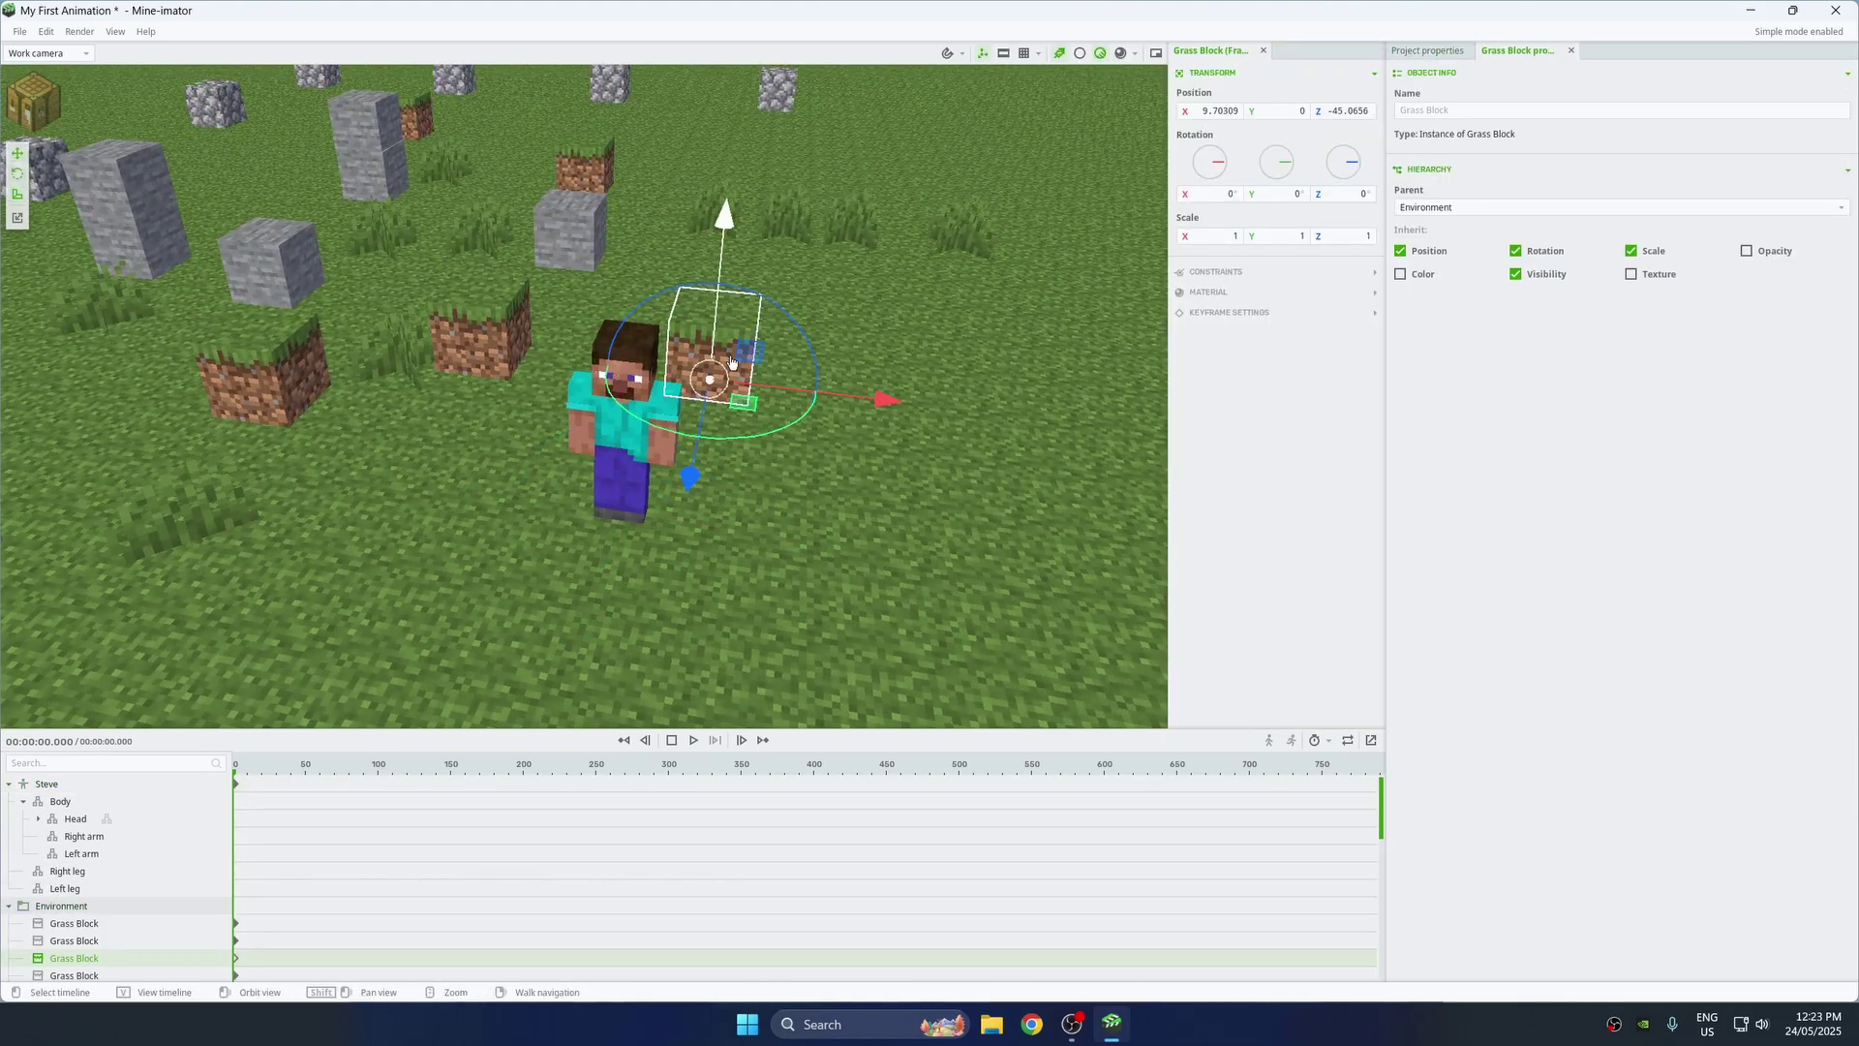
drag(743, 398, 920, 419)
drag(706, 320, 840, 338)
click(709, 387)
click(755, 377)
drag(713, 399, 545, 285)
Step: Collapse the Environment folder and lock it again
scroll(58, 872, up, 8)
click(10, 906)
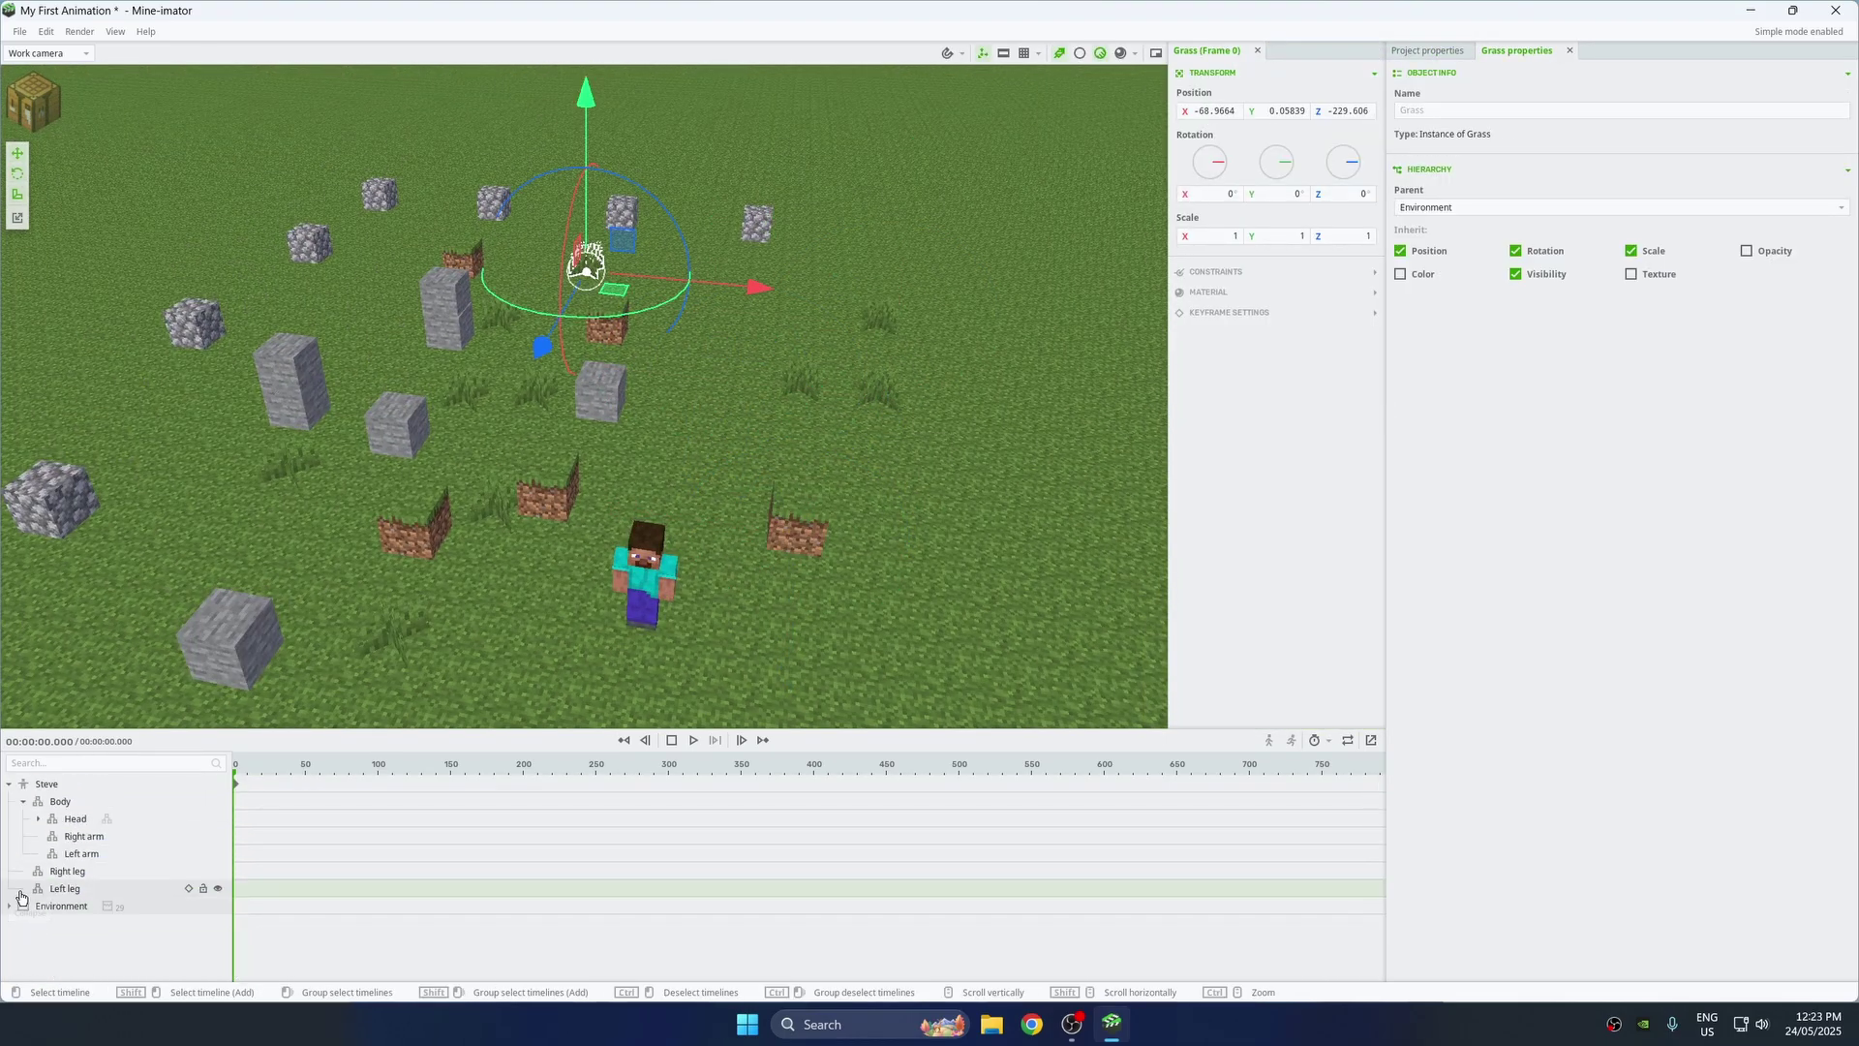
click(204, 907)
Step: Move Steve back along the Z axis to a starting position at about Z -184.8
click(643, 618)
drag(668, 669, 436, 572)
drag(208, 591, 649, 625)
scroll(648, 623, up, 3)
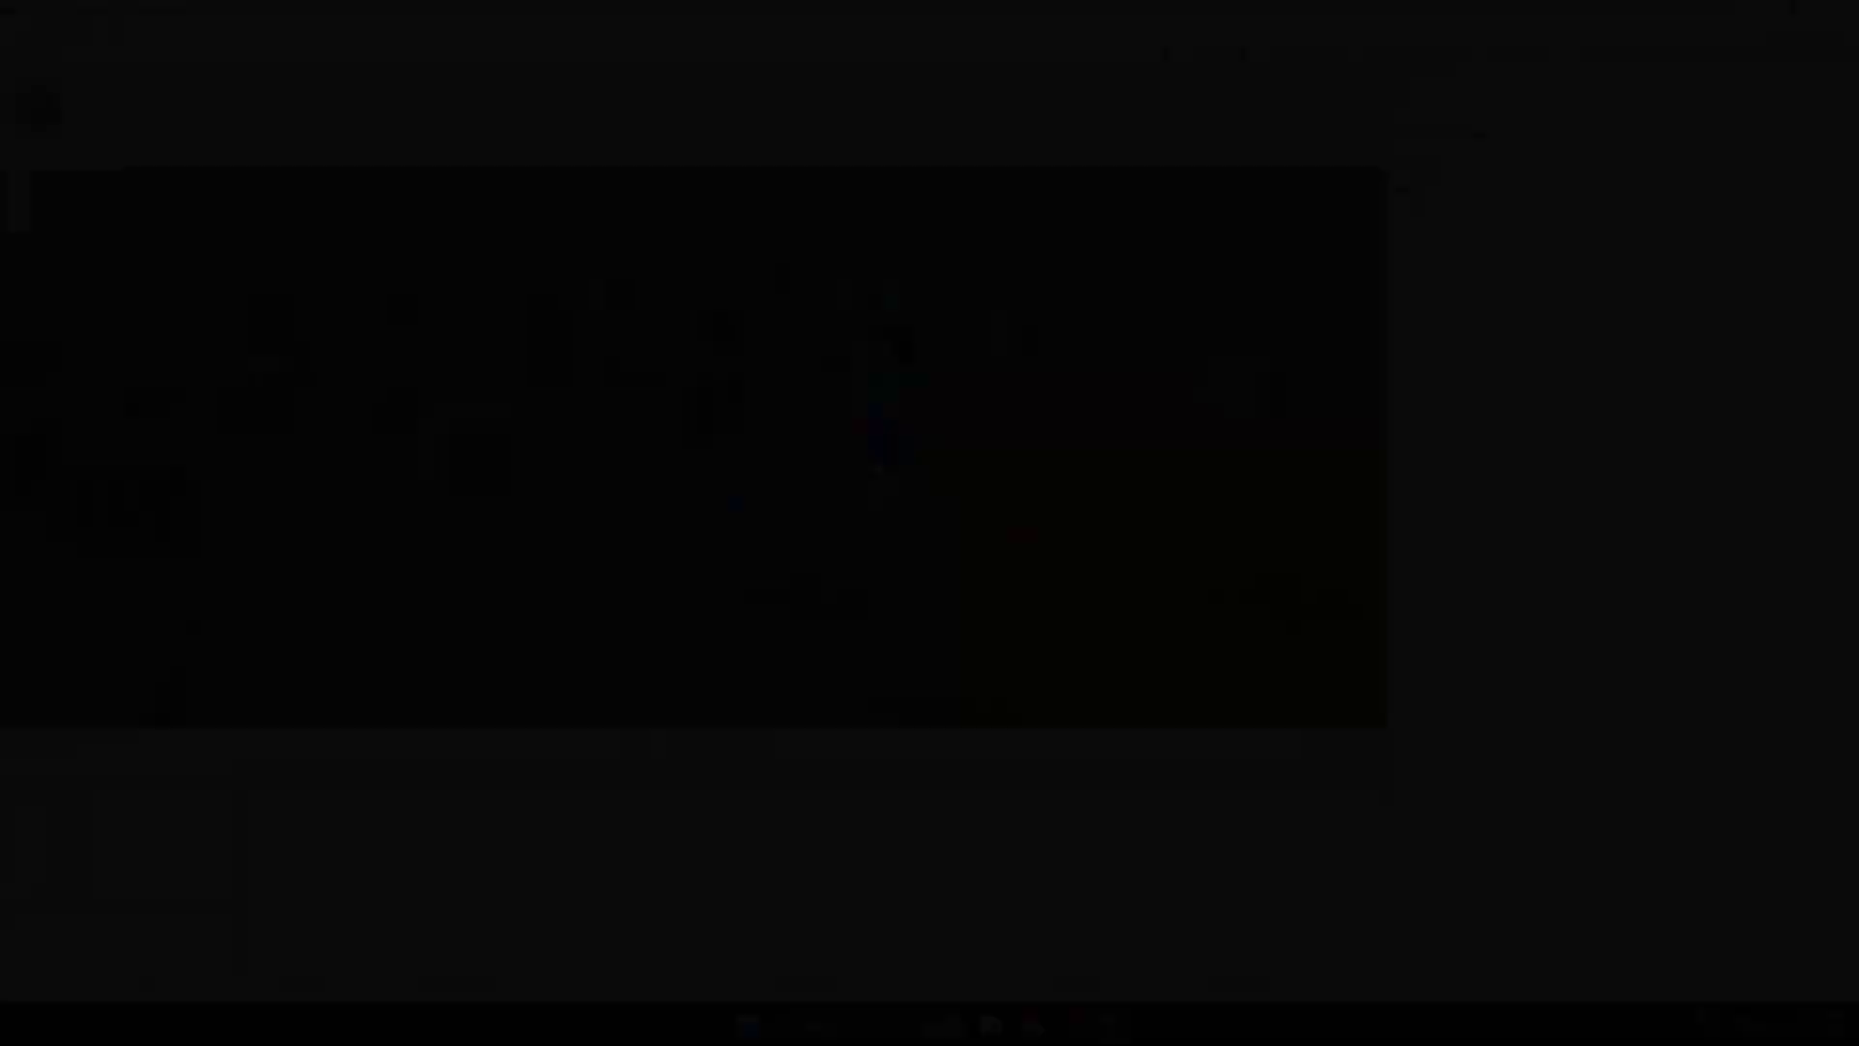
scroll(727, 552, up, 3)
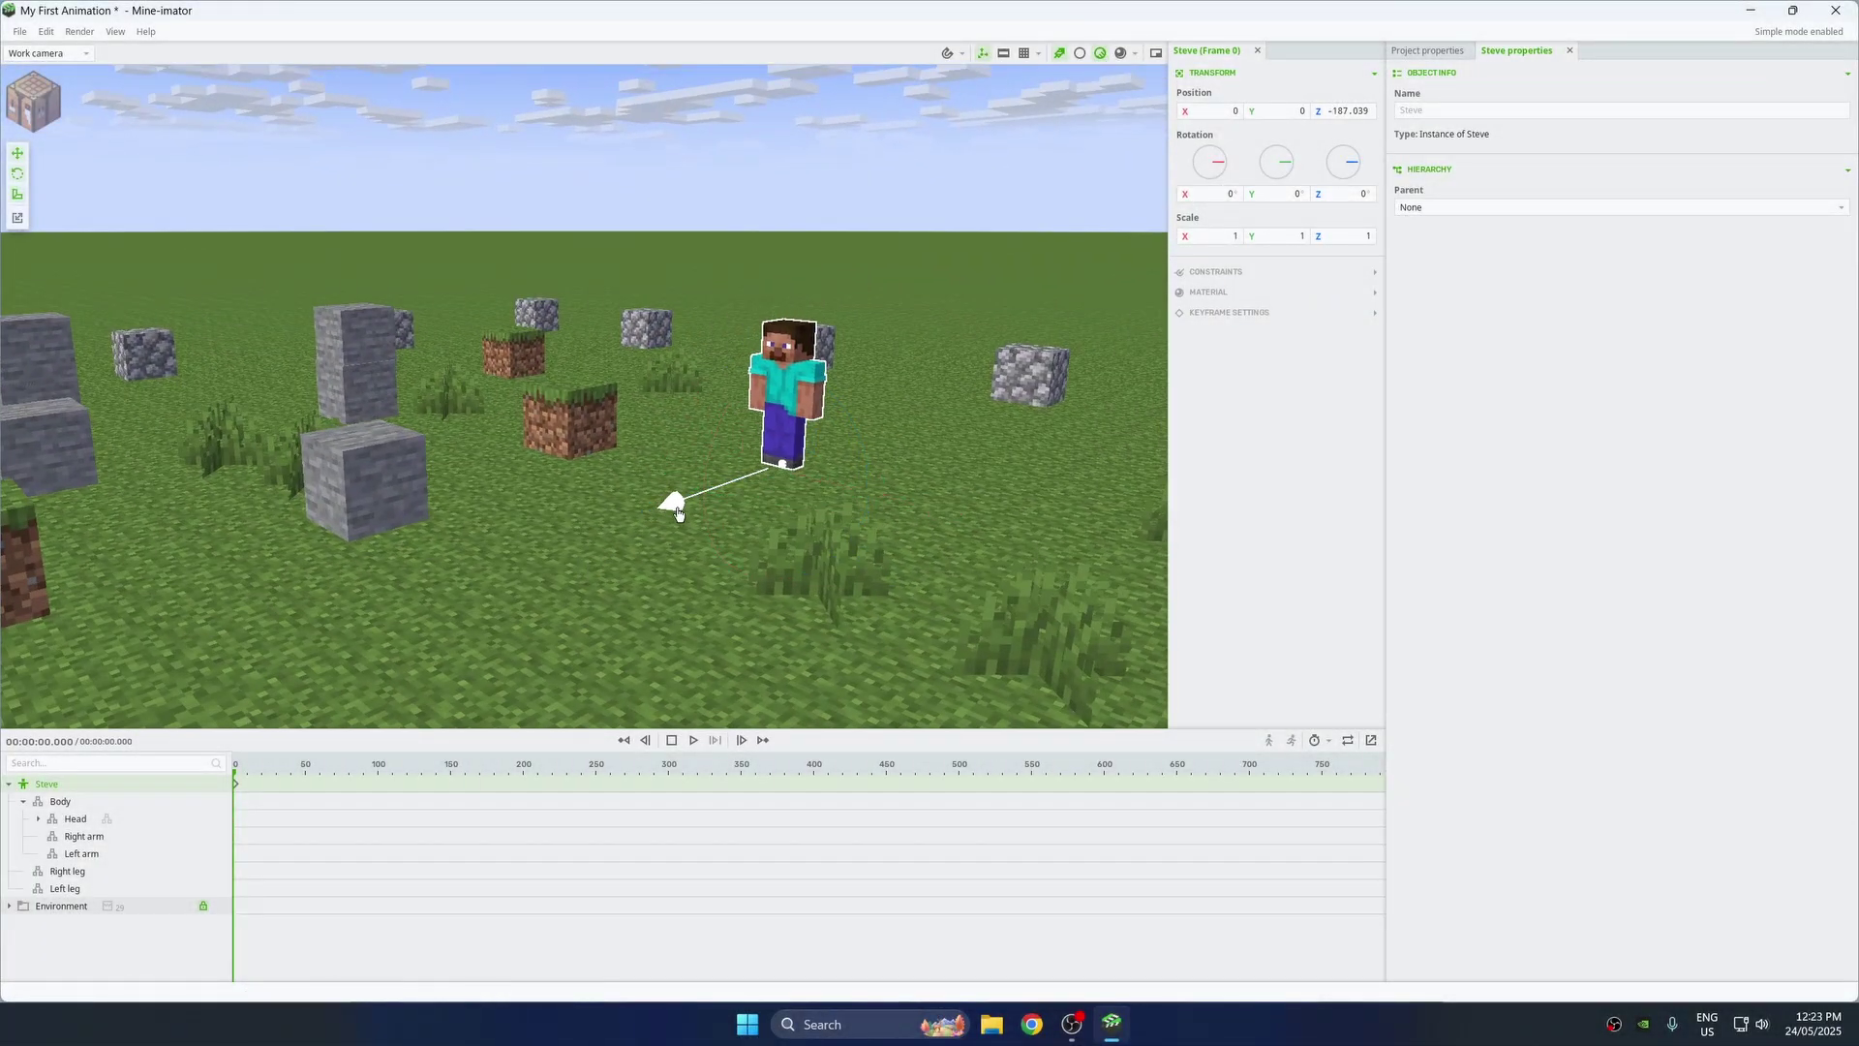
click(686, 255)
drag(687, 255, 634, 275)
Step: Add a keyframe for Steve at frame 300 and move him forward along the Z axis to about 36.8
click(78, 786)
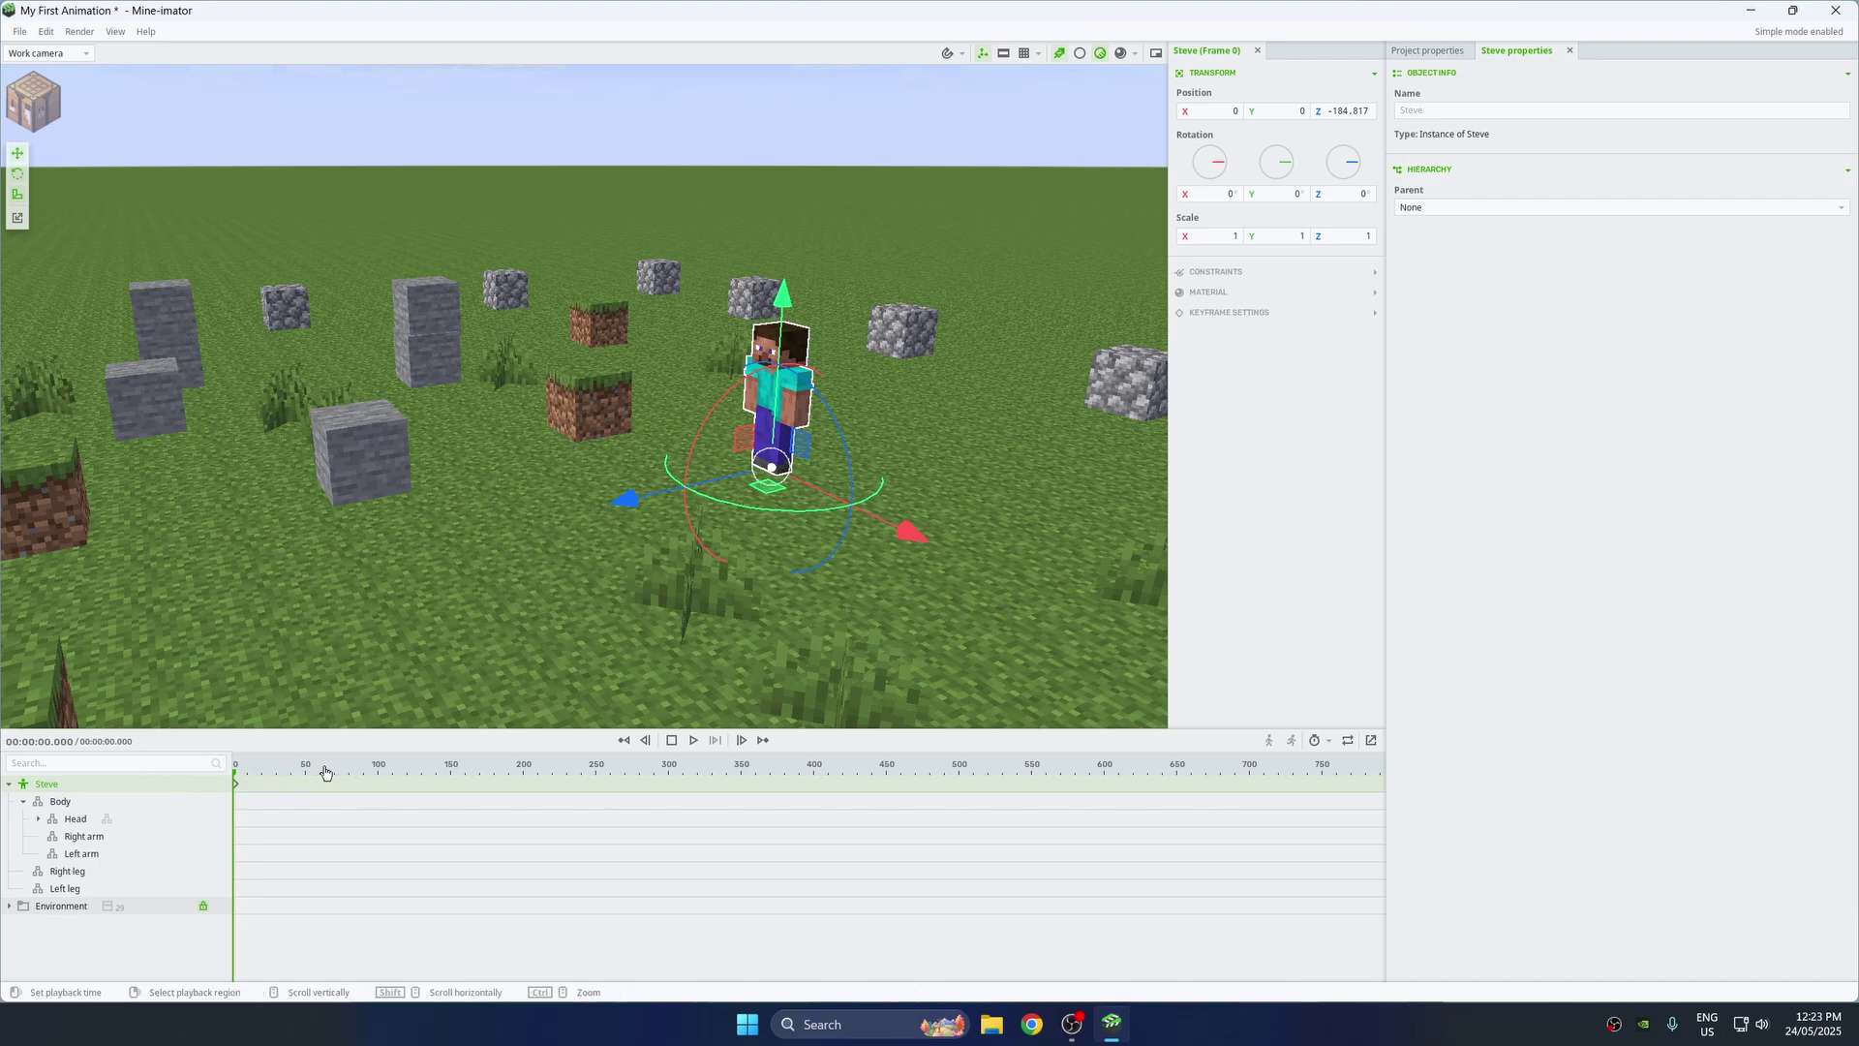
drag(319, 769, 446, 770)
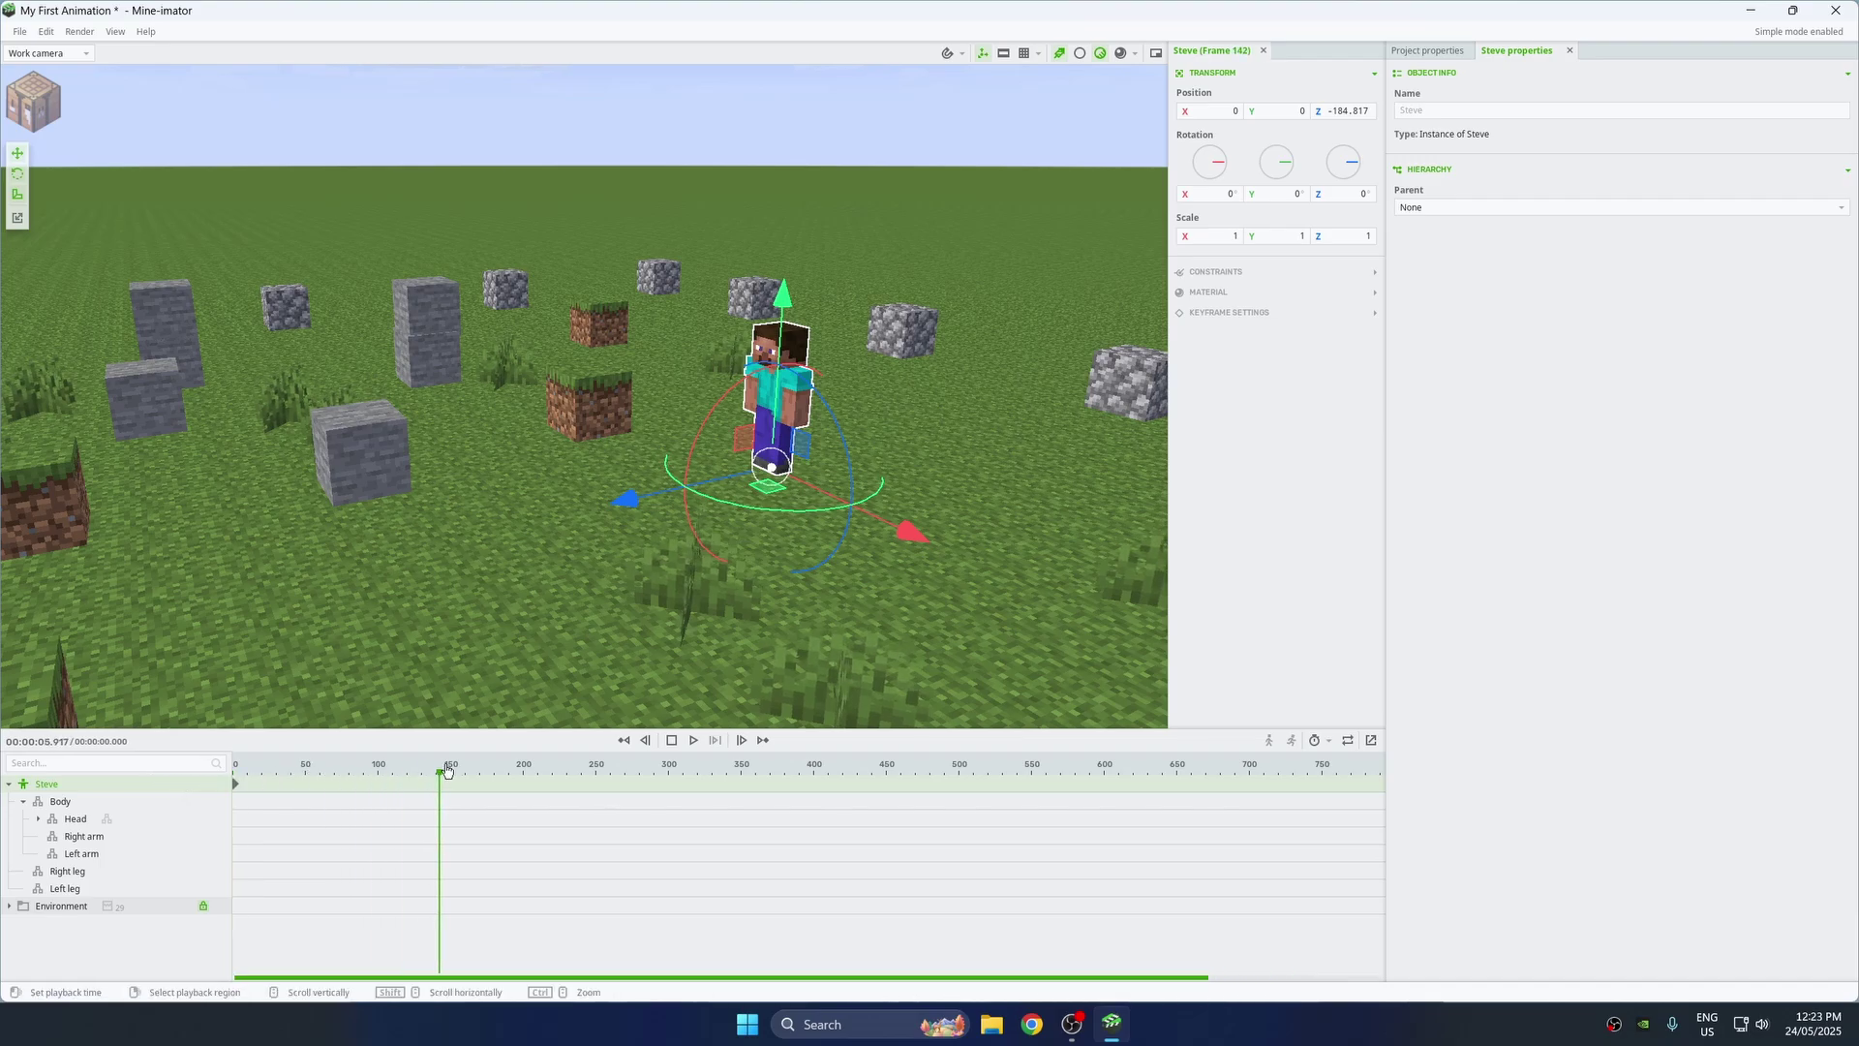
click(668, 773)
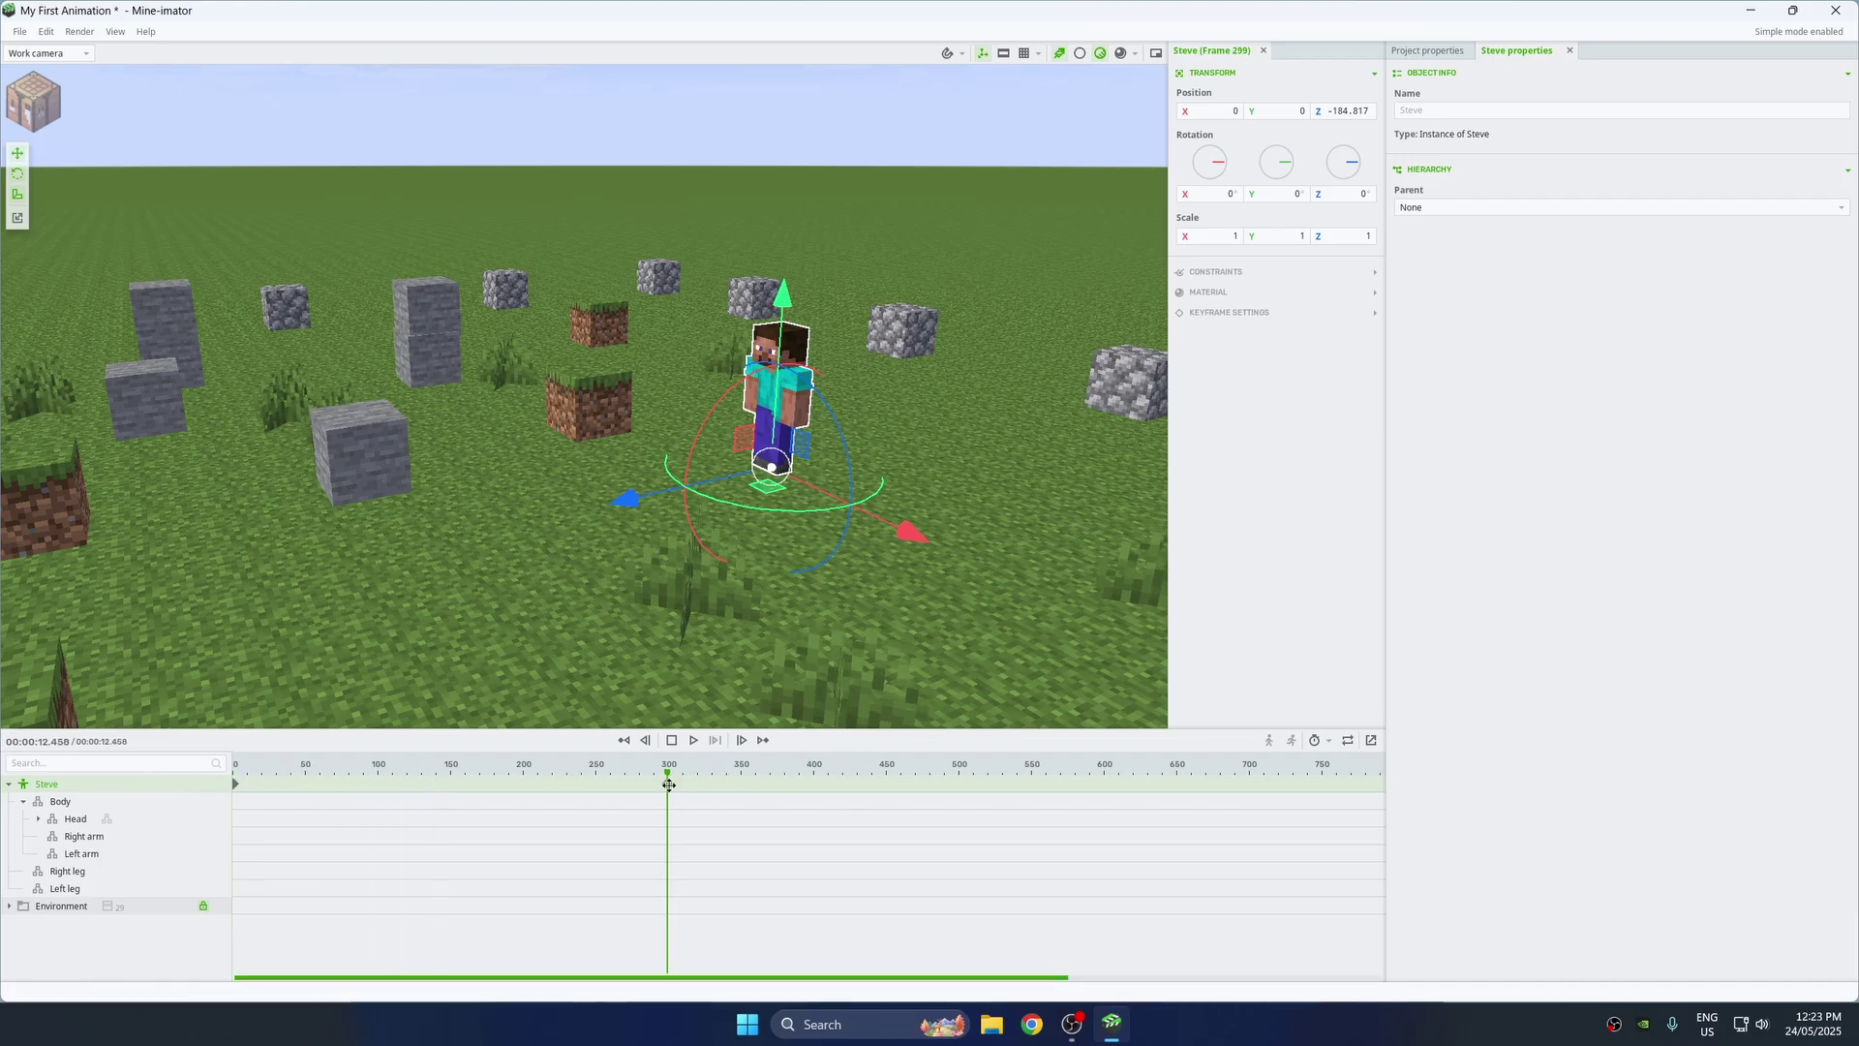
drag(668, 785, 668, 785)
scroll(523, 618, down, 3)
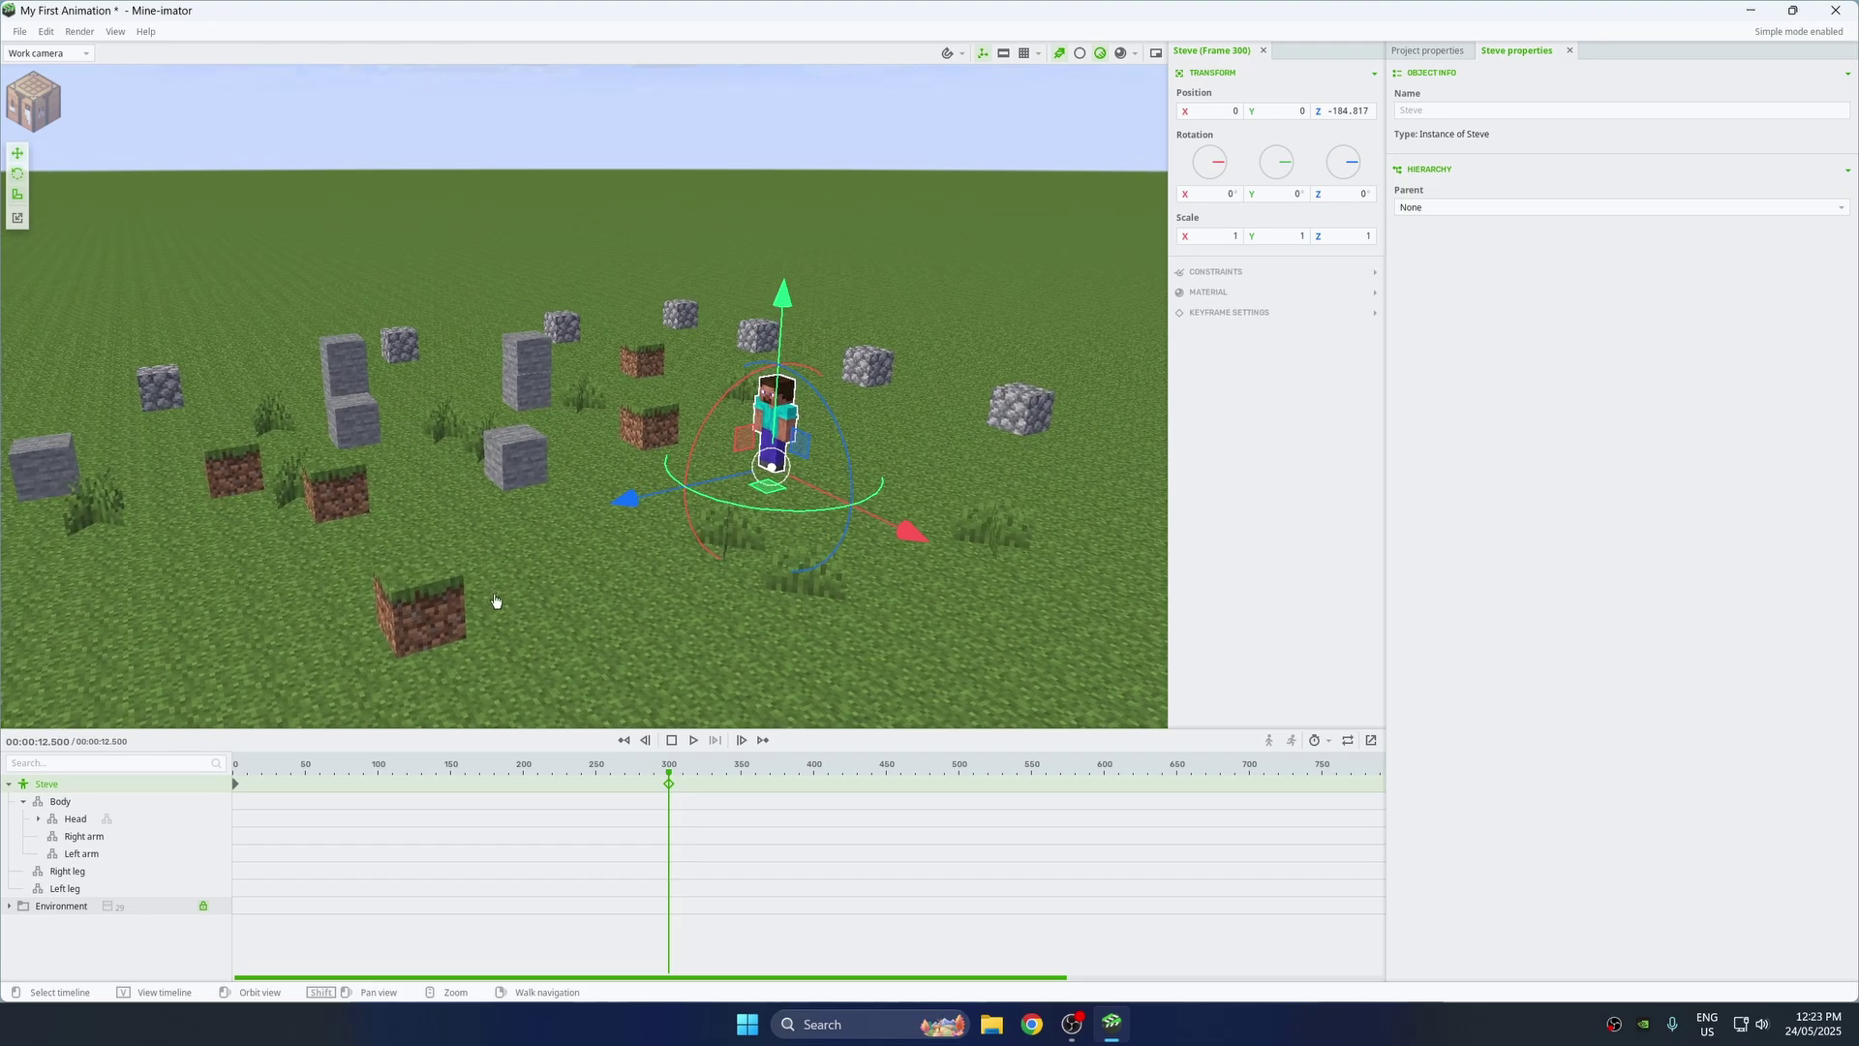
shift+drag(494, 601, 698, 584)
drag(777, 487, 8, 650)
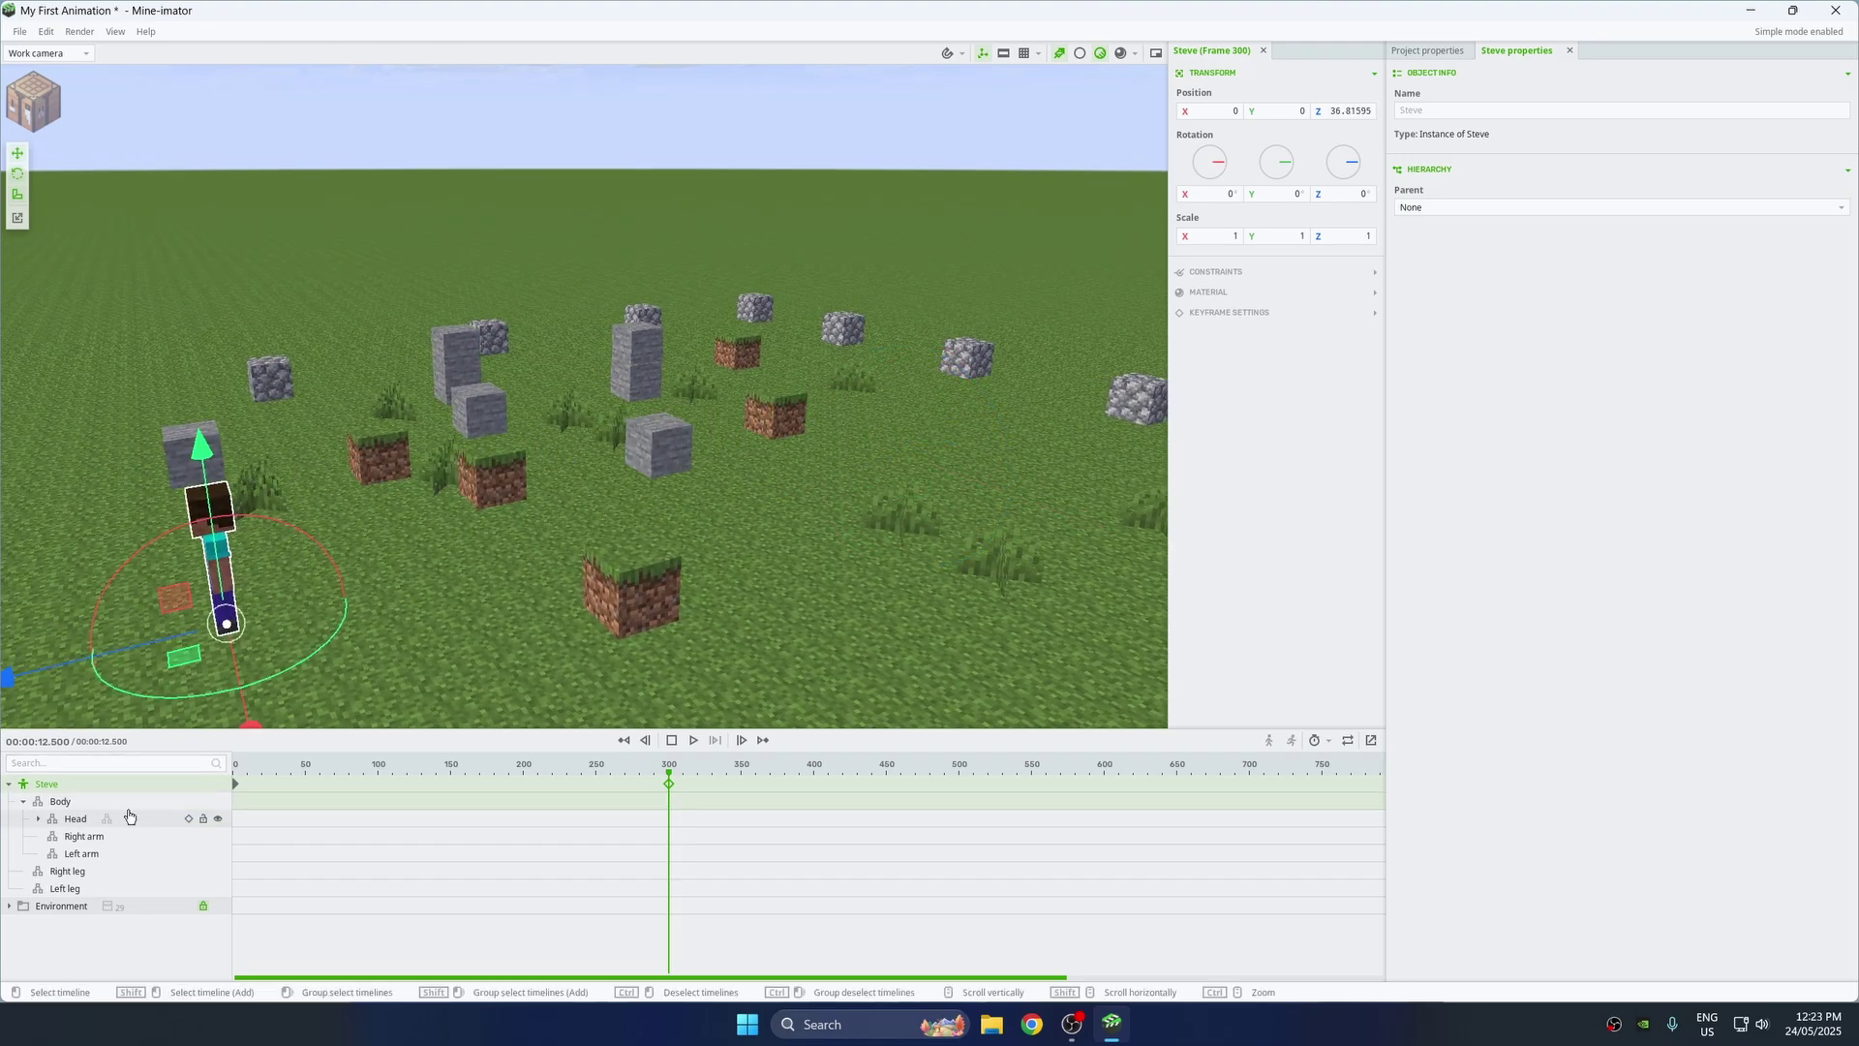
Step: Play back Steve's movement from frame 0 to check the motion between the two keyframes
drag(309, 771, 208, 758)
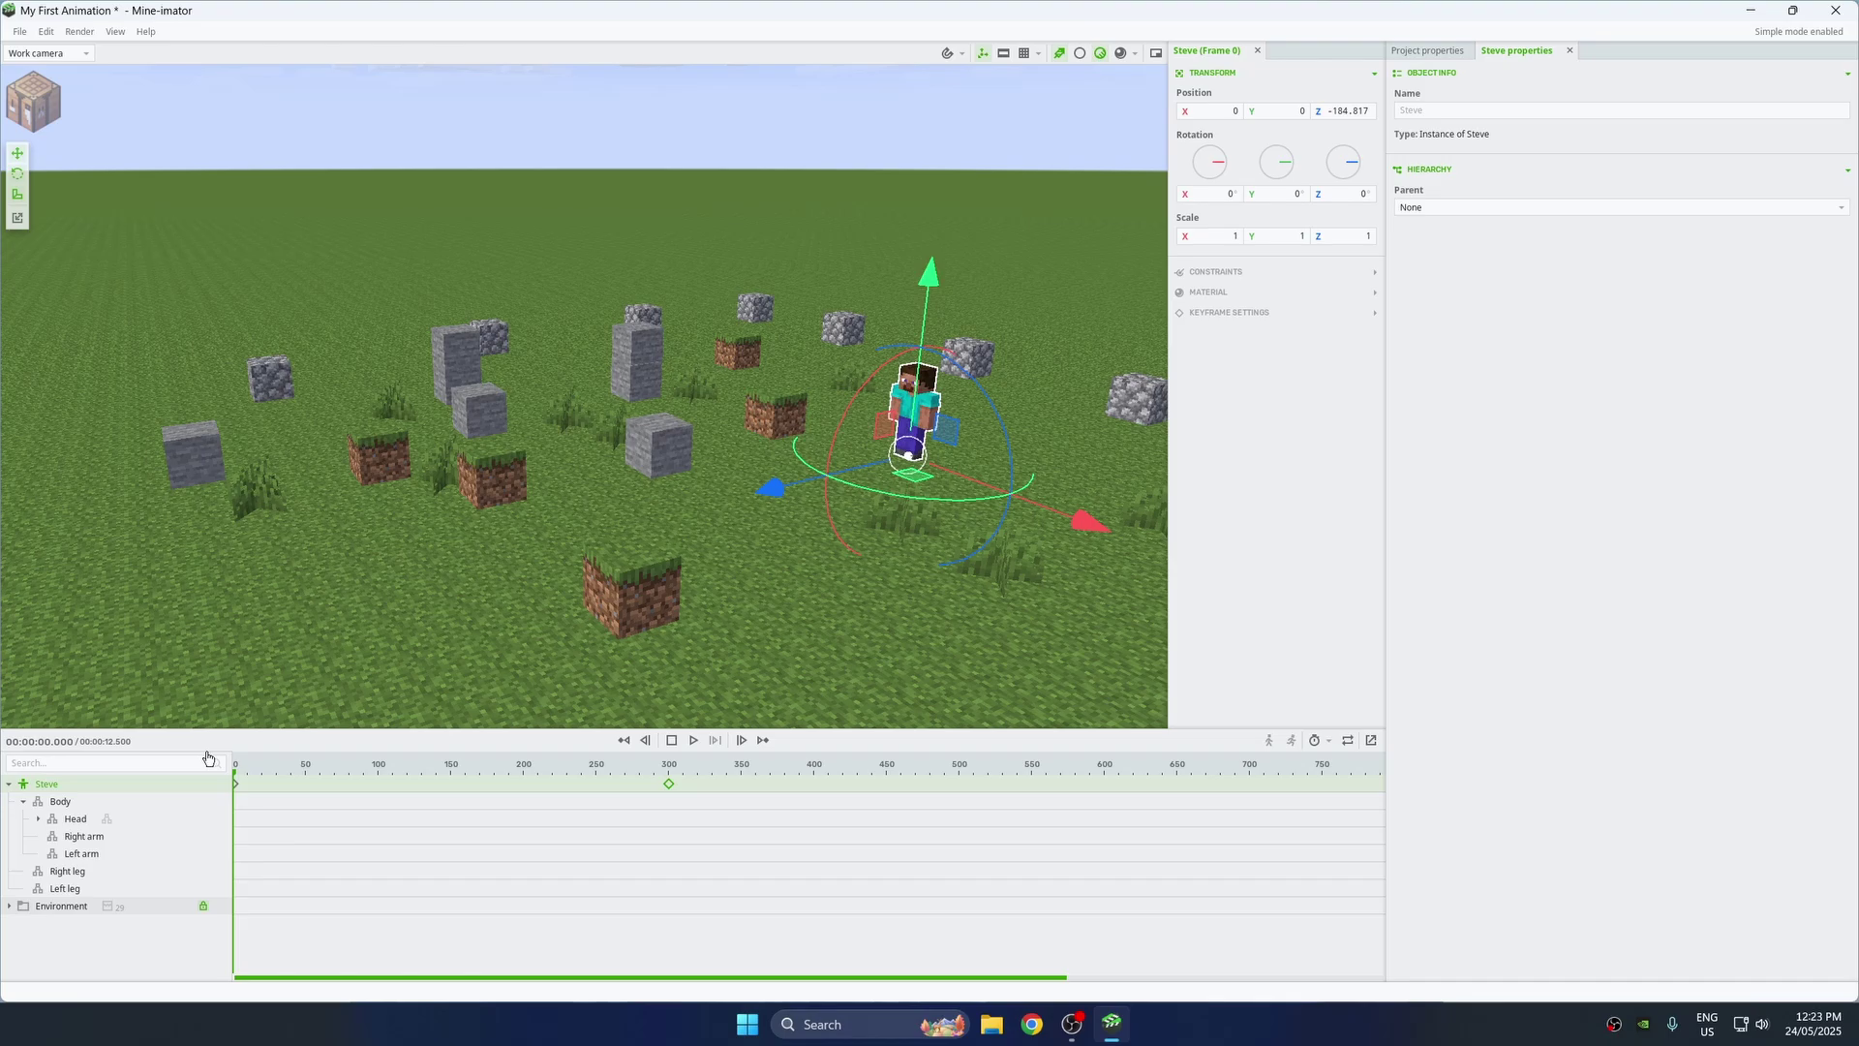
click(689, 237)
key(space)
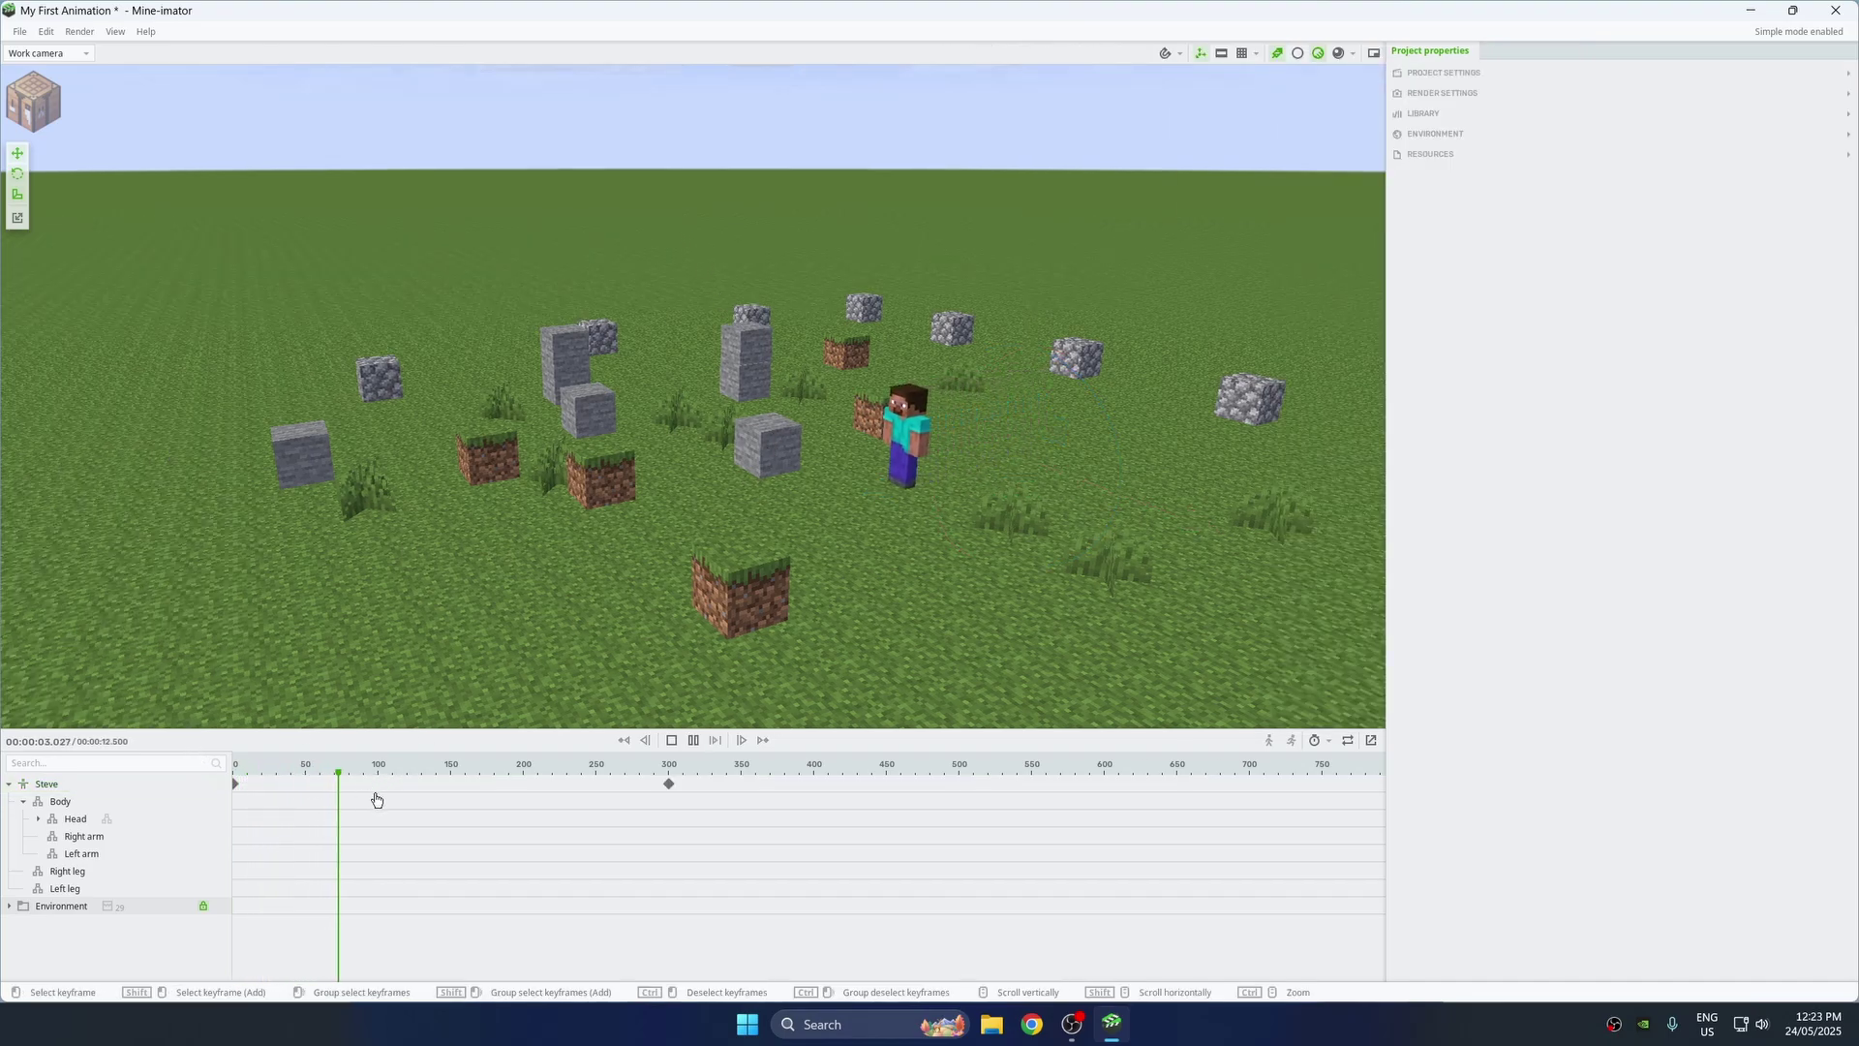
key(space)
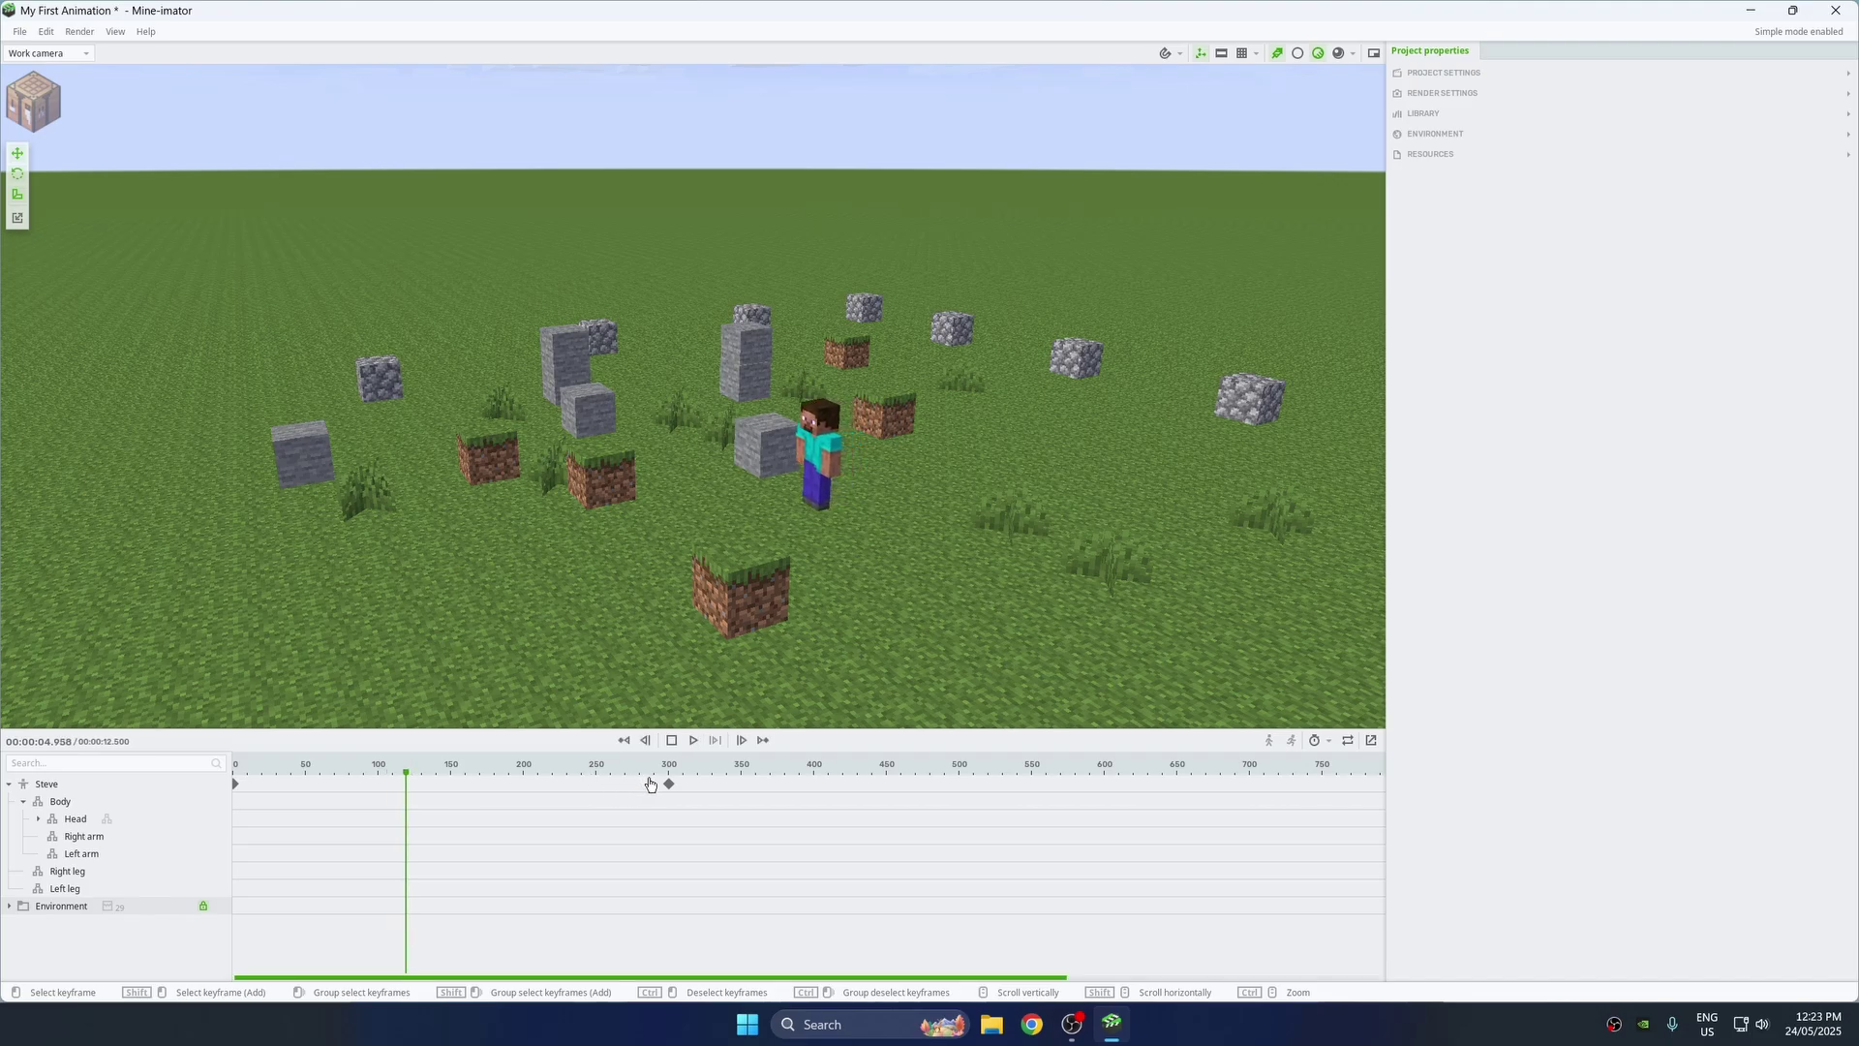
Step: Shorten Steve's path by moving him back to about Z -26.6 at frame 300, and preview the slower motion
click(668, 787)
drag(166, 646, 450, 610)
key(space)
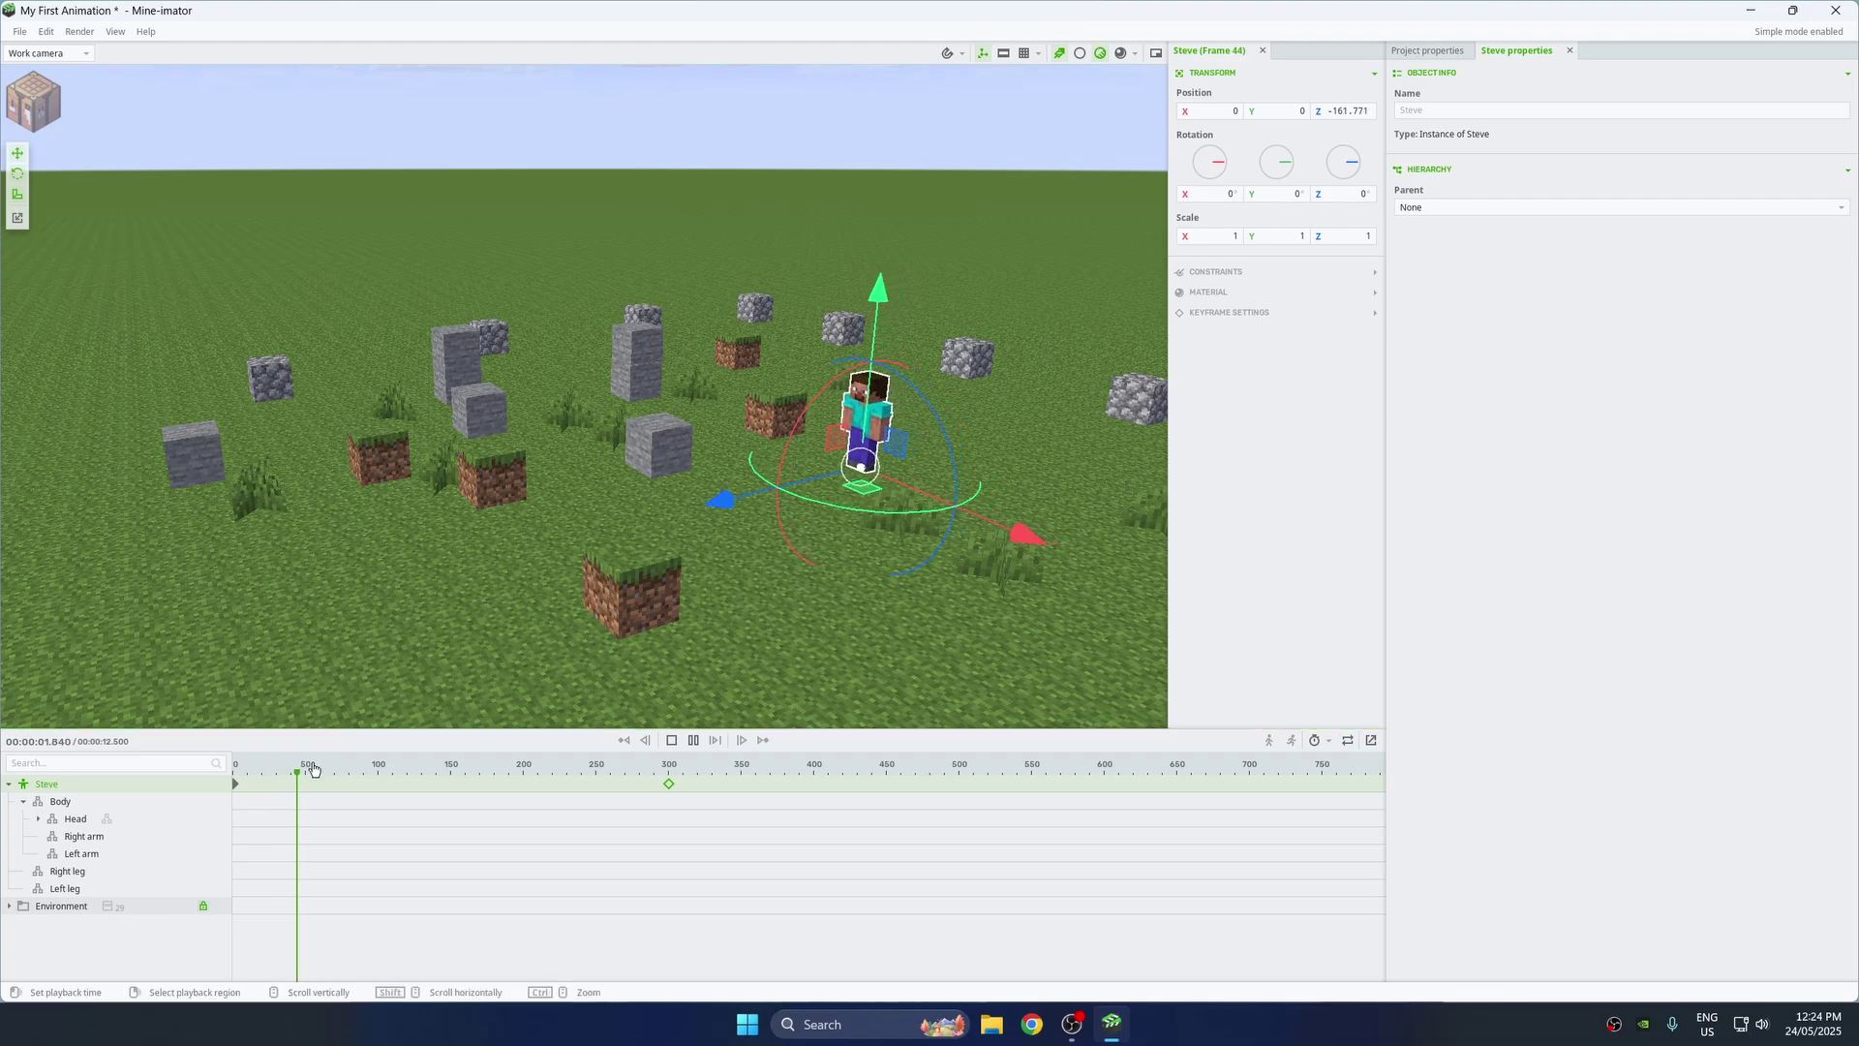
key(space)
Step: Lengthen Steve's path by moving him farther forward at frame 300 and back to about Z -246.6 at frame 0
scroll(423, 626, down, 3)
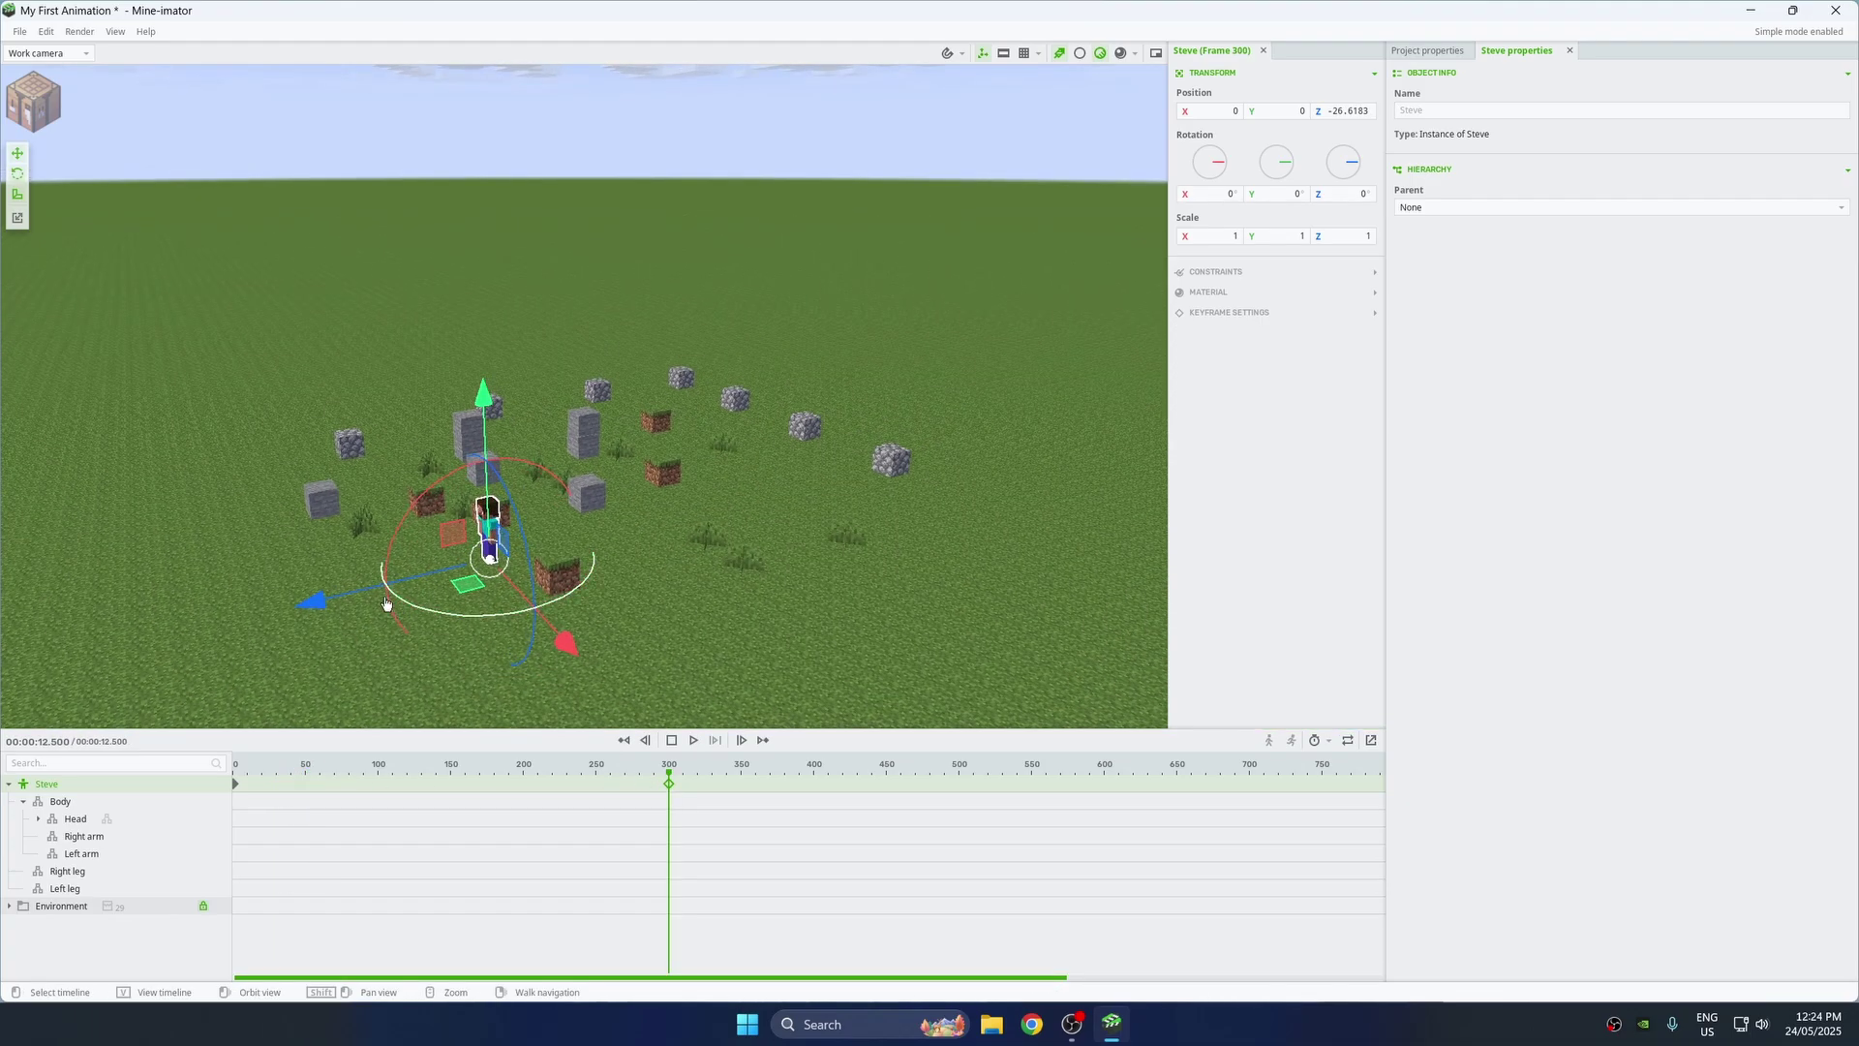
drag(338, 599, 316, 605)
drag(180, 627, 180, 628)
click(234, 784)
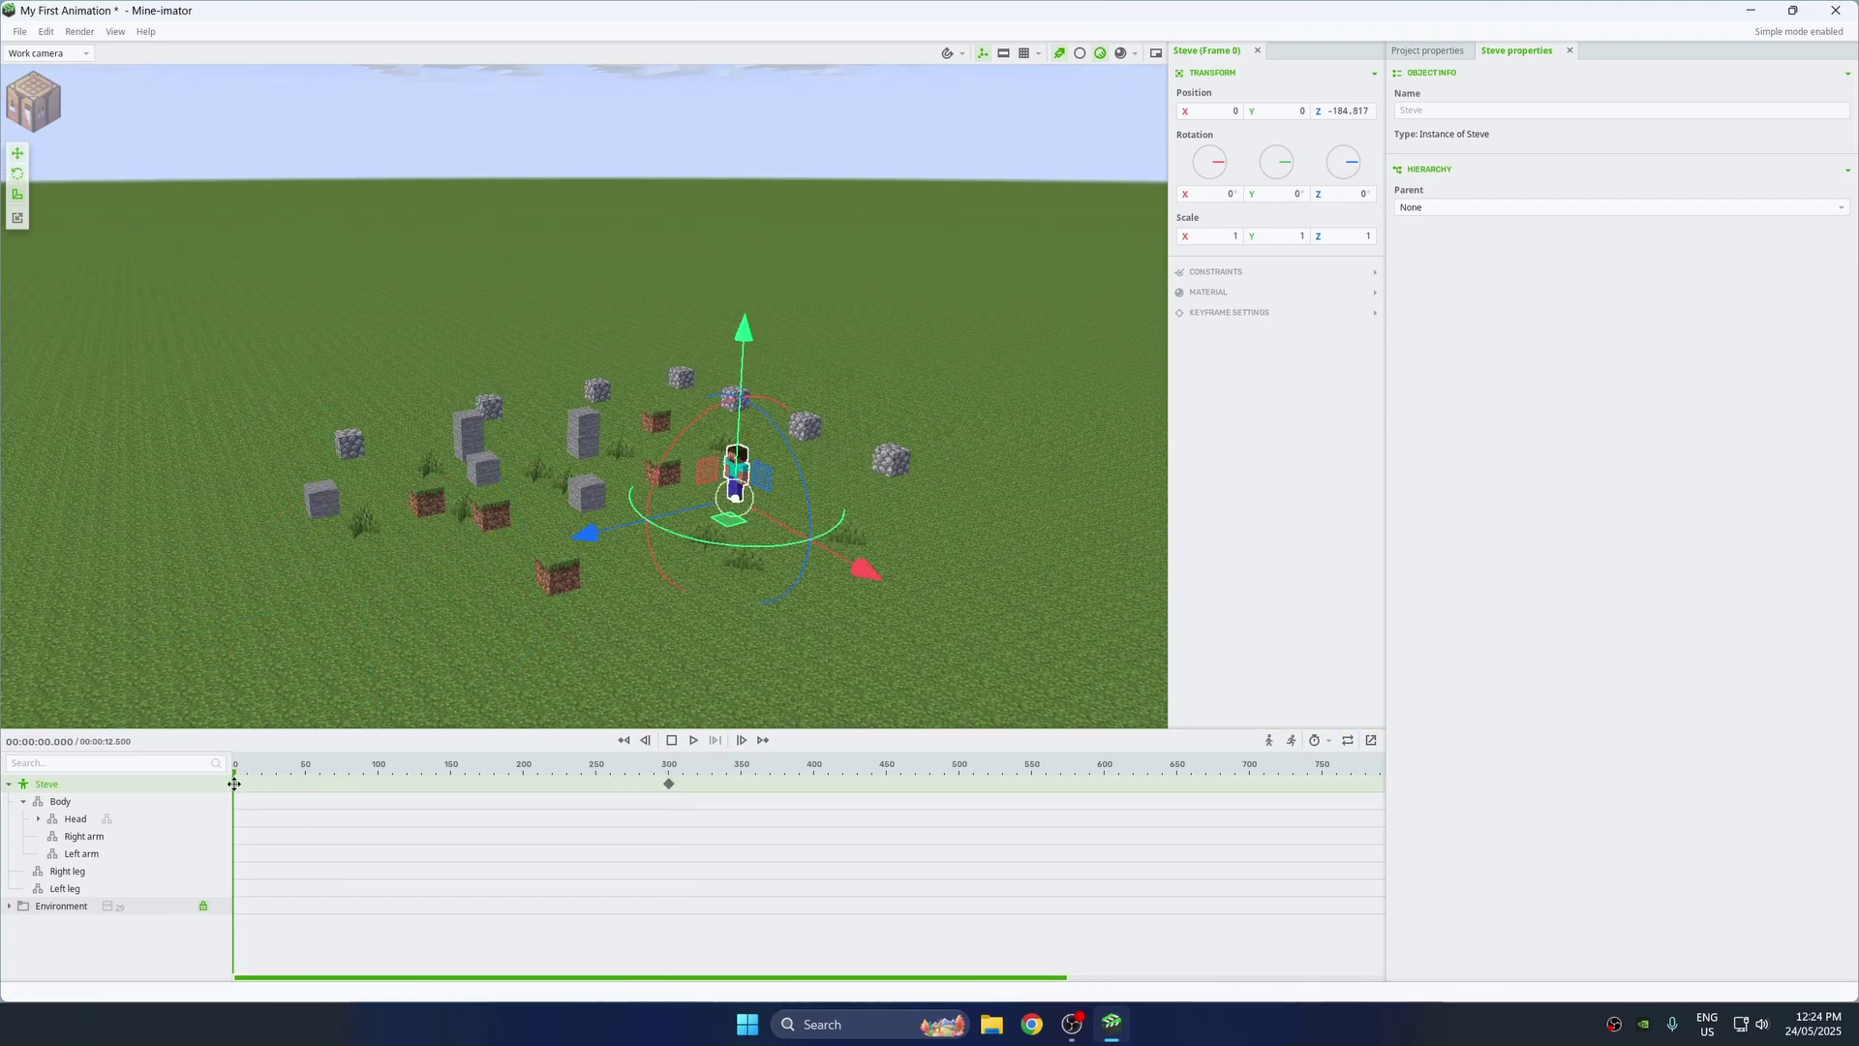
drag(583, 535, 677, 533)
click(522, 612)
Step: Play the lengthened movement from the first frame to check Steve's speed
drag(249, 765, 224, 765)
key(space)
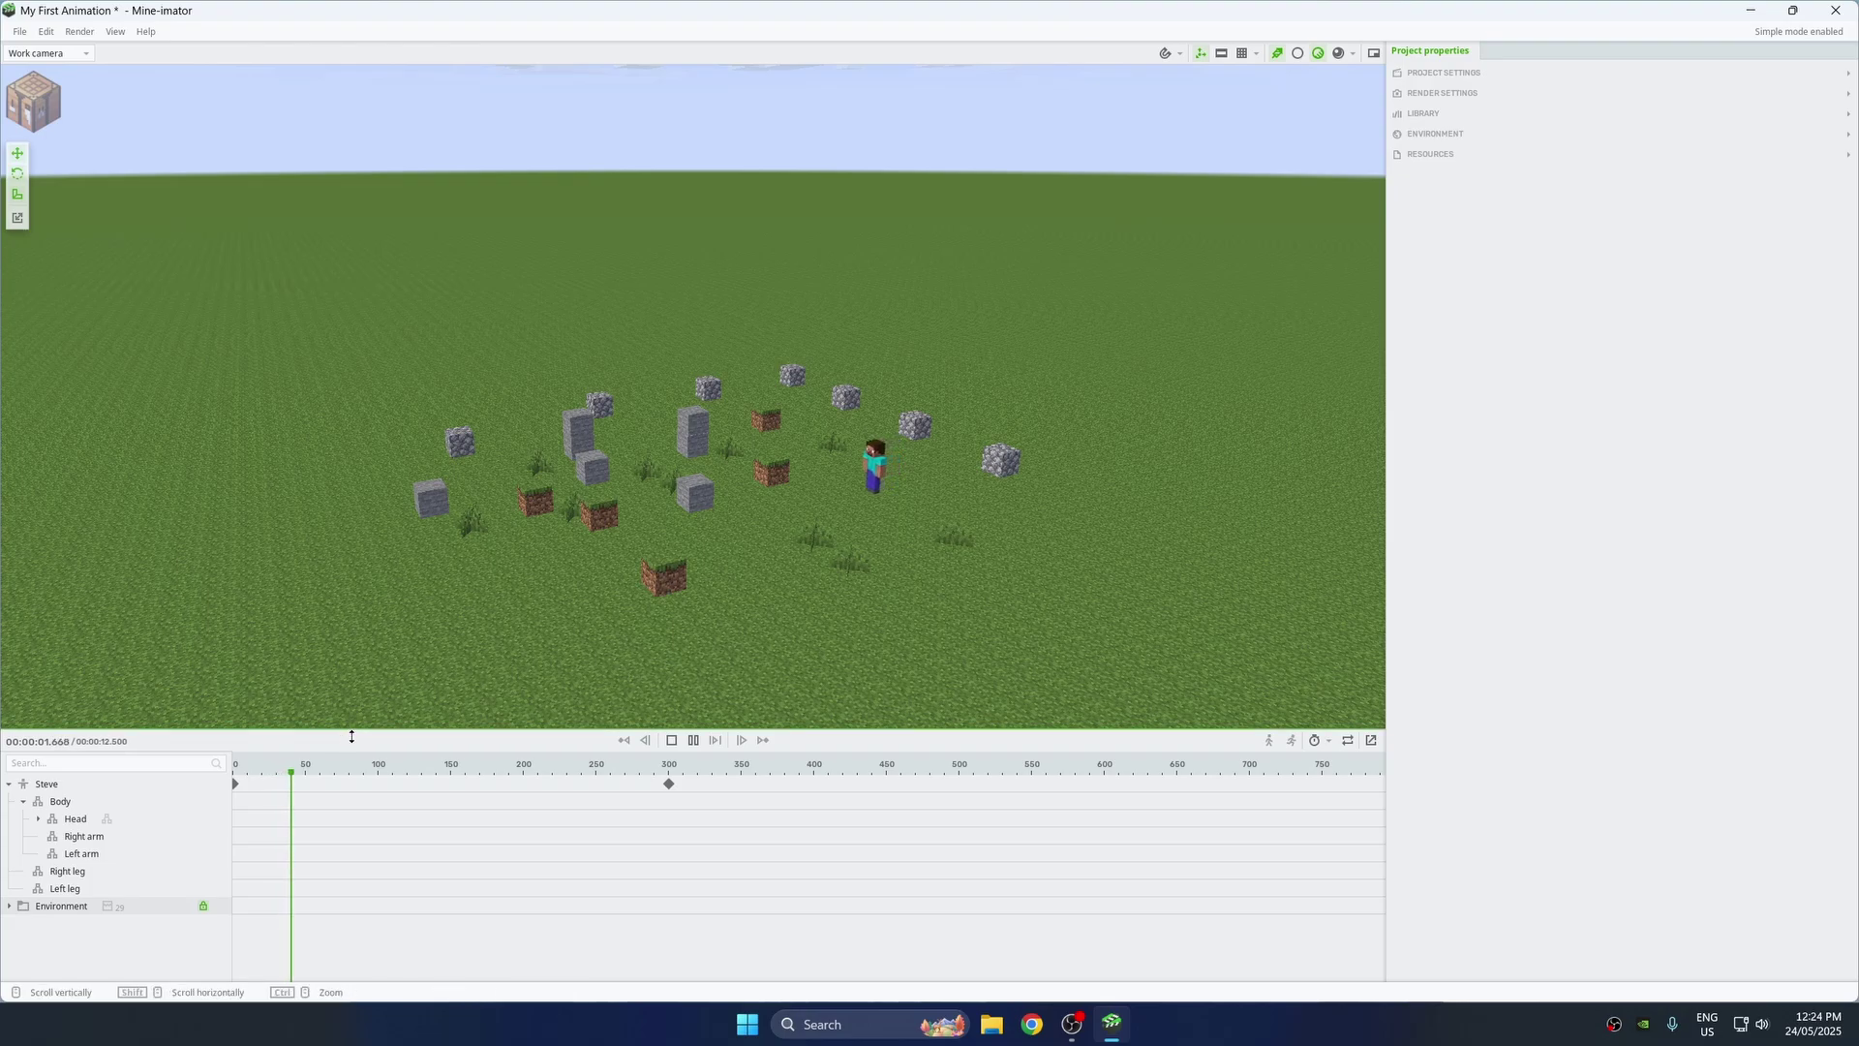
key(space)
Step: Return to Steve's first keyframe and play the animation again while viewing the scene from a lower, closer angle
click(235, 785)
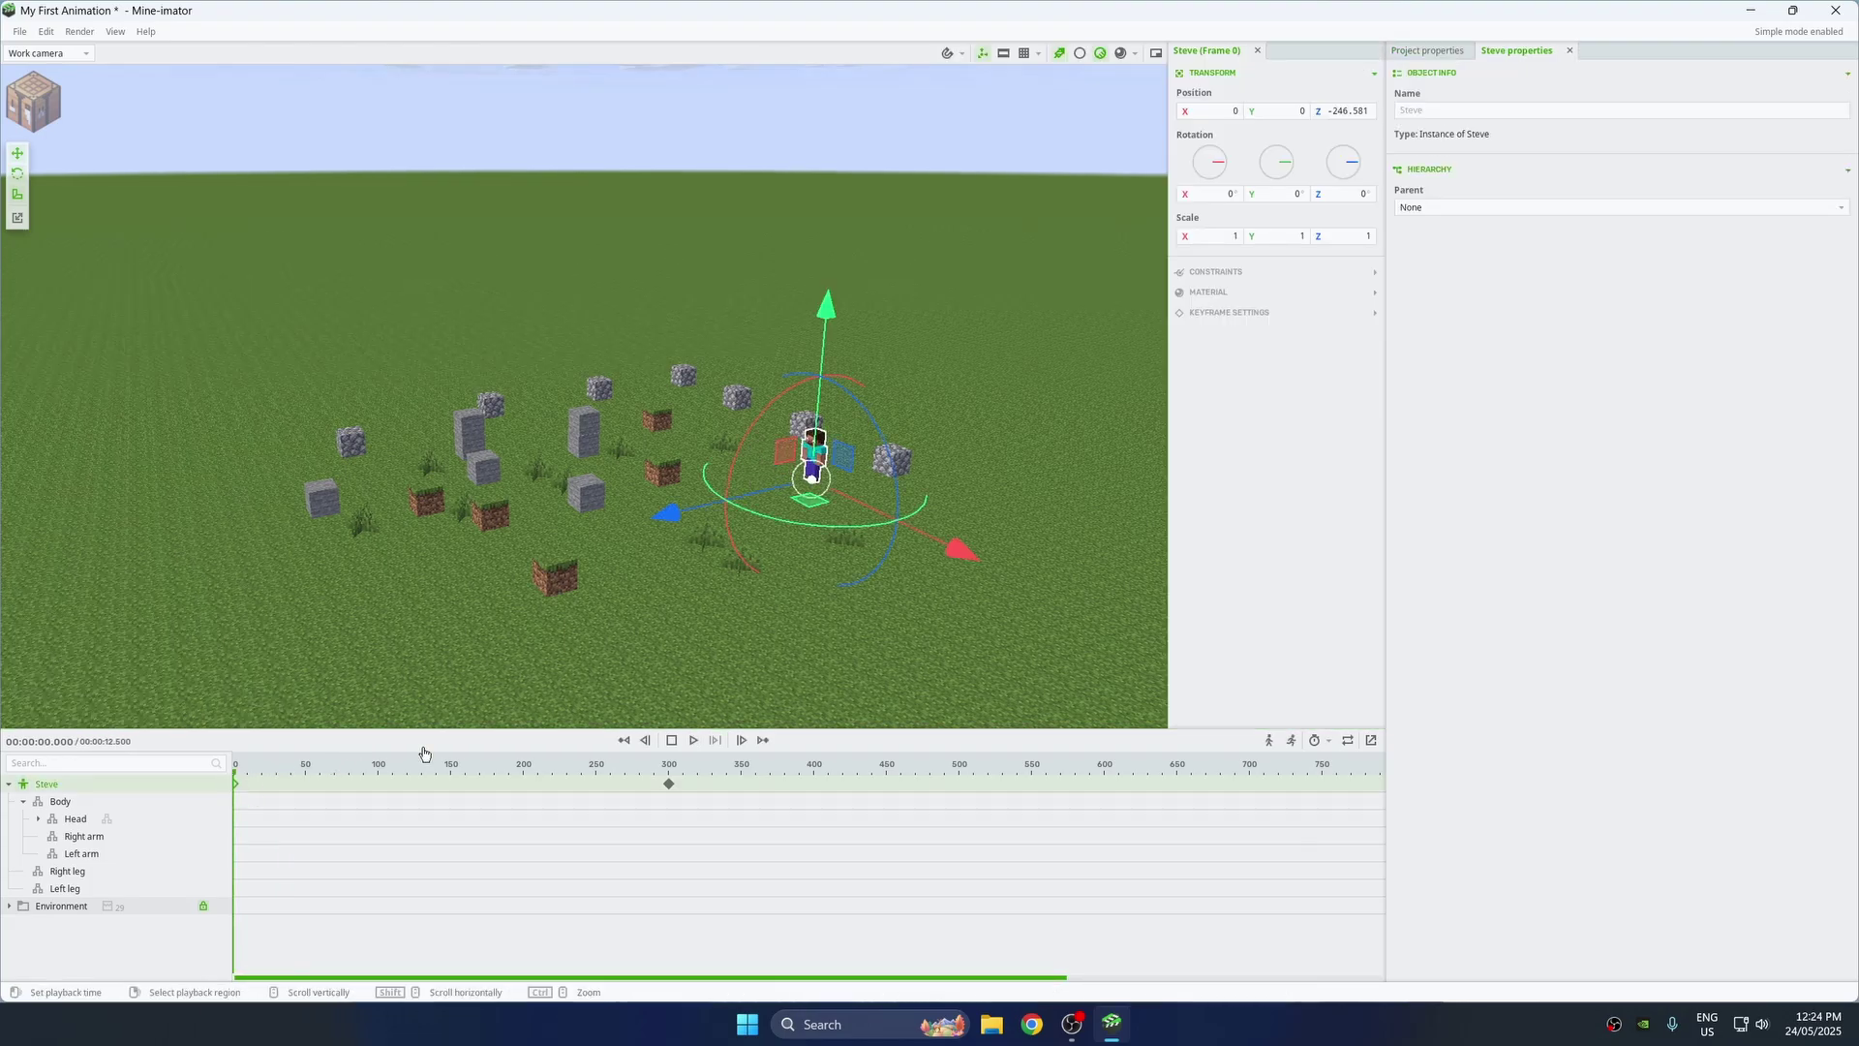
click(1232, 313)
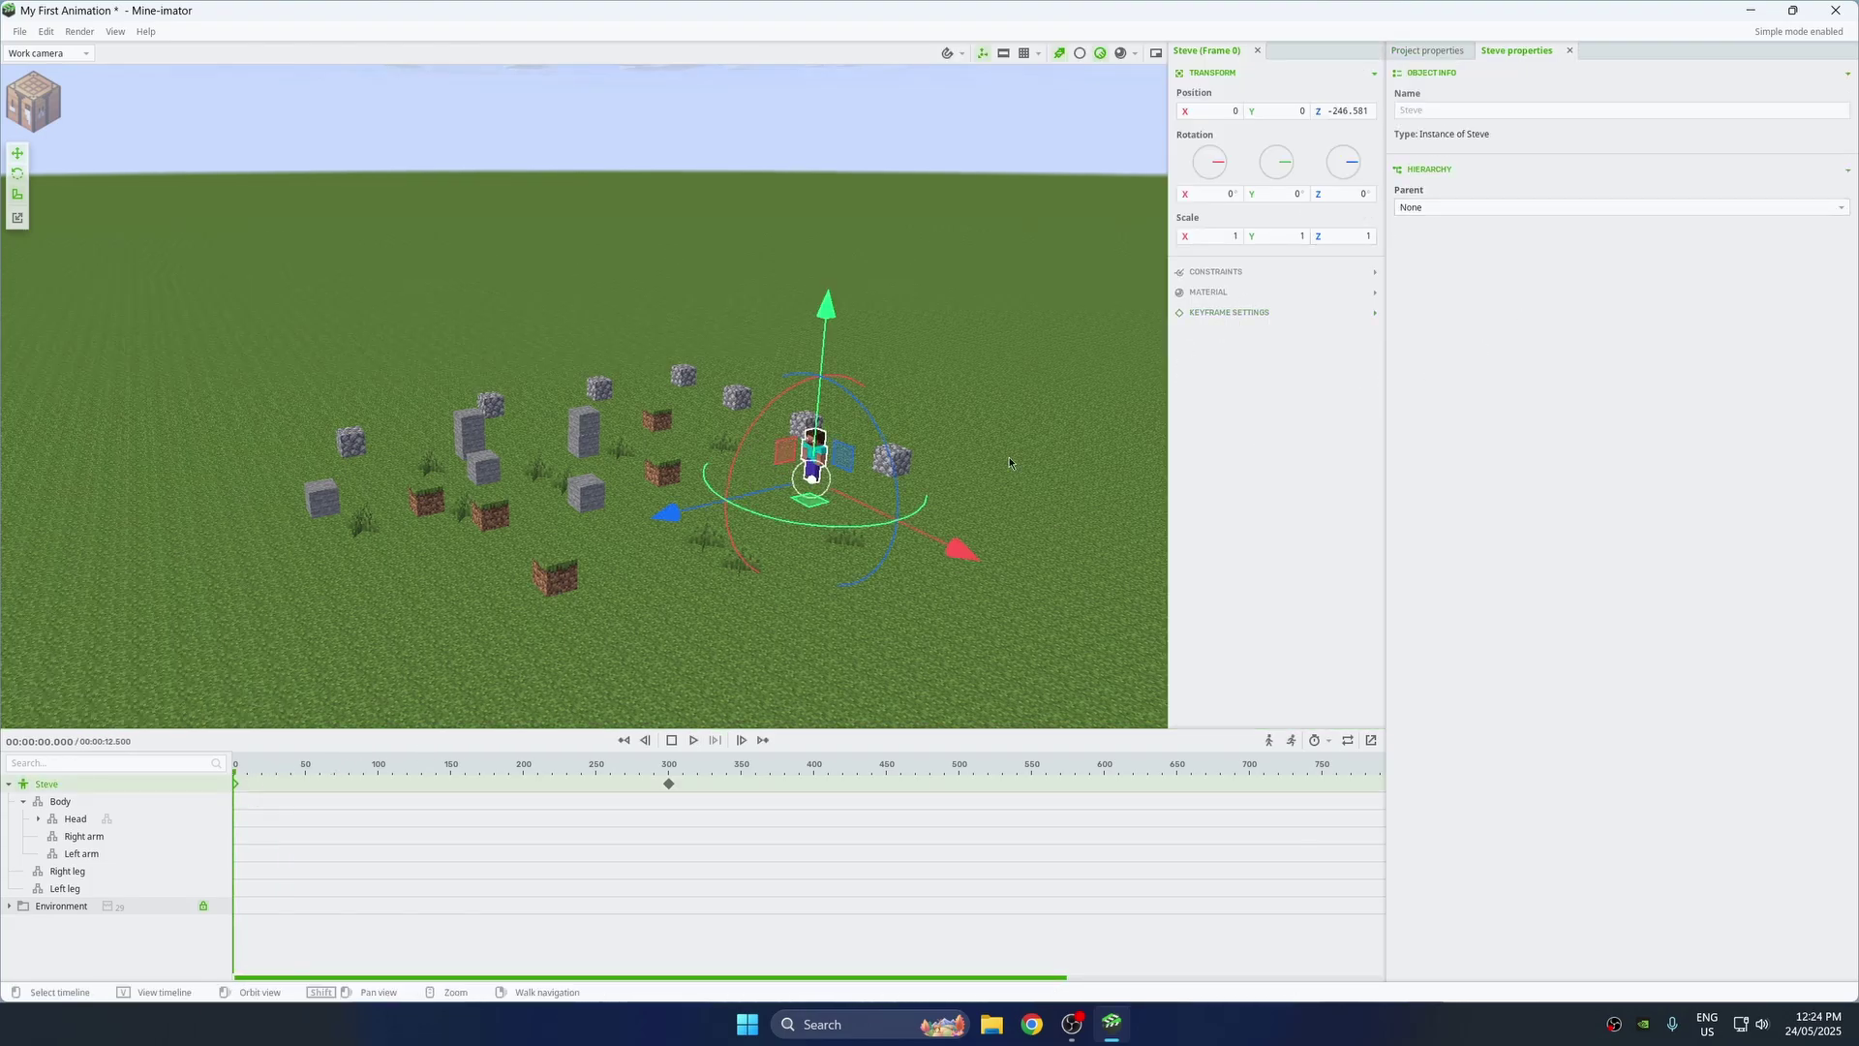
key(space)
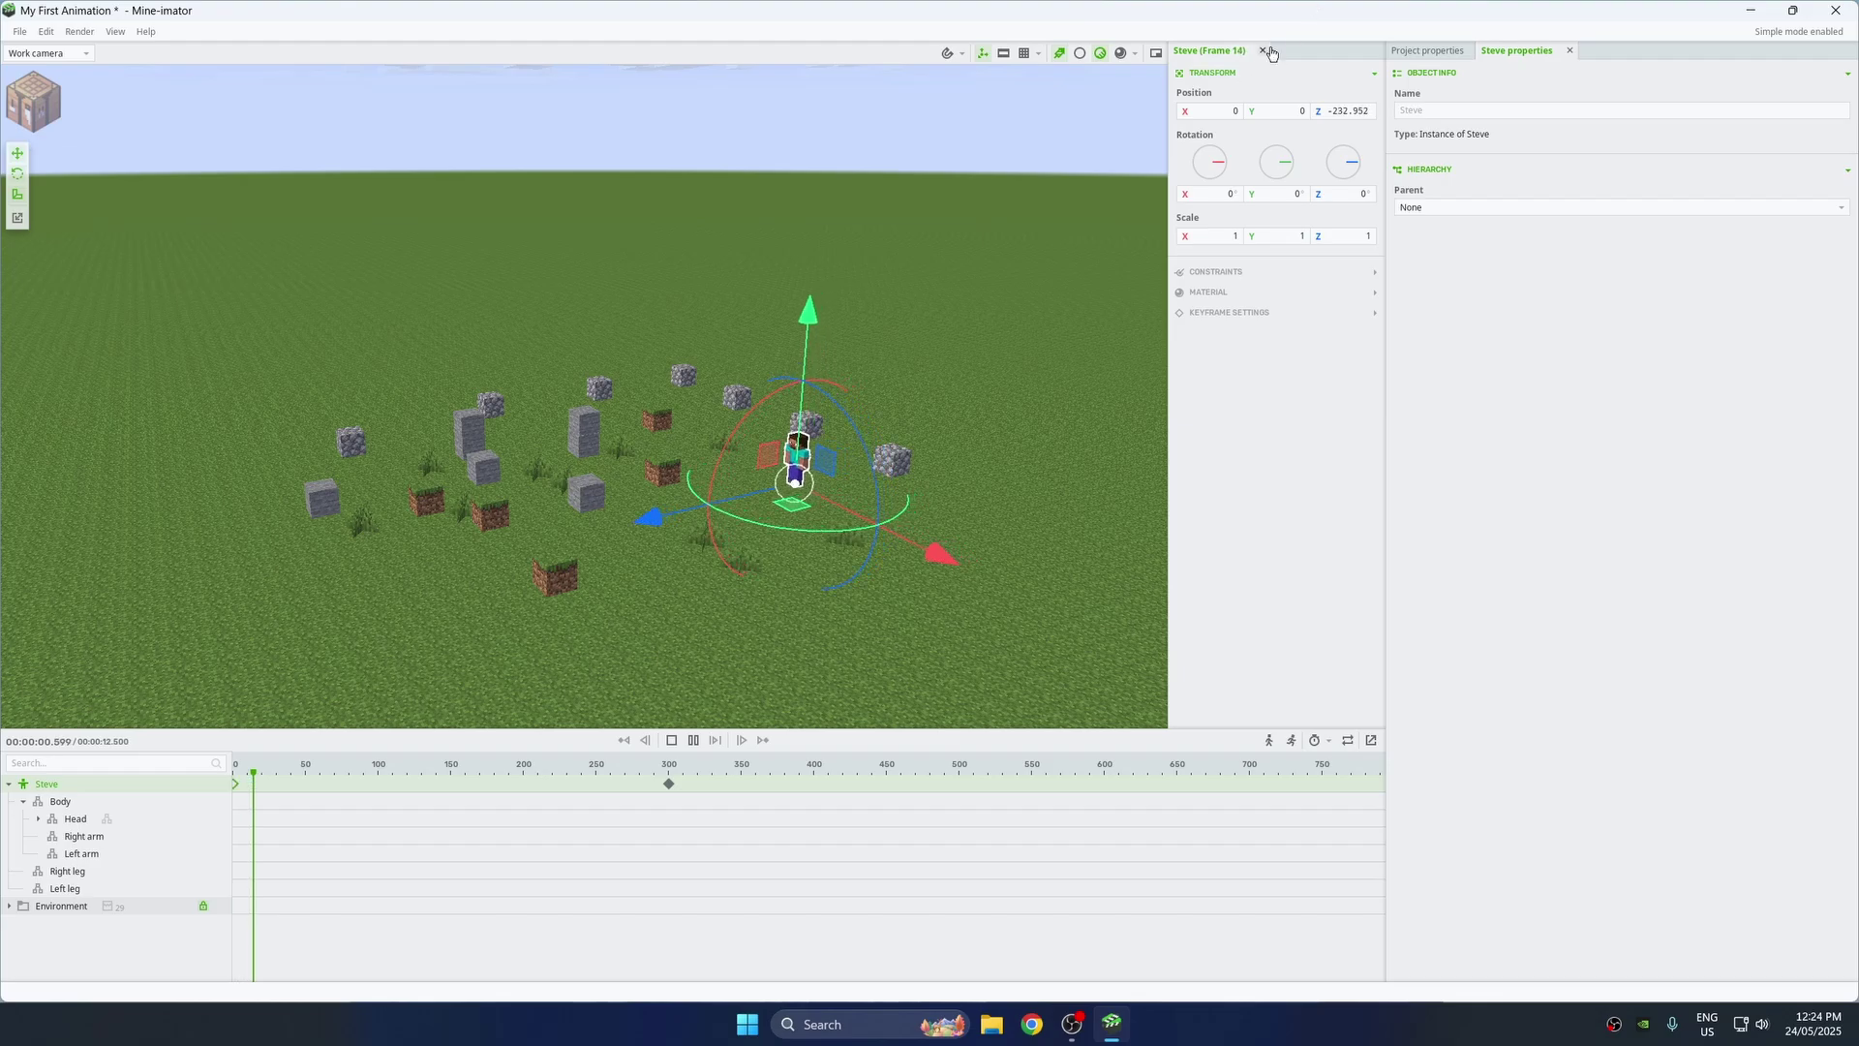
click(920, 319)
drag(921, 318, 954, 349)
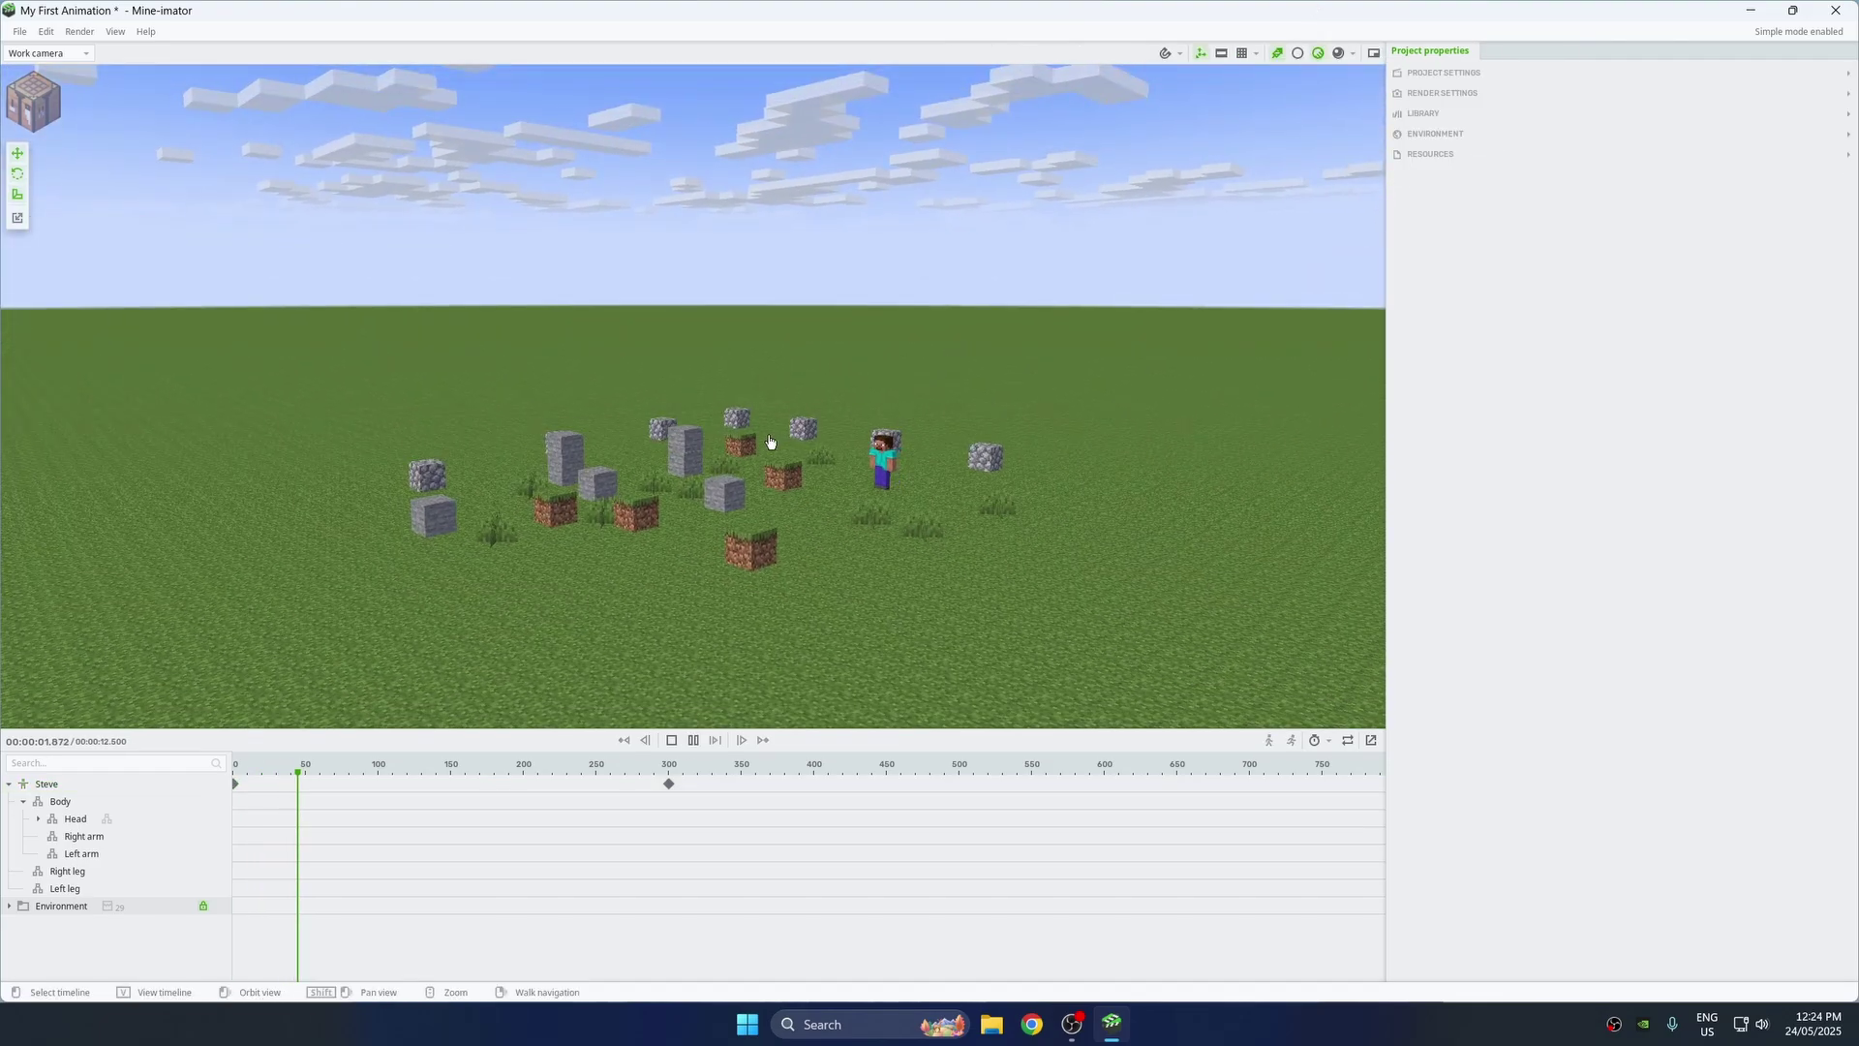
drag(921, 479, 929, 525)
scroll(935, 502, up, 3)
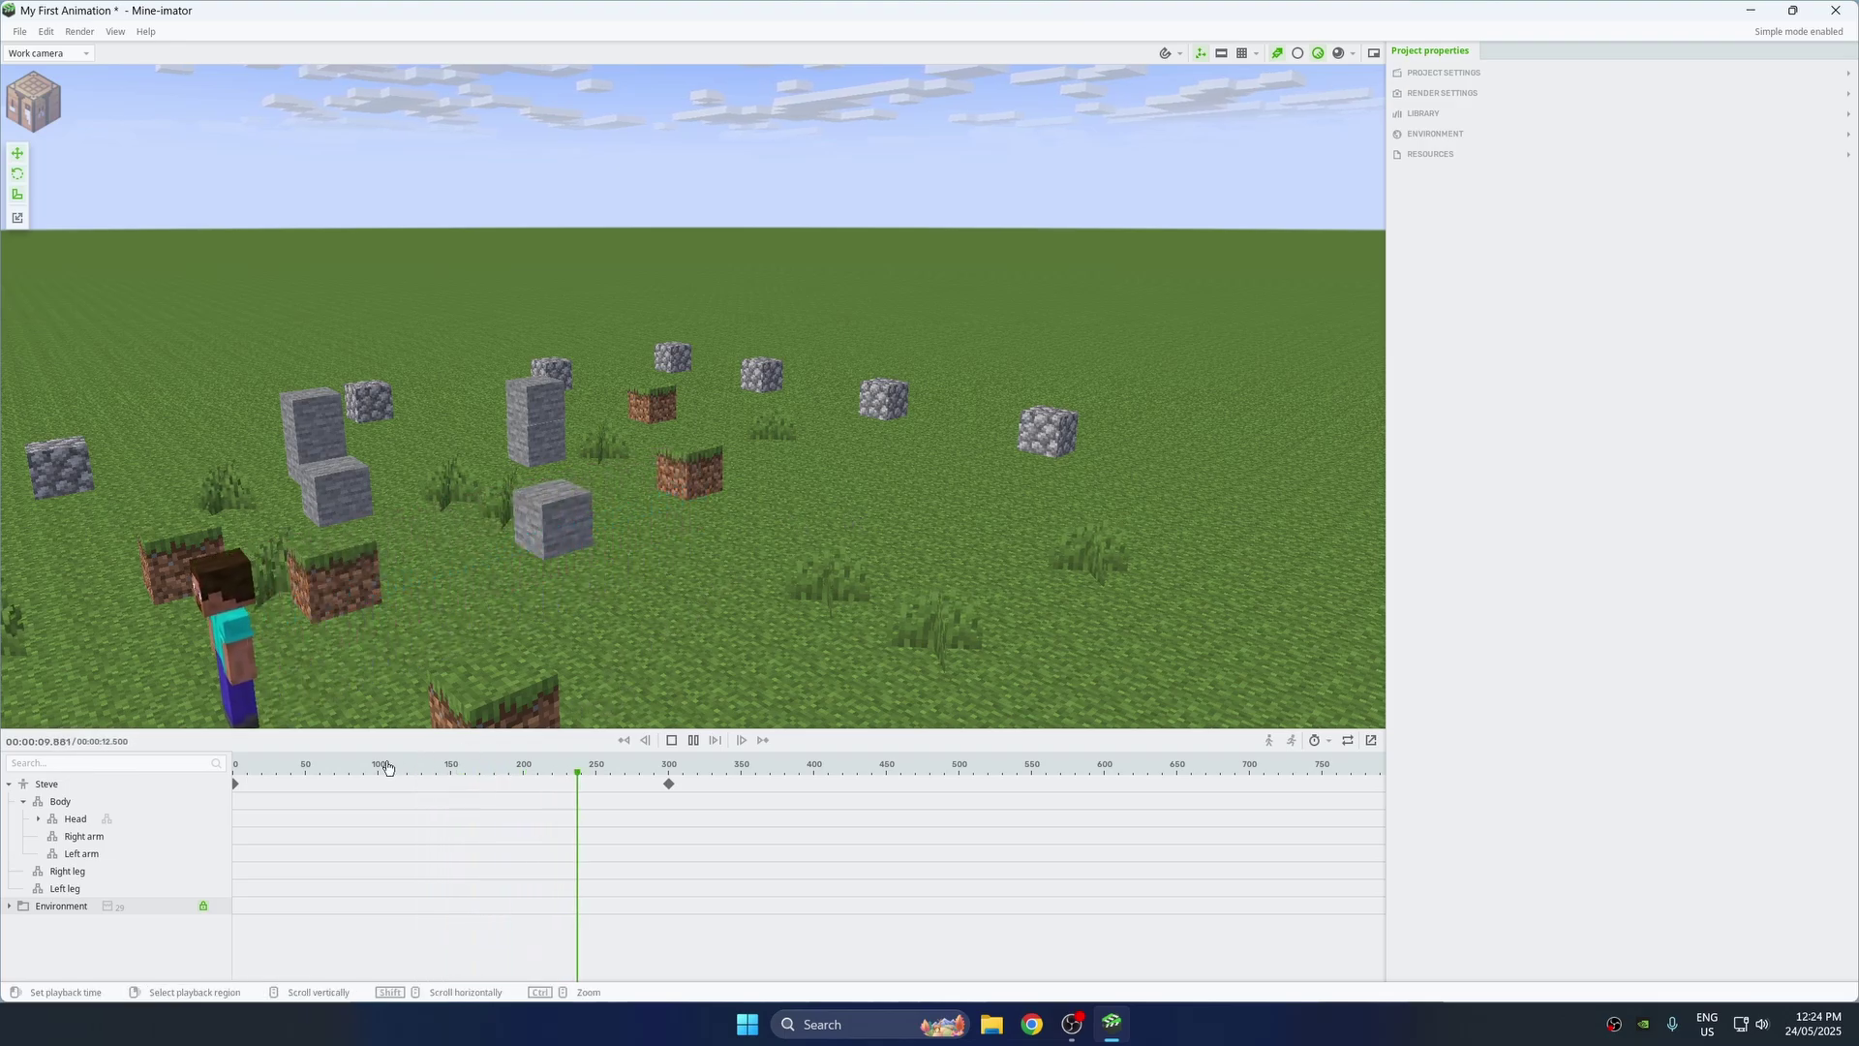
key(space)
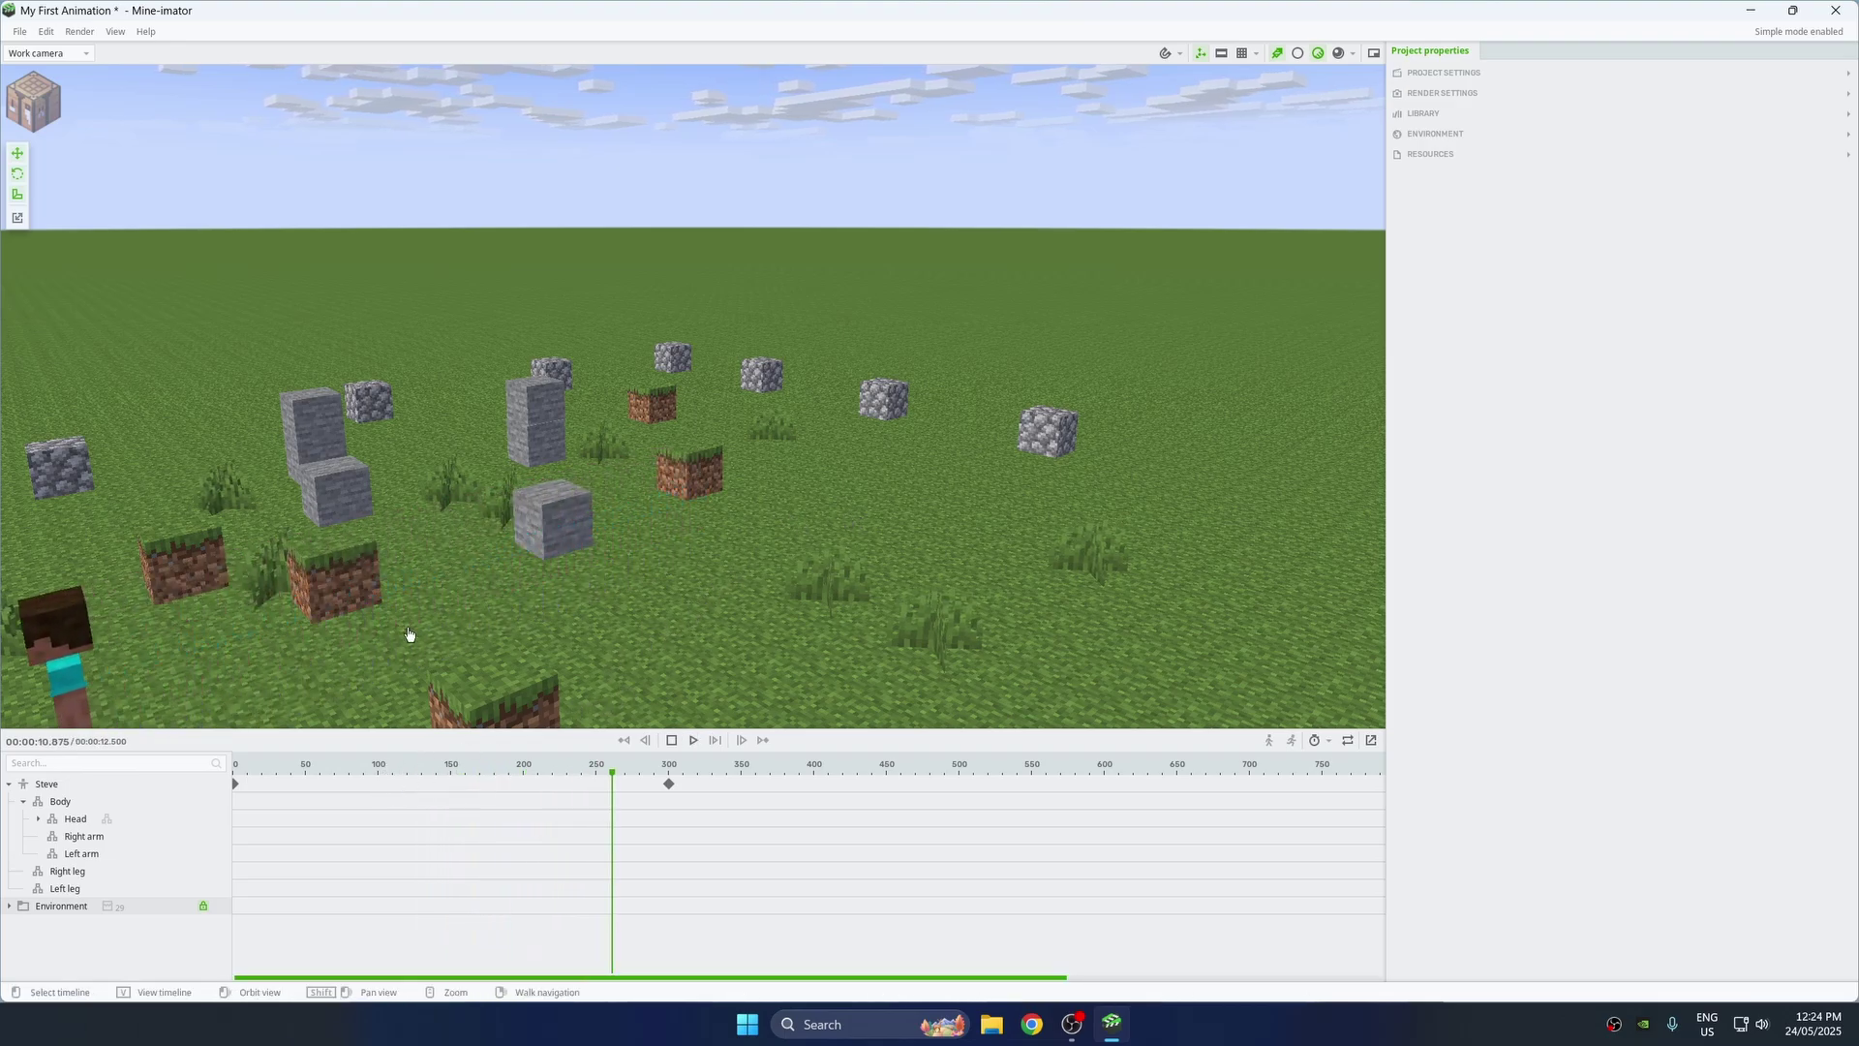
Step: Create a walk cycle for Steve starting from his keyframe at frame 0
click(237, 786)
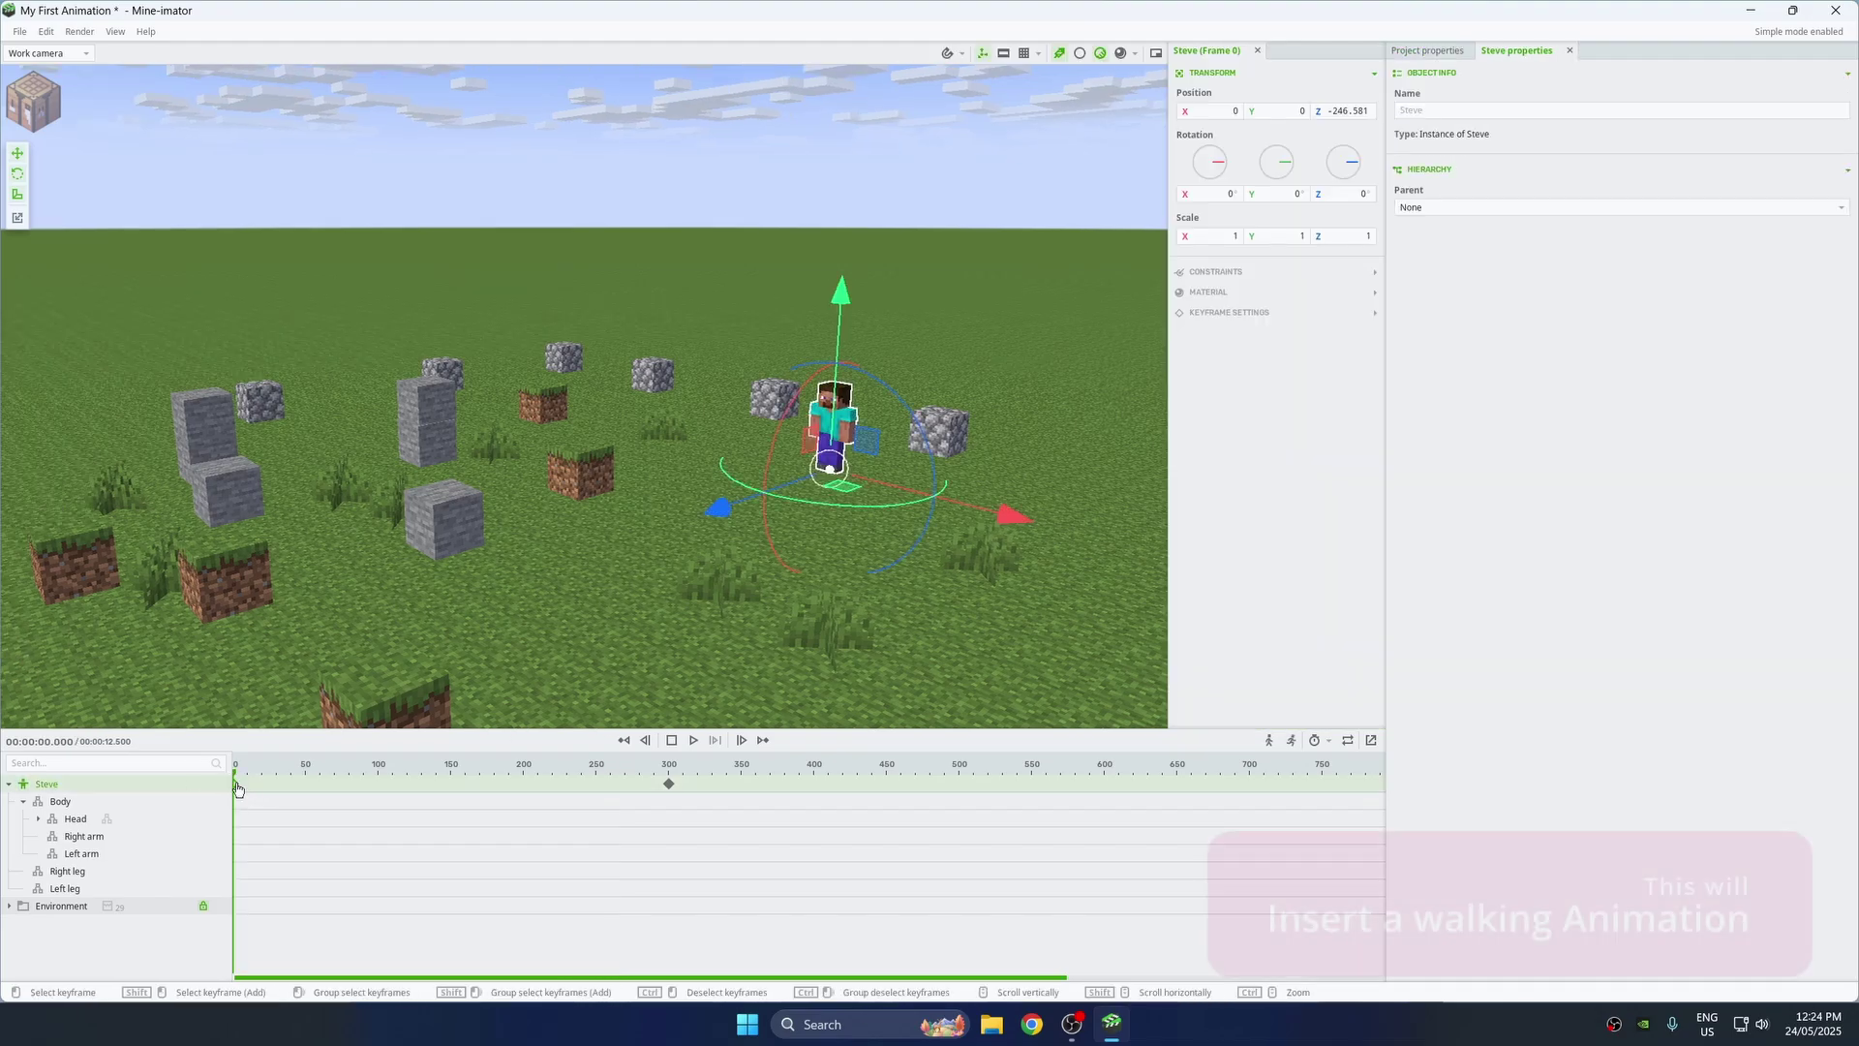
click(1269, 743)
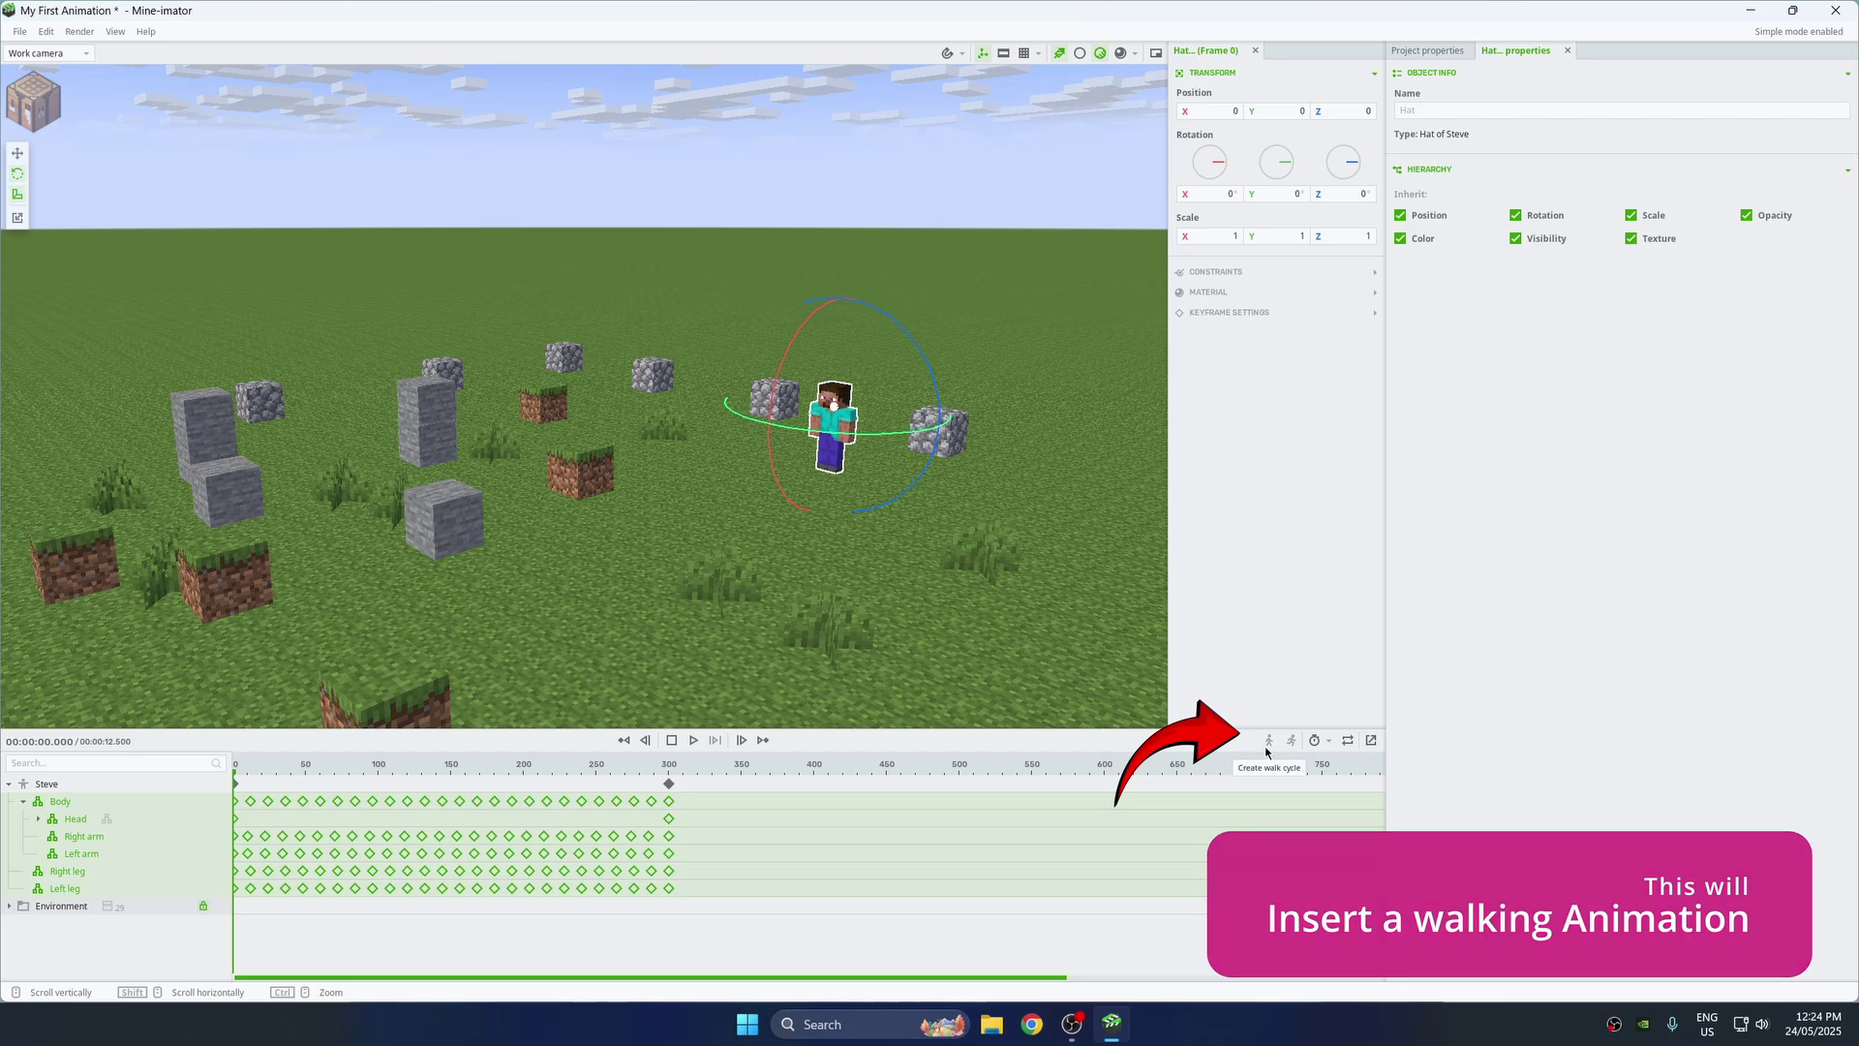
click(785, 582)
Step: Play Steve's walking animation past frame 300 and watch his limb movement from several angles
drag(785, 581, 769, 589)
key(space)
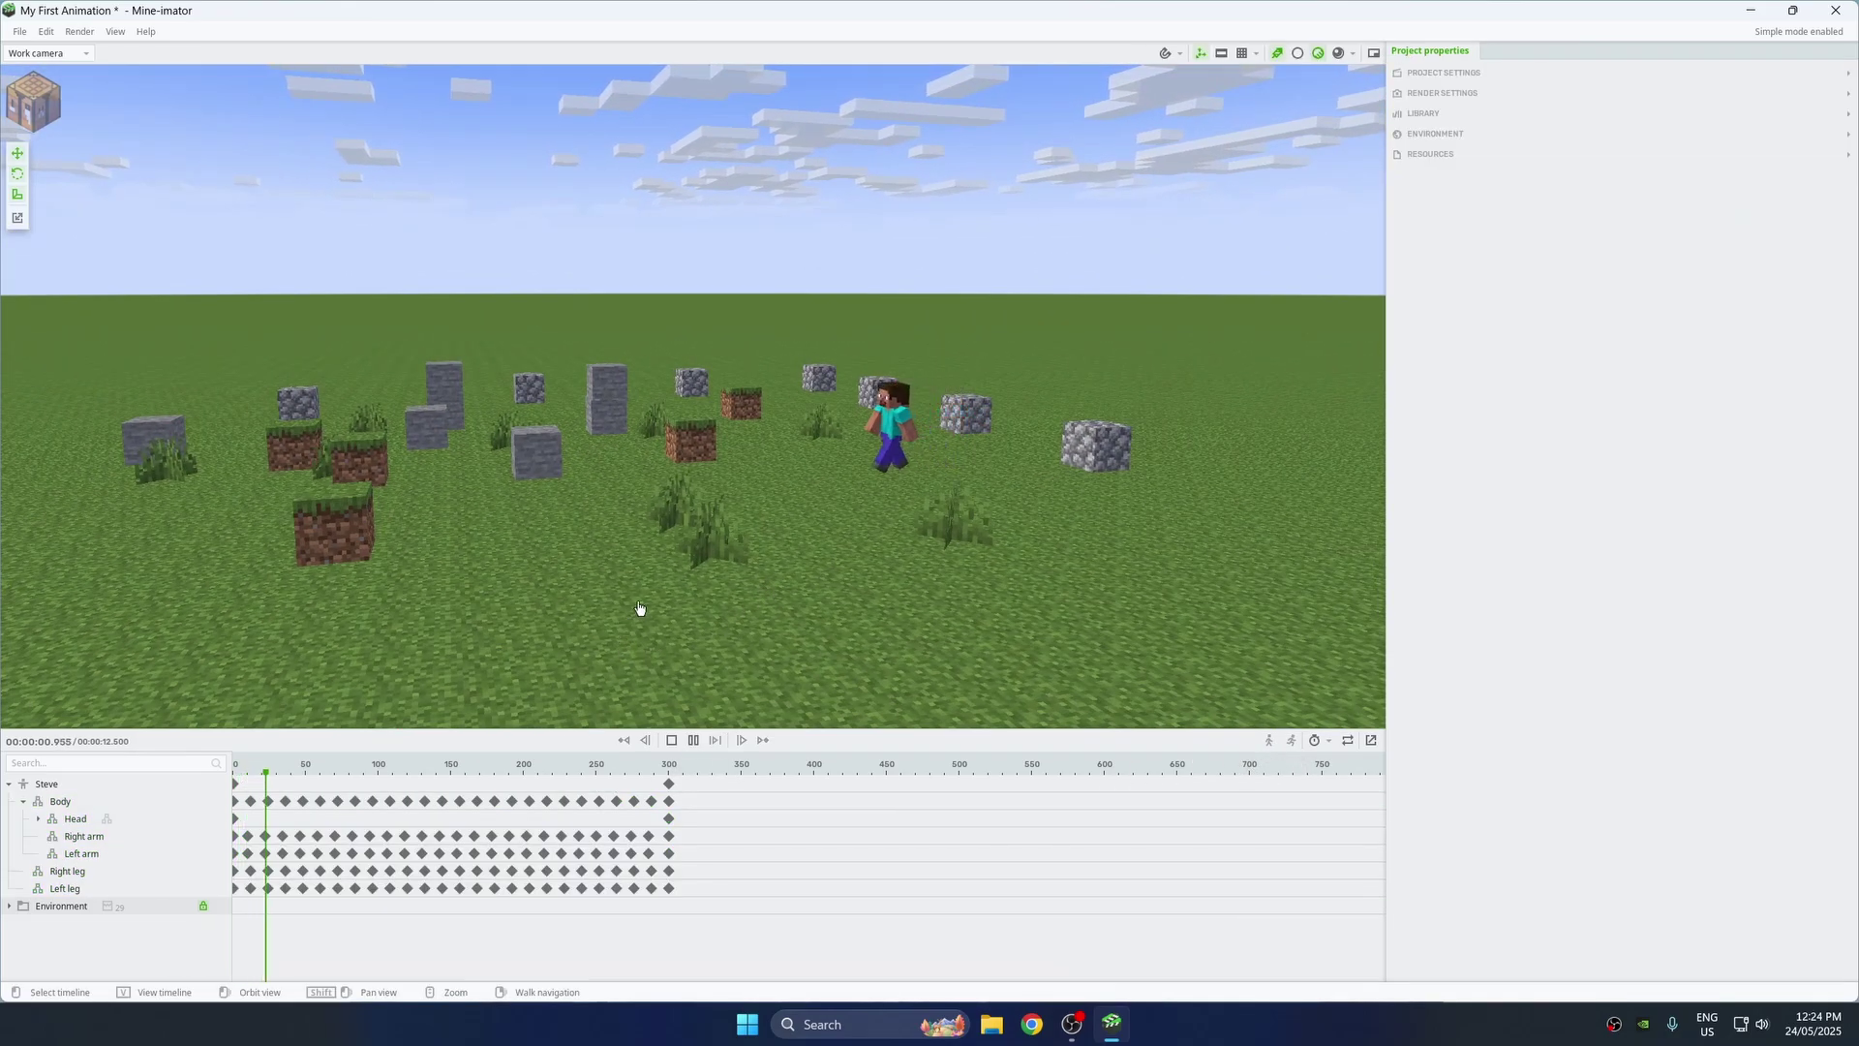
scroll(639, 609, up, 3)
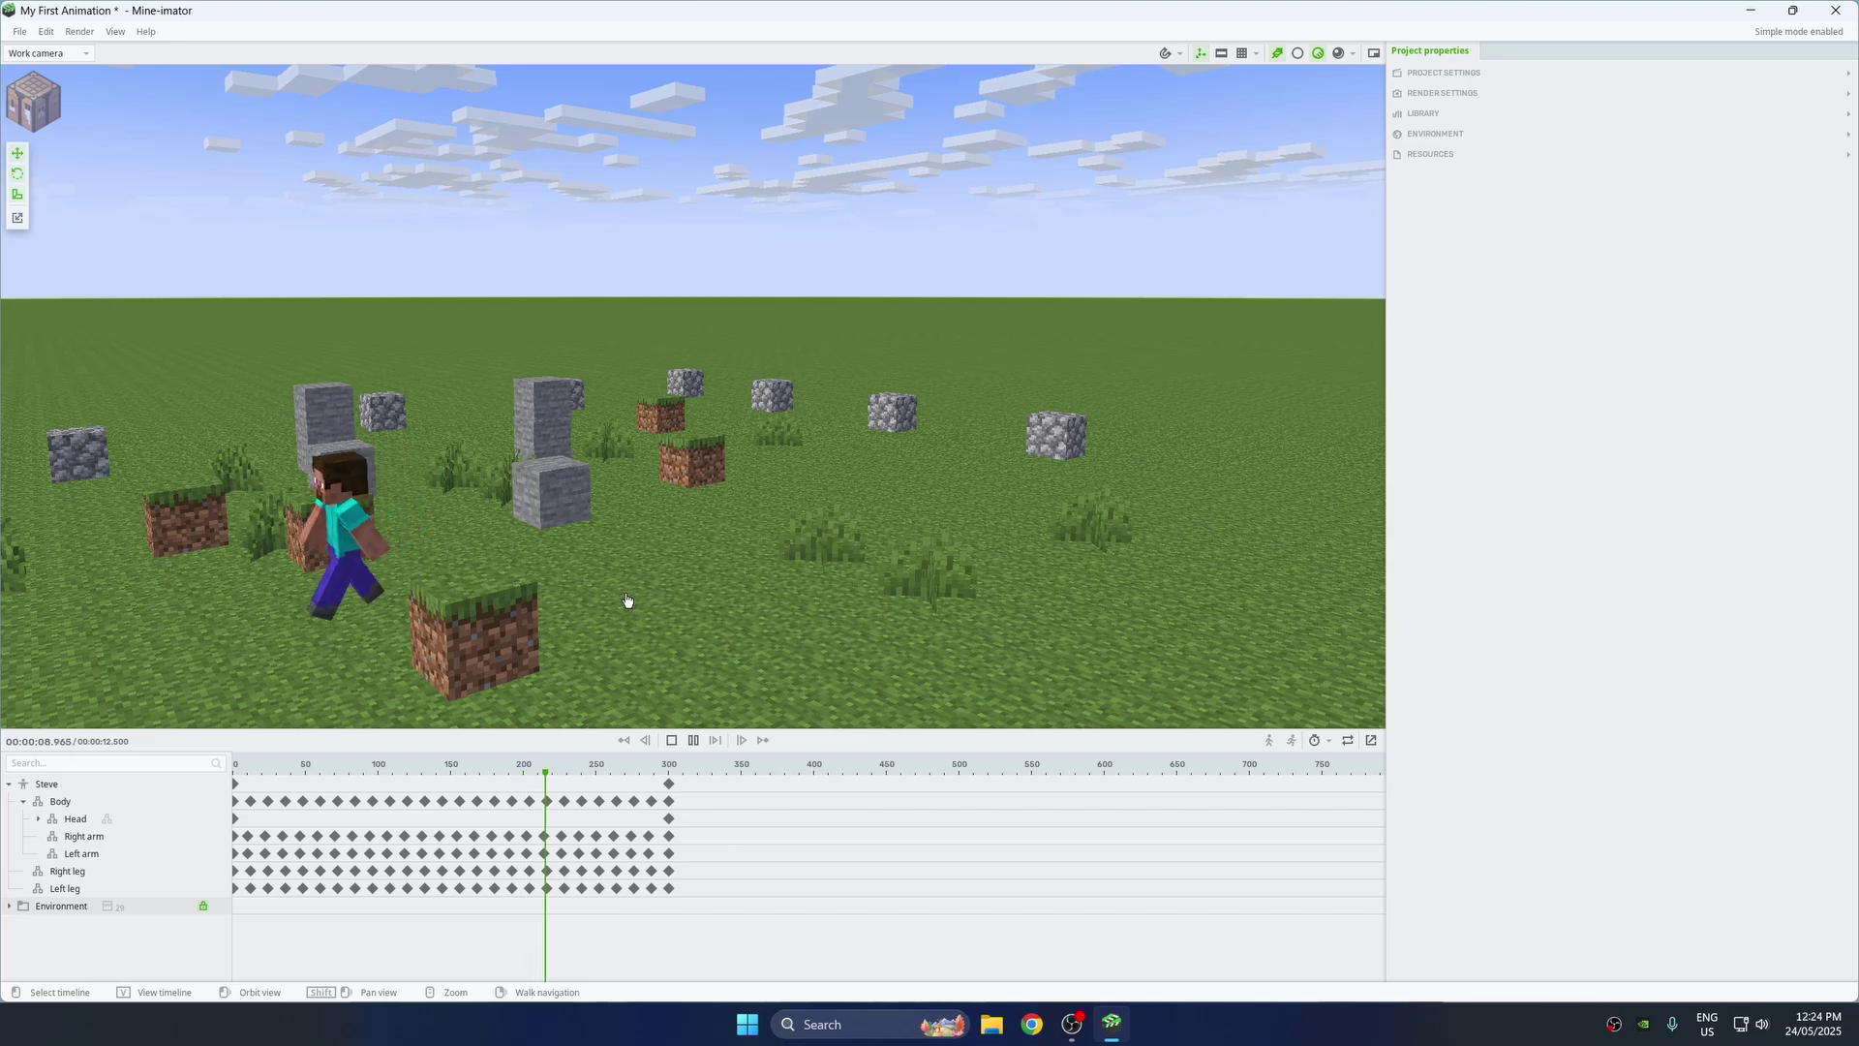
scroll(635, 601, down, 3)
drag(635, 601, 647, 598)
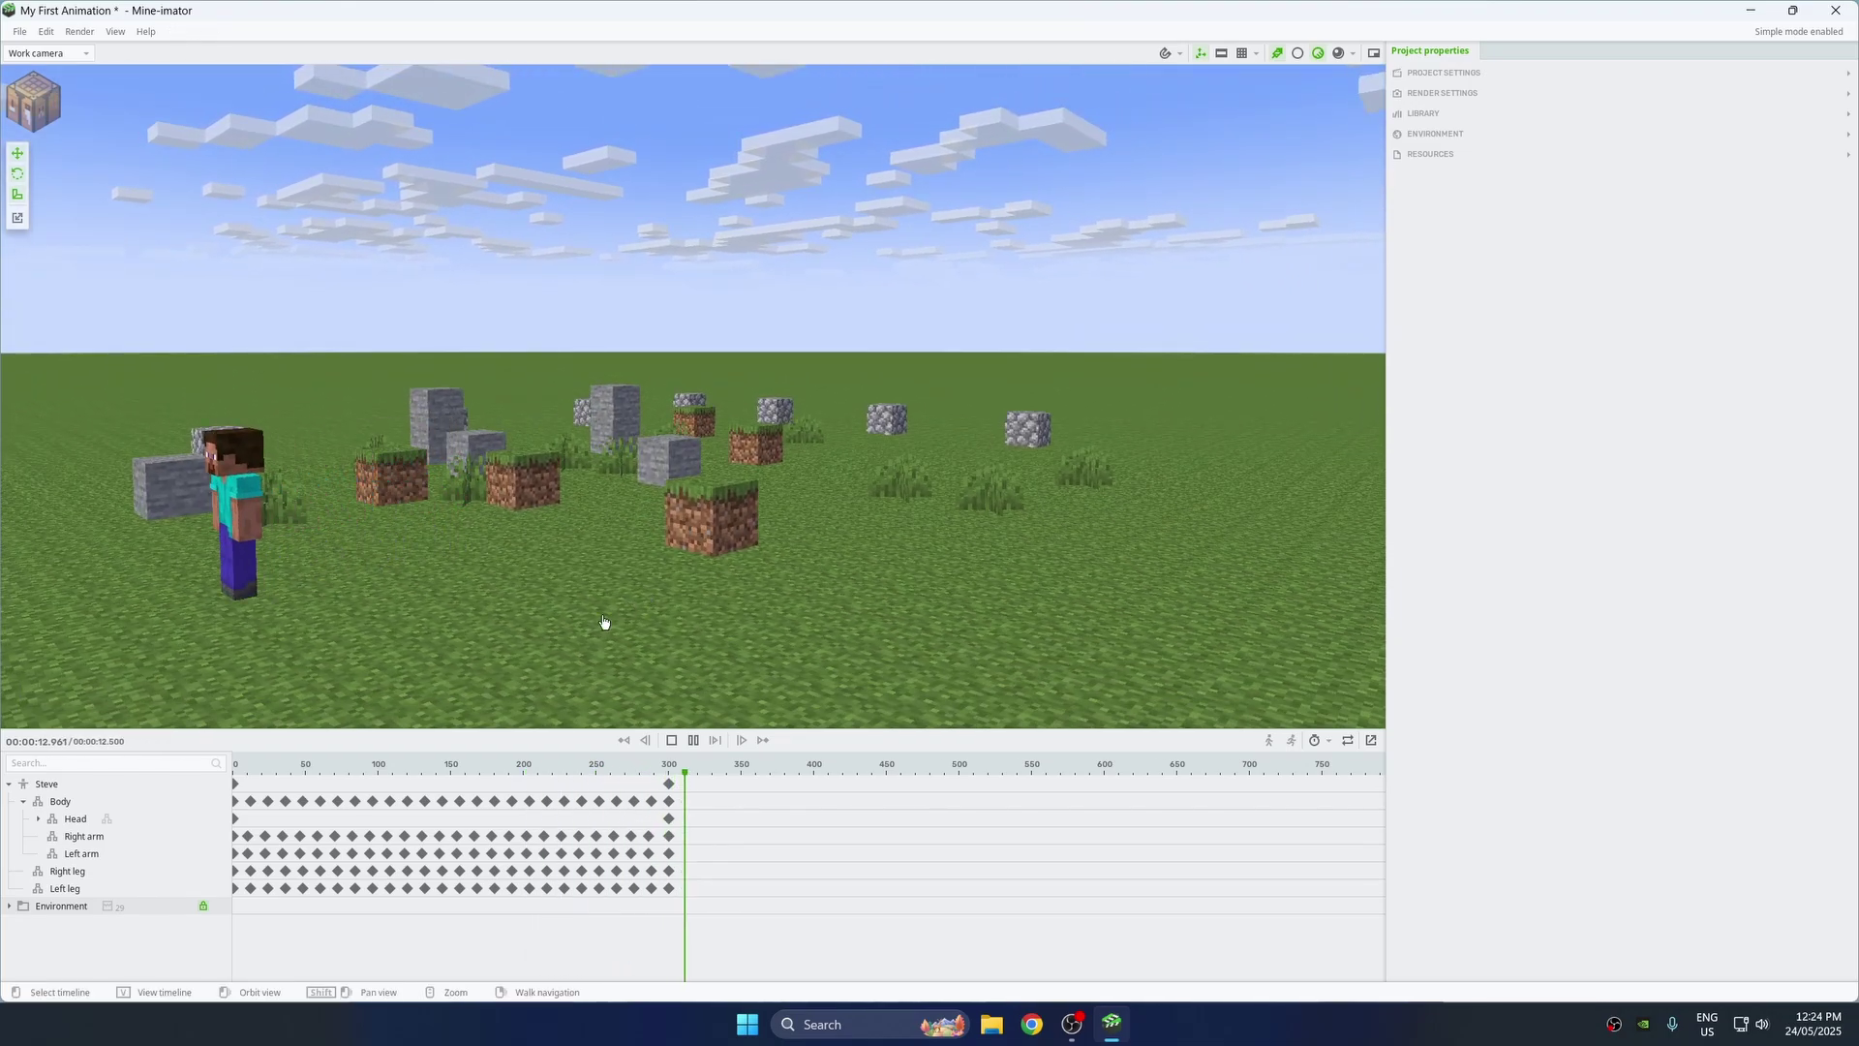
key(space)
Step: Collapse Steve's body parts in the timeline and add a camera to the scene
click(13, 786)
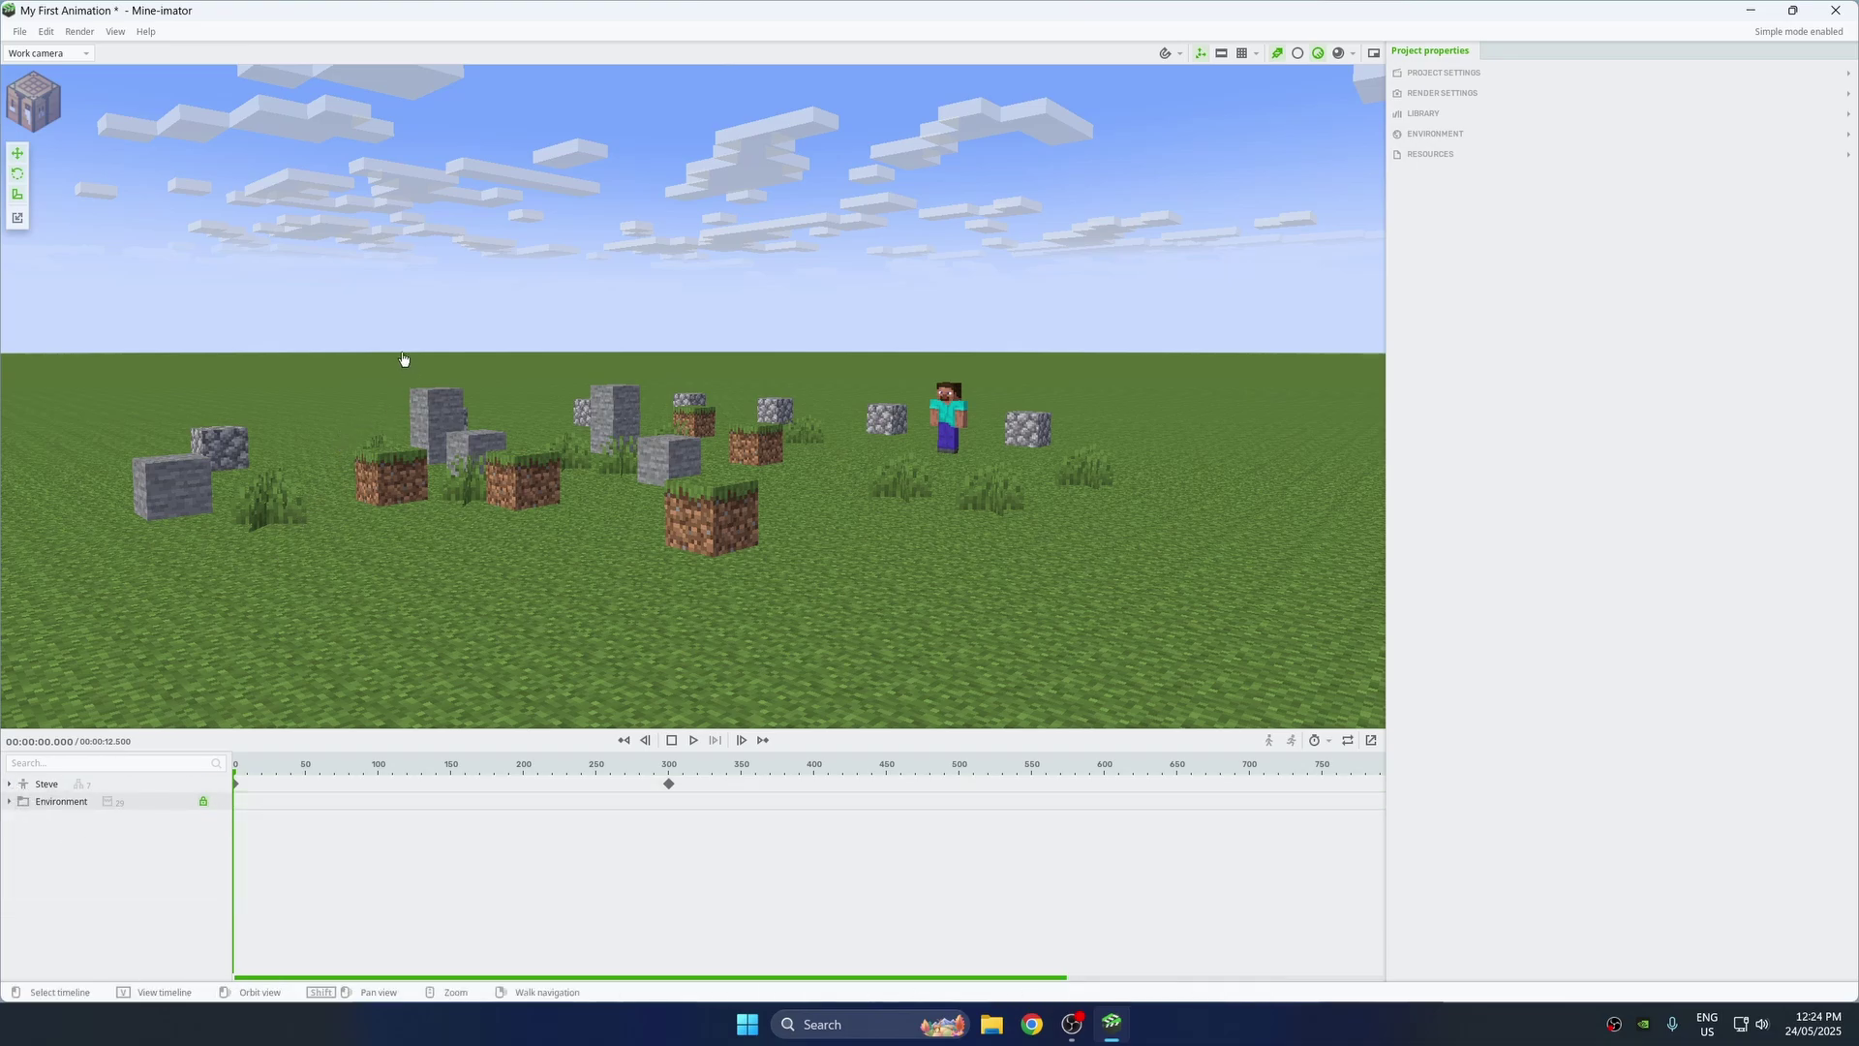
click(38, 116)
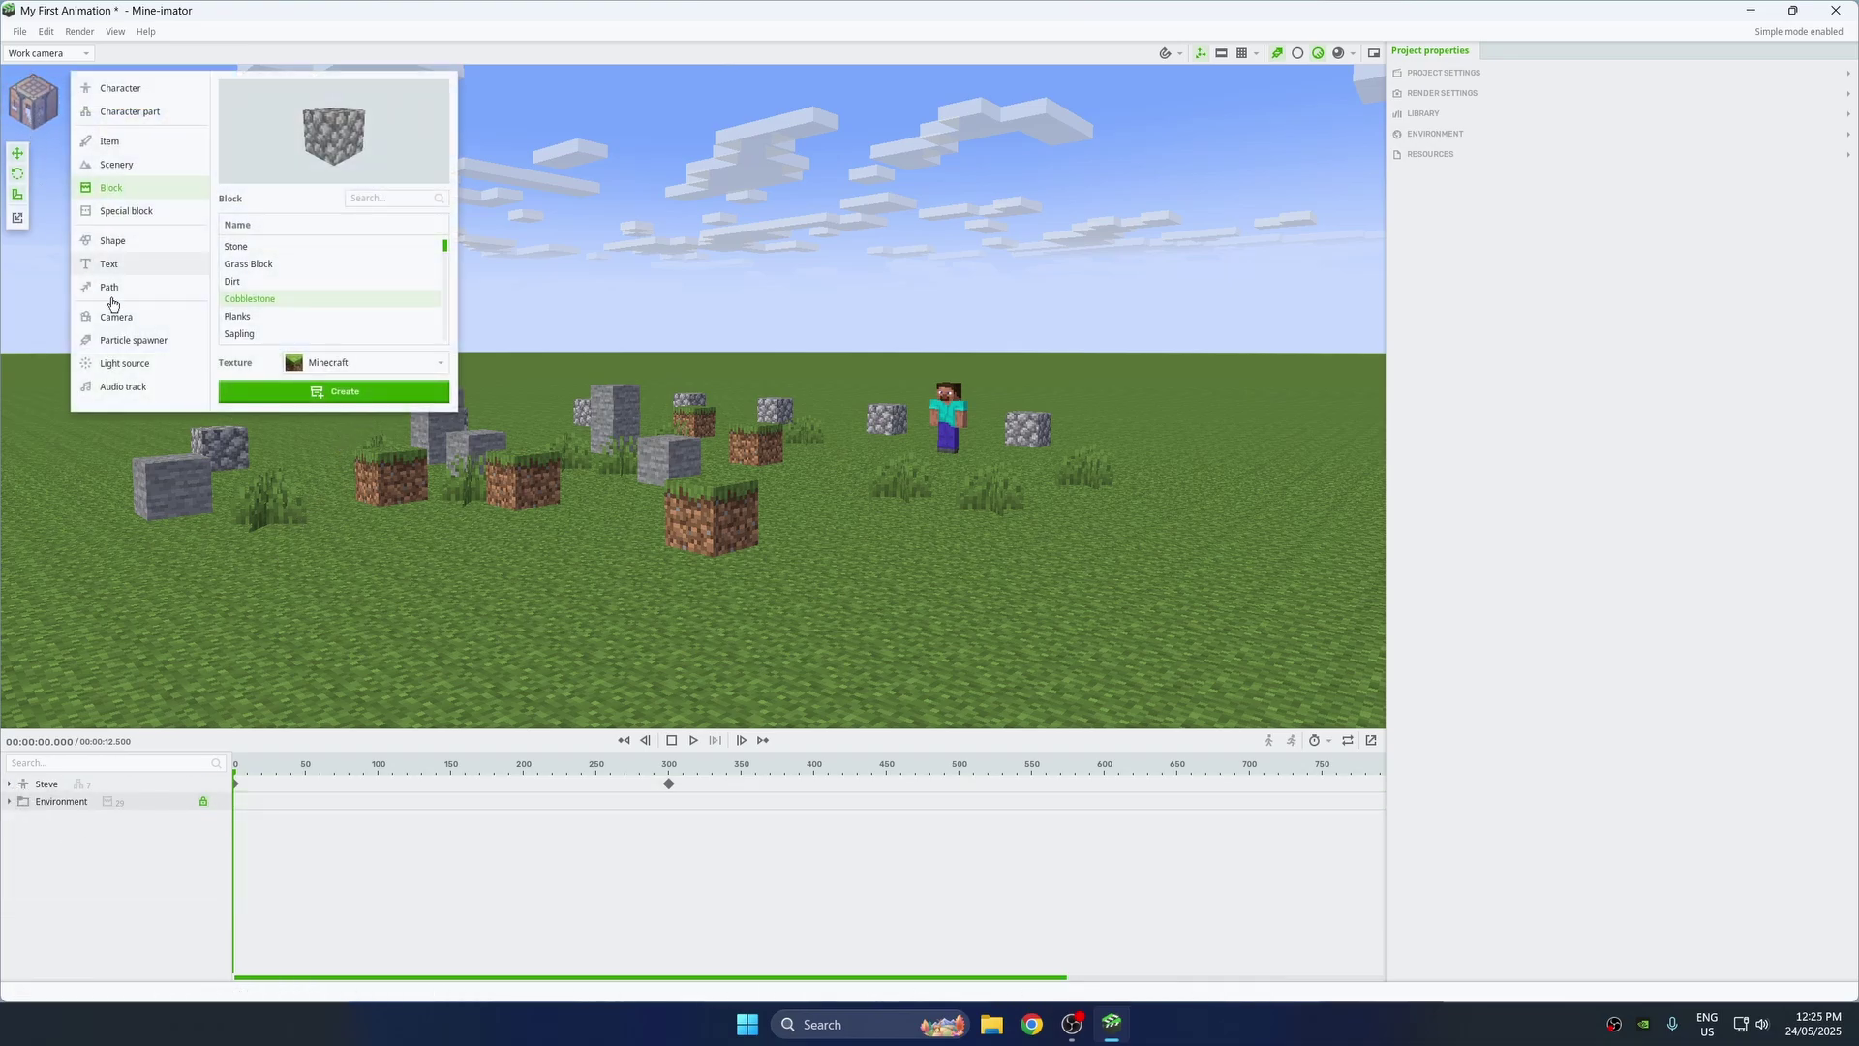
click(155, 322)
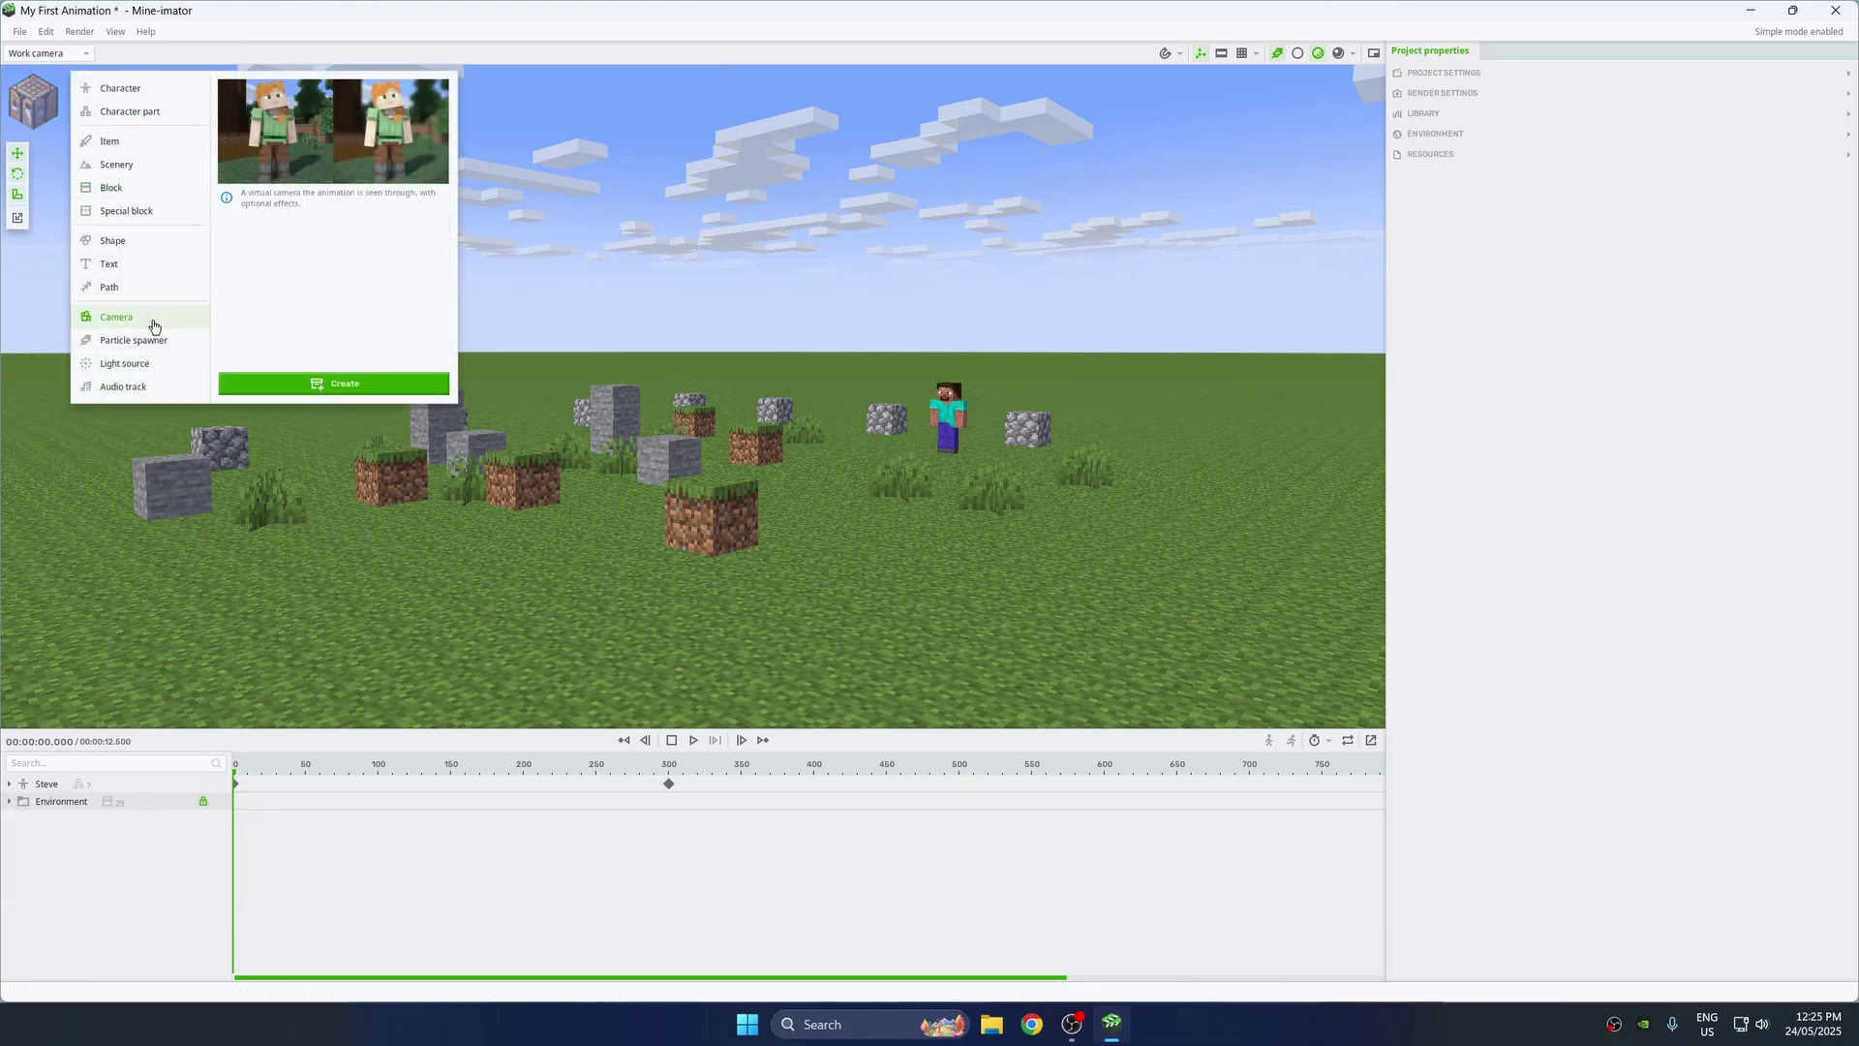
click(321, 386)
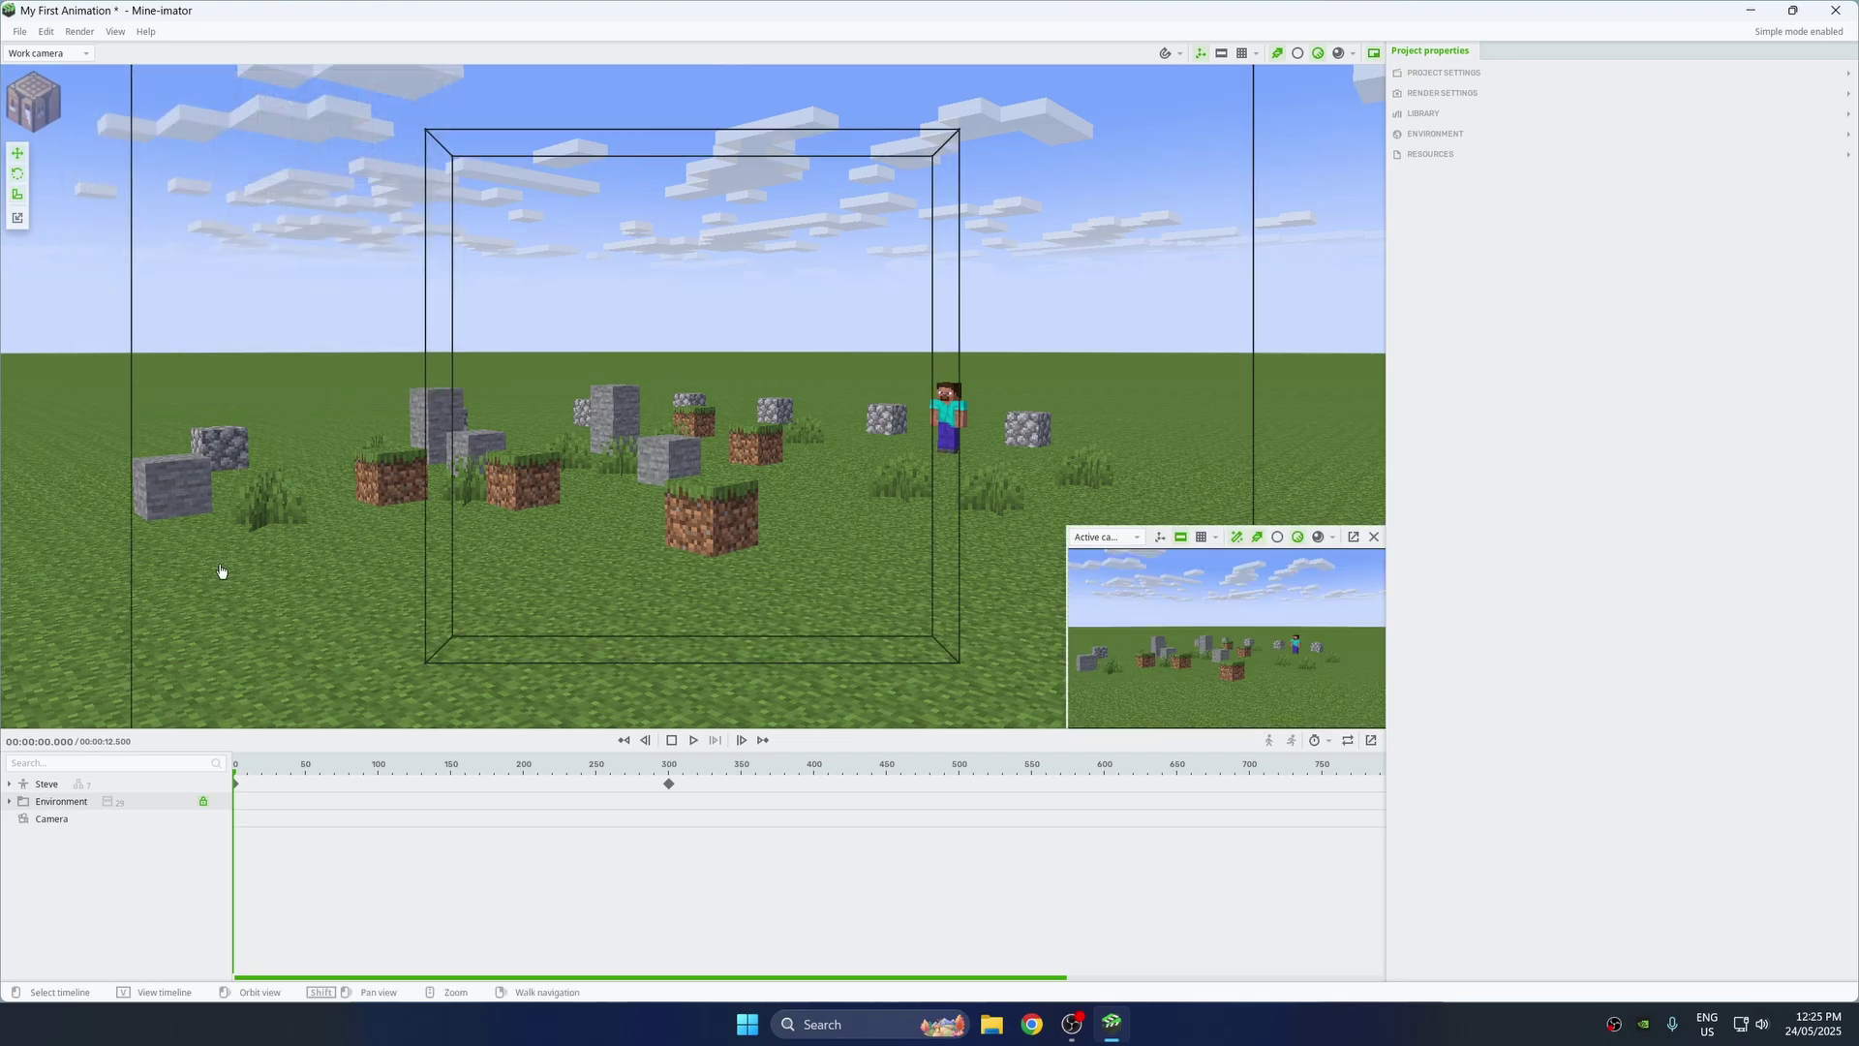
Step: Select the camera, show the active camera in the main view, and close the secondary view
click(84, 821)
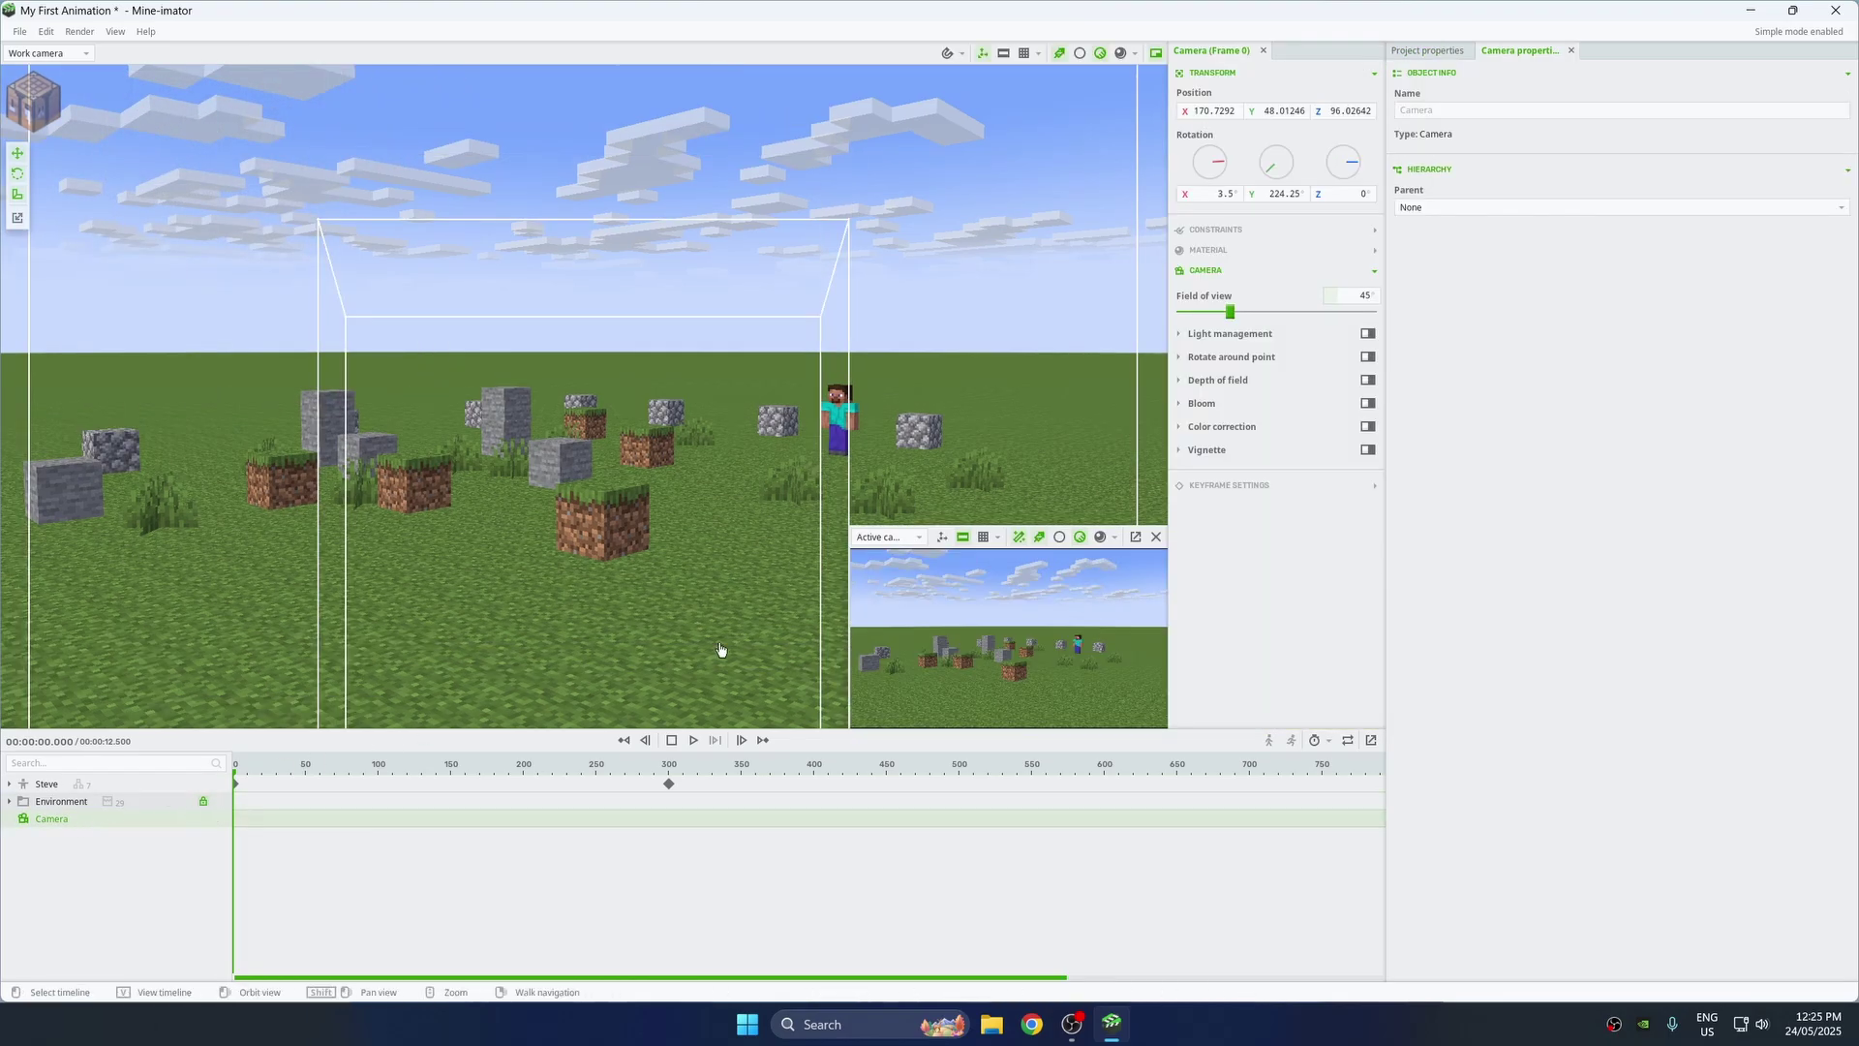
click(67, 52)
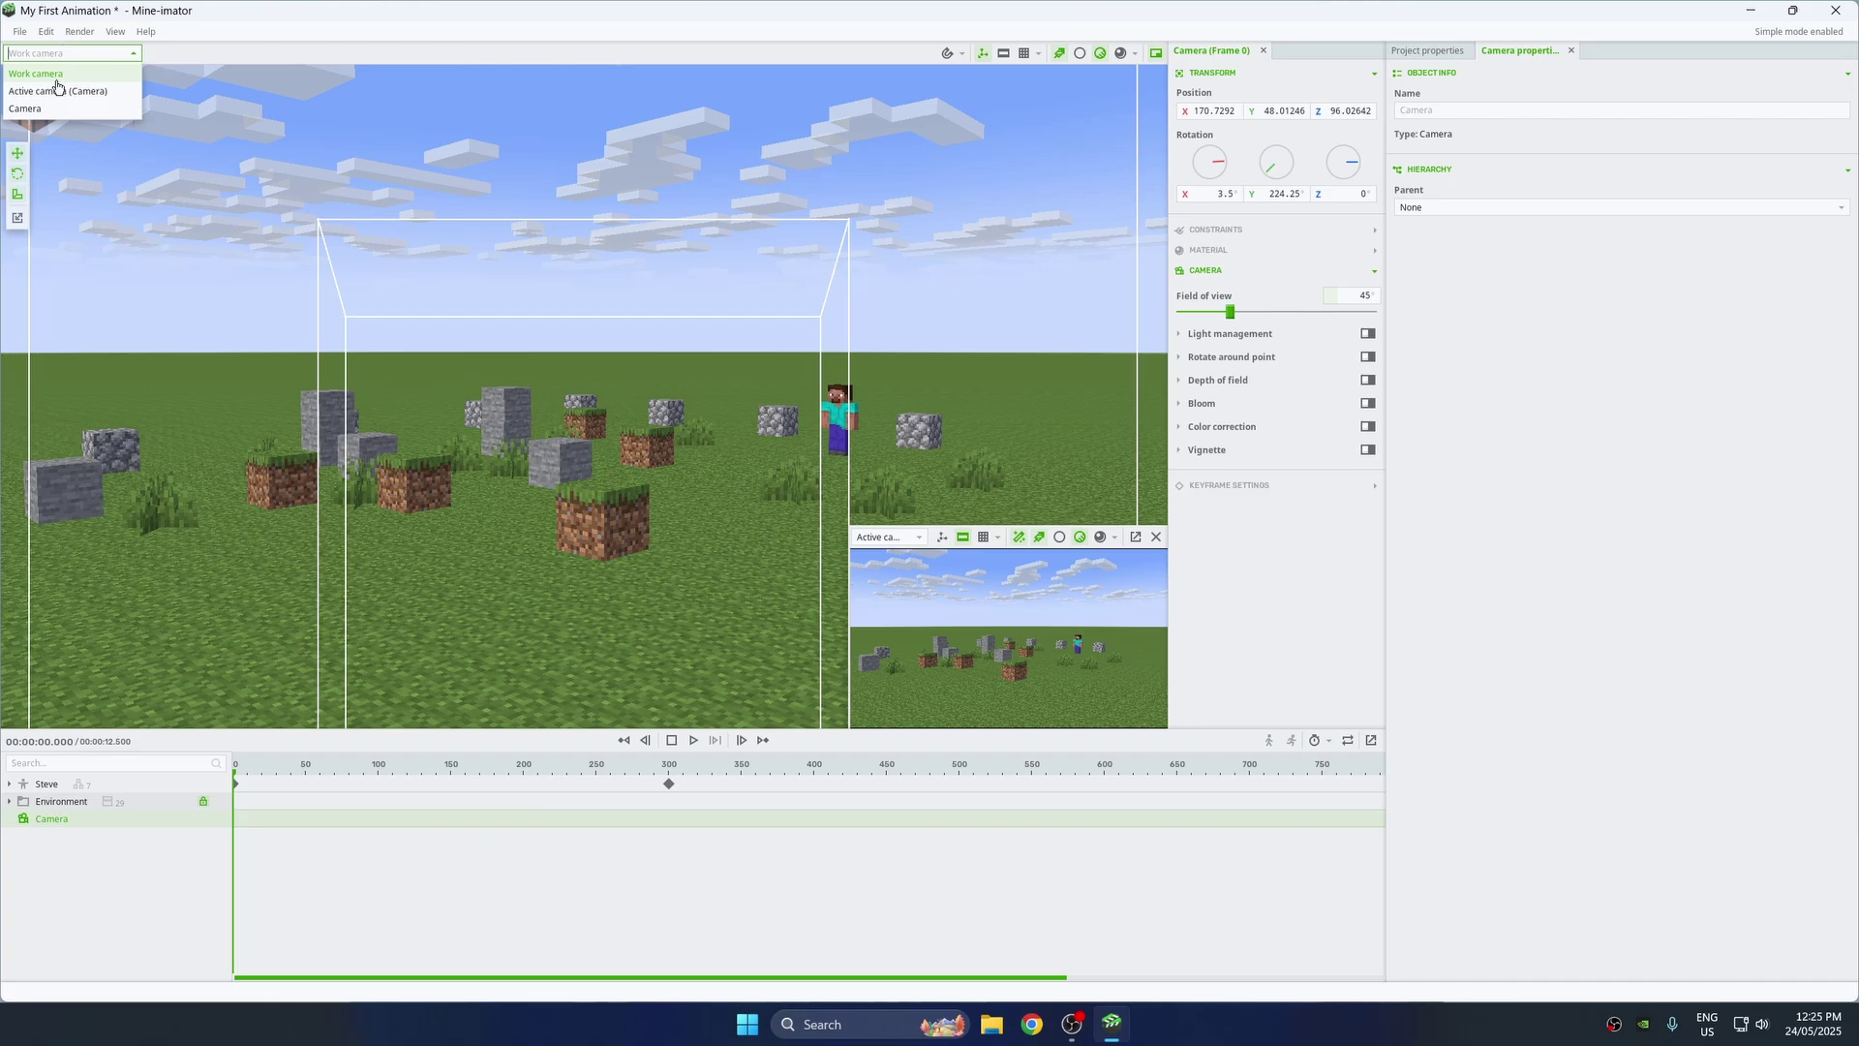
click(53, 91)
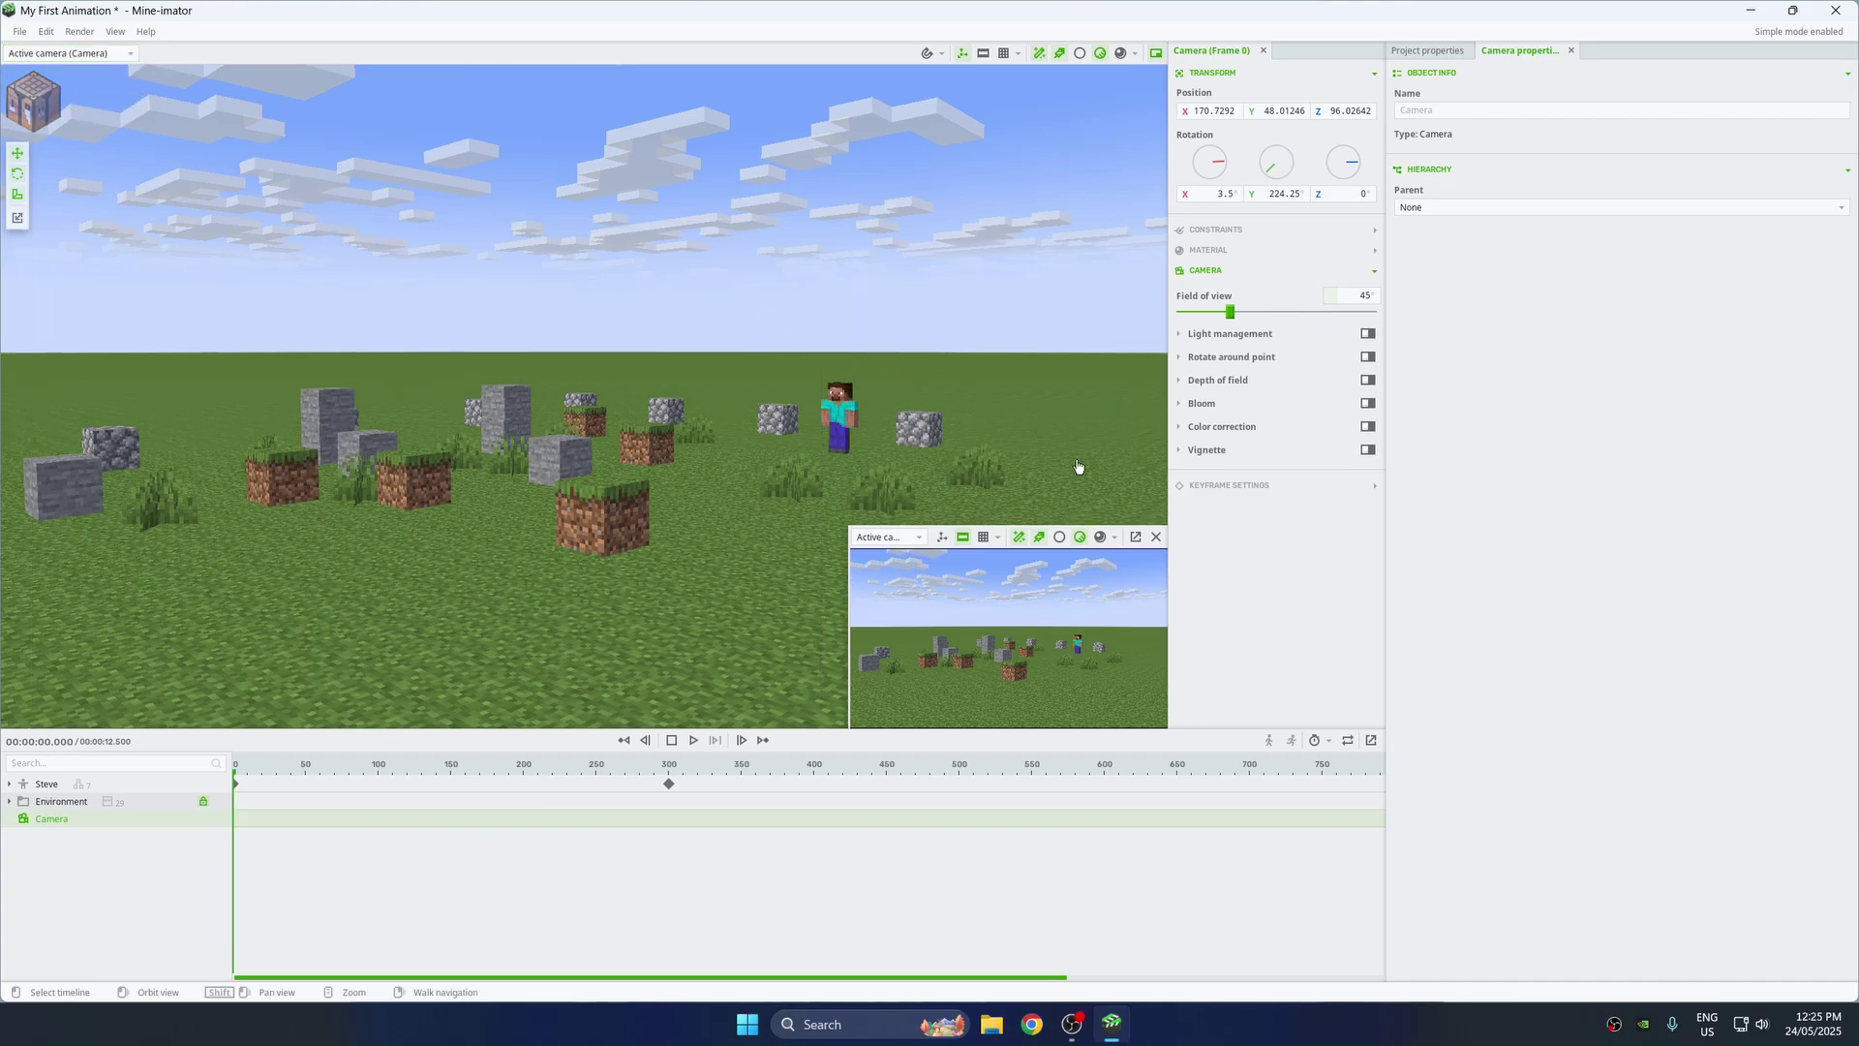
click(1155, 539)
Step: Fly the camera closer to Steve at frame 0, to about X 88.8, Y 33.2, Z -150.4
key(d)
key(w)
right_drag(944, 453, 954, 454)
right_drag(458, 241, 457, 241)
key(a)
key(s)
Step: Return the main view to the work camera, and show an enlarged secondary view of the active camera
click(78, 54)
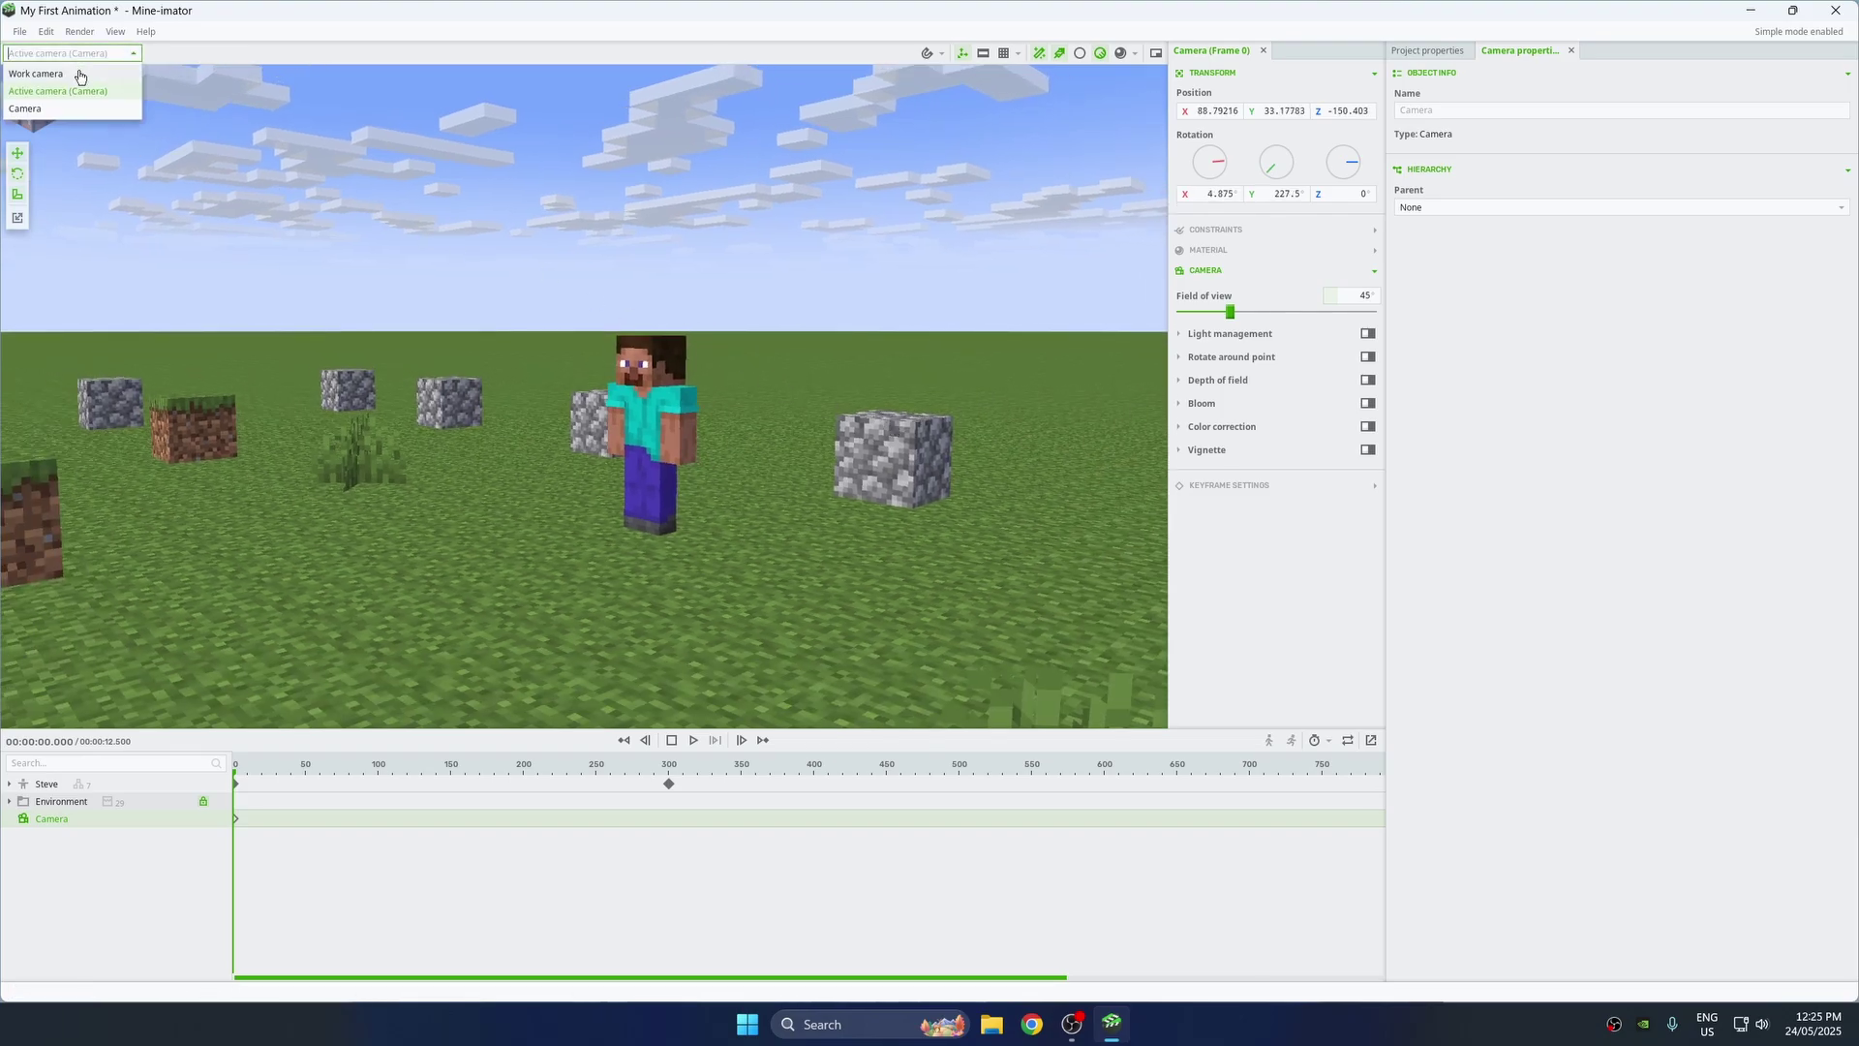
click(87, 71)
click(115, 31)
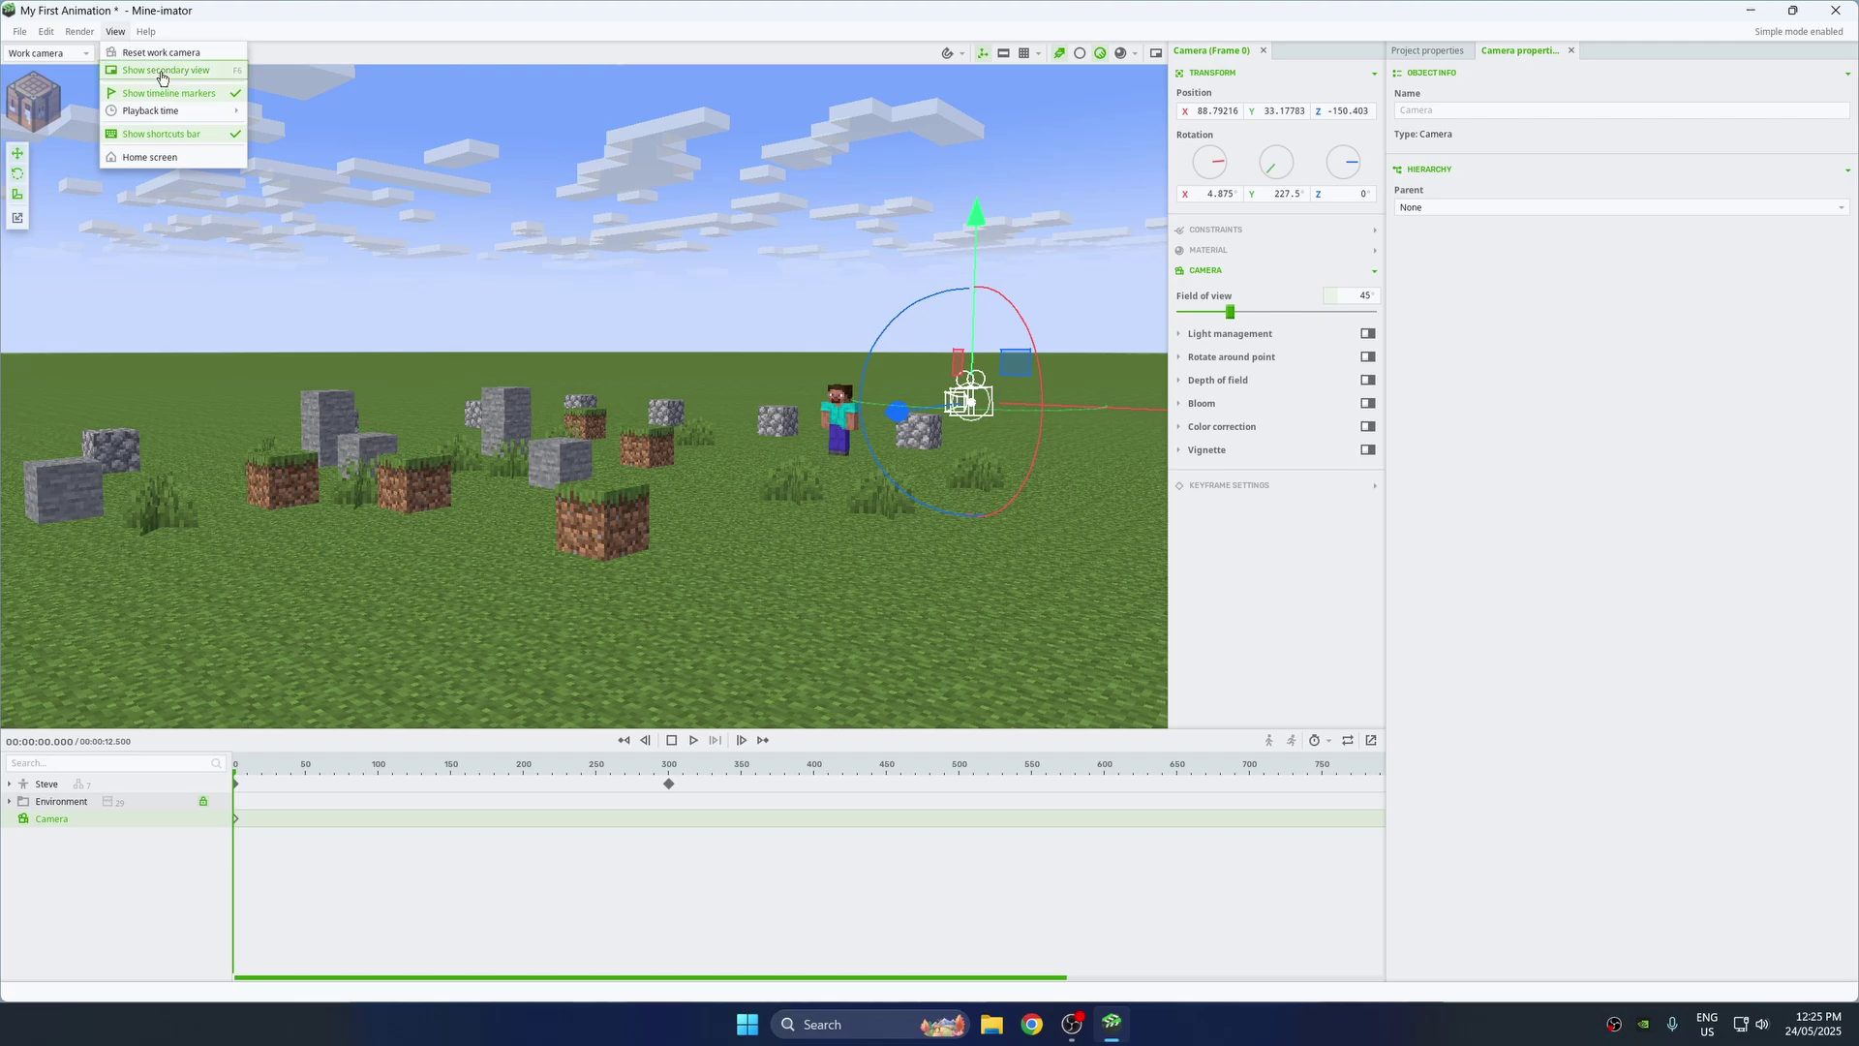
click(163, 72)
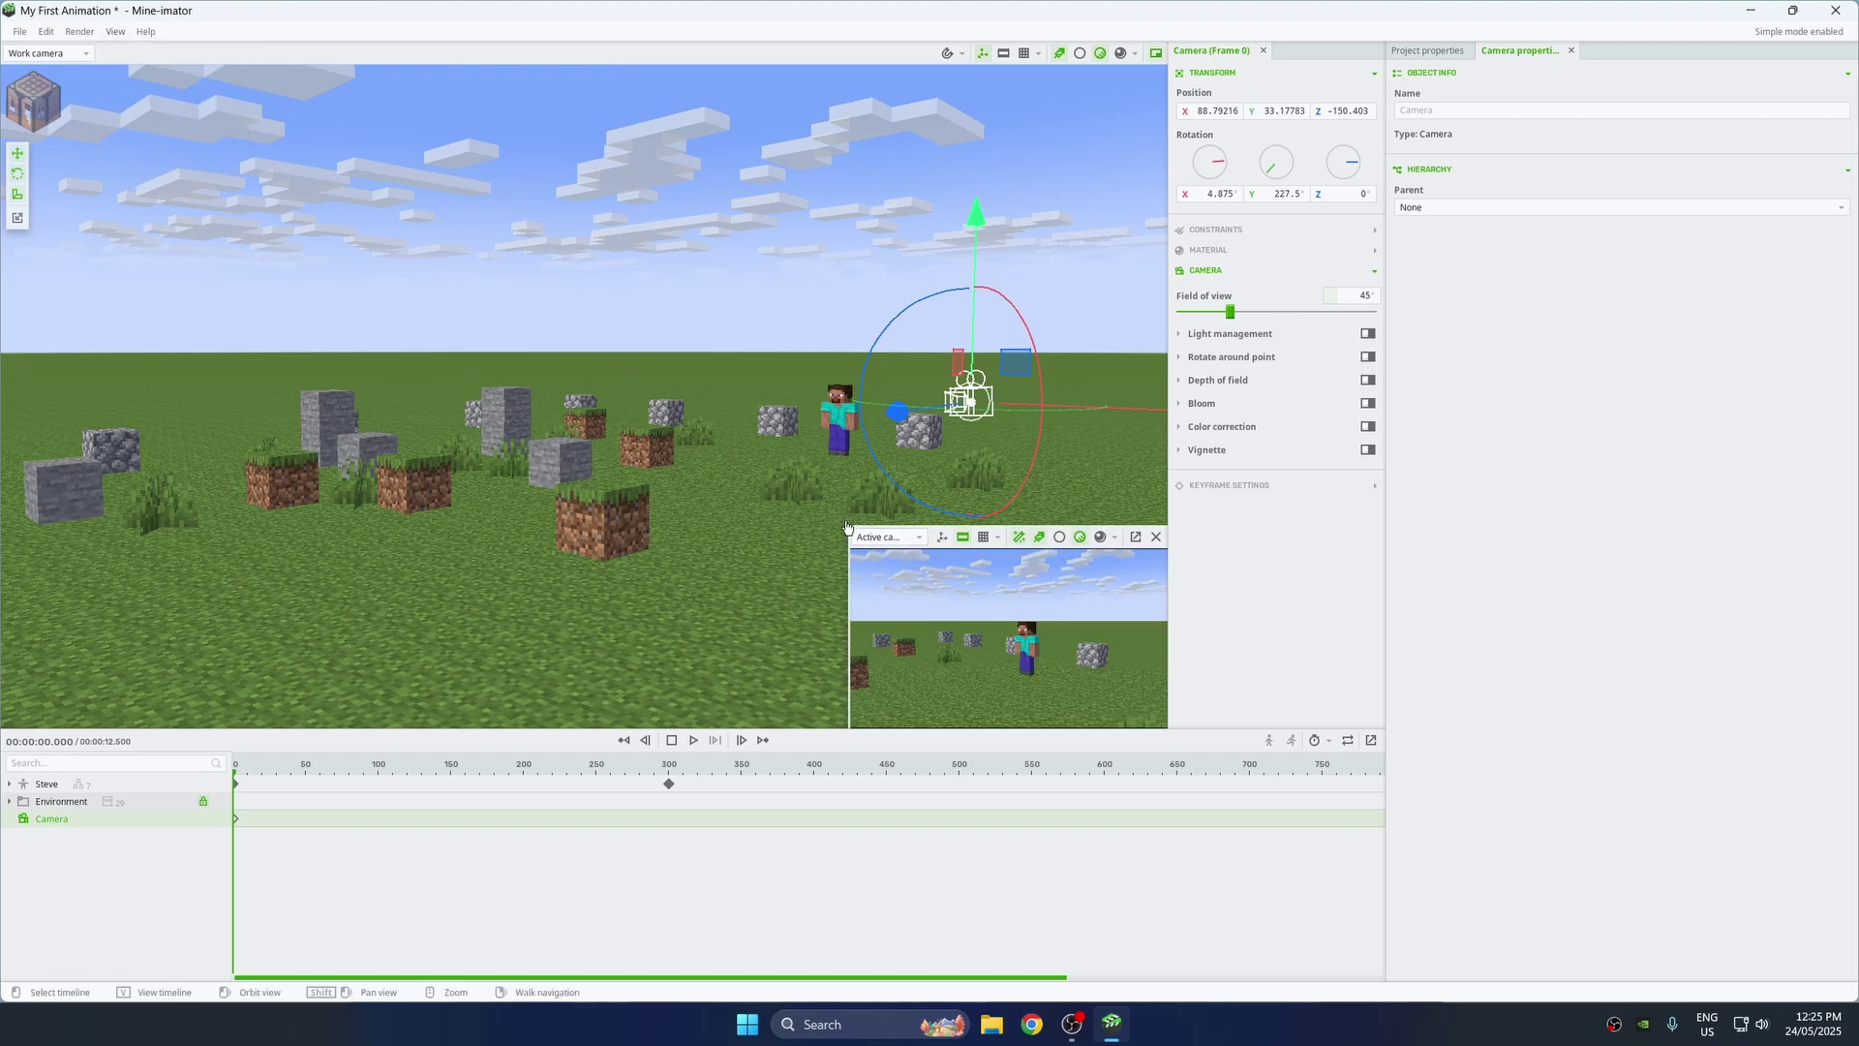
drag(730, 453, 597, 375)
Step: Reframe Steve through the active camera at frame 0, placing it at about X 56.9, Y 24.3, Z -183.1
mouse_move(872, 542)
right_down()
mouse_move(855, 601)
mouse_move(789, 668)
mouse_move(823, 616)
mouse_move(841, 520)
mouse_move(843, 537)
right_up()
key(w)
key(s)
key(d)
key(a)
key(d)
key(w)
key(q)
key(w)
key(s)
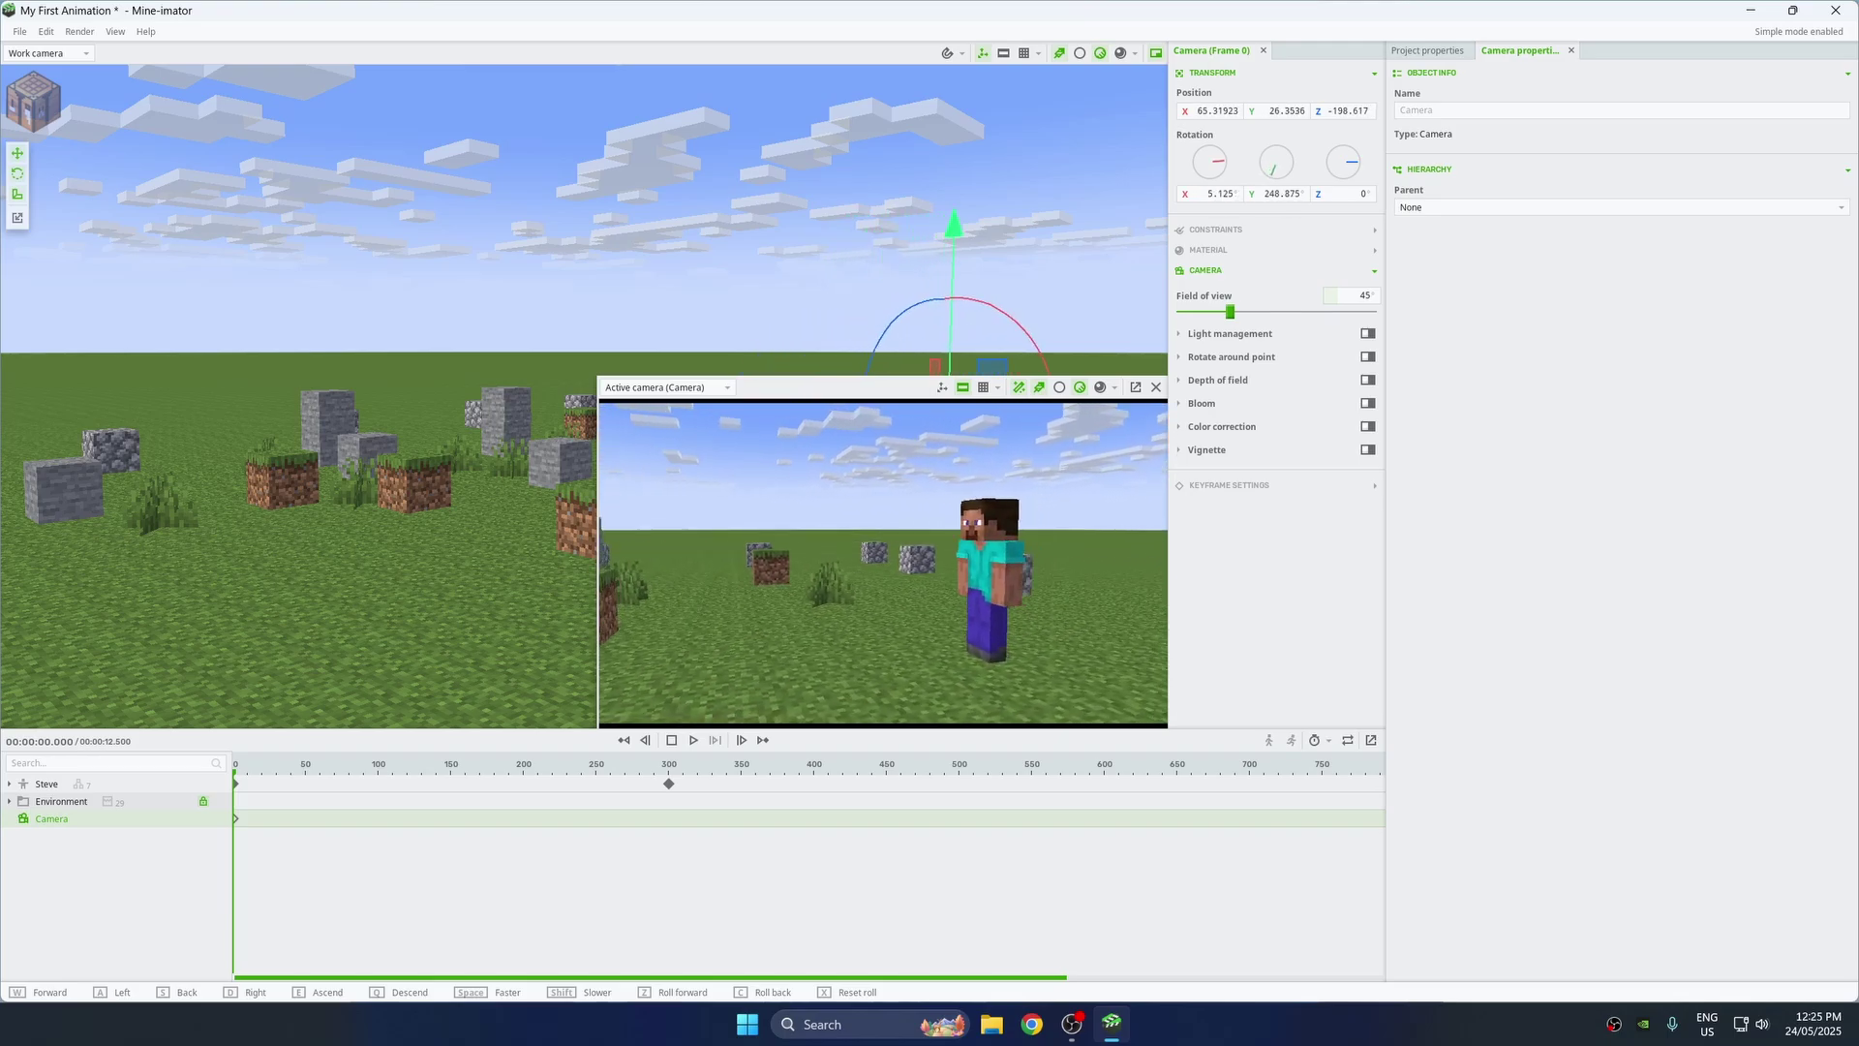
right_drag(886, 582, 968, 628)
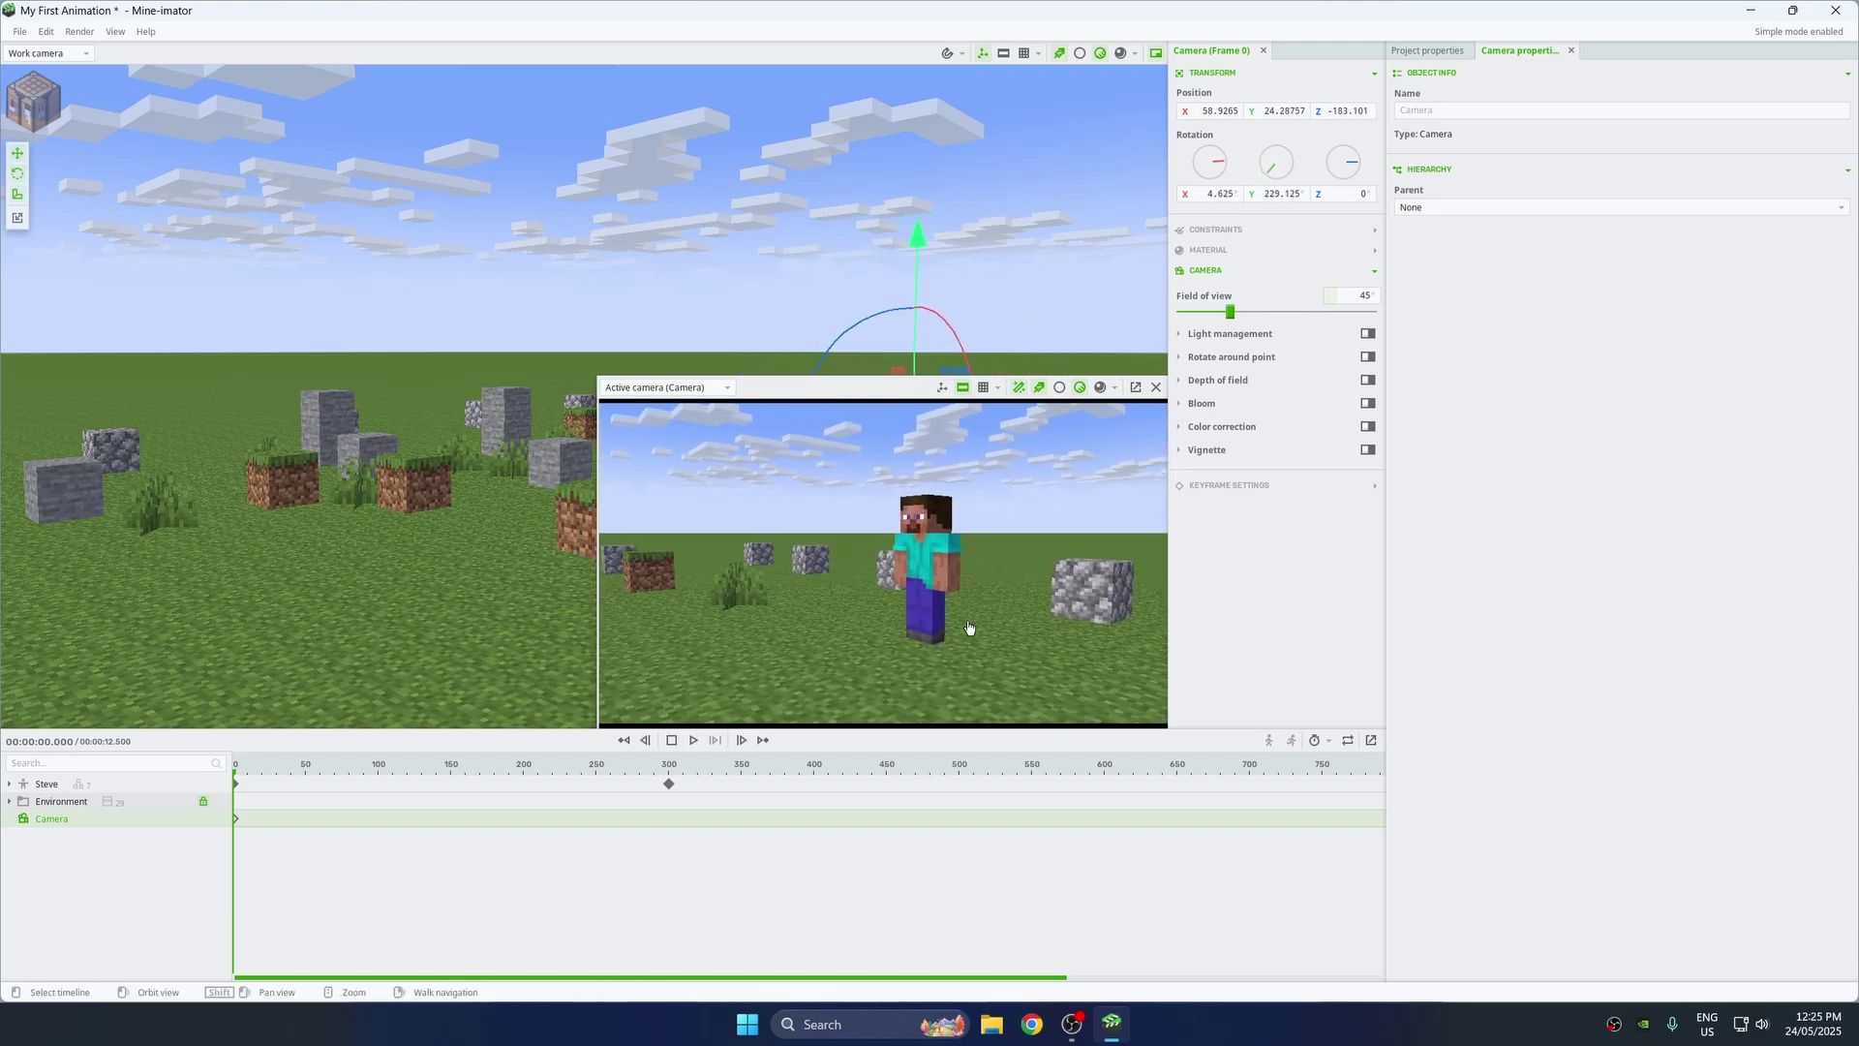
Step: Add a camera keyframe at frame 100 and move the camera along with Steve to about X 56.3, Y 26.3, Z -91.2
drag(311, 766, 308, 770)
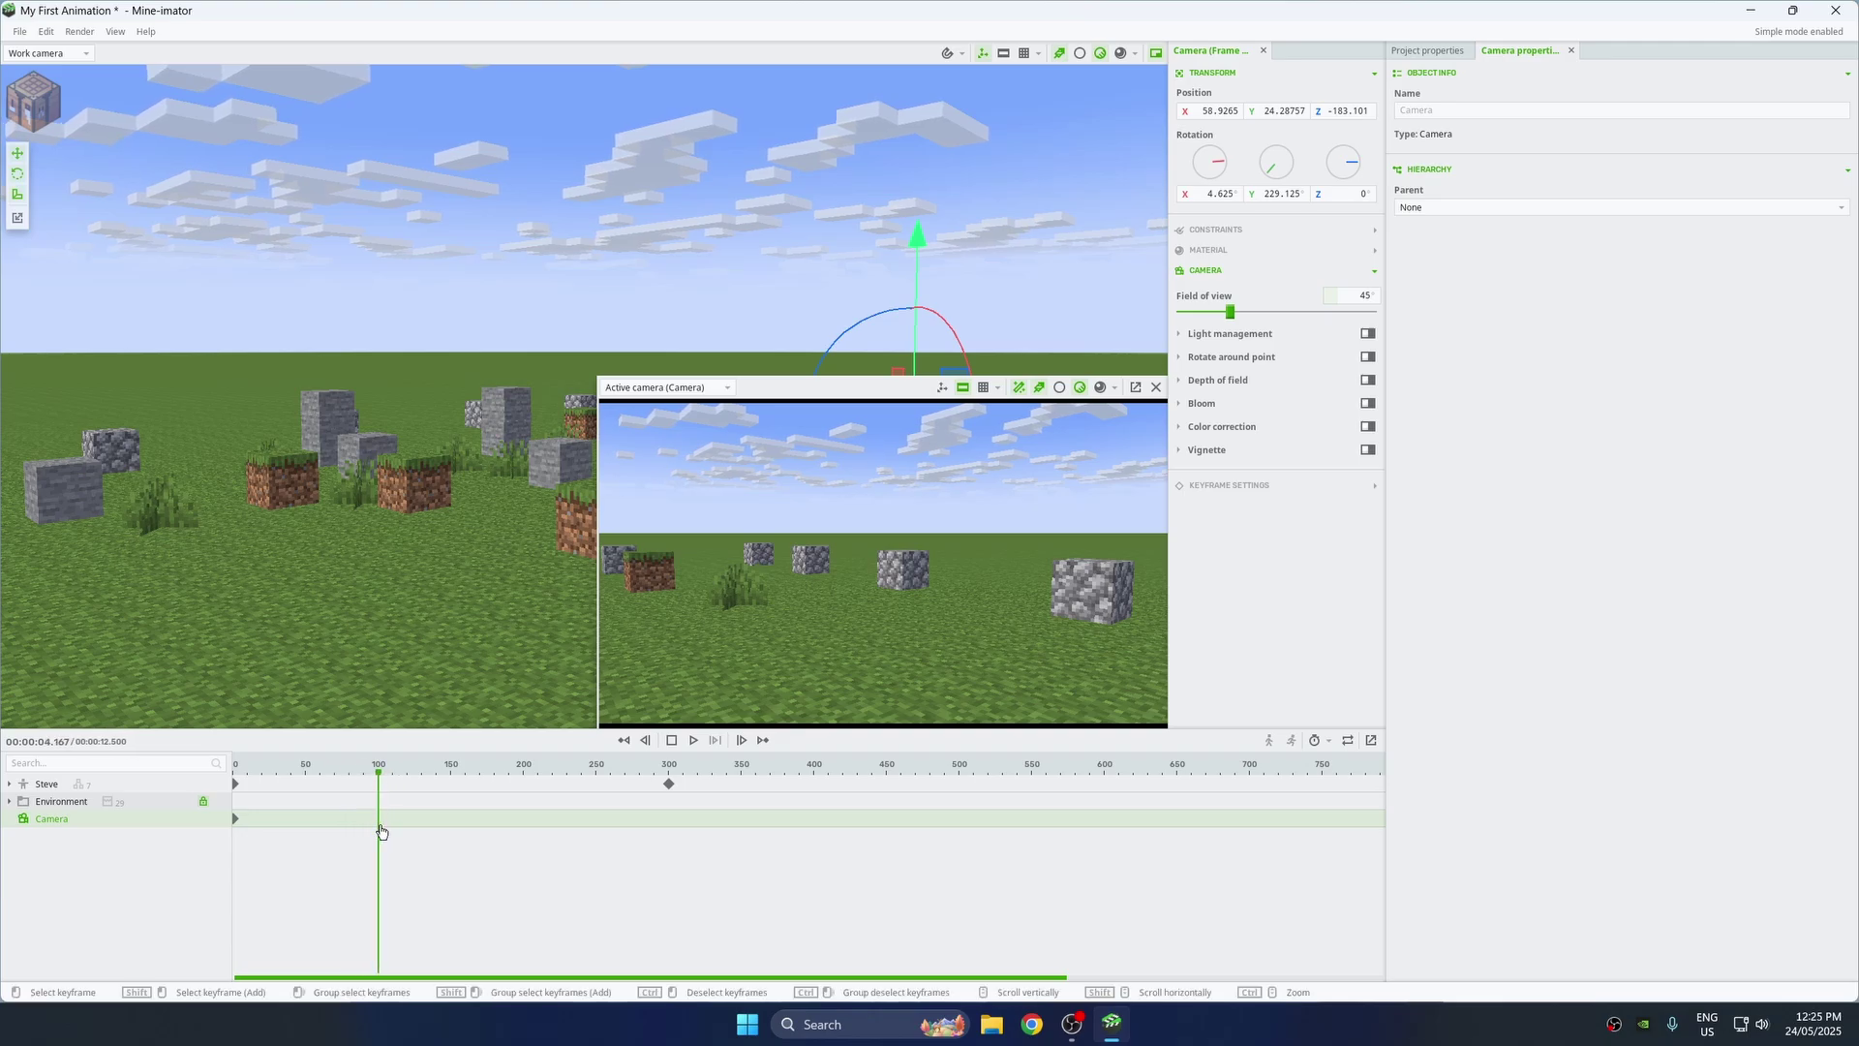
click(379, 819)
right_drag(876, 581, 870, 577)
key(a)
key(s)
key(w)
Step: Play the animation from the first frame to check that the camera follows Steve
drag(336, 767, 202, 763)
key(space)
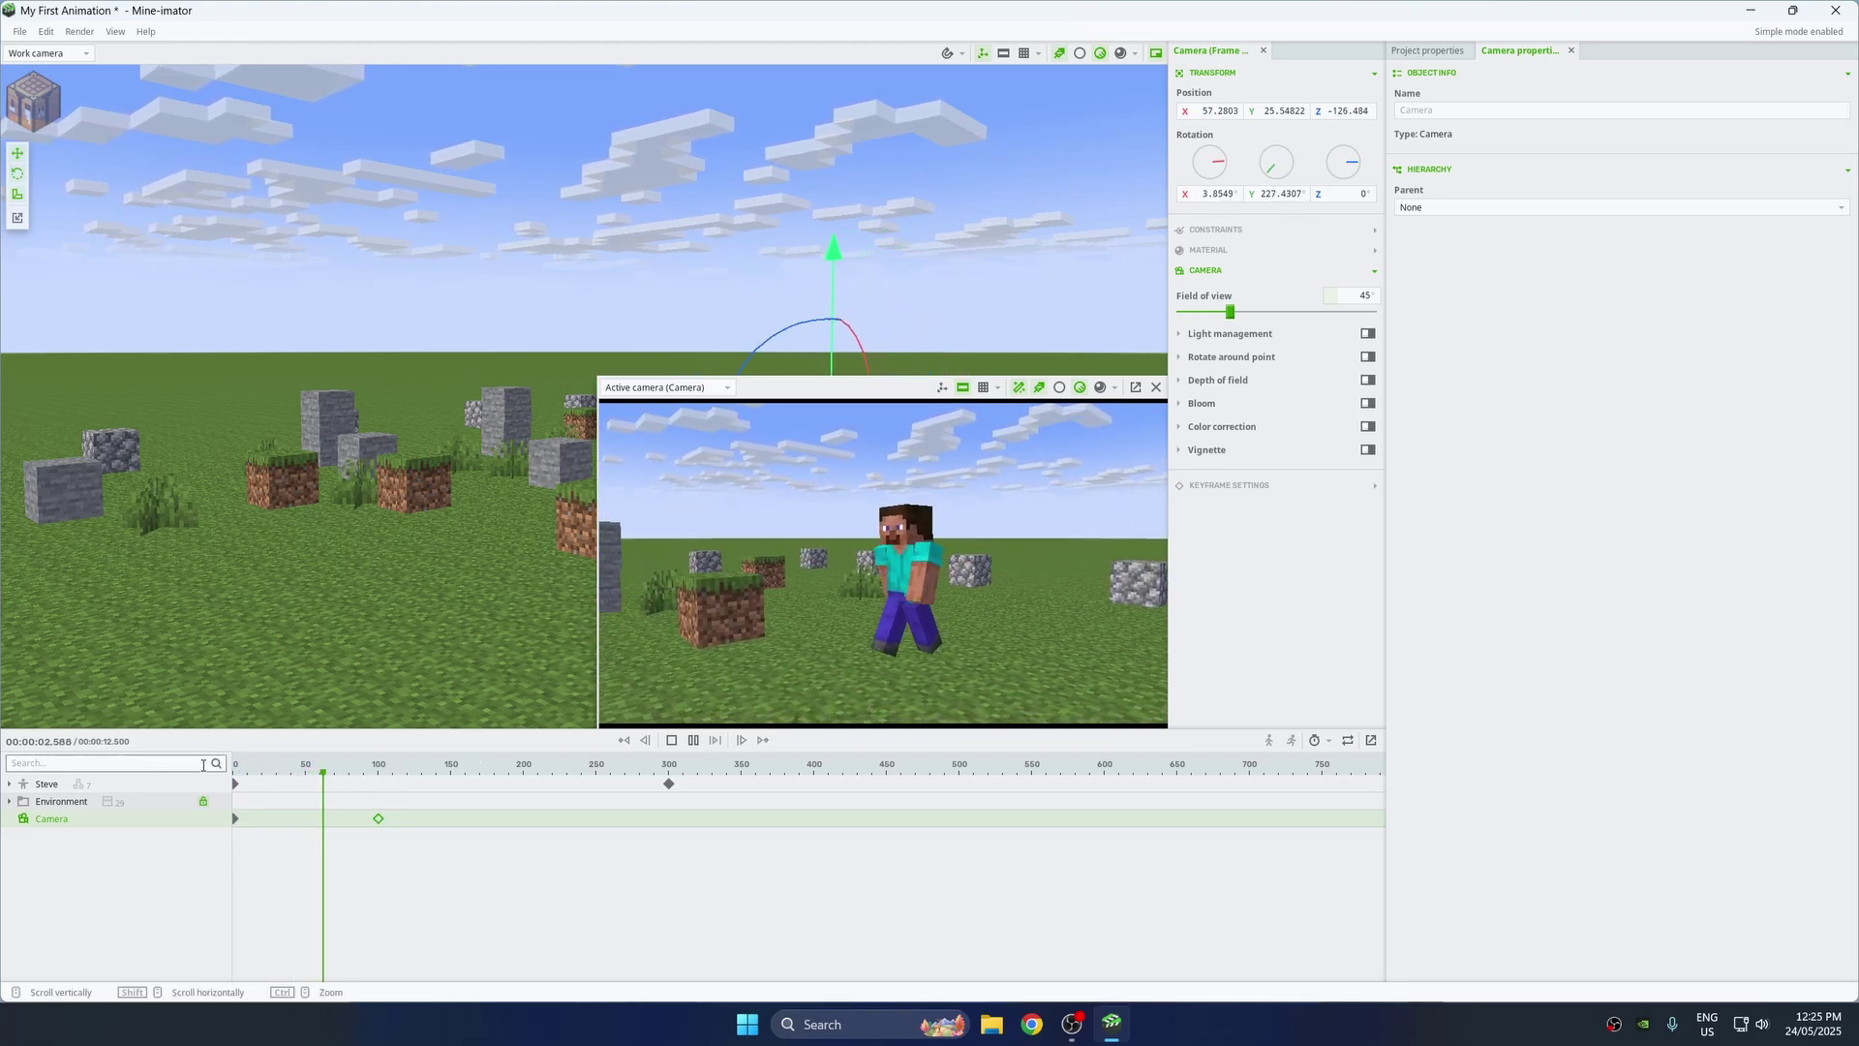
key(space)
Step: Duplicate the frame 100 camera keyframe and arrange the two copies side by side at frames 100 and 101
click(379, 821)
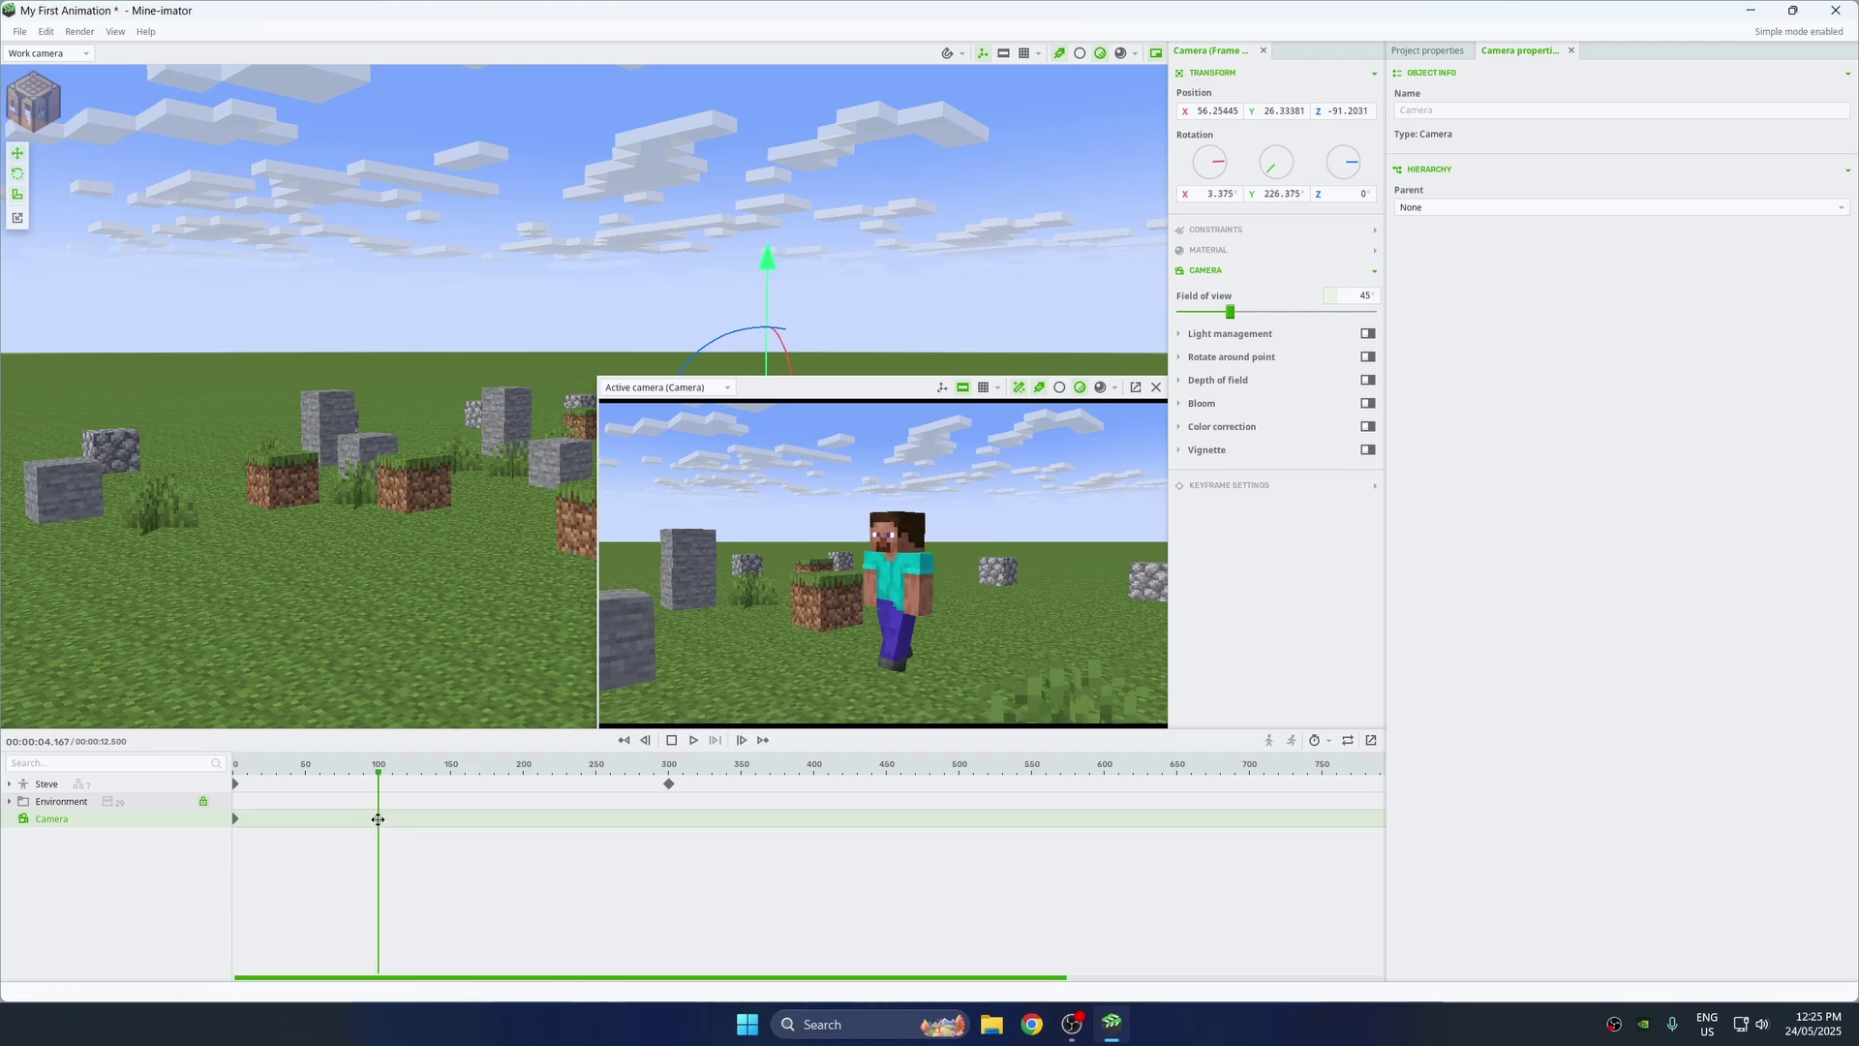
key(ctrl+c)
click(398, 824)
key(ctrl+v)
drag(399, 825, 377, 832)
click(403, 848)
ctrl+scroll(374, 838, up, 10)
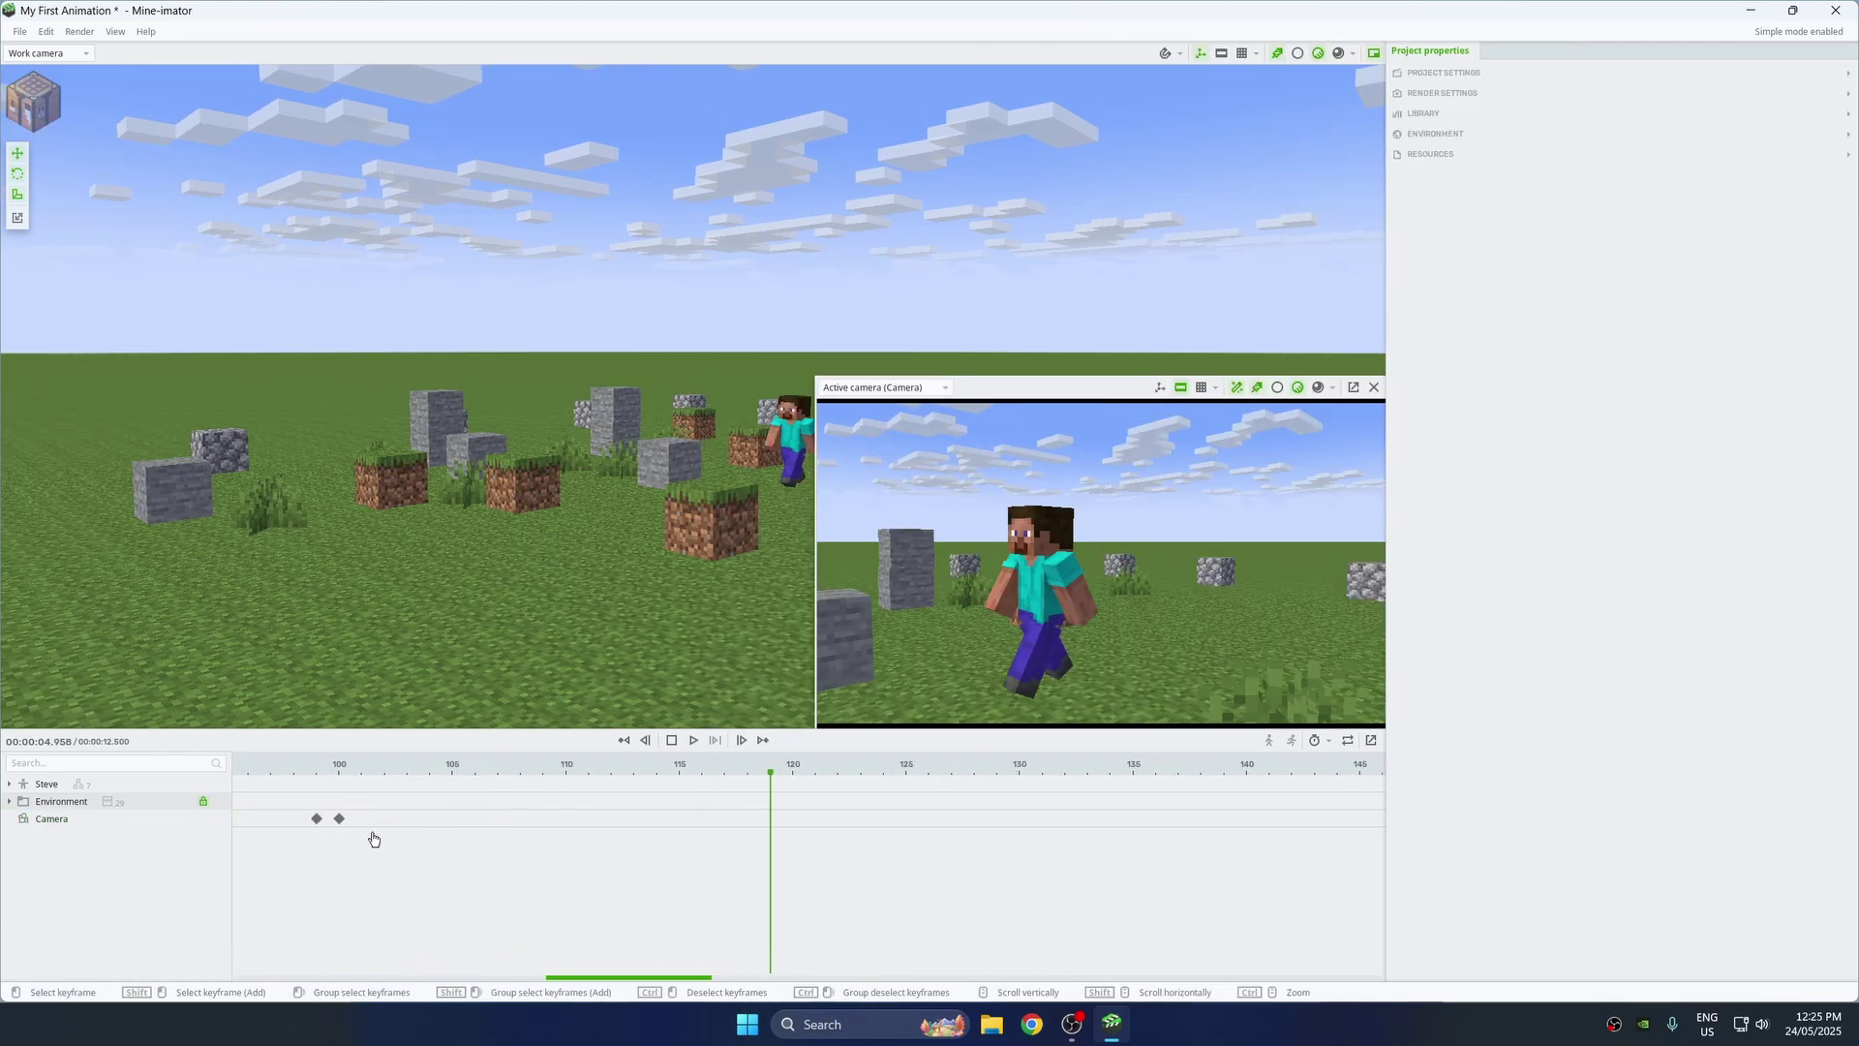
click(336, 821)
mouse_move(335, 822)
mouse_down()
mouse_move(356, 821)
mouse_move(339, 819)
mouse_up()
click(297, 821)
click(312, 819)
click(316, 819)
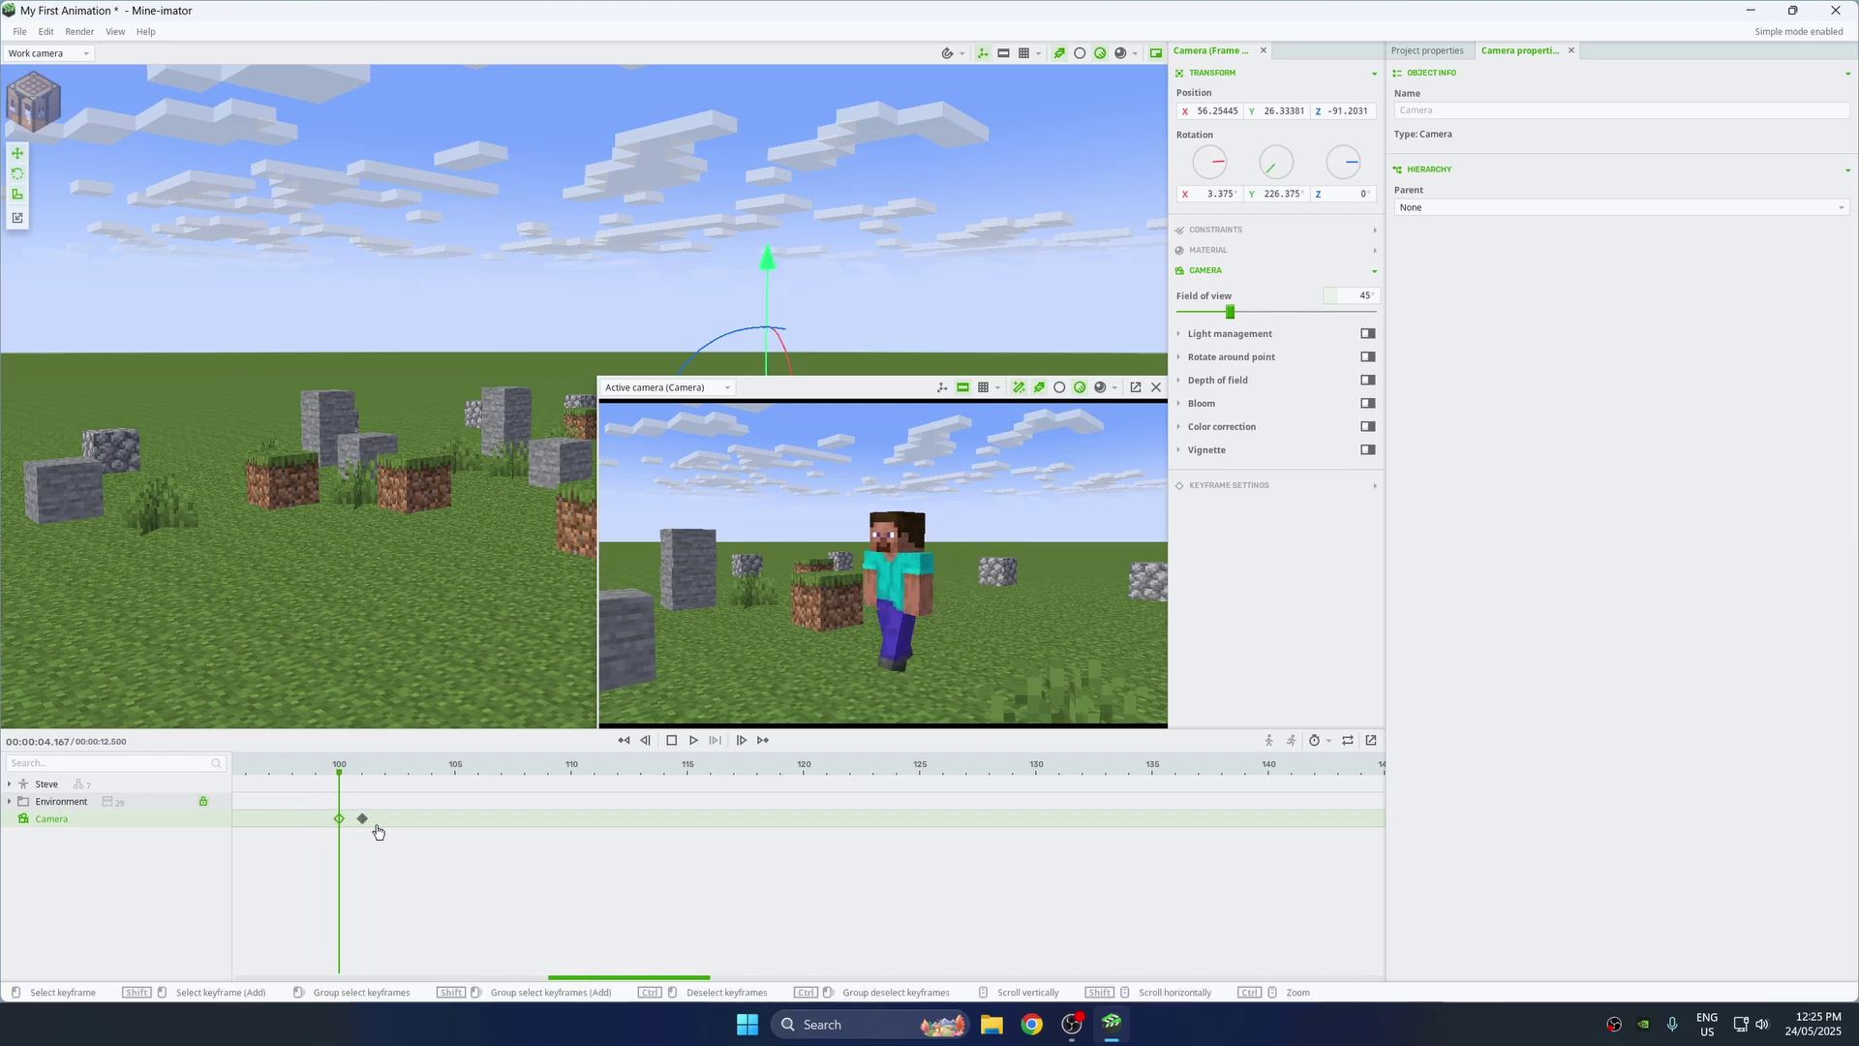
Step: Move the camera at frame 101 to a low shot on Steve's other side, at about X -94.3, Y 10.6, Z -125.8
mouse_move(883, 562)
right_down()
mouse_move(939, 572)
mouse_move(900, 610)
mouse_move(1114, 543)
mouse_move(871, 562)
right_up()
key(w)
key(a)
key(a)
key(w)
right_drag(847, 666, 848, 666)
Step: Play the new low-angle shot to find where Steve passes behind the stone block
key(space)
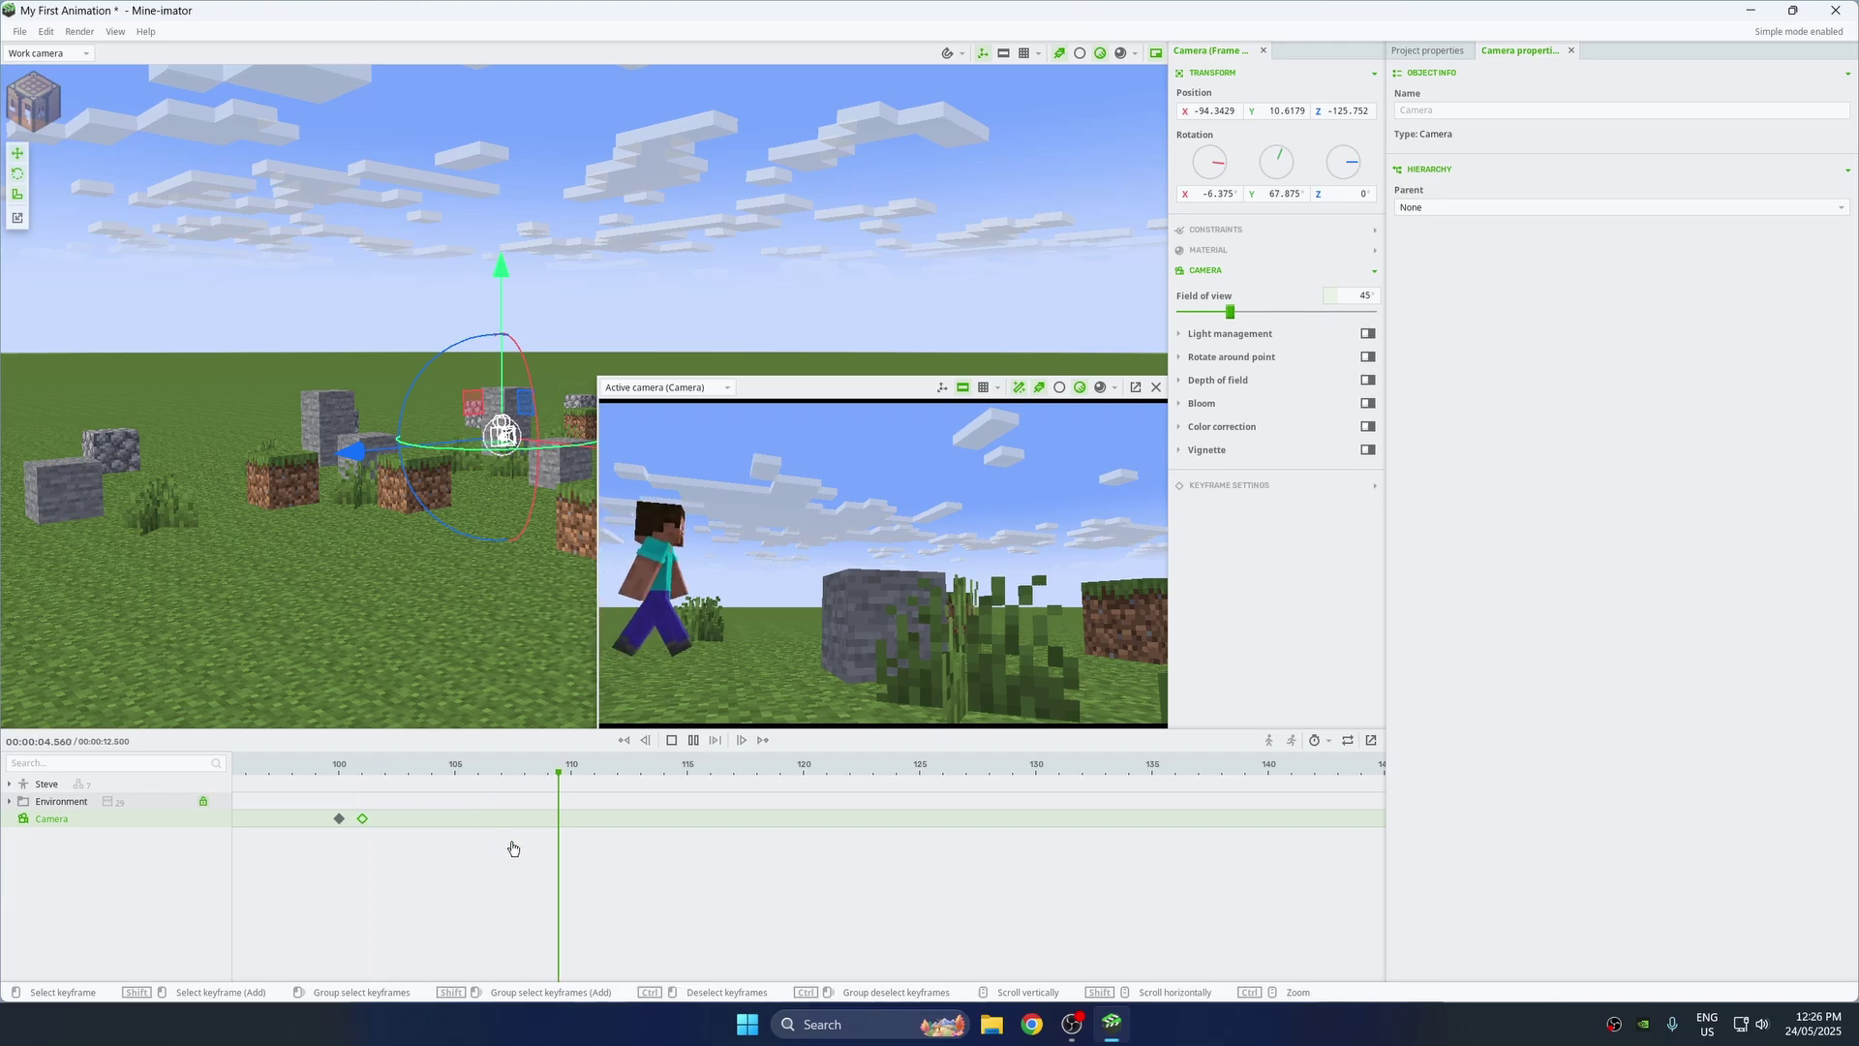
key(space)
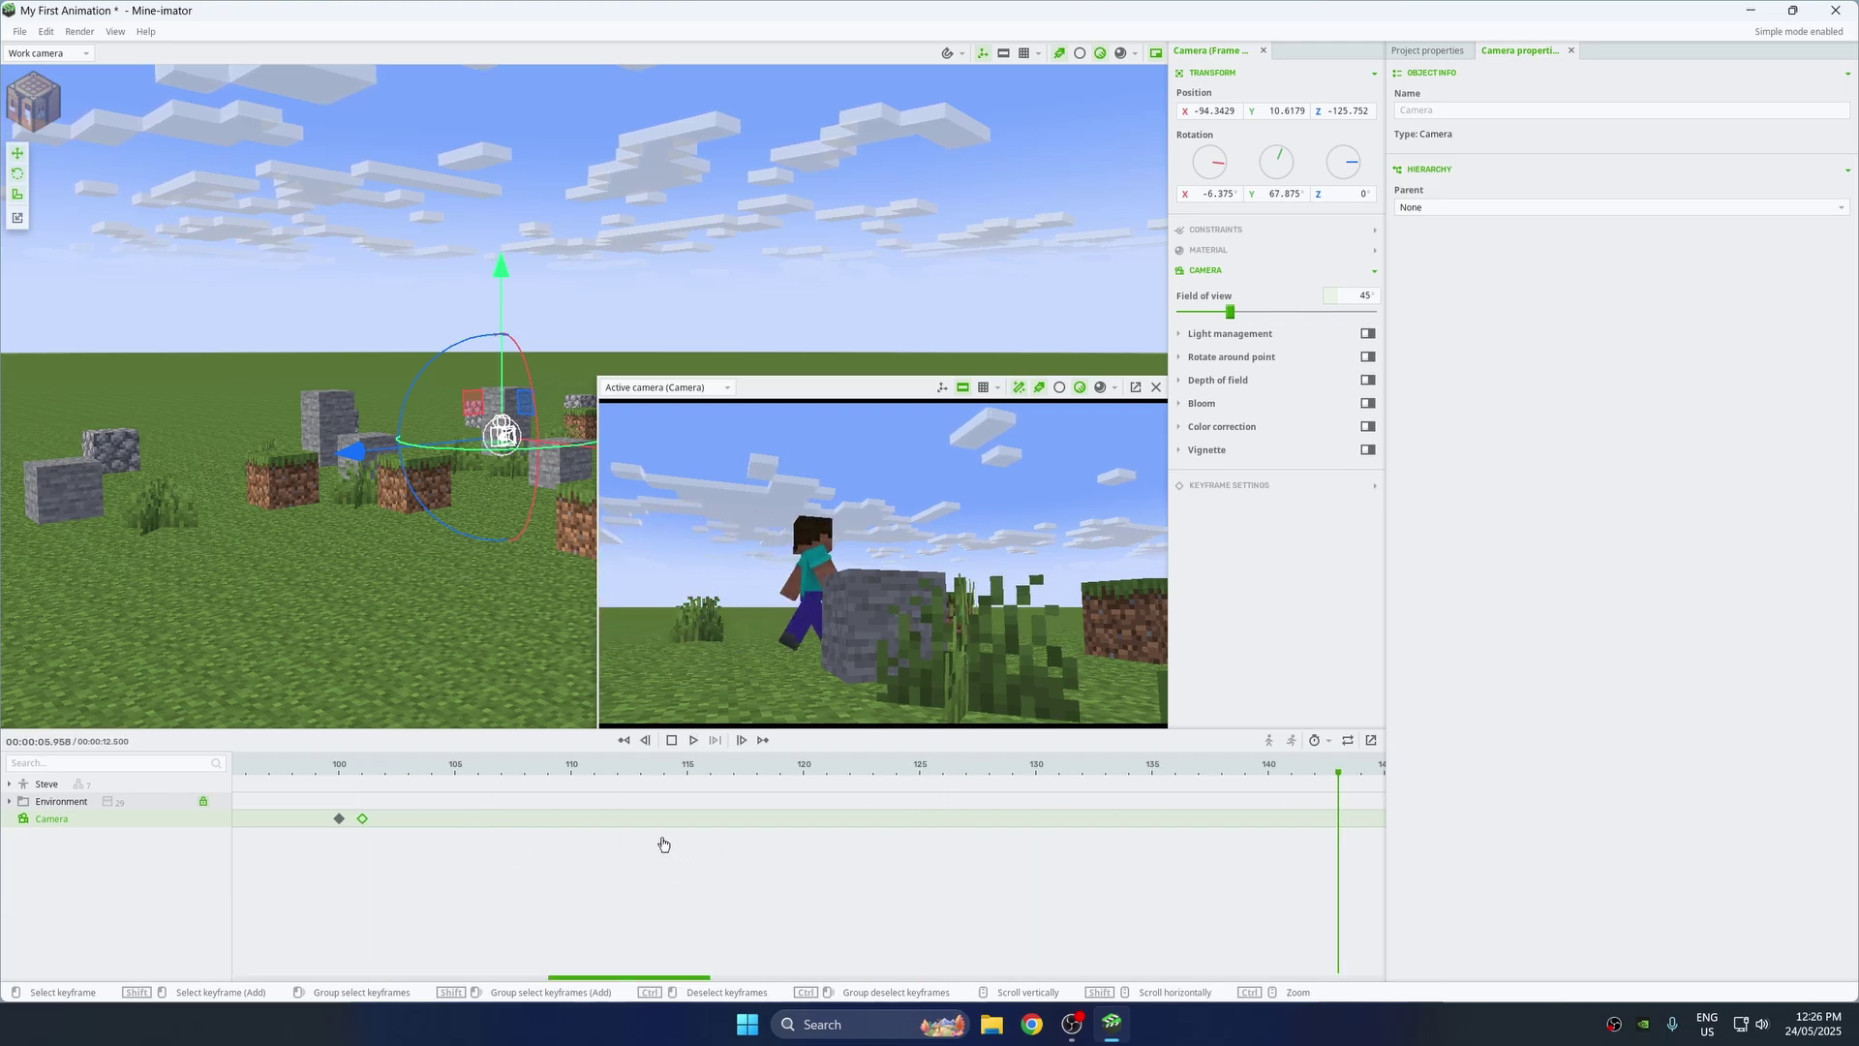
ctrl+scroll(657, 842, down, 10)
key(space)
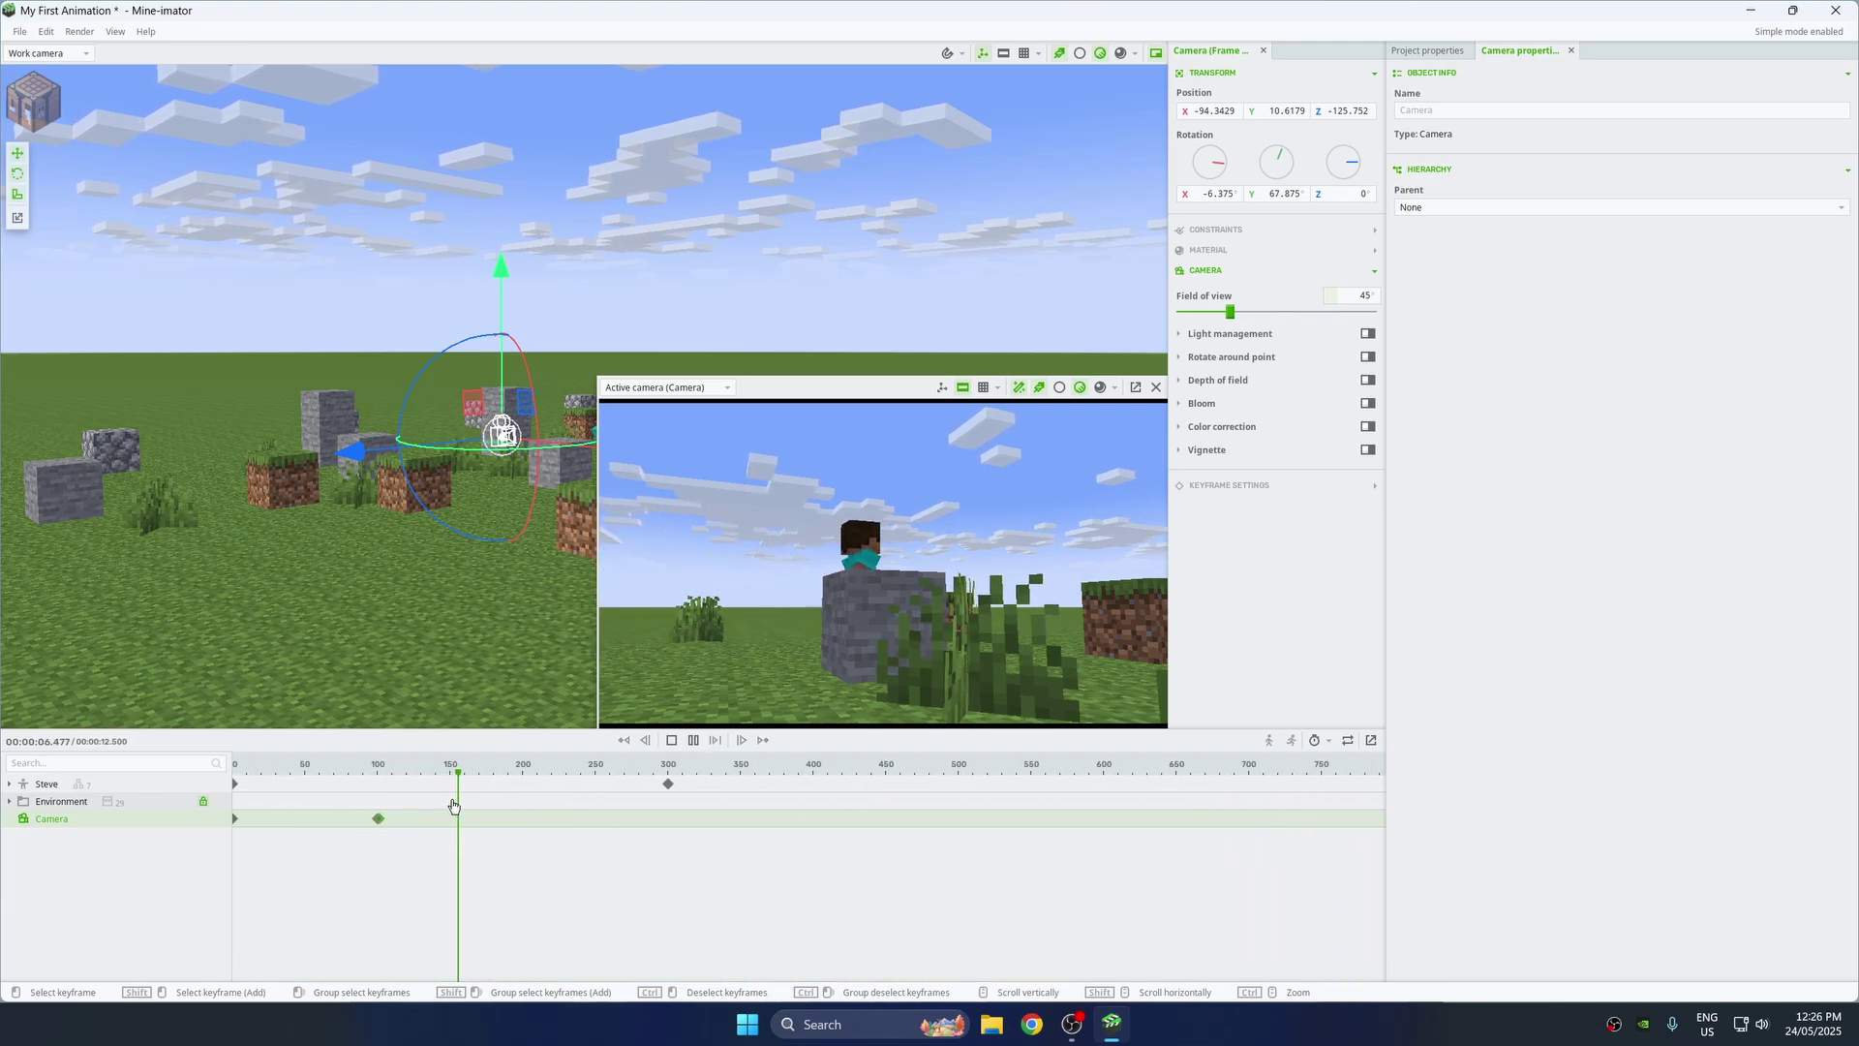
key(space)
Step: Add adjacent camera keyframes at frames 180 and 181 that hold the current low-angle shot
click(470, 779)
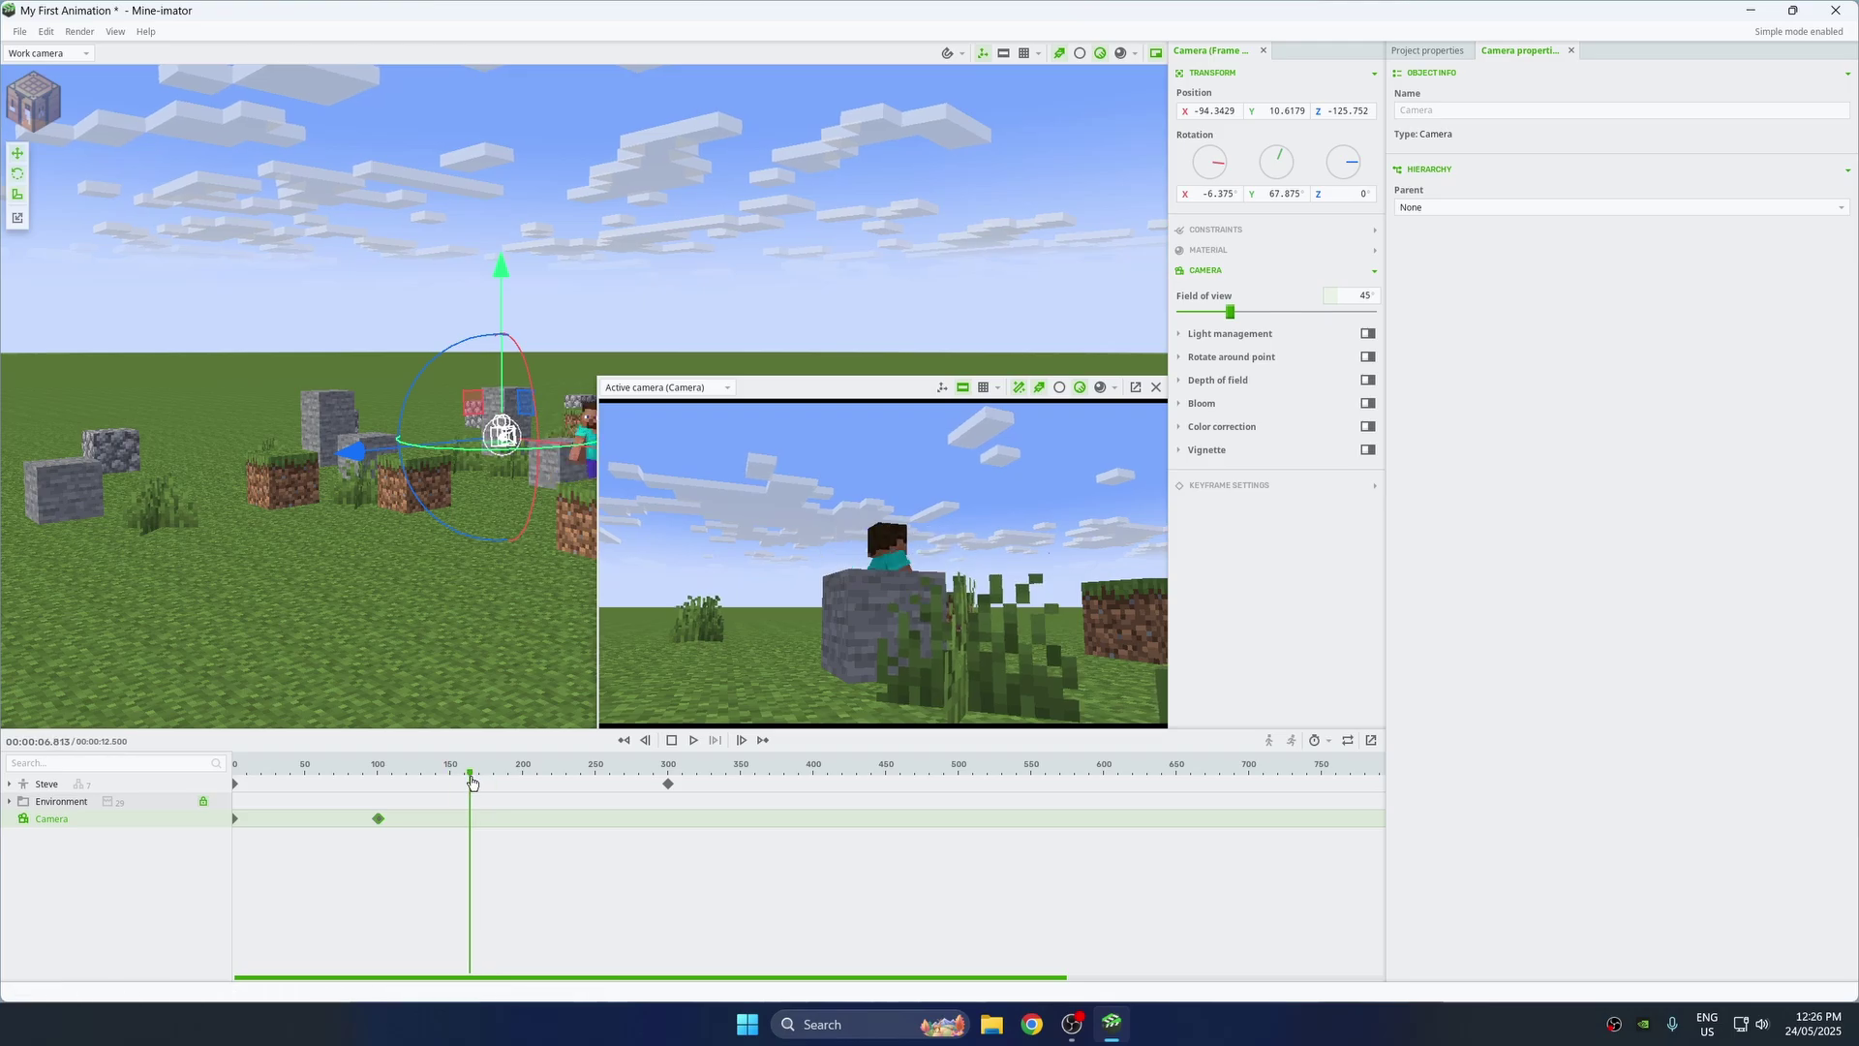
click(496, 818)
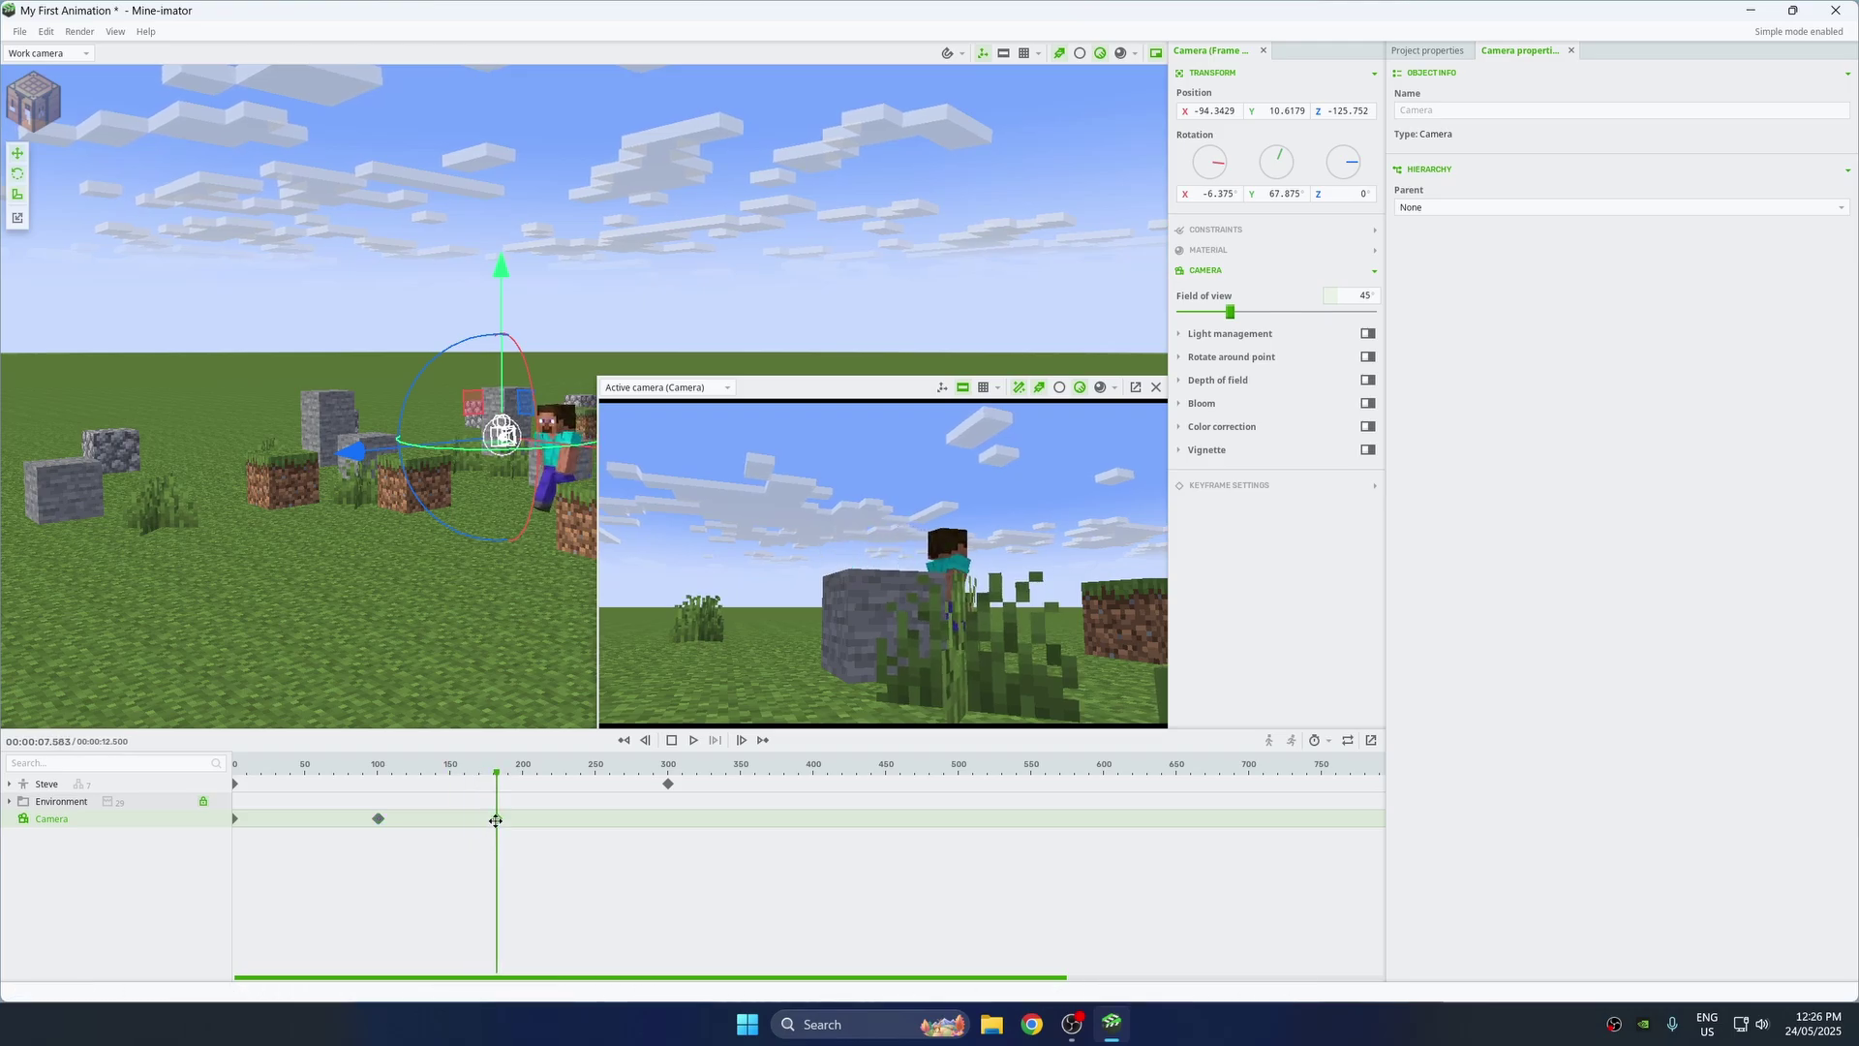
ctrl+scroll(487, 851, up, 5)
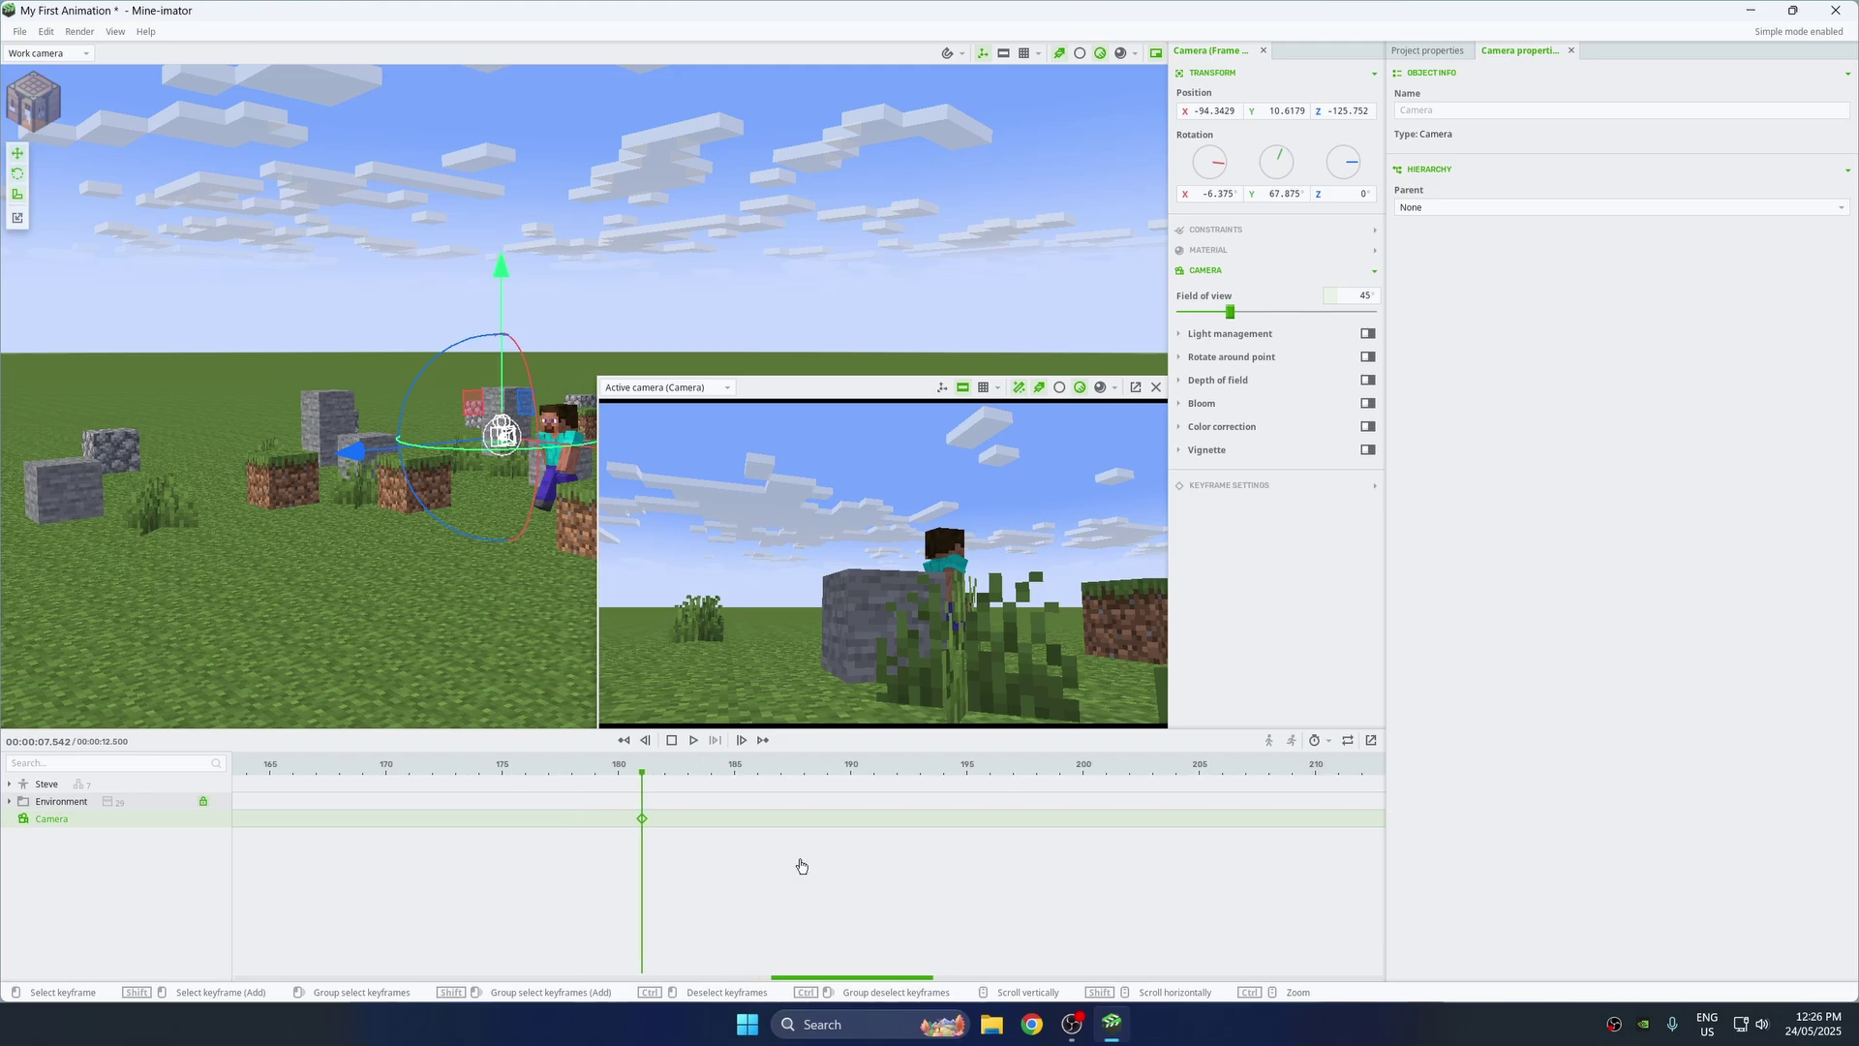
drag(642, 818, 619, 818)
Step: Move the camera at frame 181 to a raised shot in front of Steve, at about X -15.3, Y 51.5, Z 25.5
right_drag(883, 571, 817, 665)
key(w)
key(e)
key(d)
key(s)
key(e)
key(a)
key(s)
key(e)
key(w)
key(a)
key(d)
key(a)
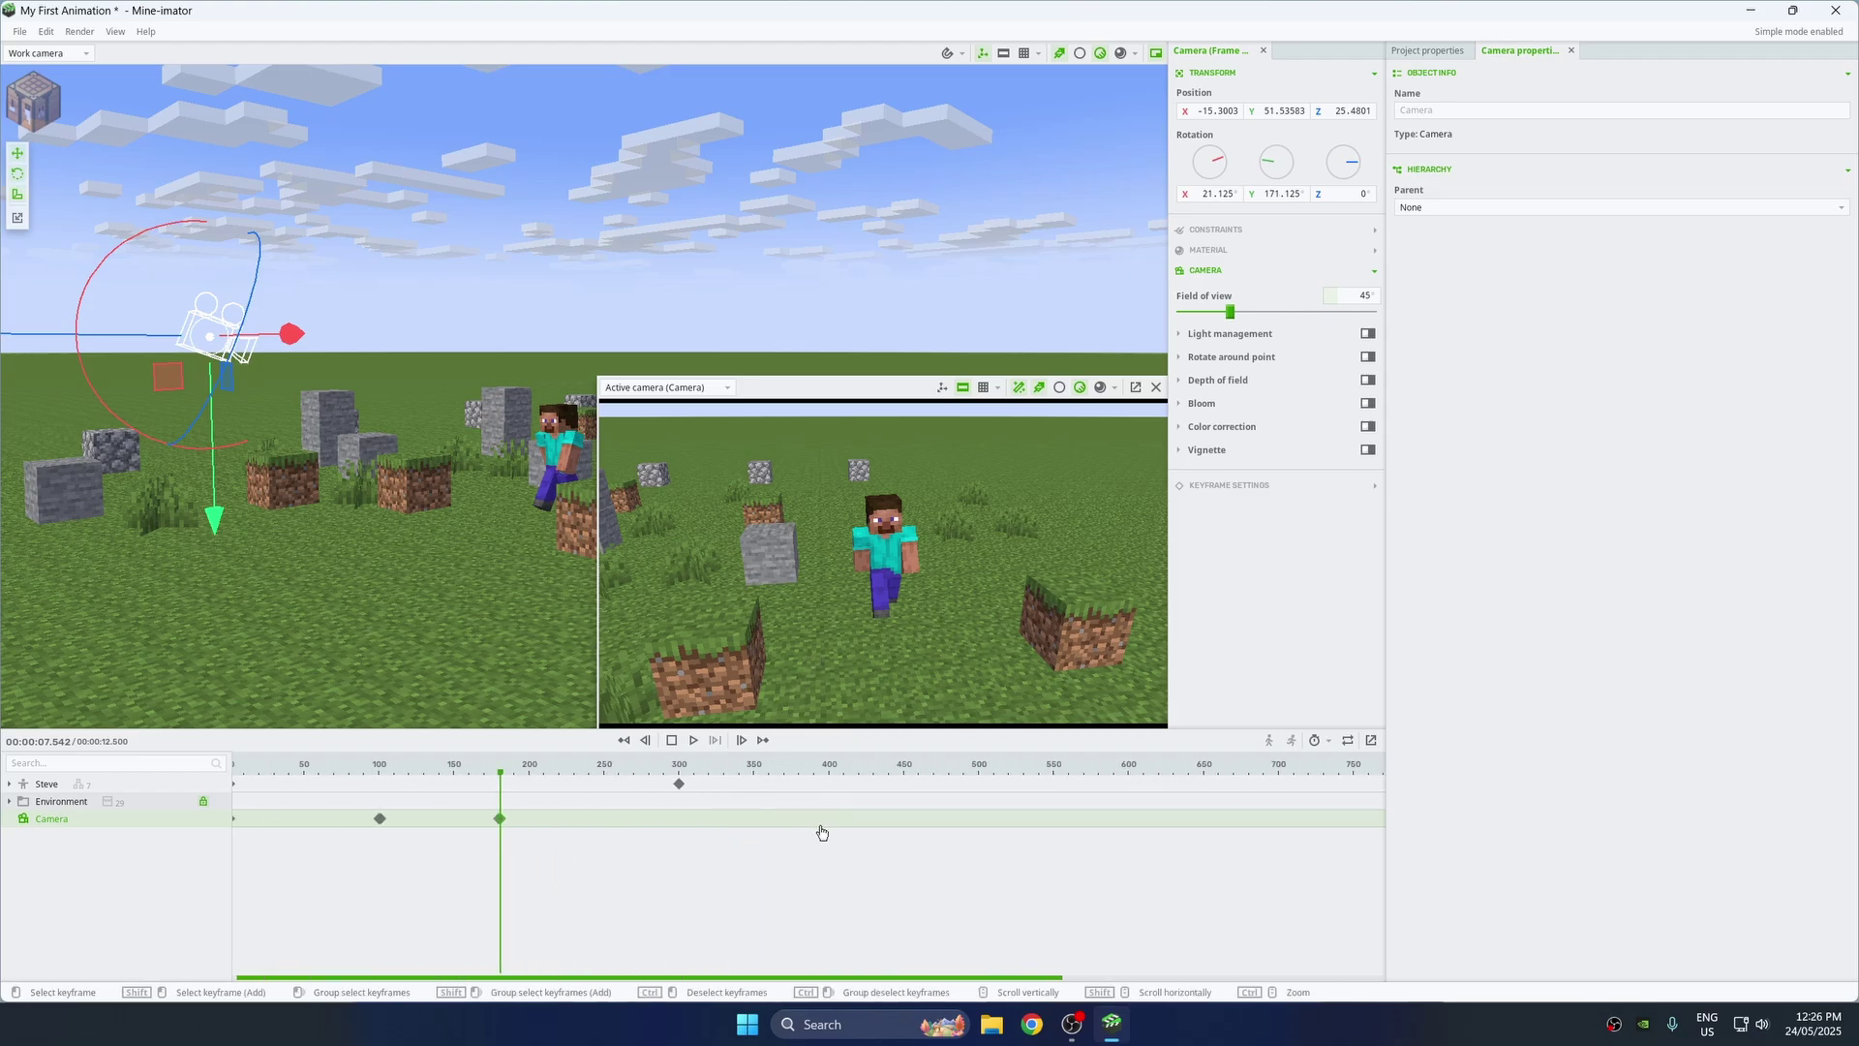
Step: Add a camera keyframe at frame 300 and frame Steve closely from about X 30.1, Y 34.6, Z 103.3
click(667, 823)
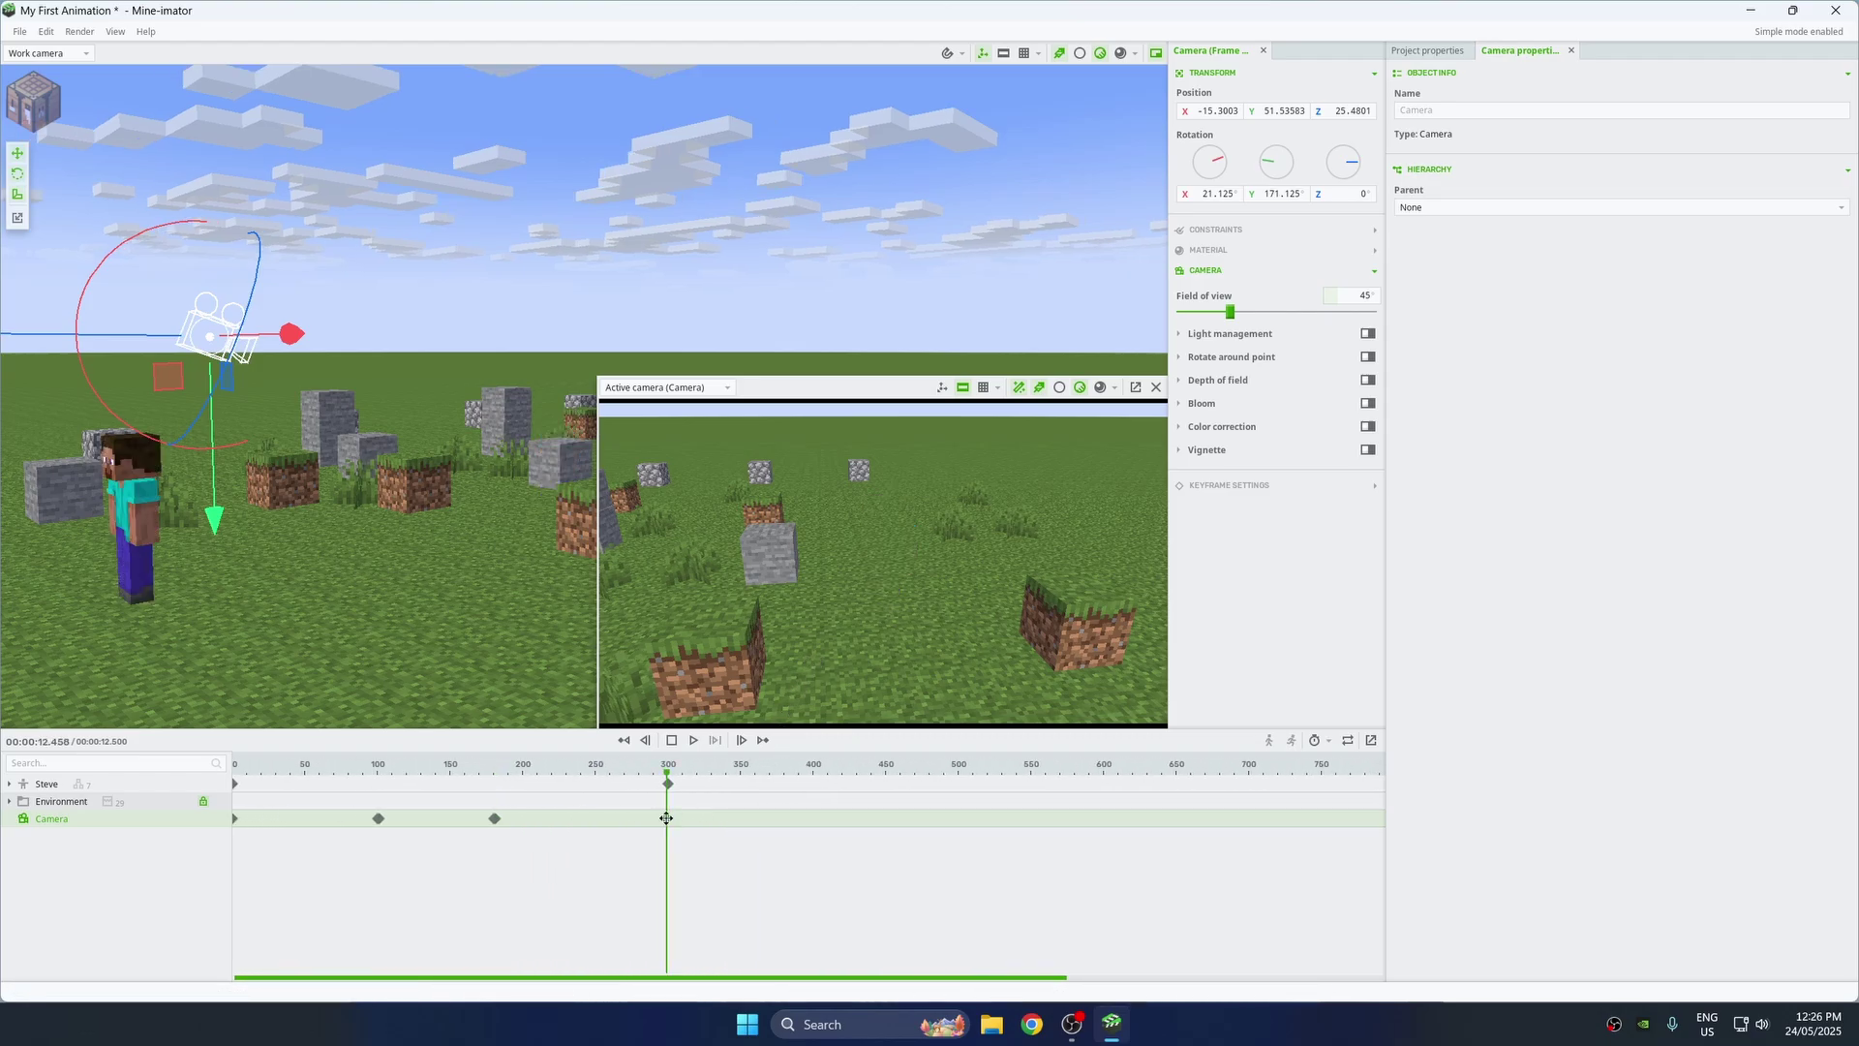
drag(669, 819, 666, 818)
key(s)
right_drag(872, 581, 585, 500)
key(q)
key(d)
right_drag(833, 566, 833, 566)
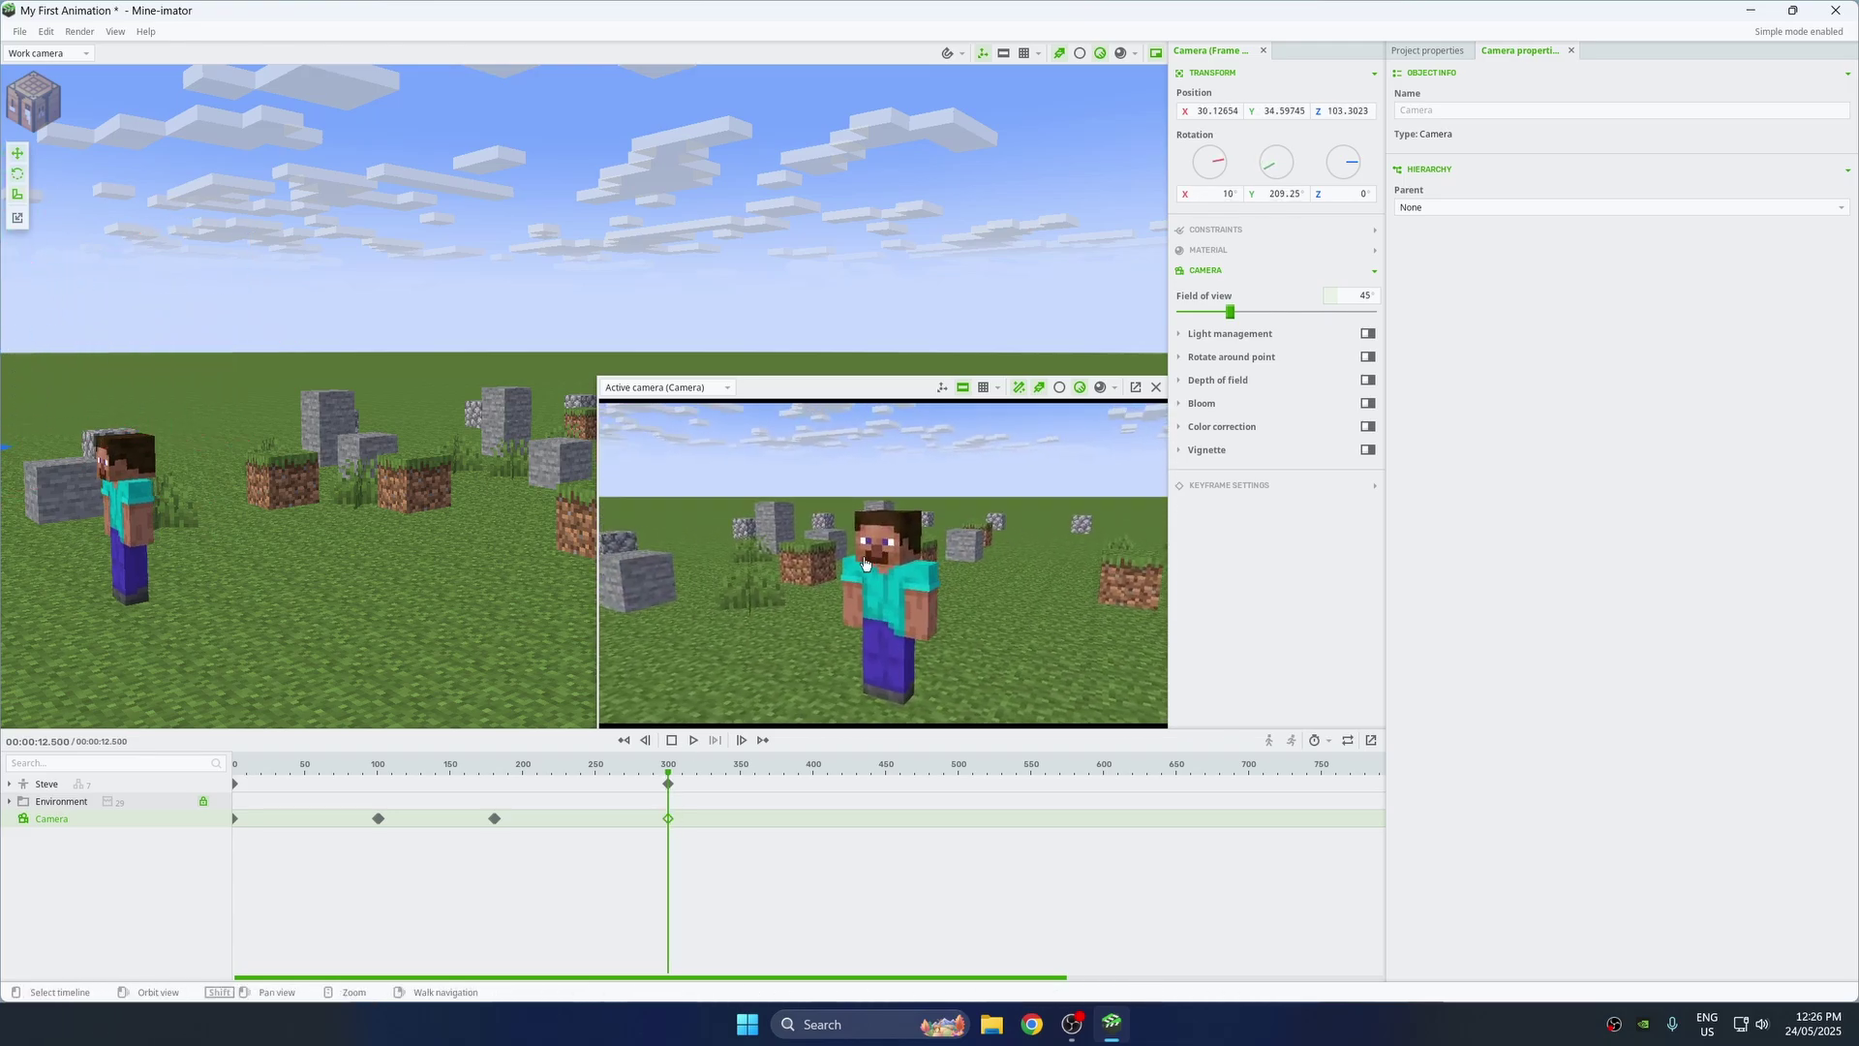
Step: Play the whole animation from the first frame to review all camera shots
drag(499, 772, 441, 775)
ctrl+scroll(490, 836, down, 3)
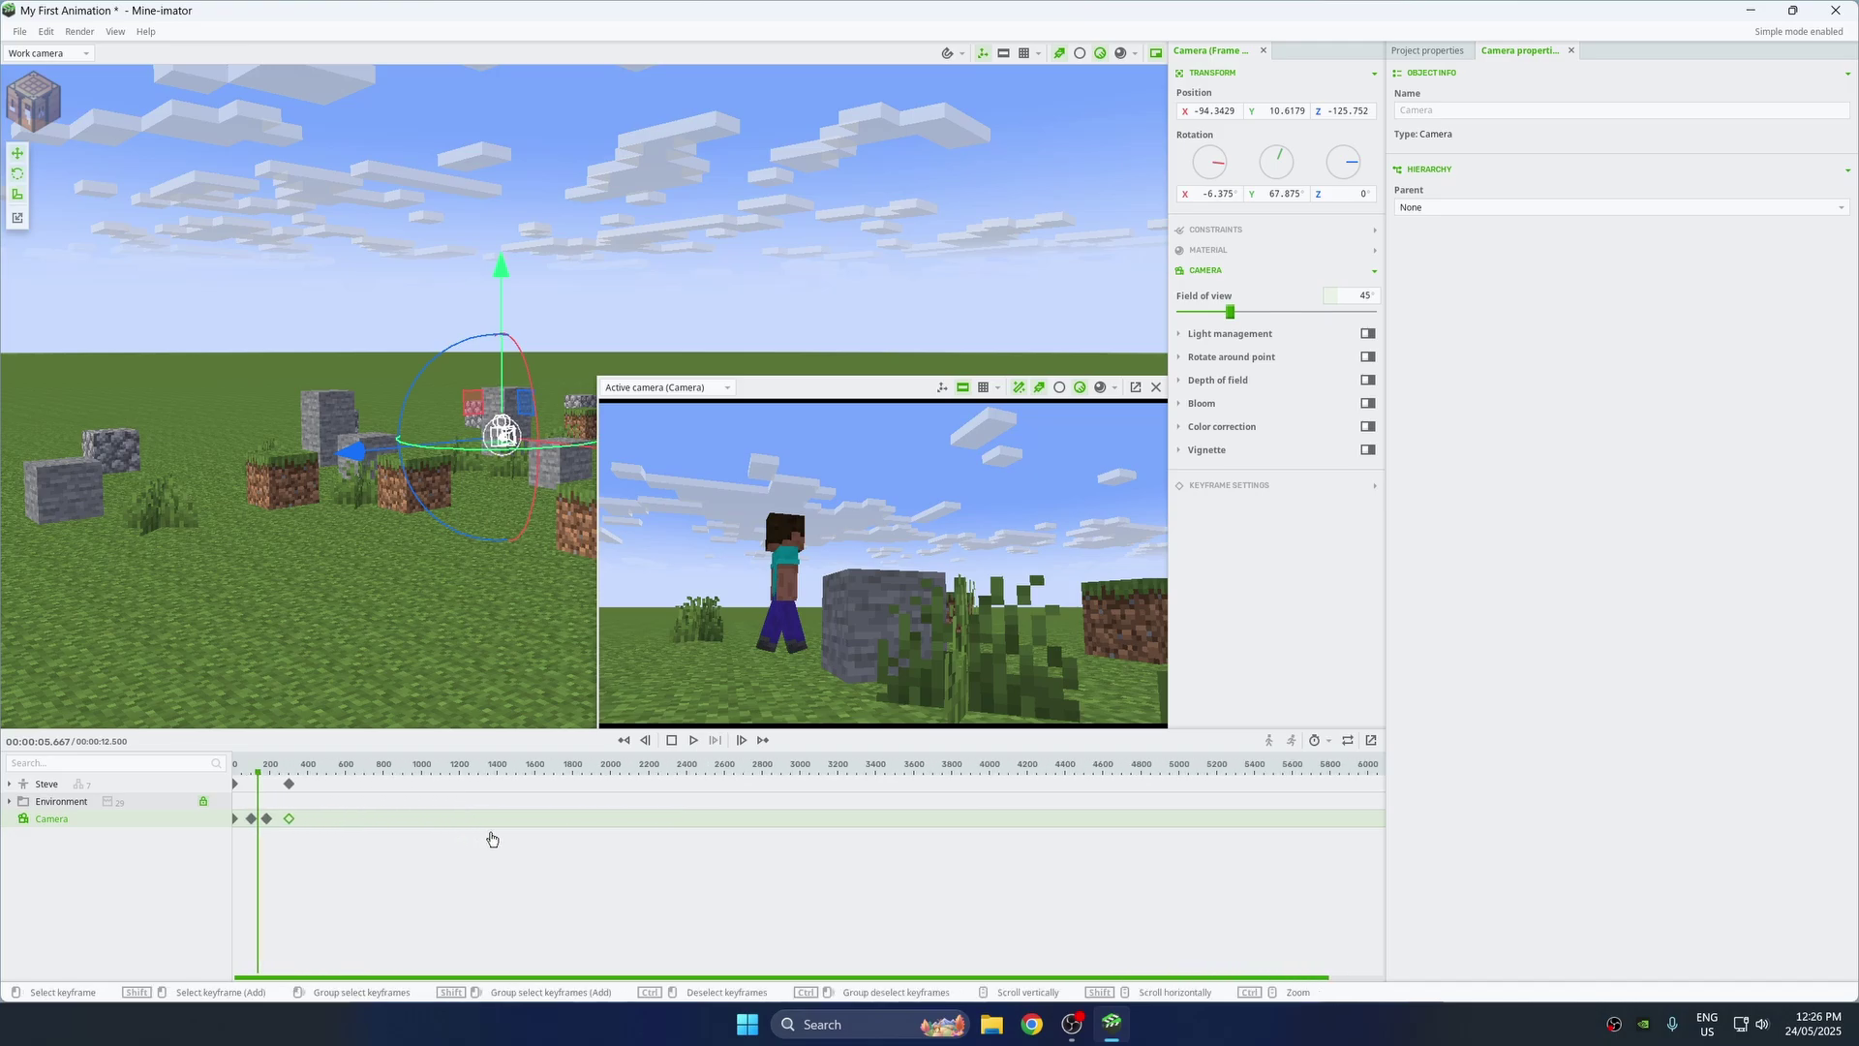
drag(260, 773, 233, 745)
key(space)
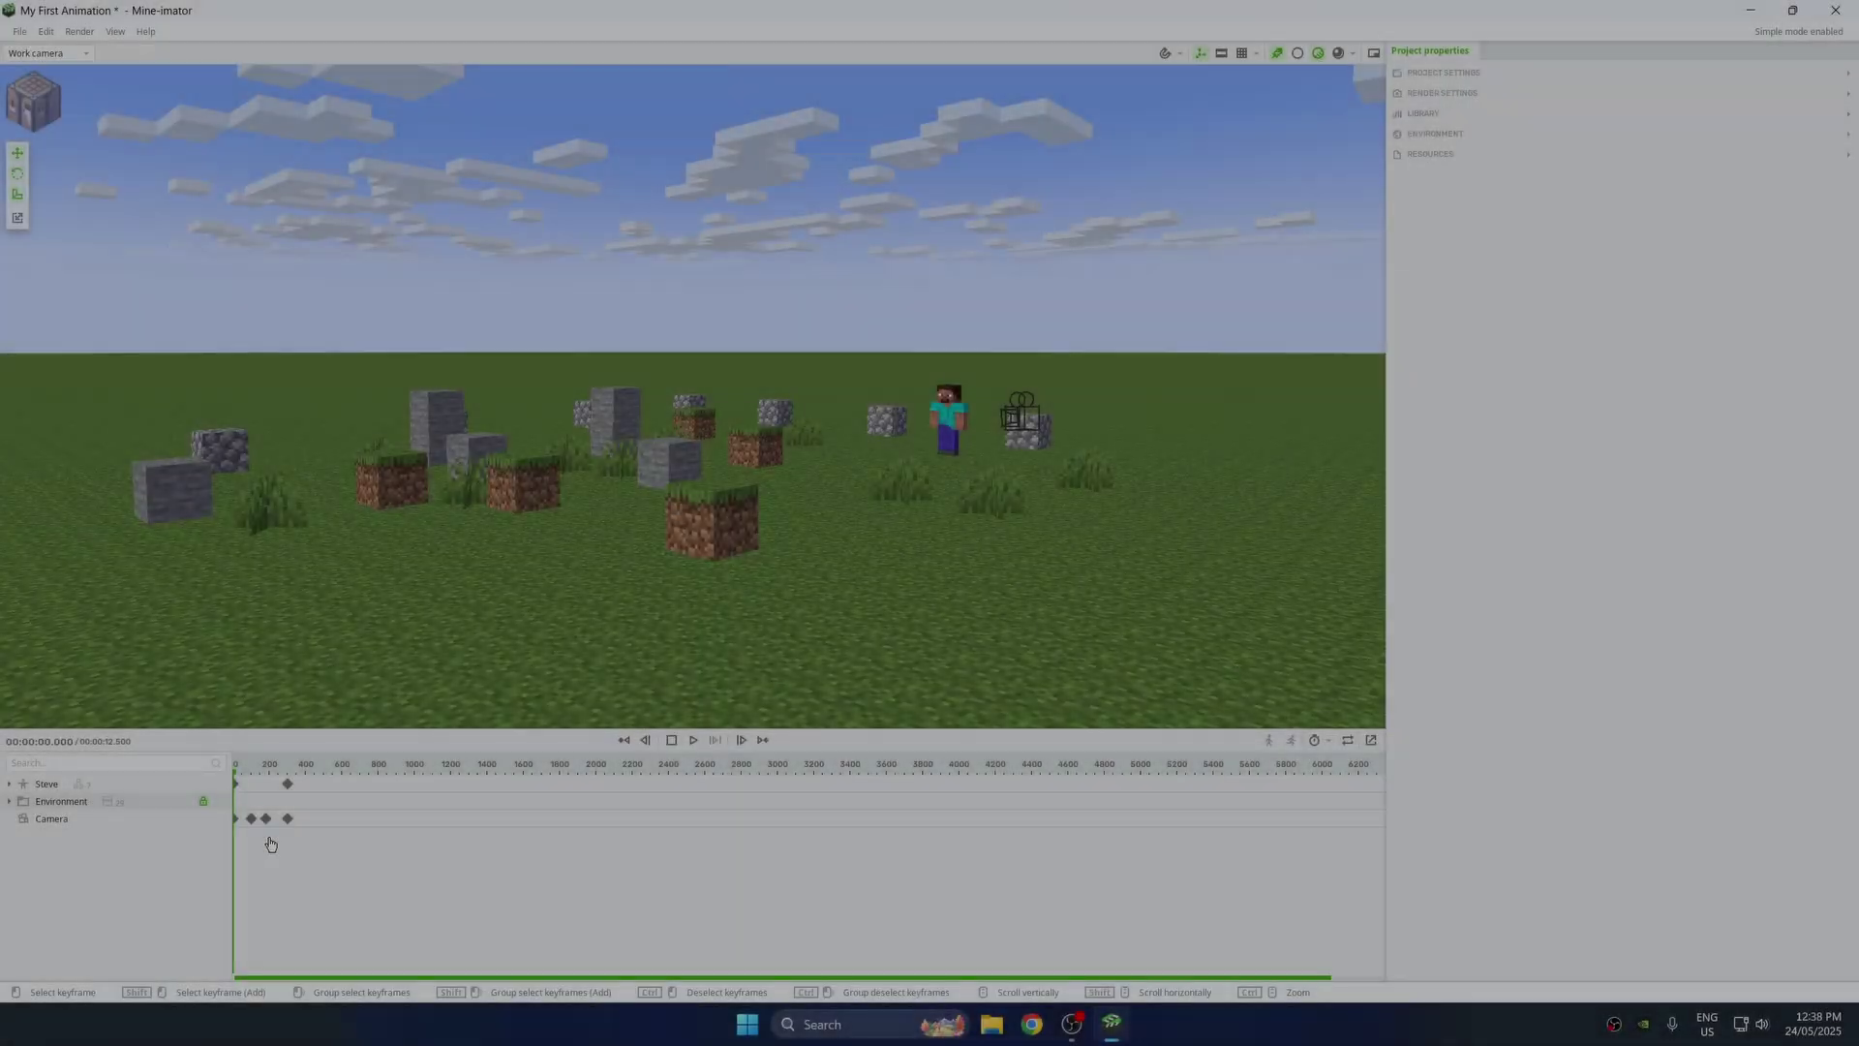
Step: Set the transition of the camera keyframe at frame 100 to Instant
ctrl+scroll(271, 844, up, 7)
drag(906, 978, 471, 954)
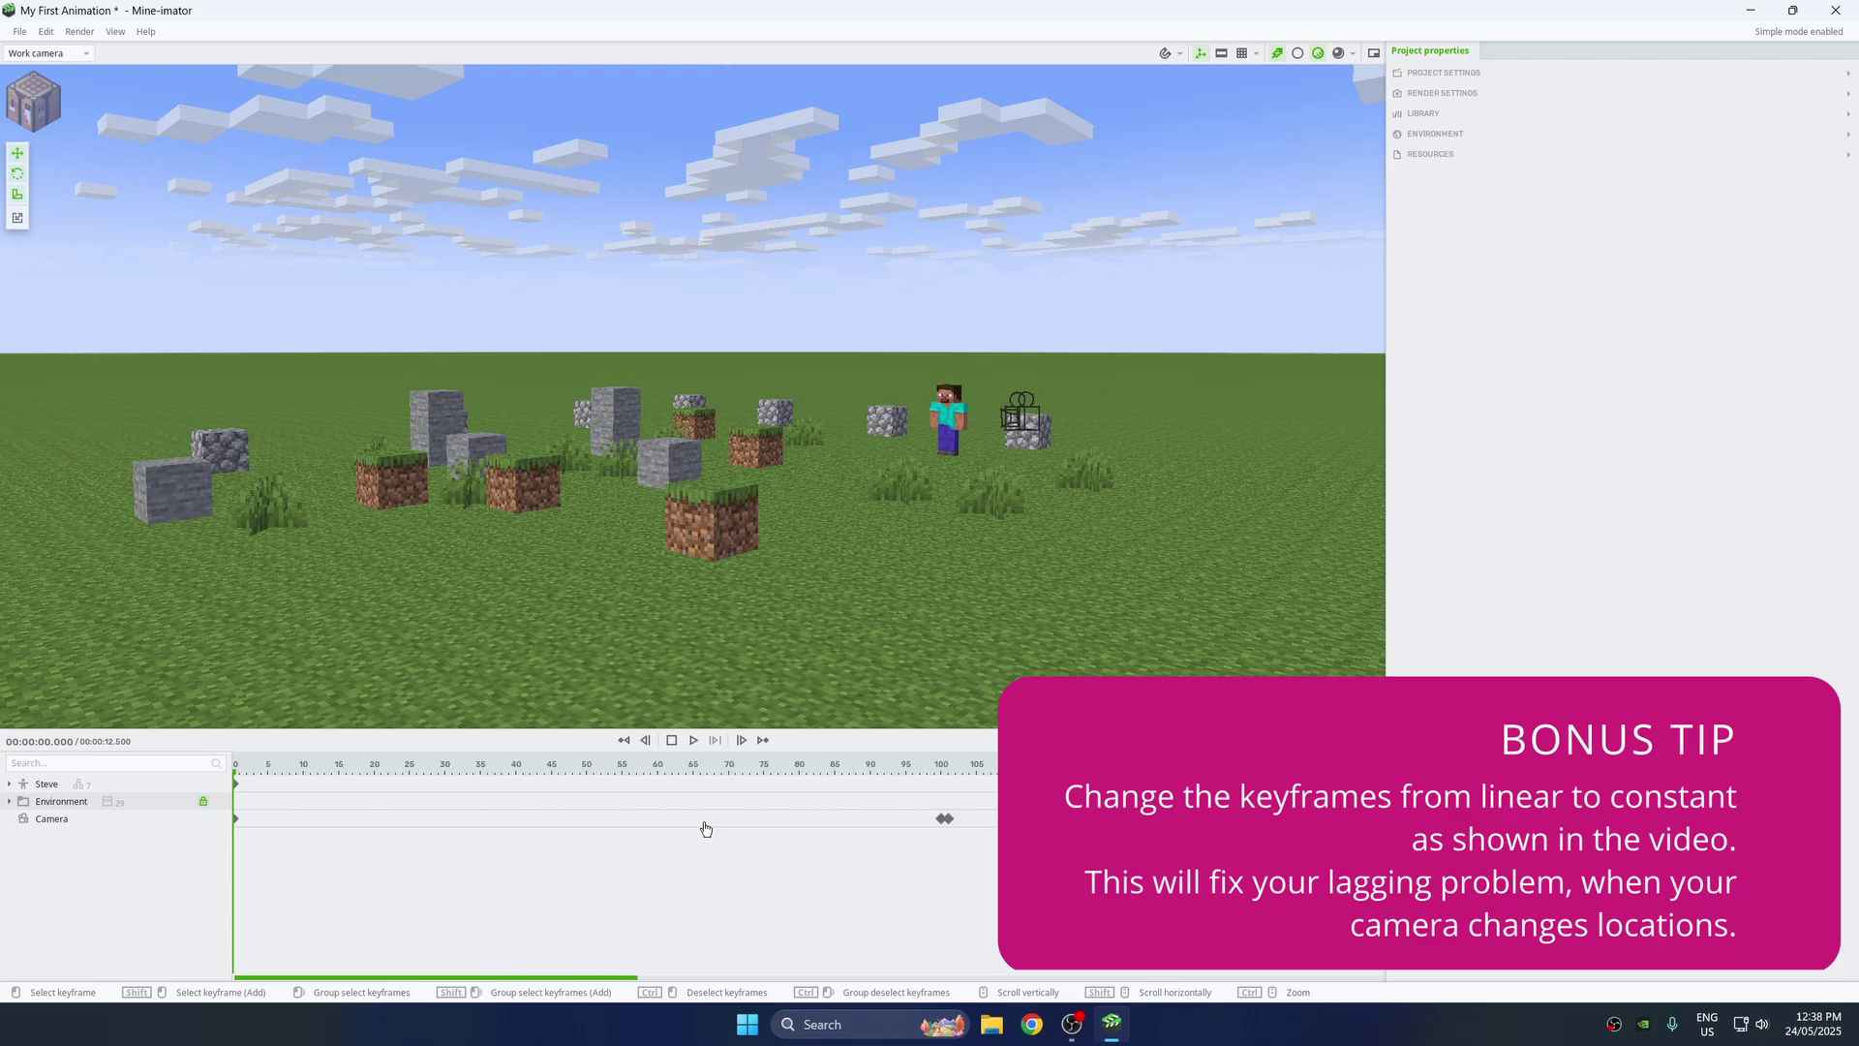
click(521, 820)
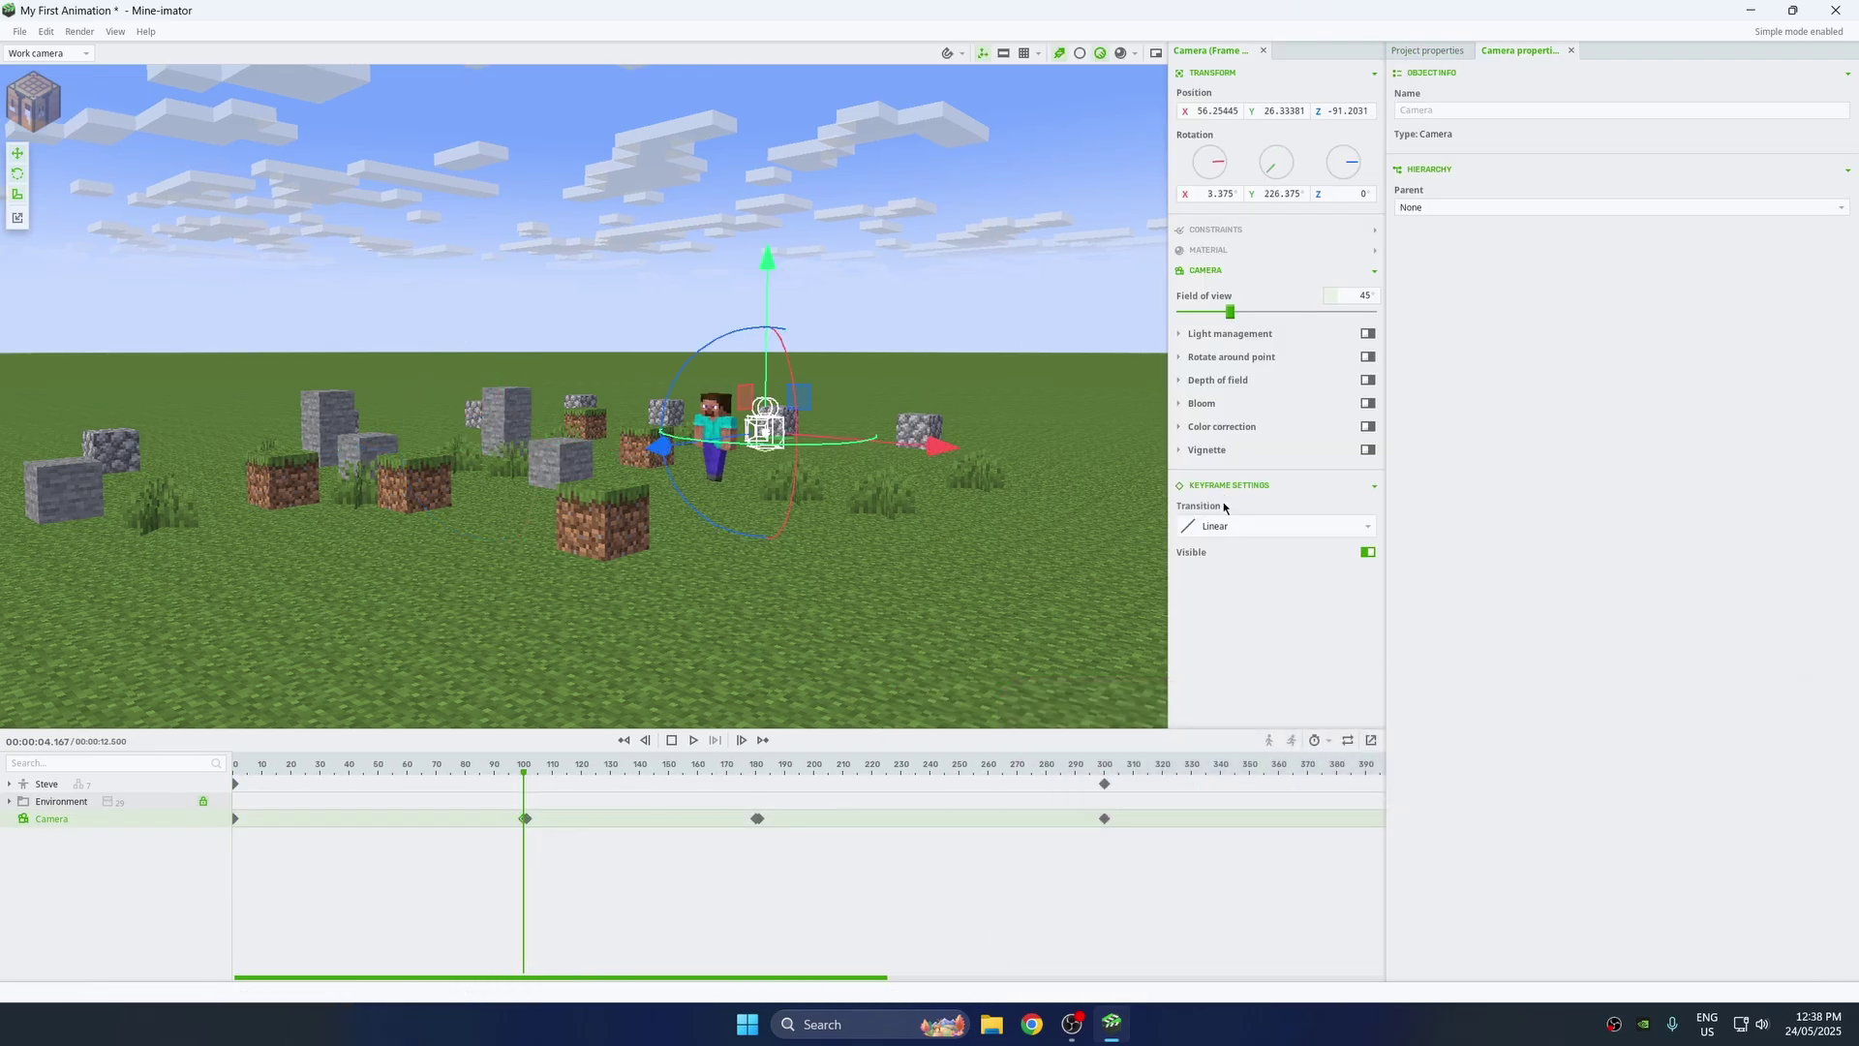
click(1226, 524)
click(1232, 233)
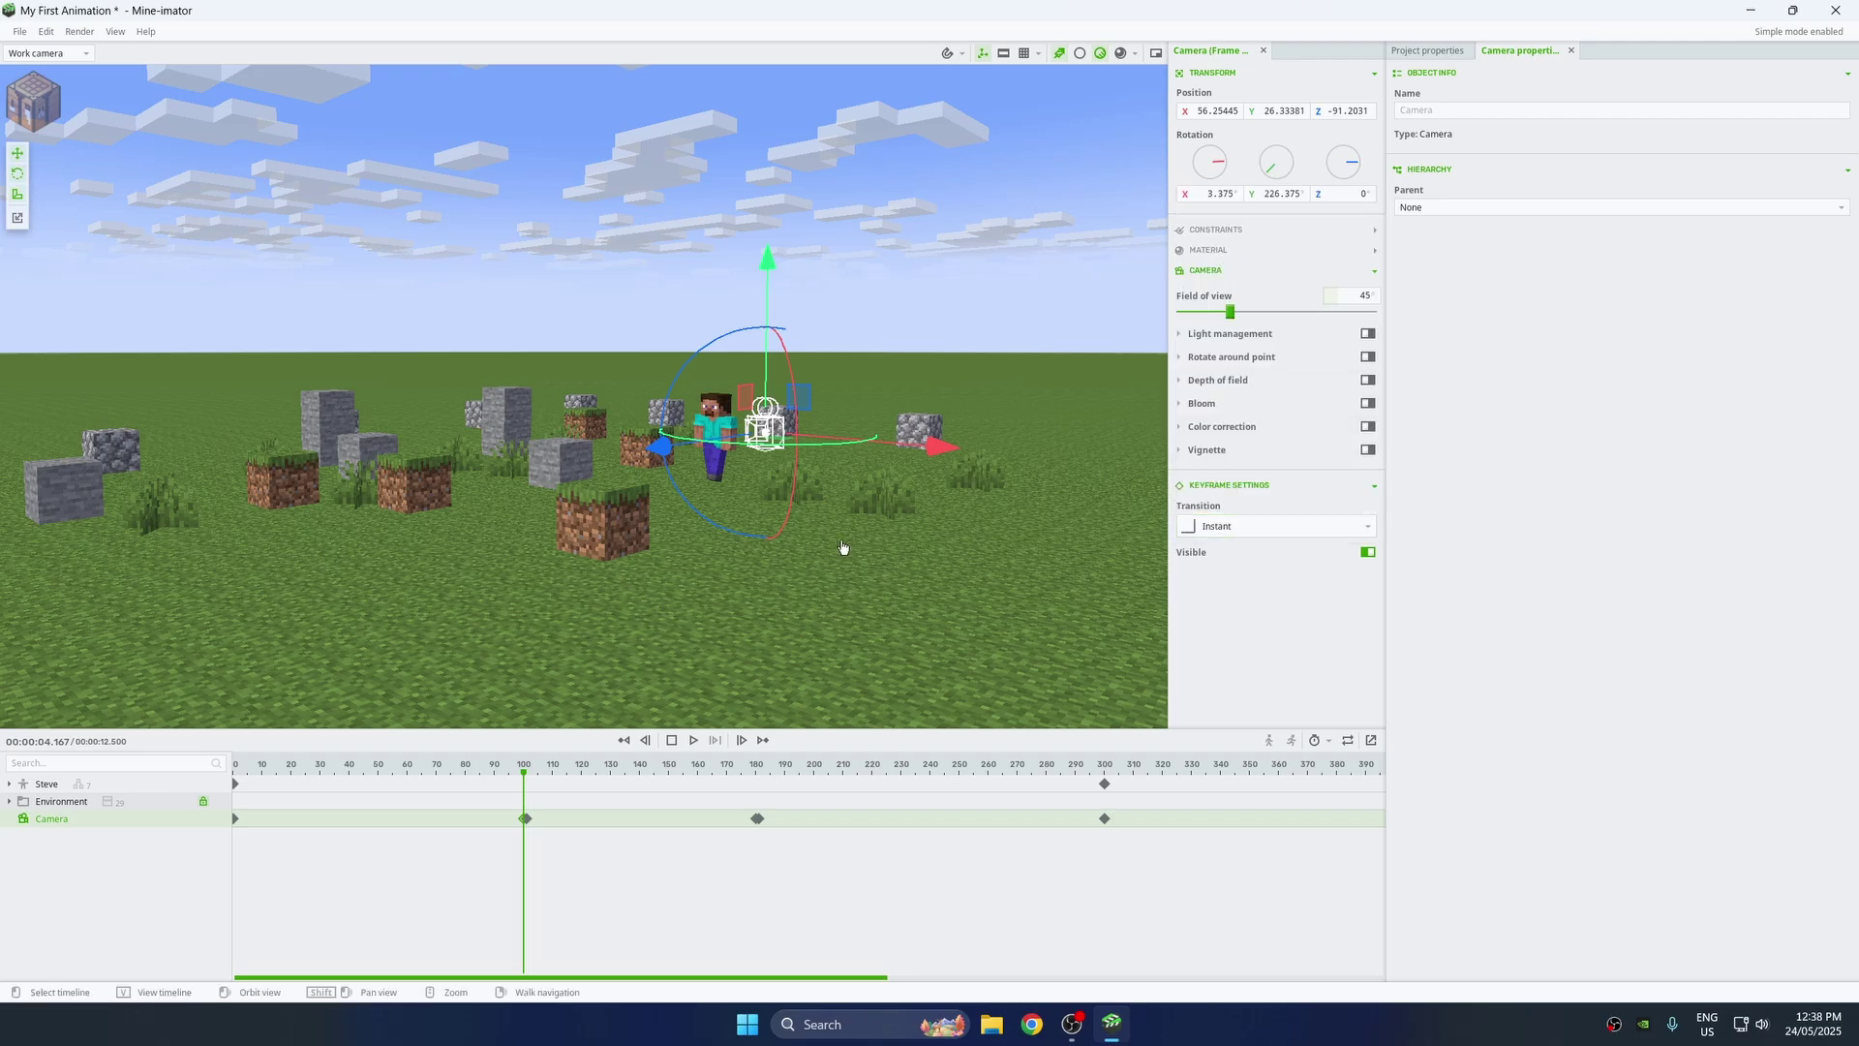
Step: Change the camera keyframe at frame 180 to an Instant transition
click(755, 820)
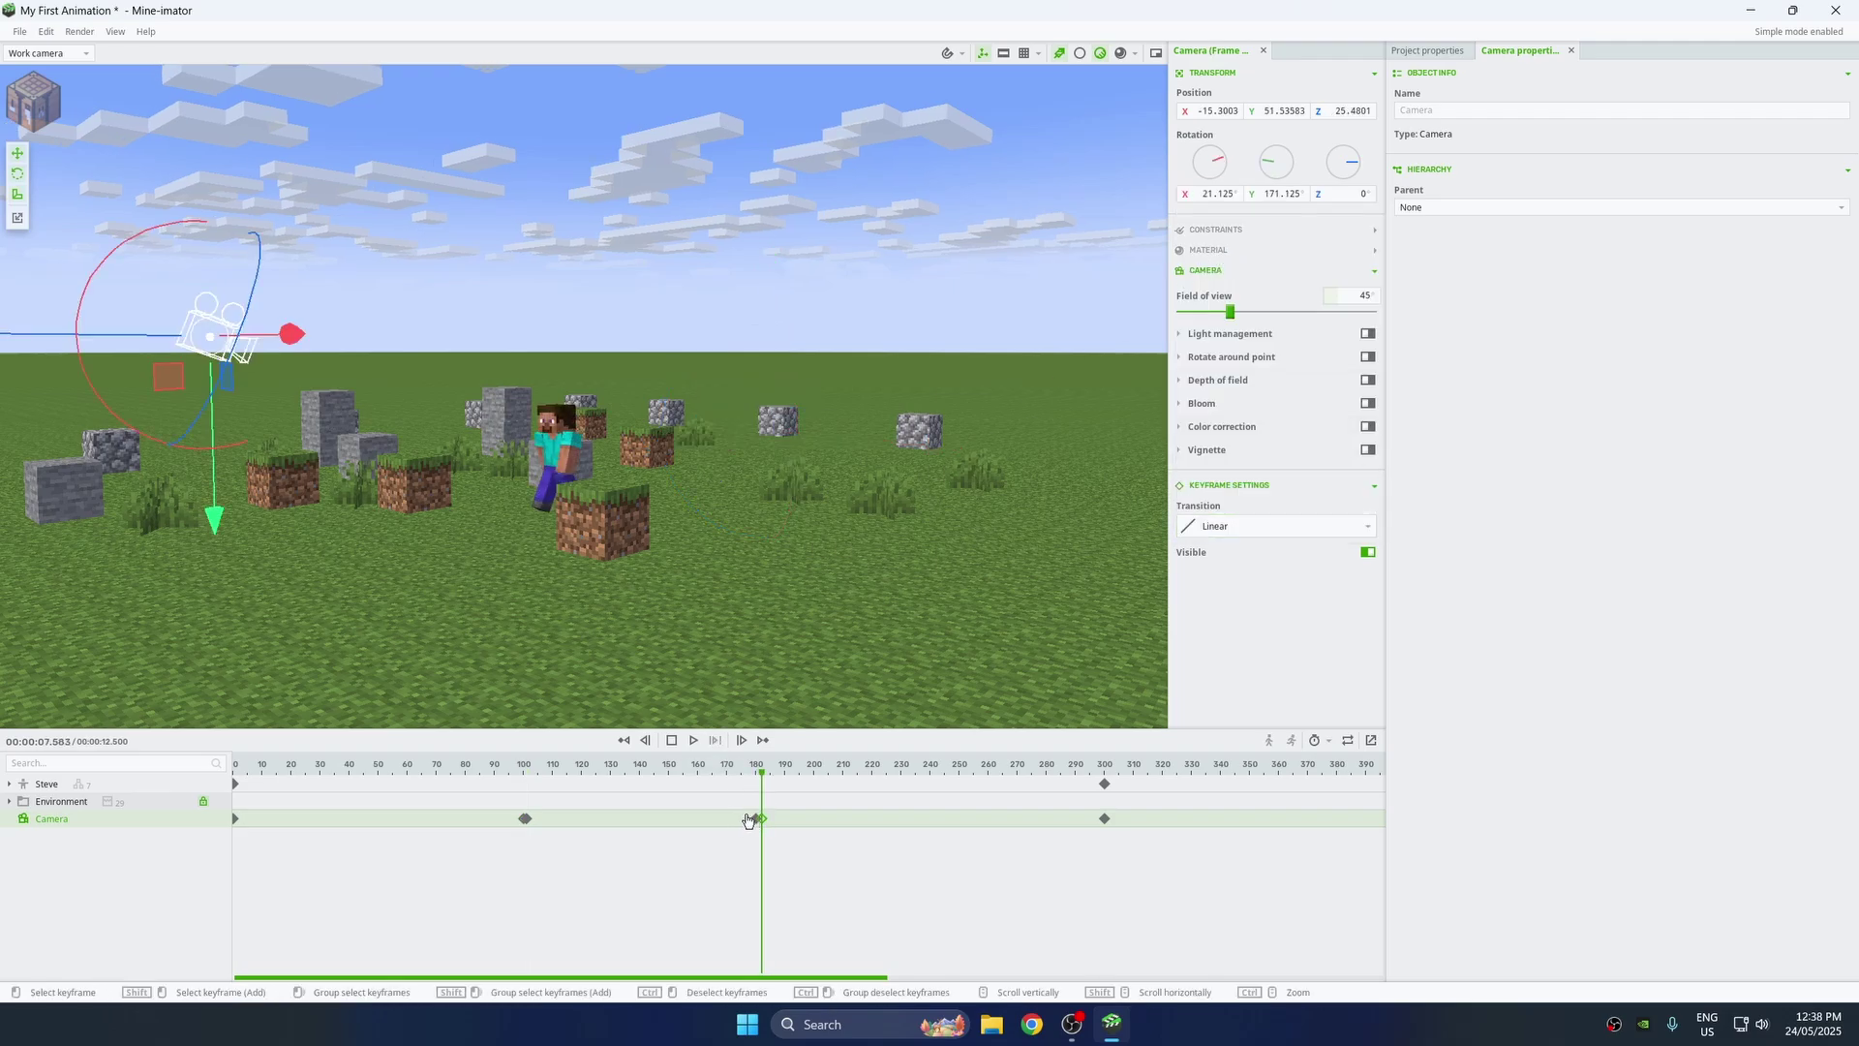
click(757, 820)
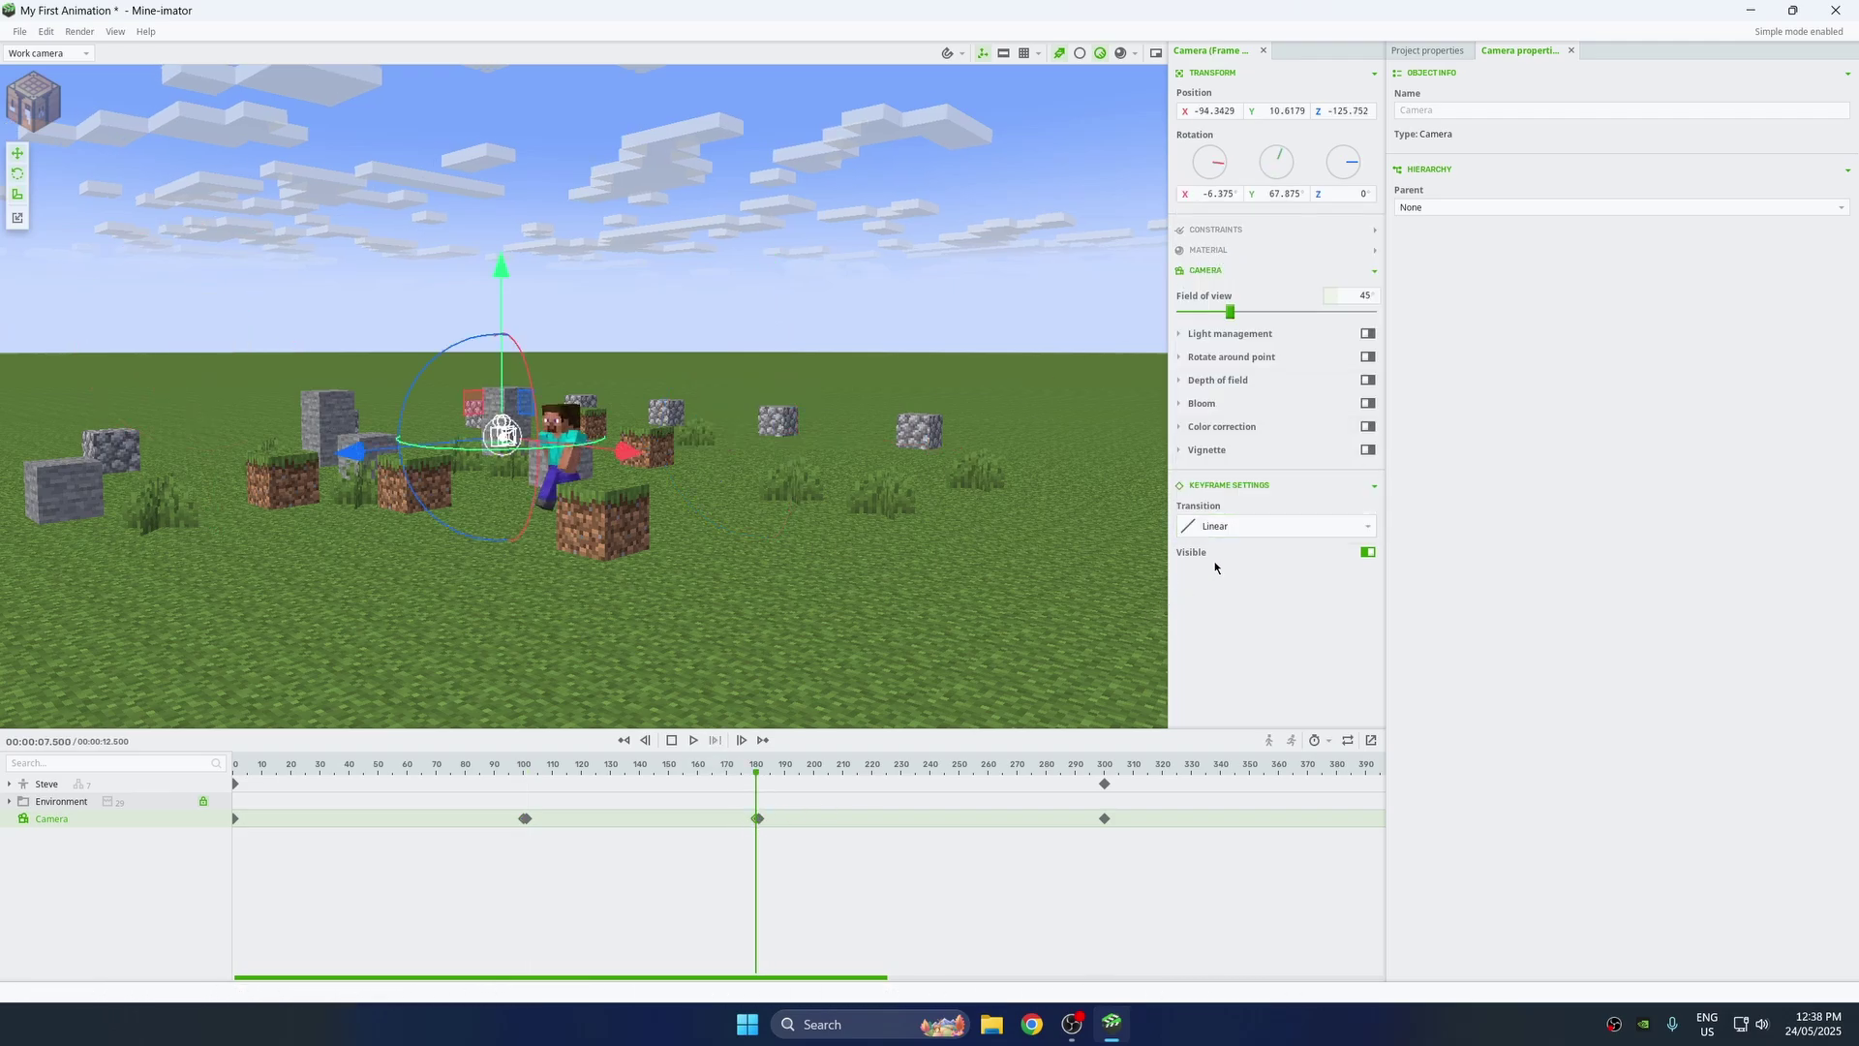
click(1226, 526)
click(1236, 237)
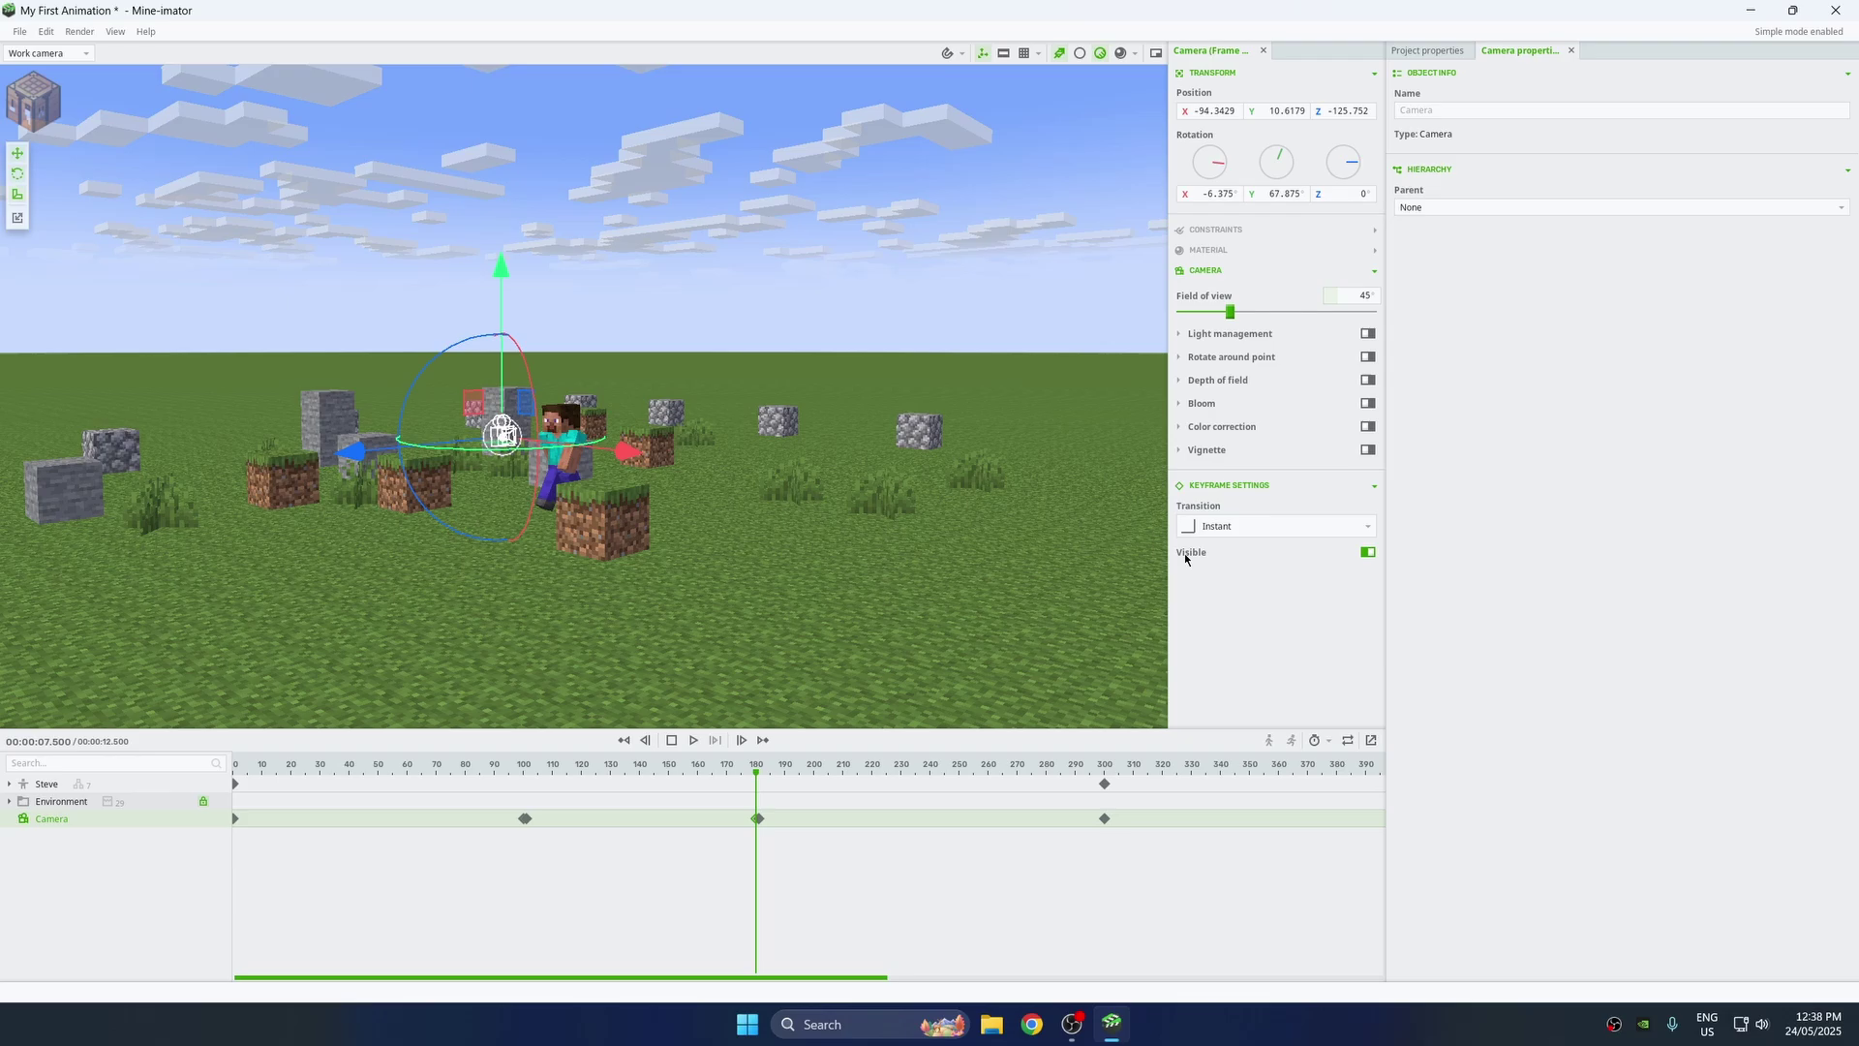
Step: Return the timeline to frame 0 and deselect the camera
click(1105, 821)
ctrl+scroll(1082, 845, down, 3)
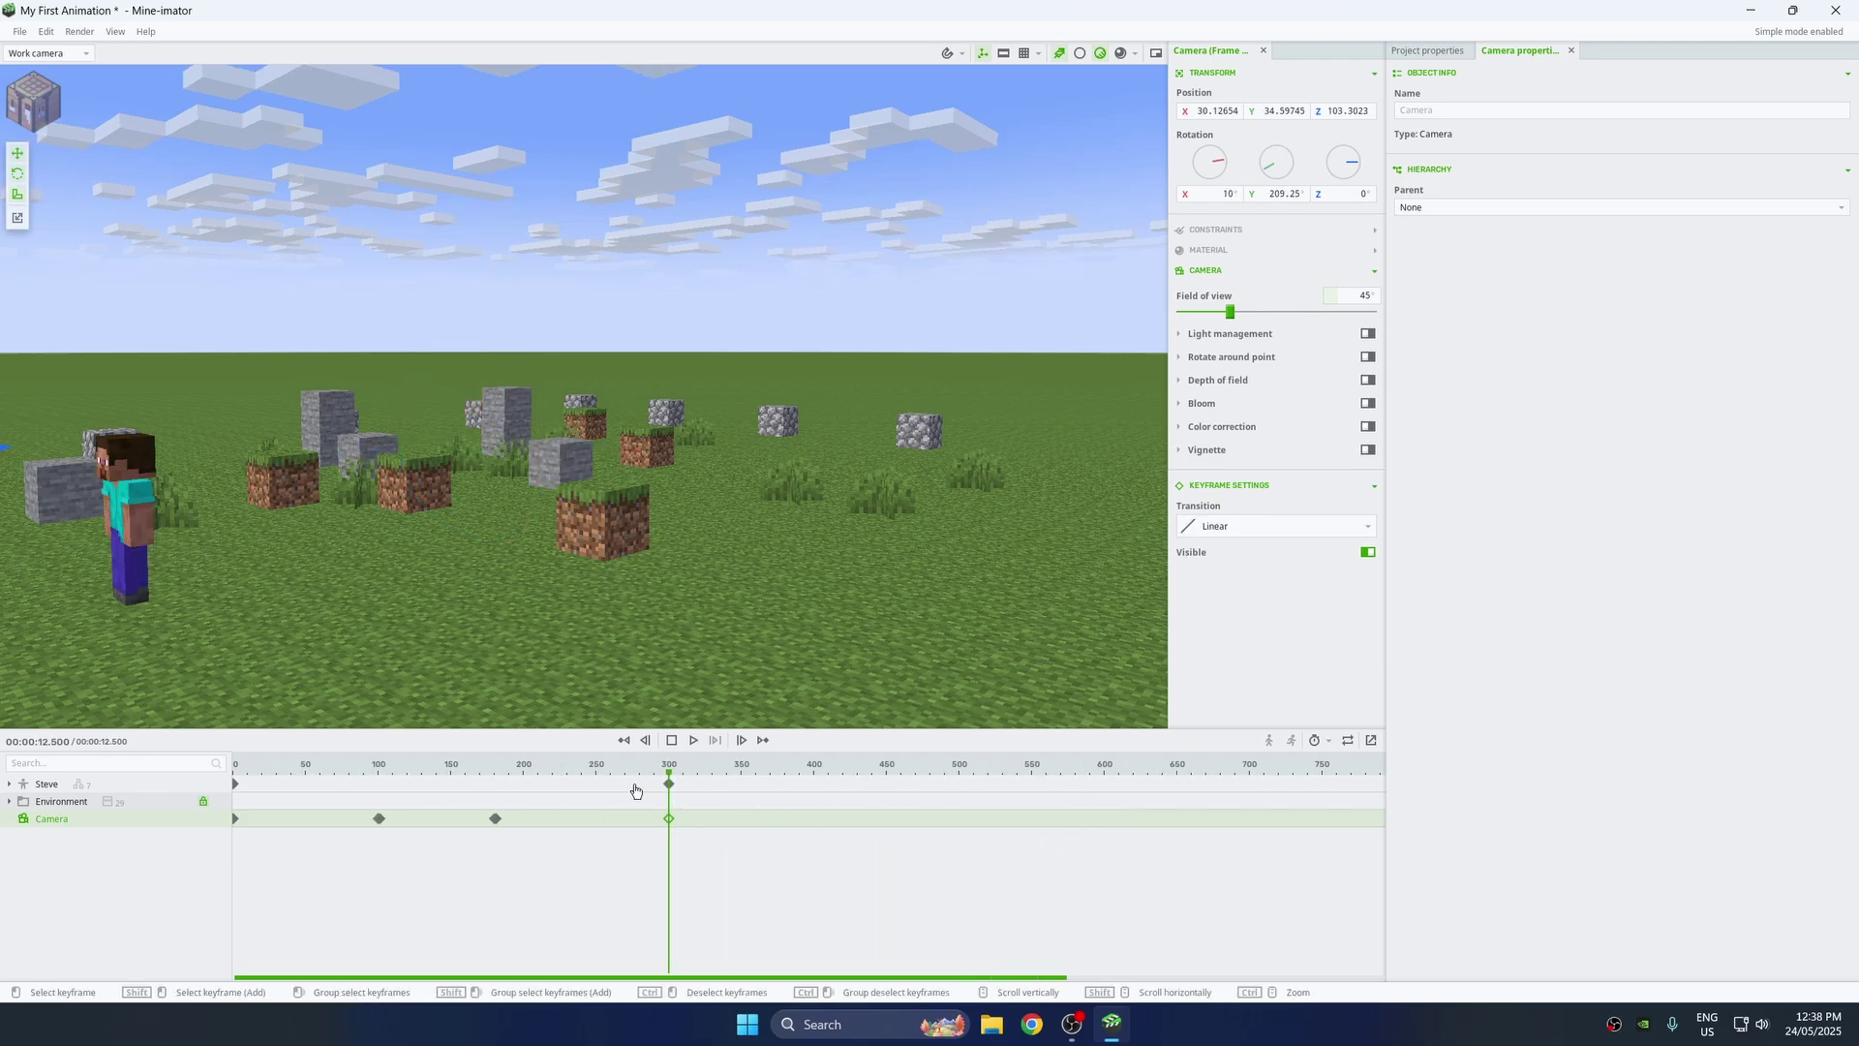
click(236, 764)
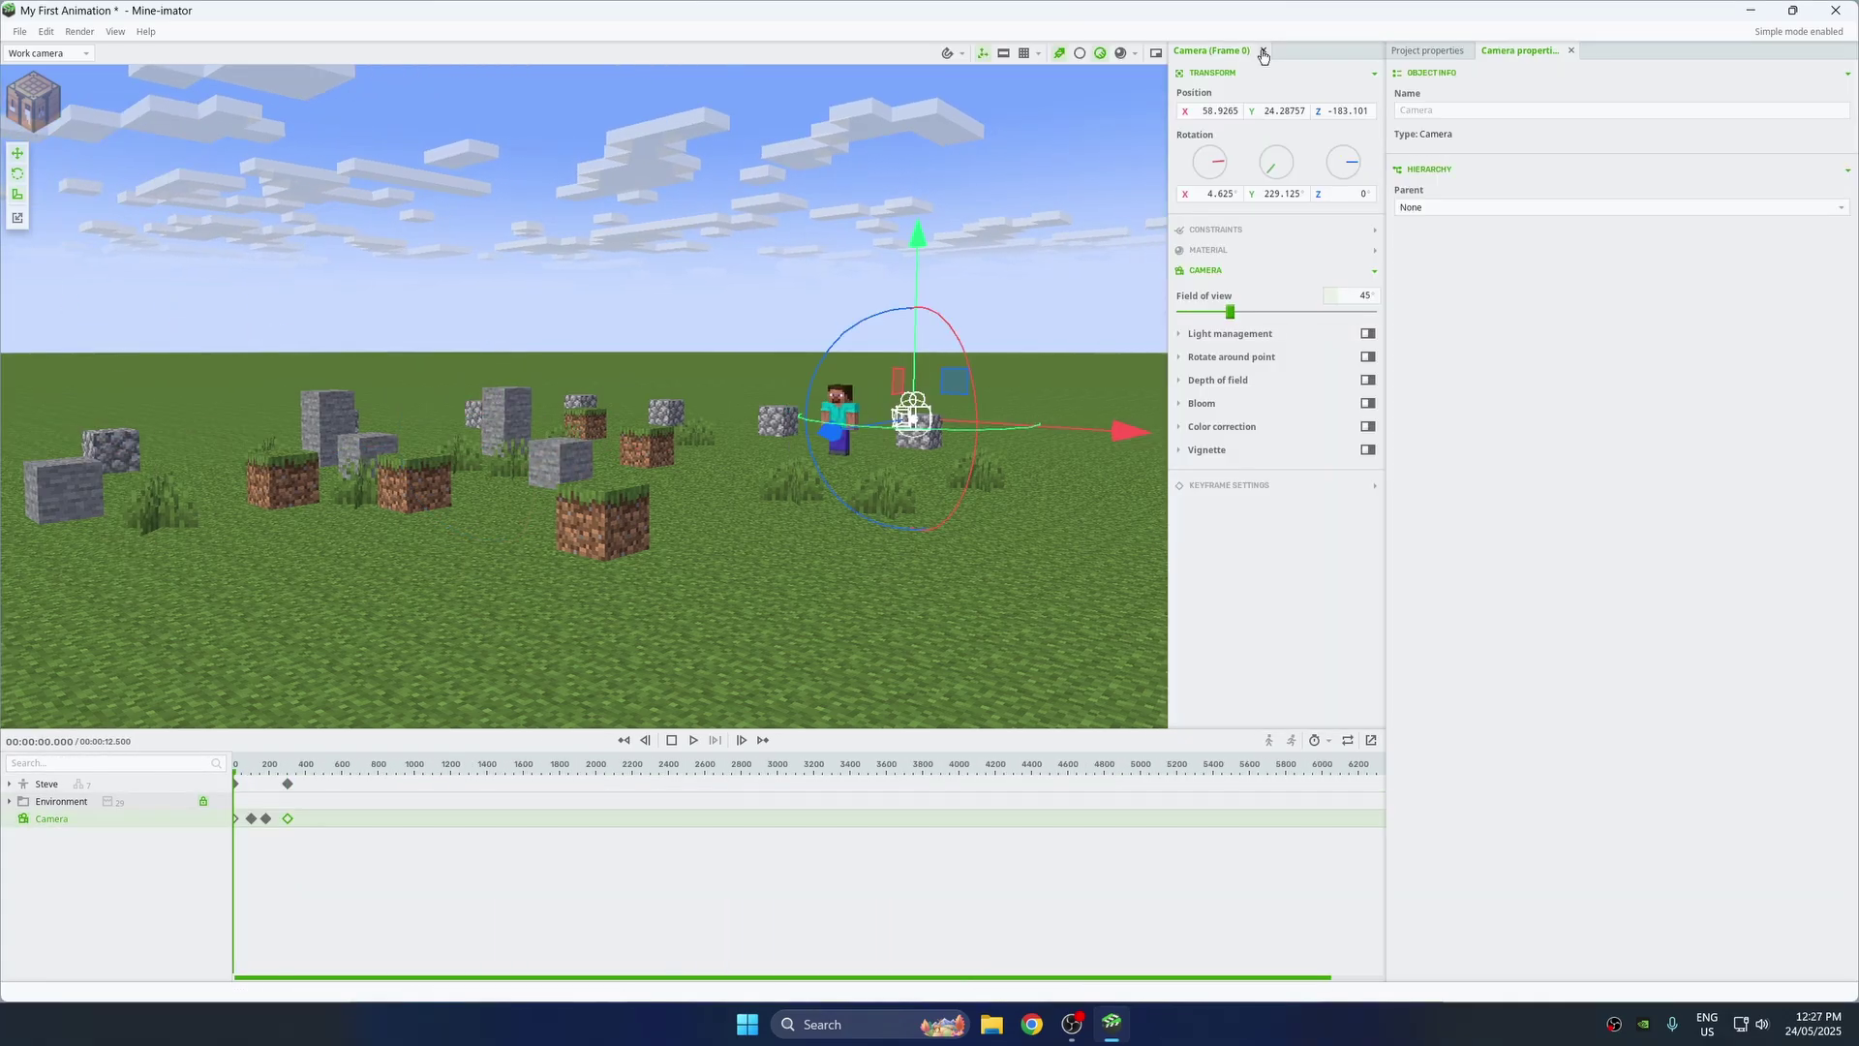
click(1263, 51)
click(971, 183)
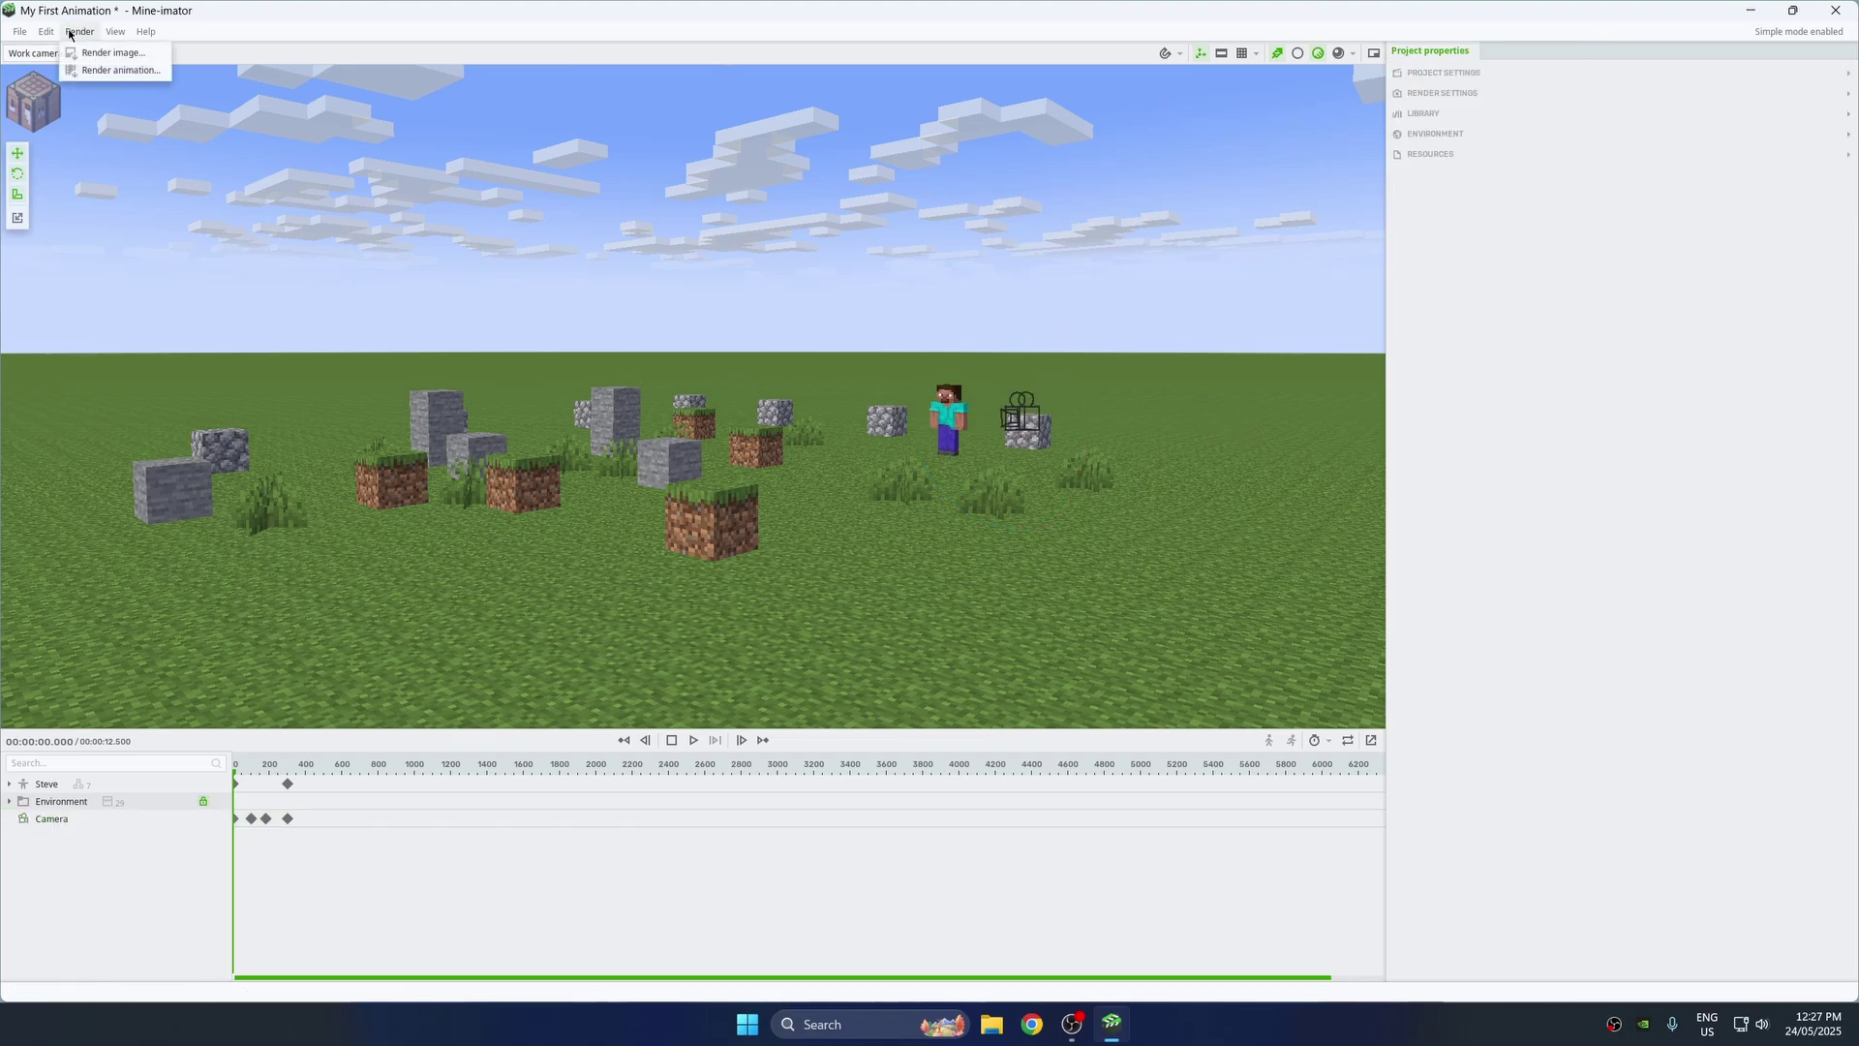
Step: Render the animation as an MP4 file named My First Animation at FHD 1080p (1920x1080) and 60 frames per second
click(126, 71)
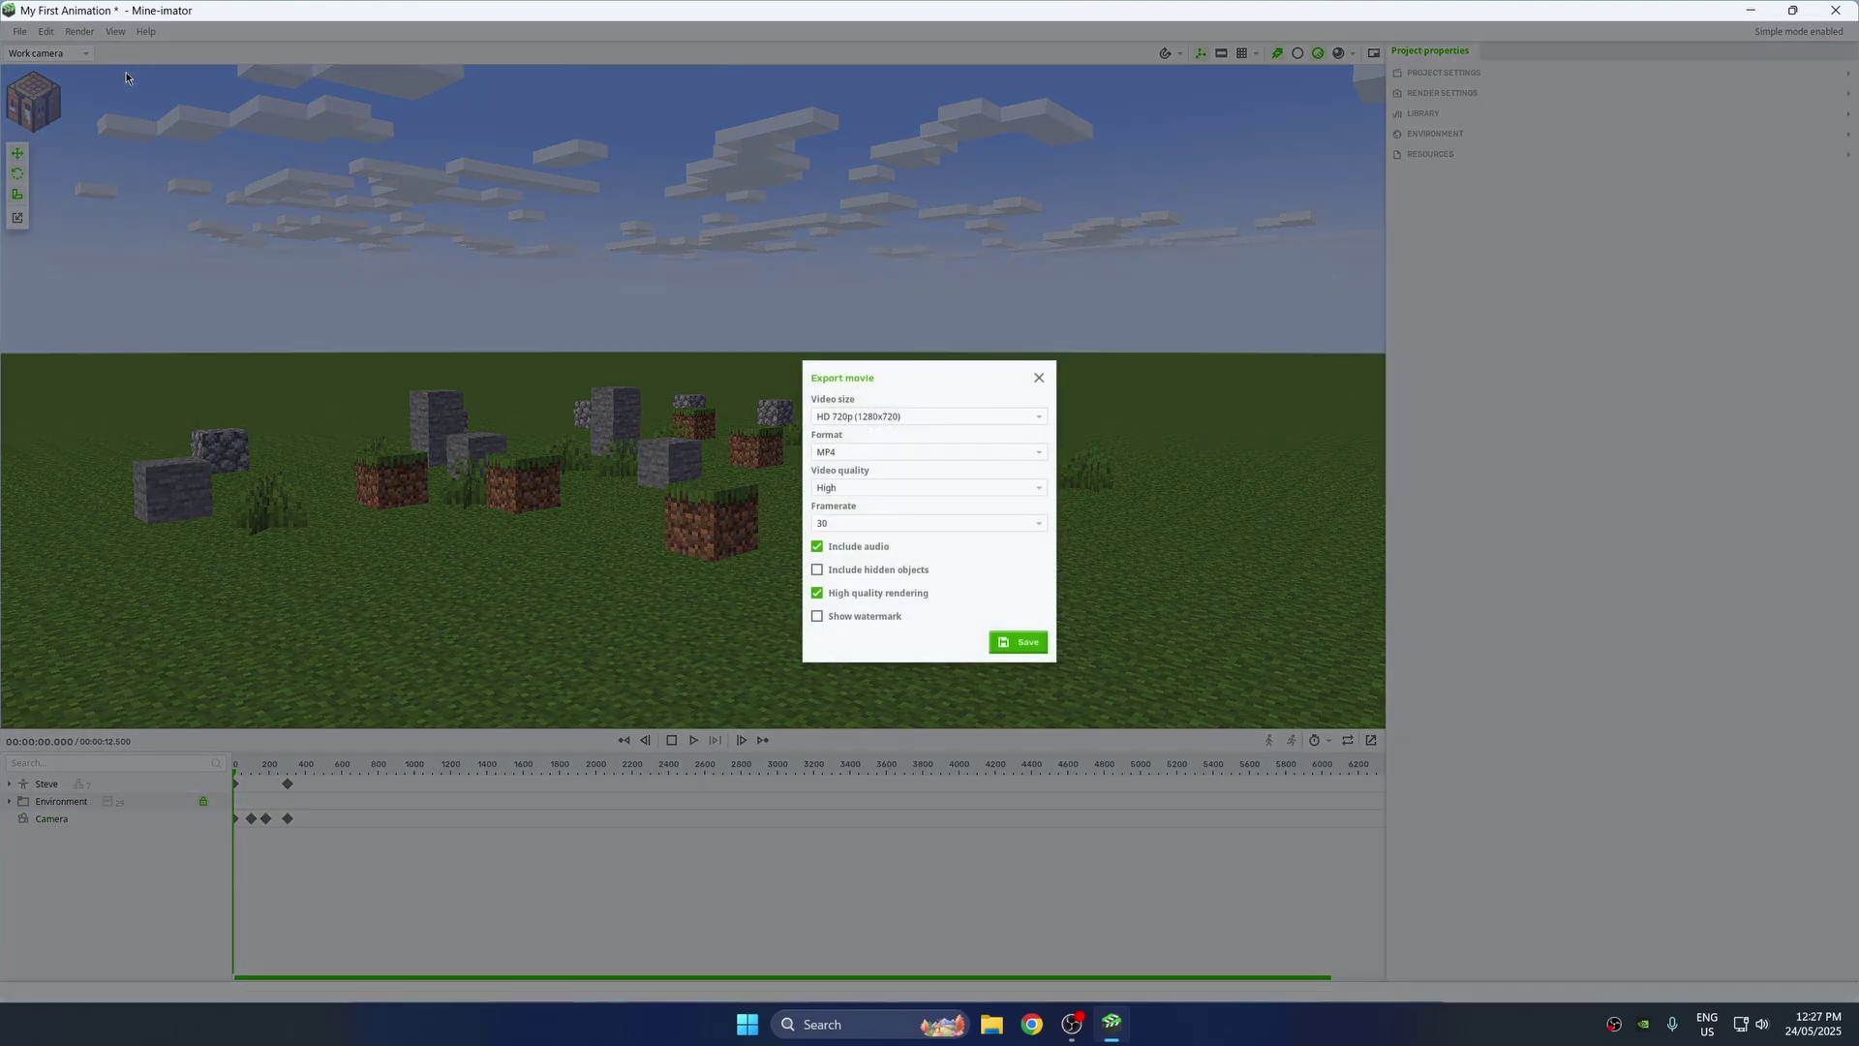
click(871, 414)
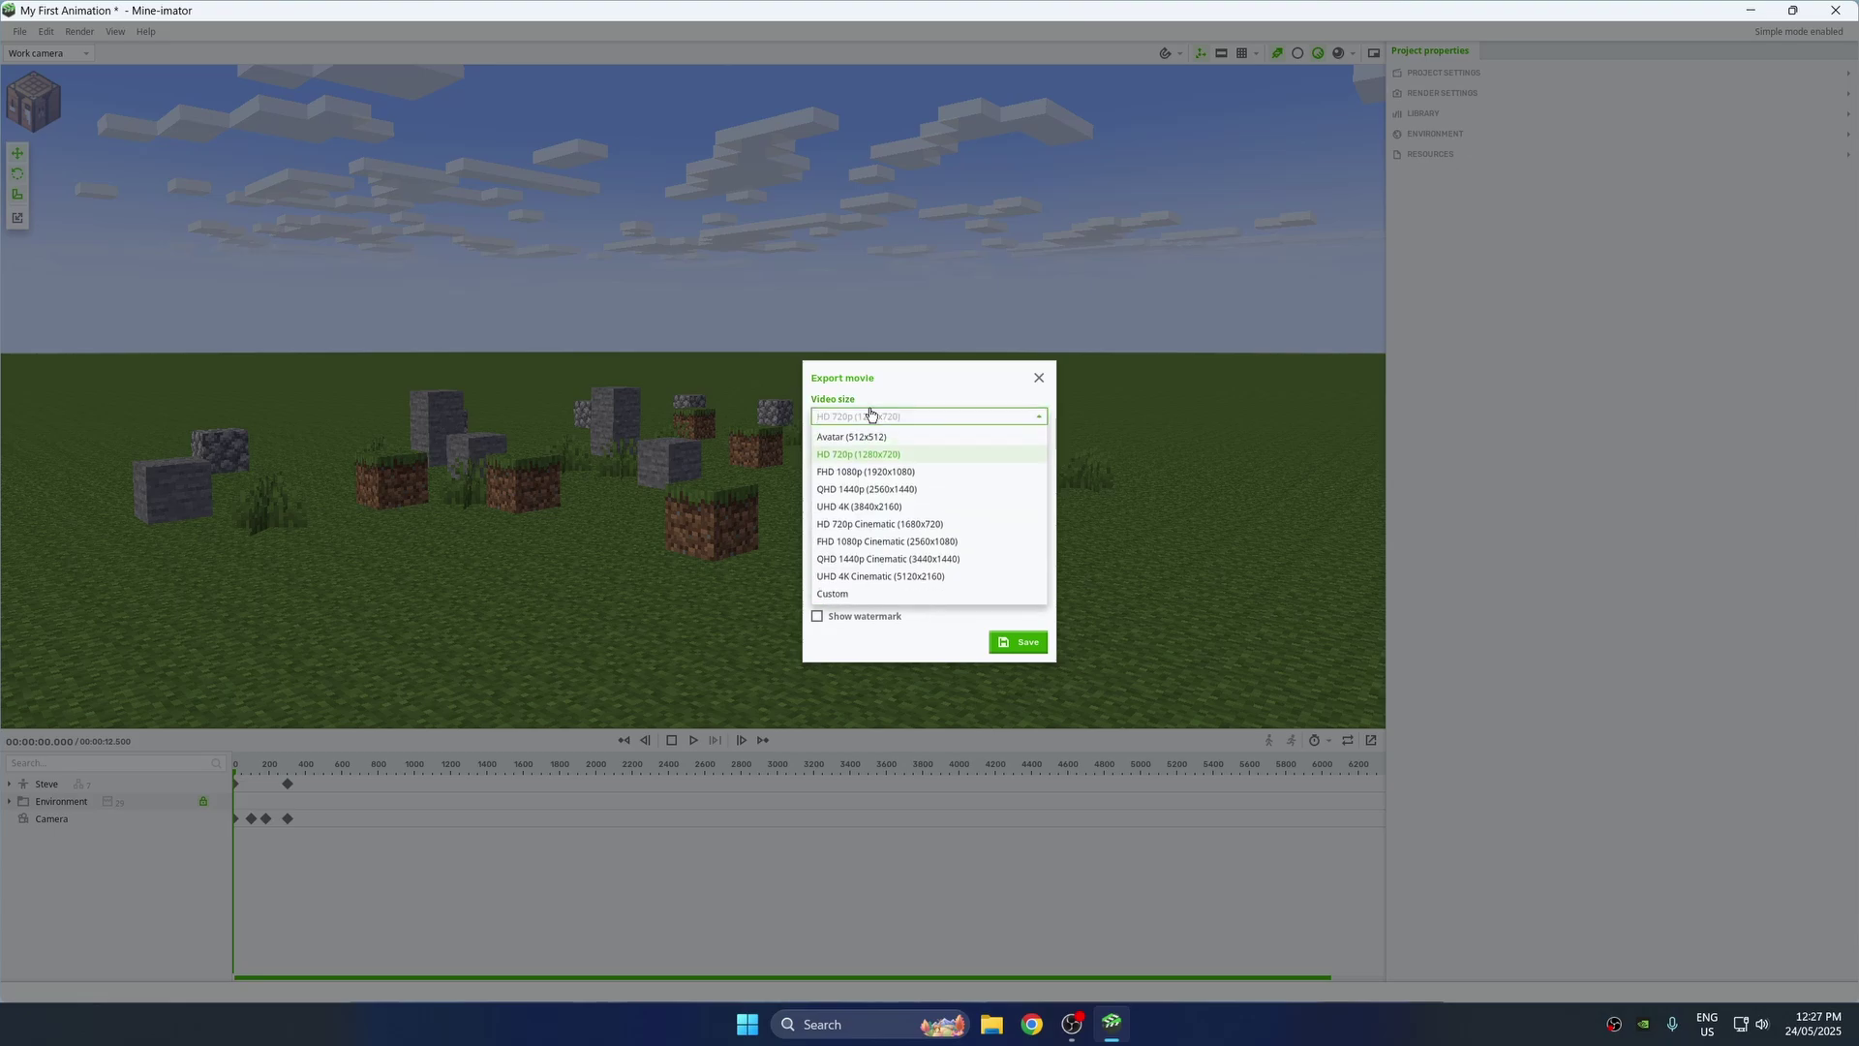
click(920, 472)
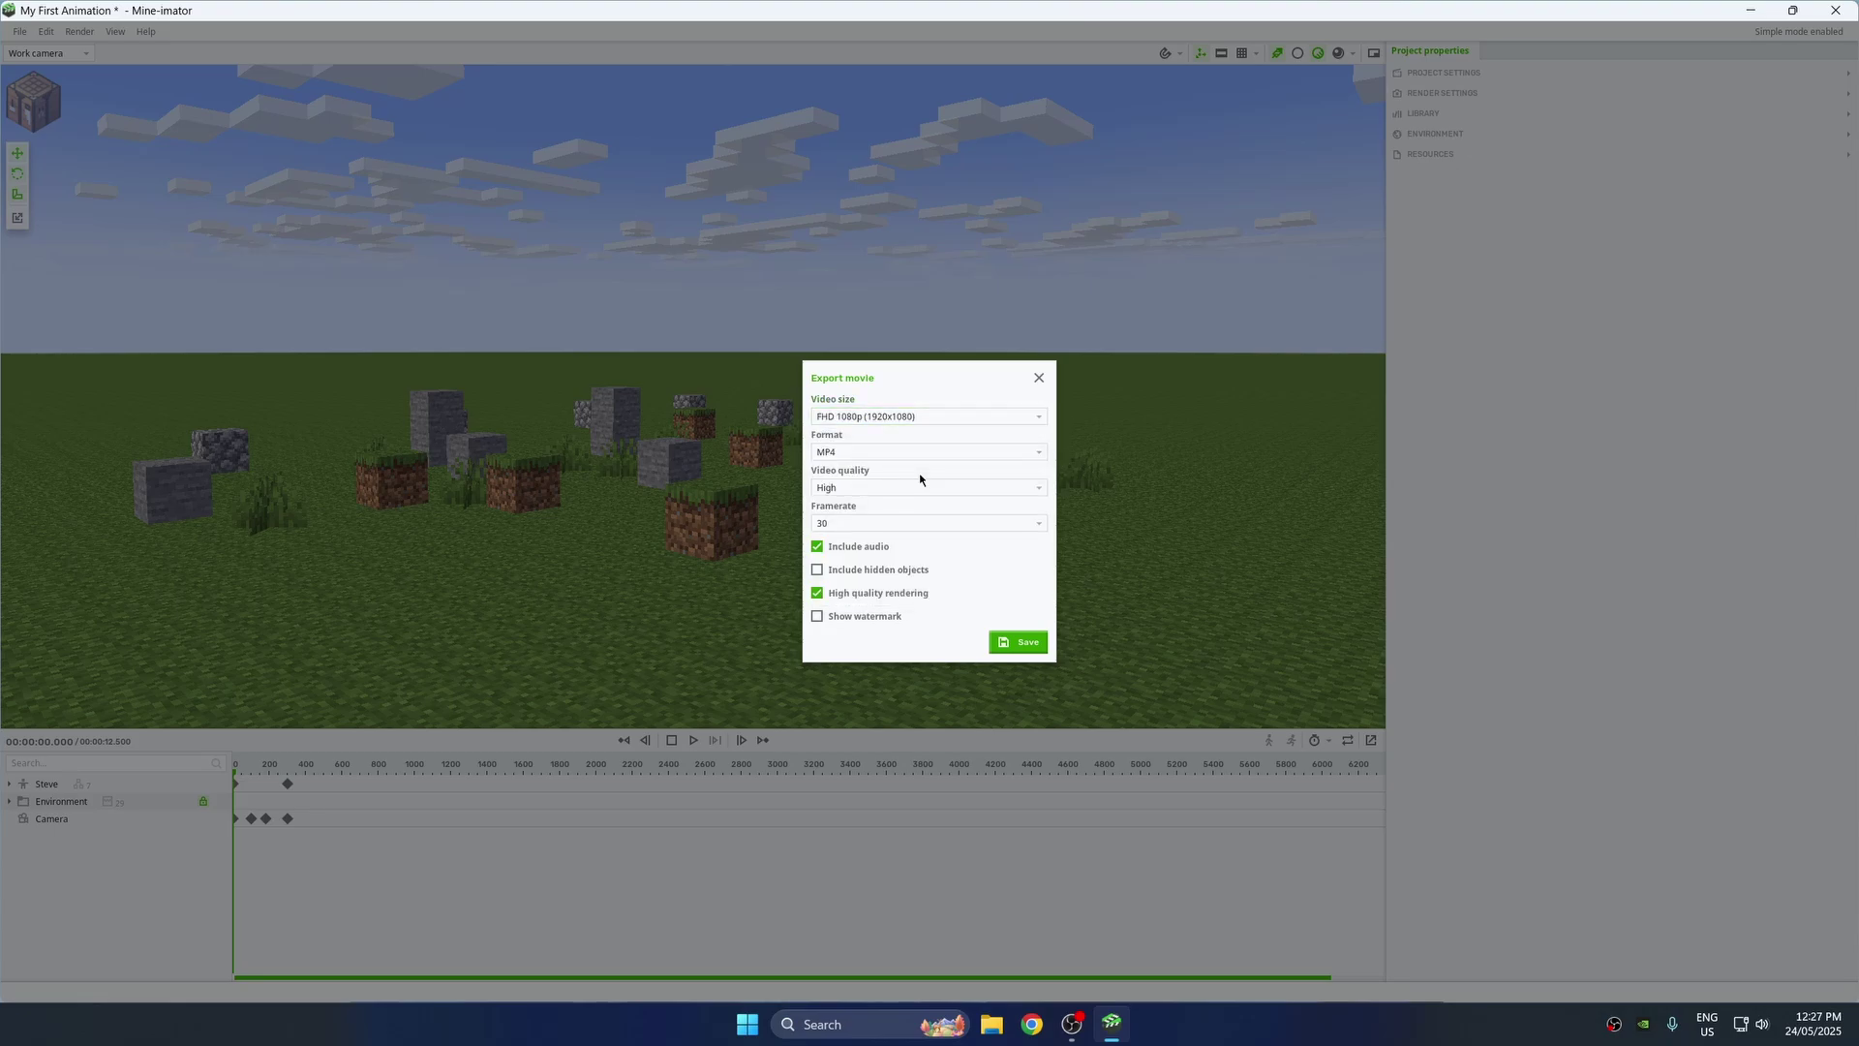
click(882, 523)
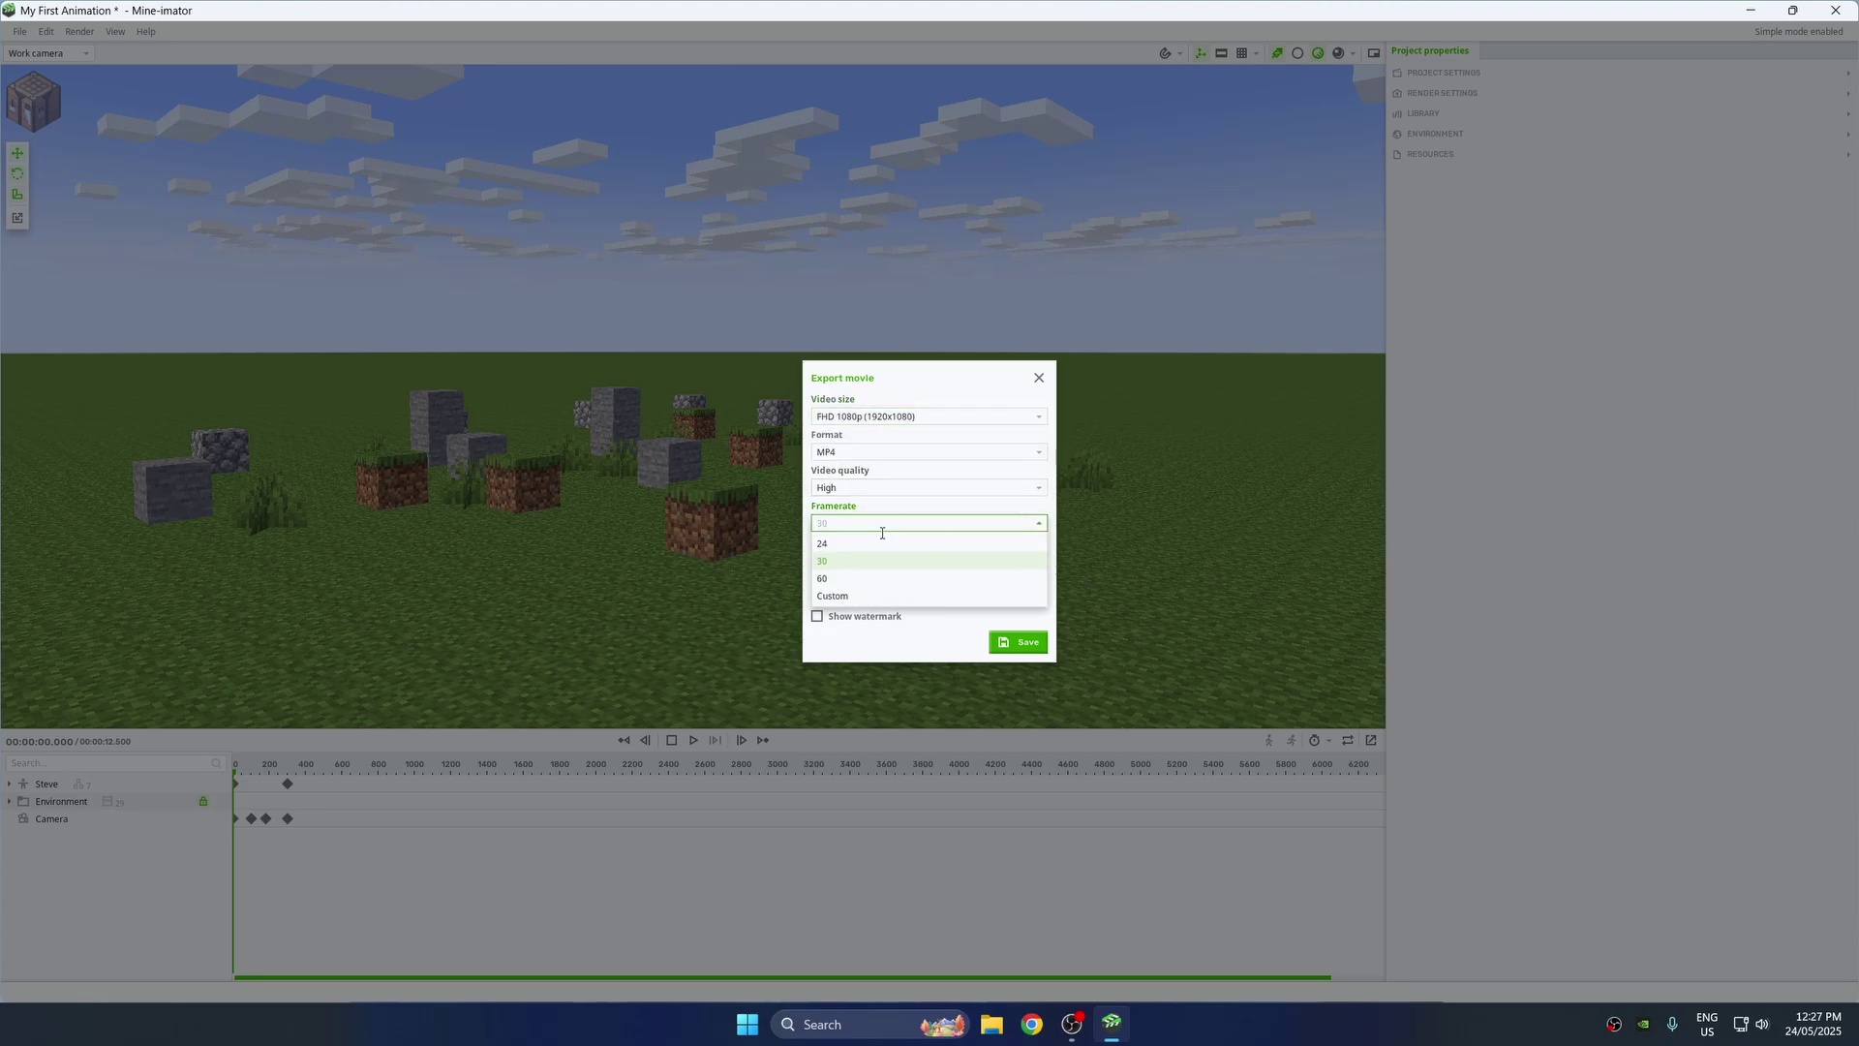
click(857, 579)
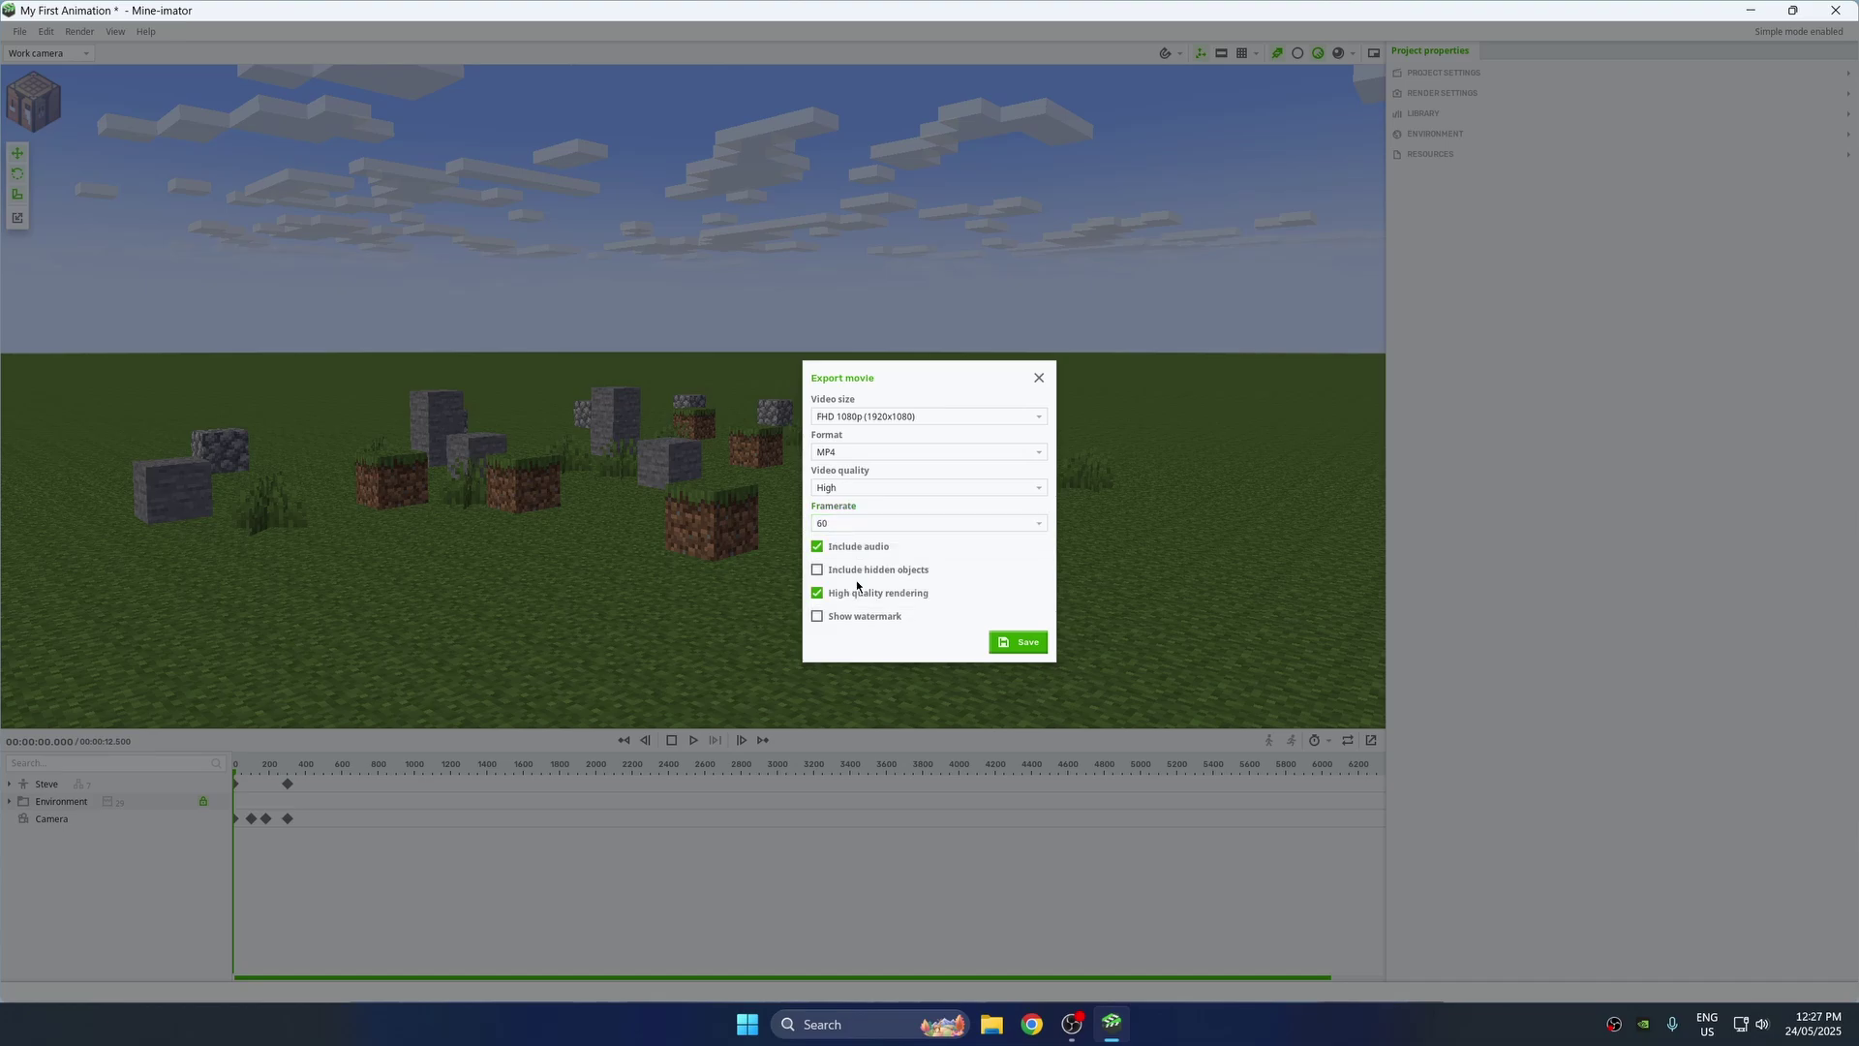
click(1017, 642)
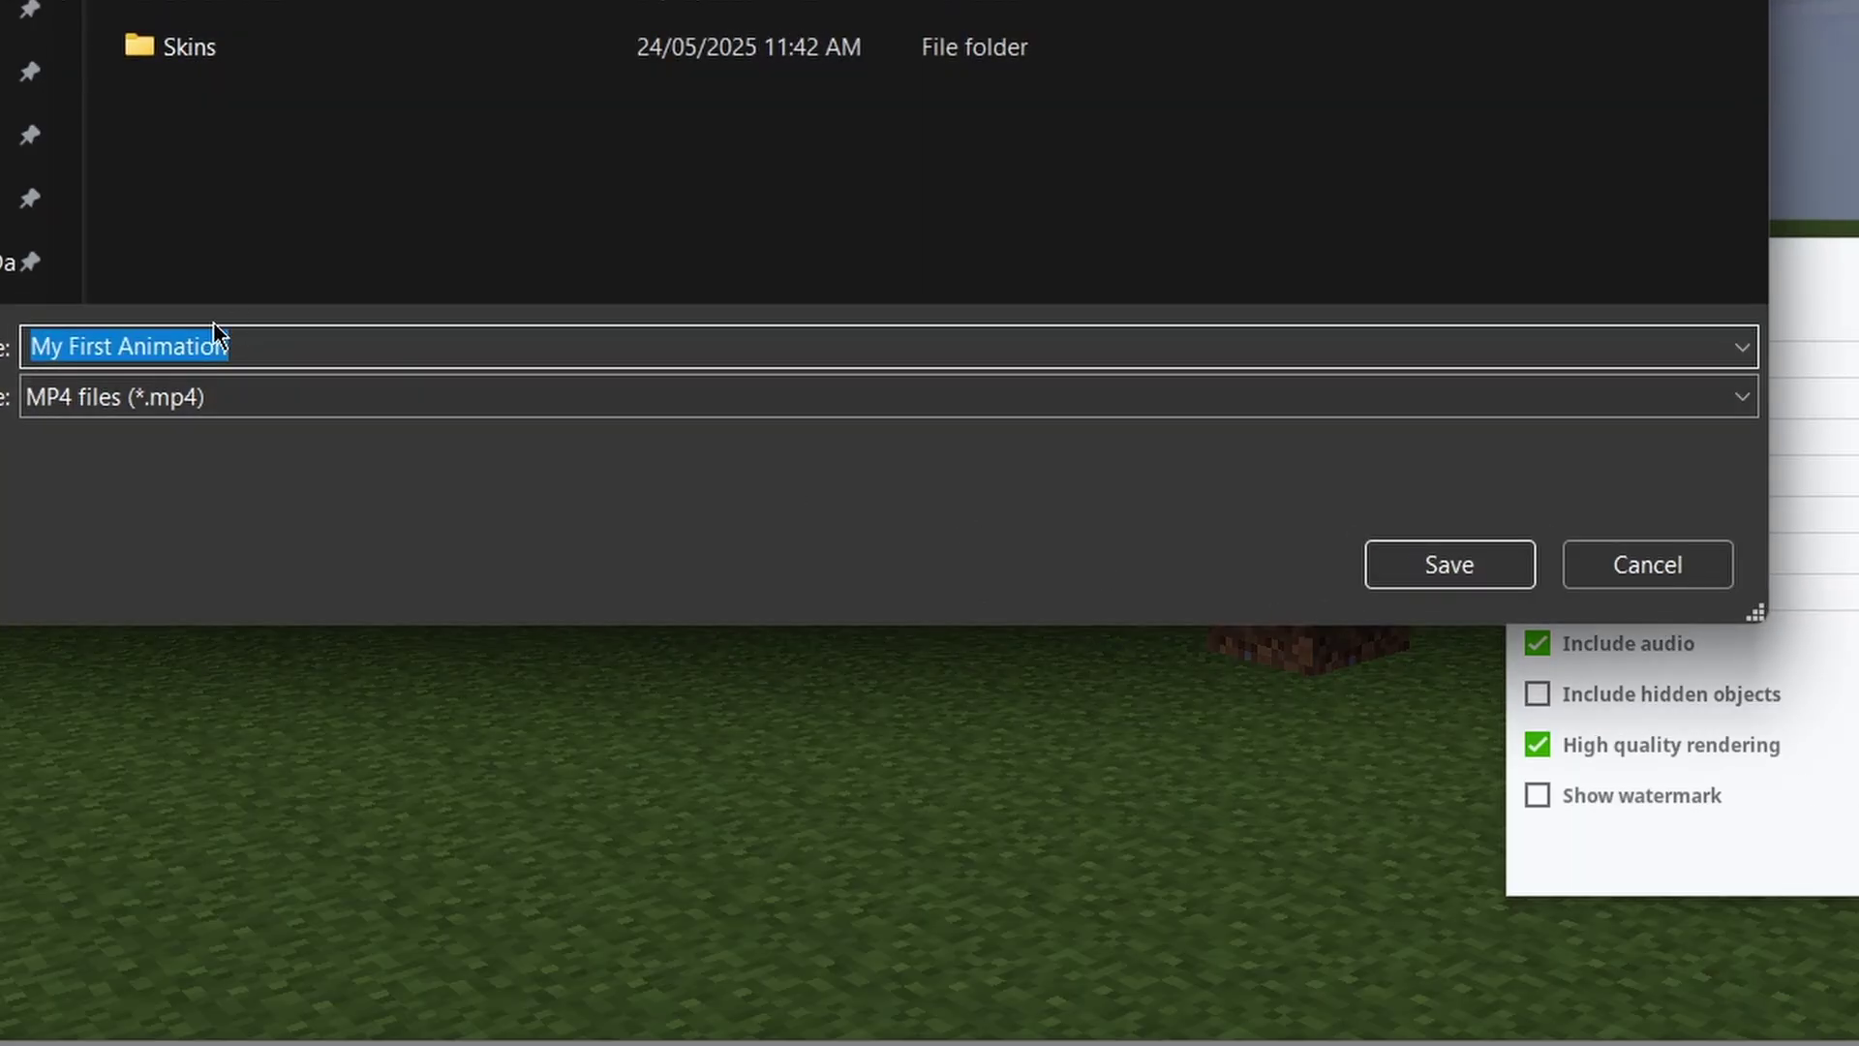
key(Return)
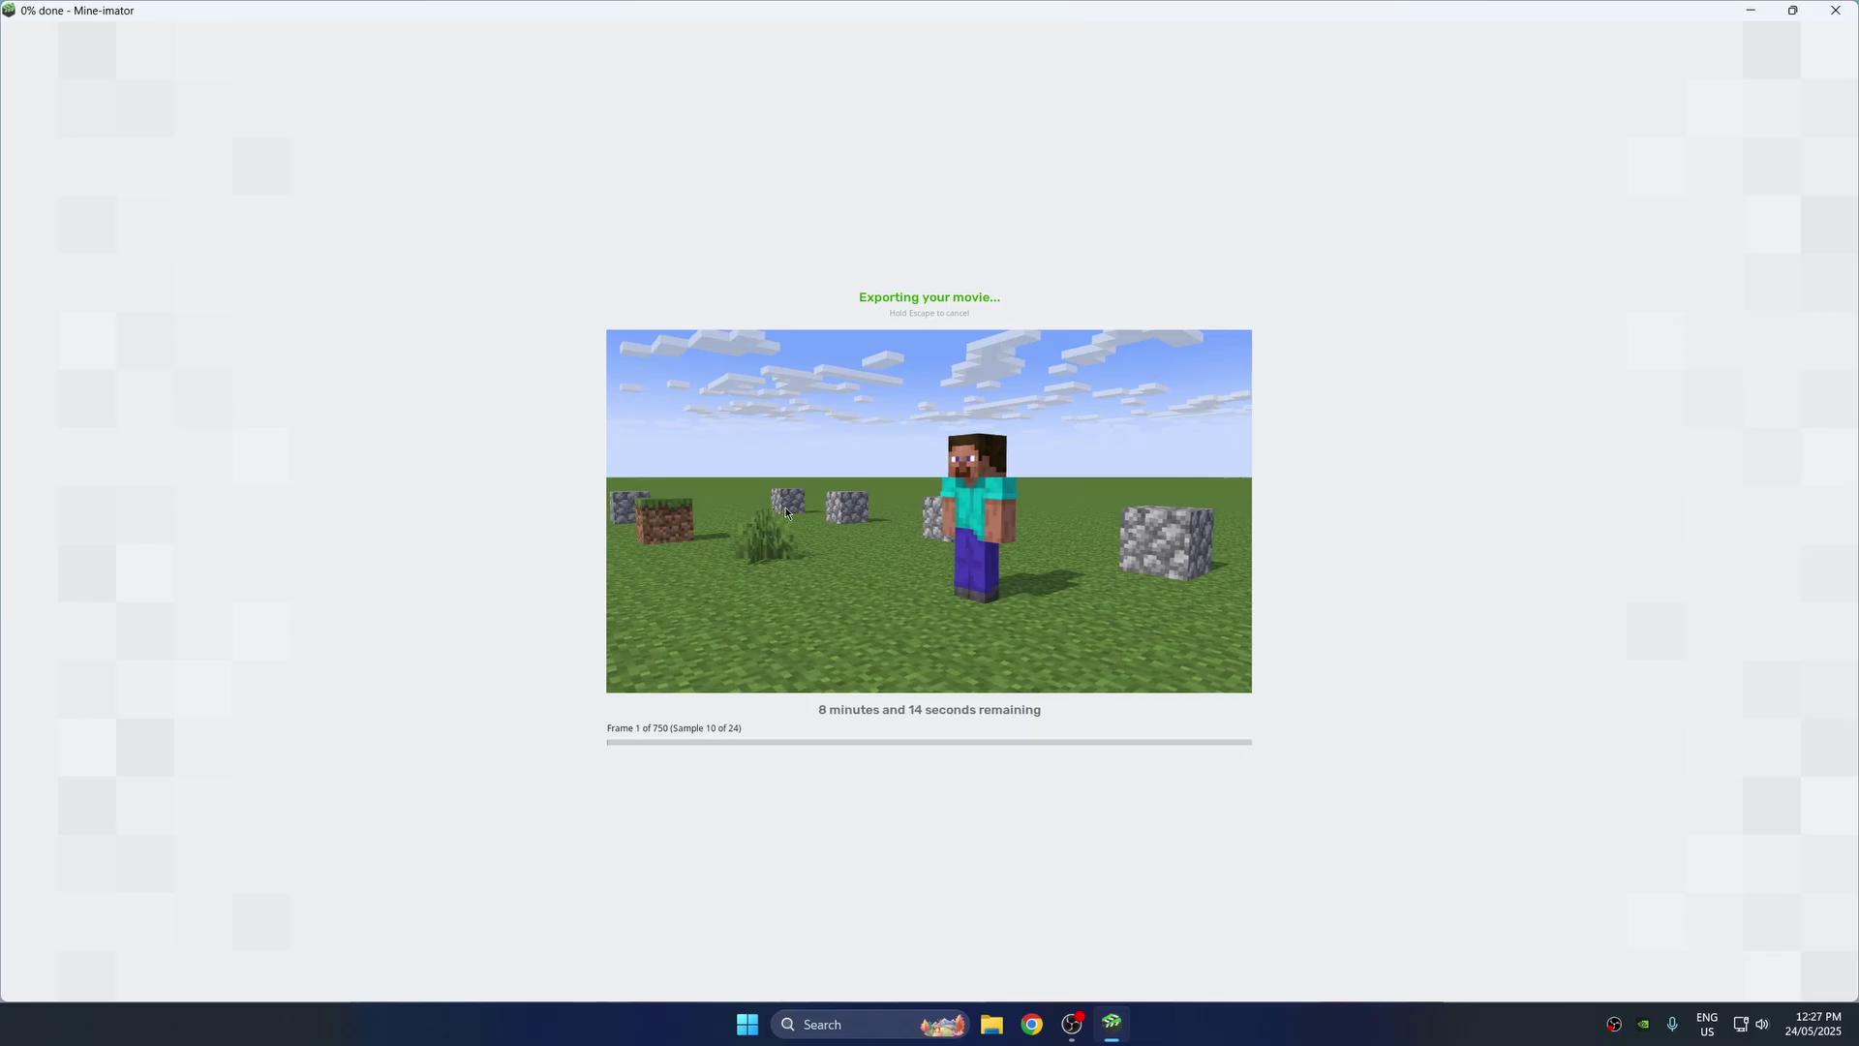